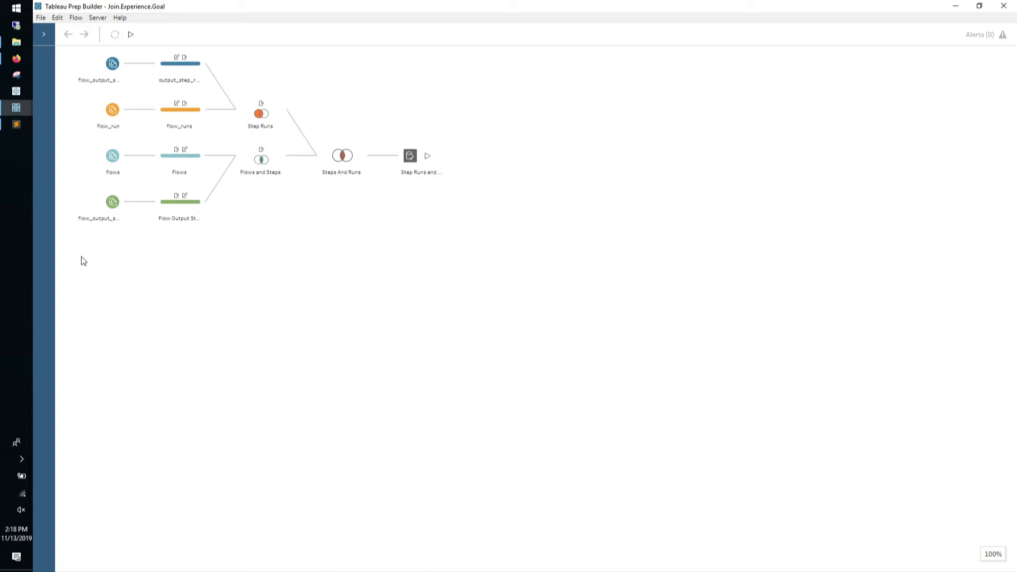
Expand the Connections pane to list the flow's four data connections
{"action": "left_click", "coordinate": [44, 34]}
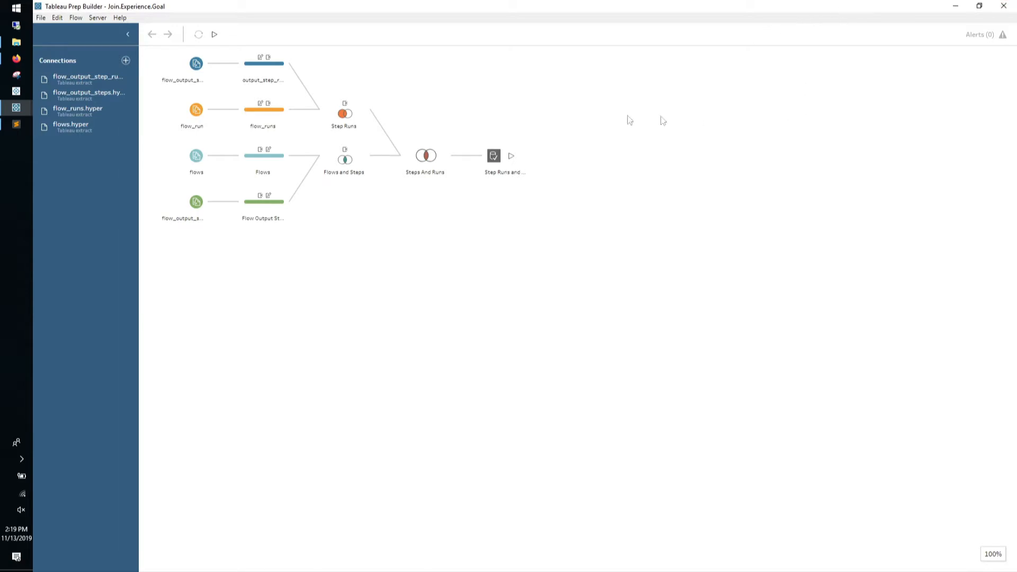
Browse the first connection's tables, then add a trial Extract input and remove it again
{"action": "left_click", "coordinate": [126, 61]}
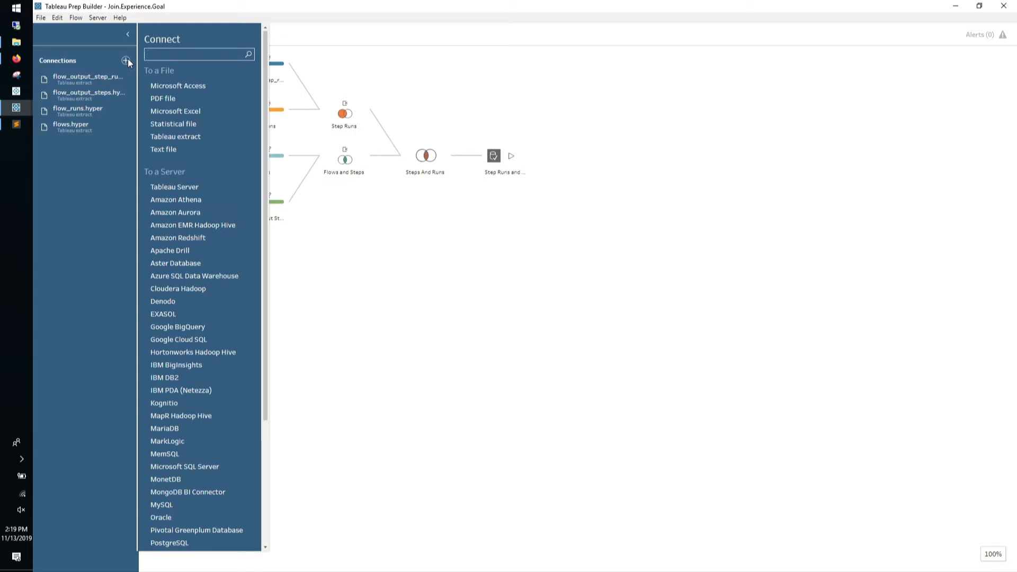
{"action": "left_click", "coordinate": [101, 81]}
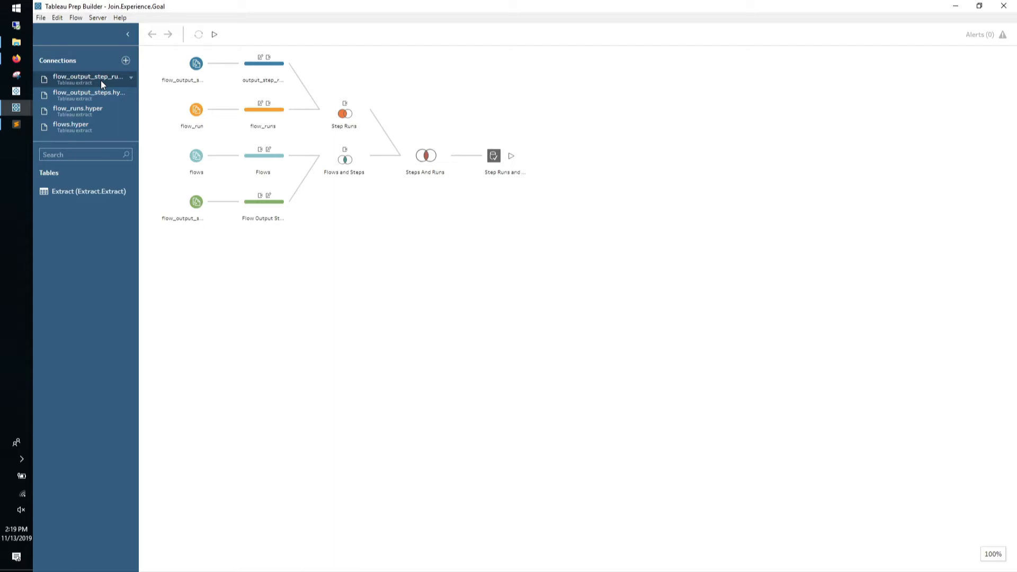
{"action": "left_click_drag", "start_coordinate": [71, 192], "coordinate": [193, 330]}
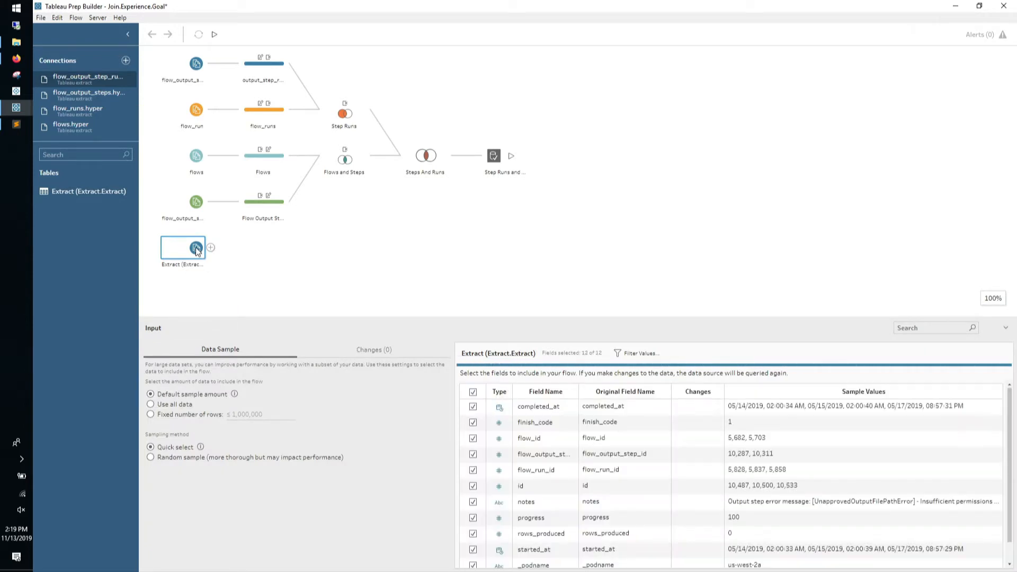
{"action": "right_click", "coordinate": [195, 247]}
{"action": "left_click", "coordinate": [218, 333]}
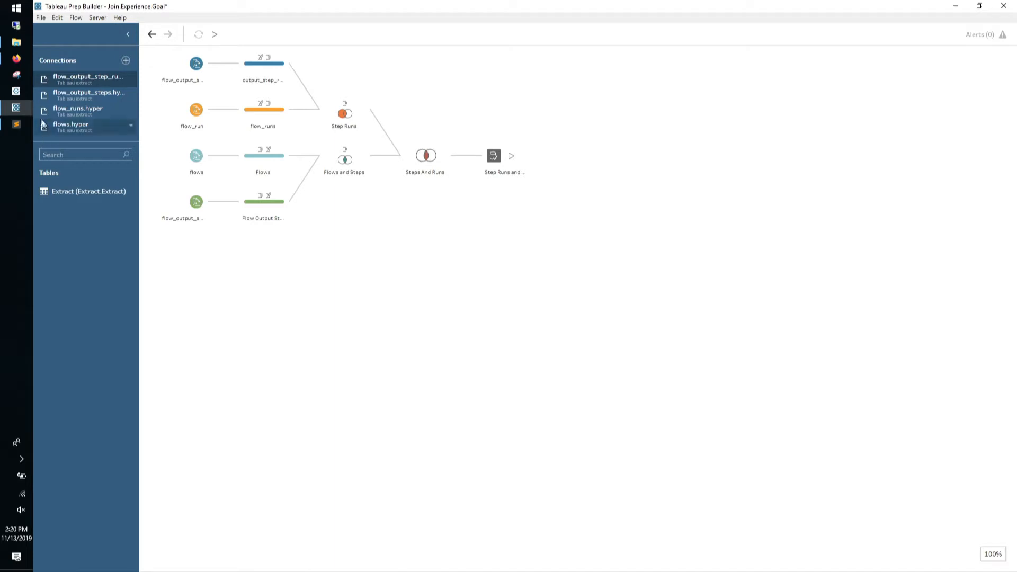
Switch to the Join.Experience.QuickStart flow window and maximize it
{"action": "mouse_move", "coordinate": [28, 114]}
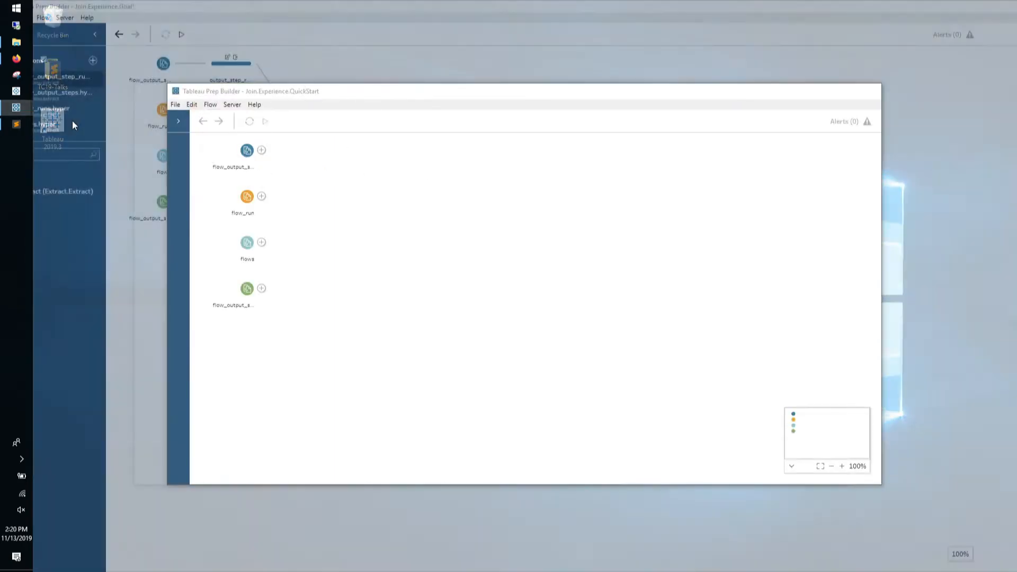
{"action": "left_click", "coordinate": [72, 120]}
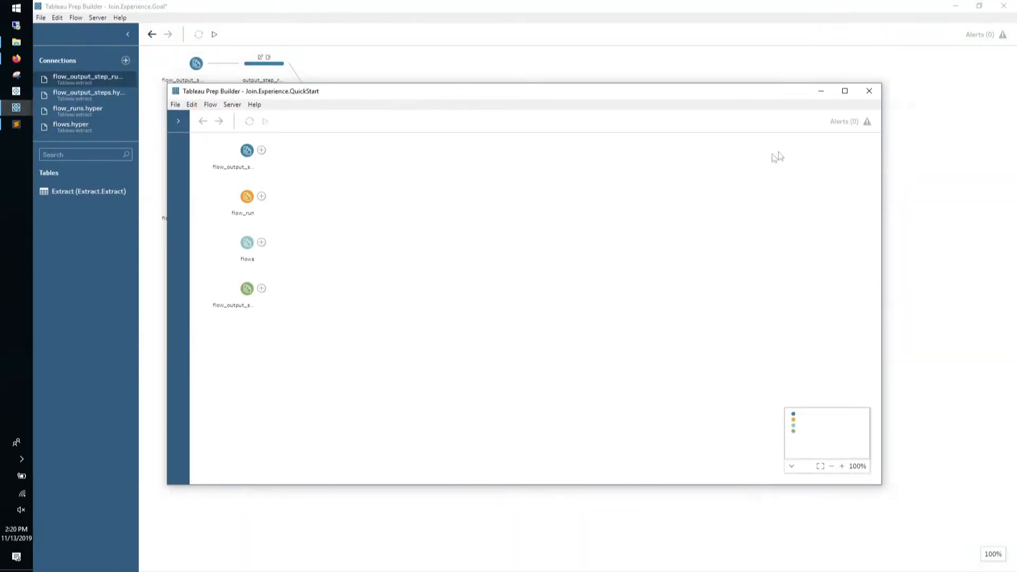
{"action": "left_click", "coordinate": [844, 91]}
Zoom the canvas to 200% with the flow navigator, then hide the navigator
{"action": "left_click", "coordinate": [927, 554]}
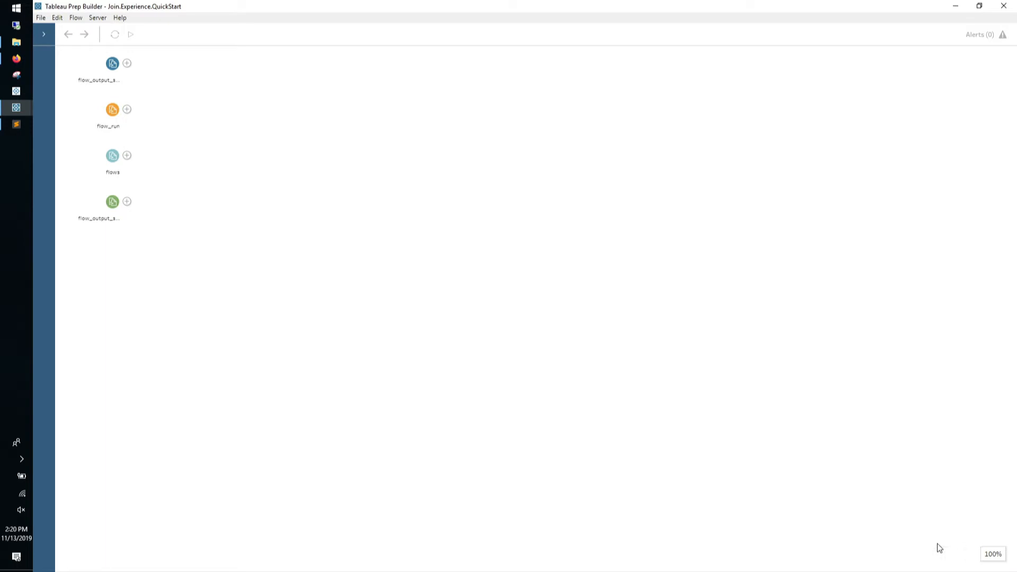
{"action": "mouse_move", "coordinate": [940, 556]}
{"action": "left_click", "coordinate": [927, 555]}
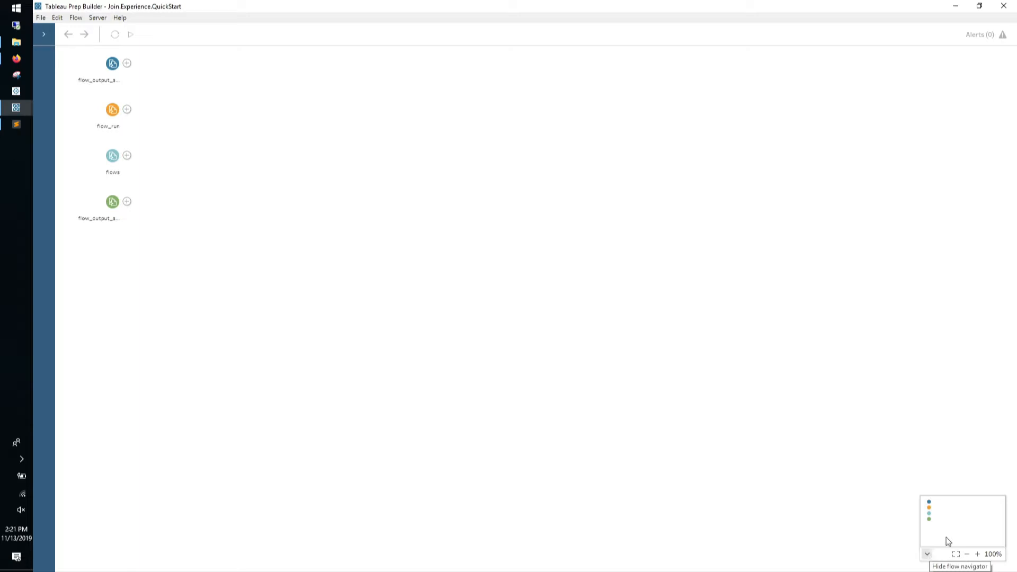
{"action": "left_click", "coordinate": [978, 554]}
{"action": "left_click", "coordinate": [978, 554]}
{"action": "left_click", "coordinate": [977, 554]}
{"action": "left_click", "coordinate": [977, 554]}
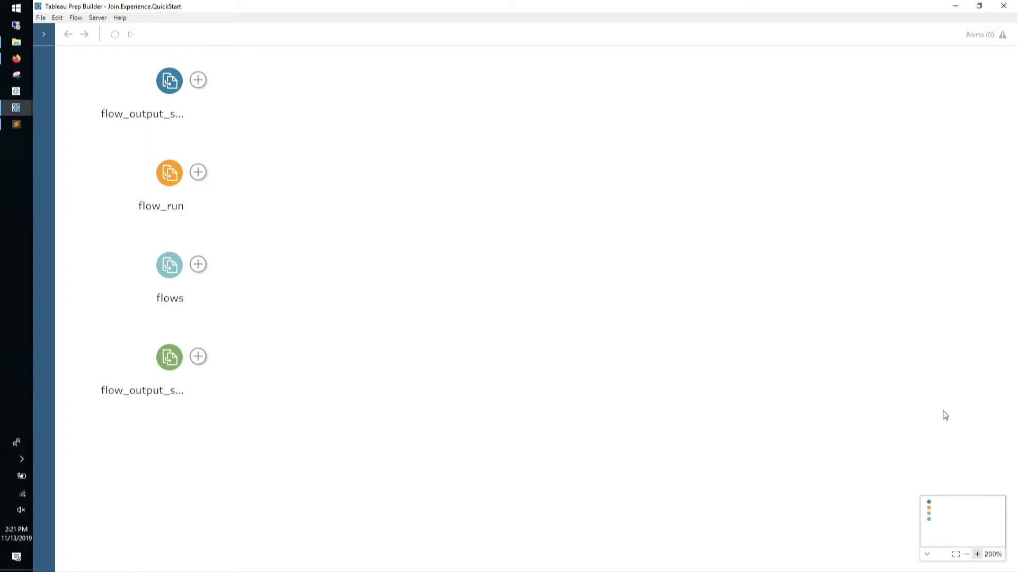
{"action": "left_click", "coordinate": [927, 554]}
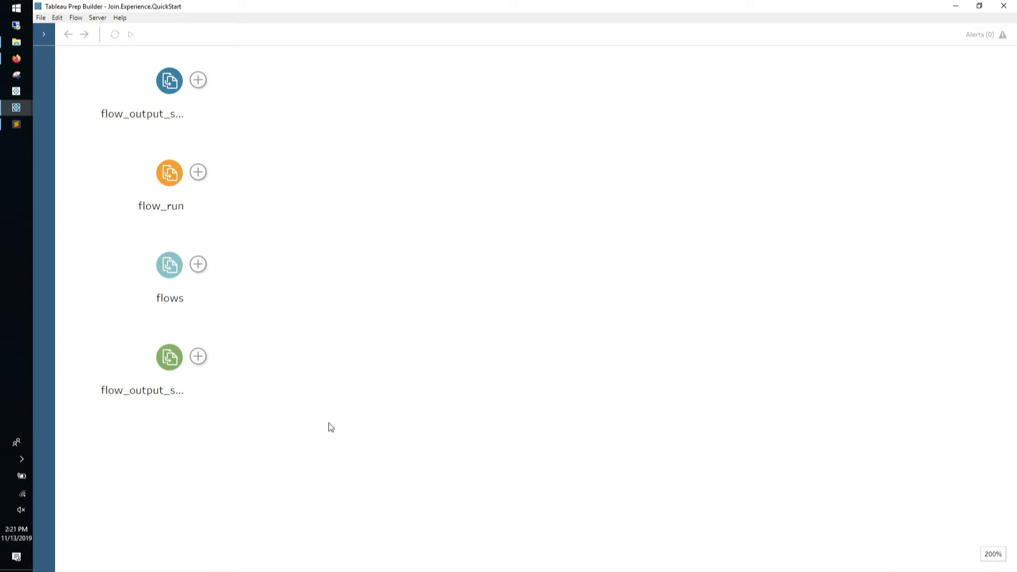
Add a cleaning step after the flows, bottom, flow_run and top inputs, collapsing the profile pane
{"action": "left_click", "coordinate": [198, 264]}
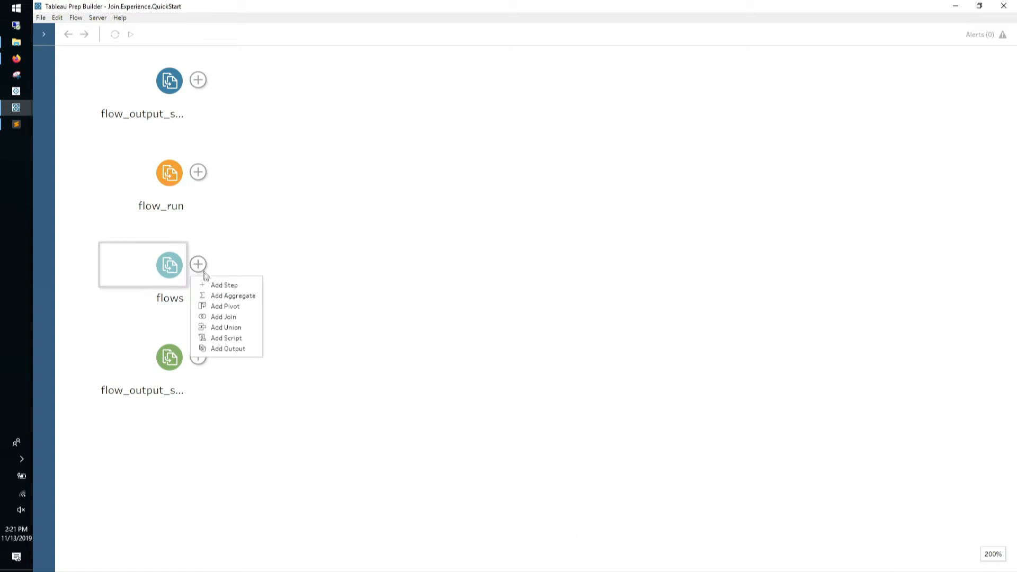
{"action": "left_click", "coordinate": [222, 285]}
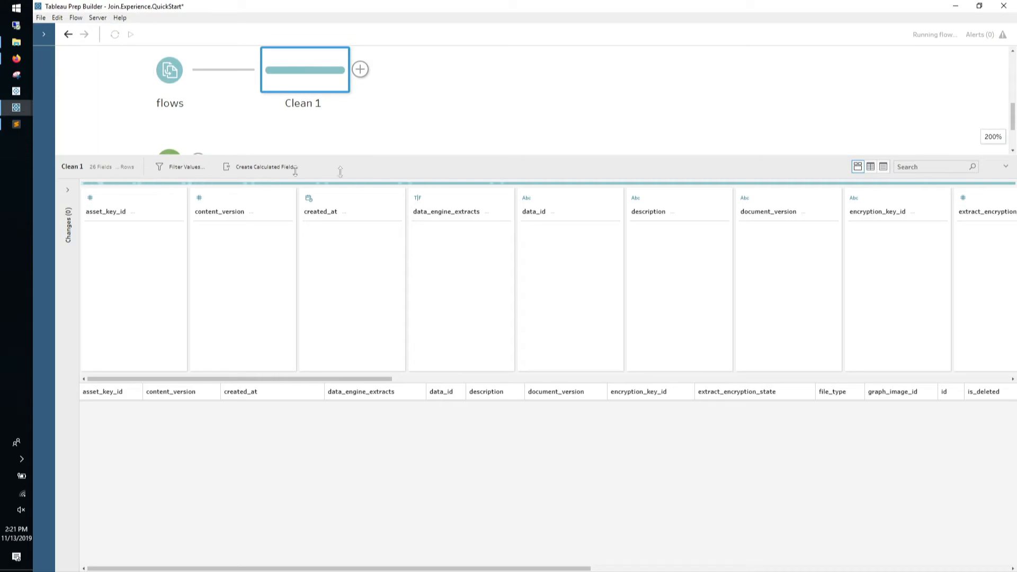
{"action": "left_click", "coordinate": [1006, 166]}
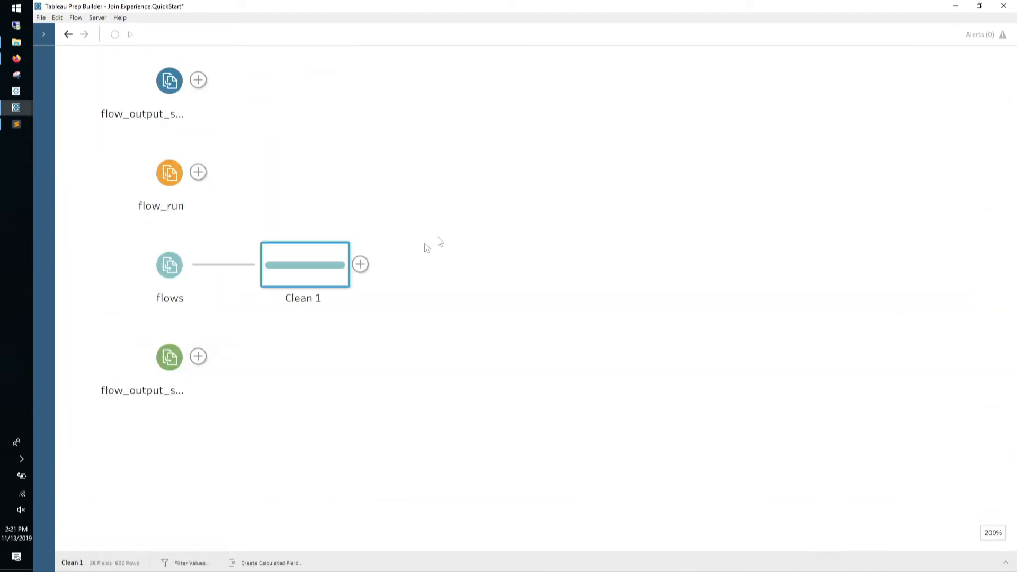
{"action": "left_click", "coordinate": [197, 357]}
{"action": "left_click", "coordinate": [223, 376]}
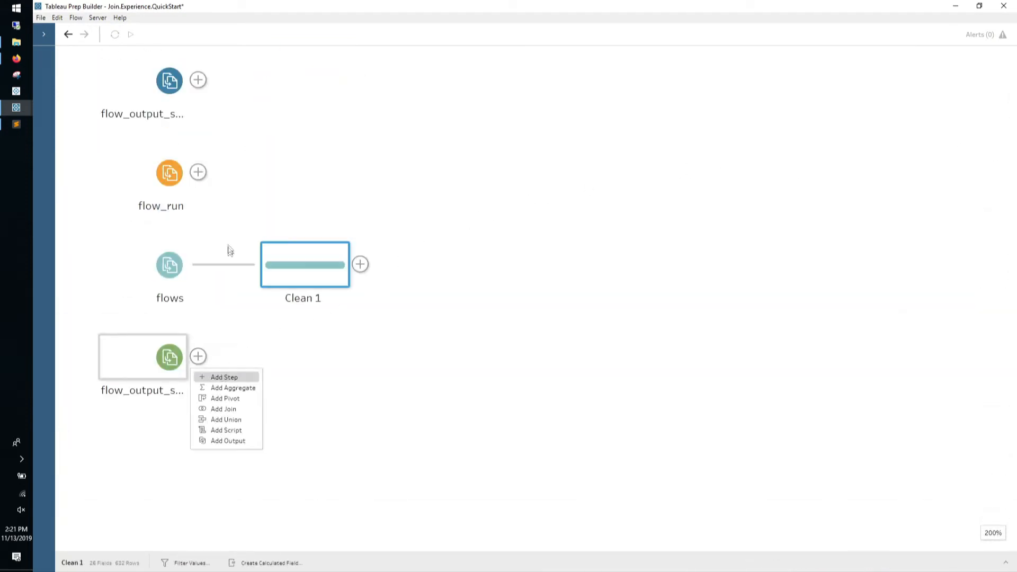
{"action": "left_click", "coordinate": [198, 172]}
{"action": "left_click", "coordinate": [219, 191]}
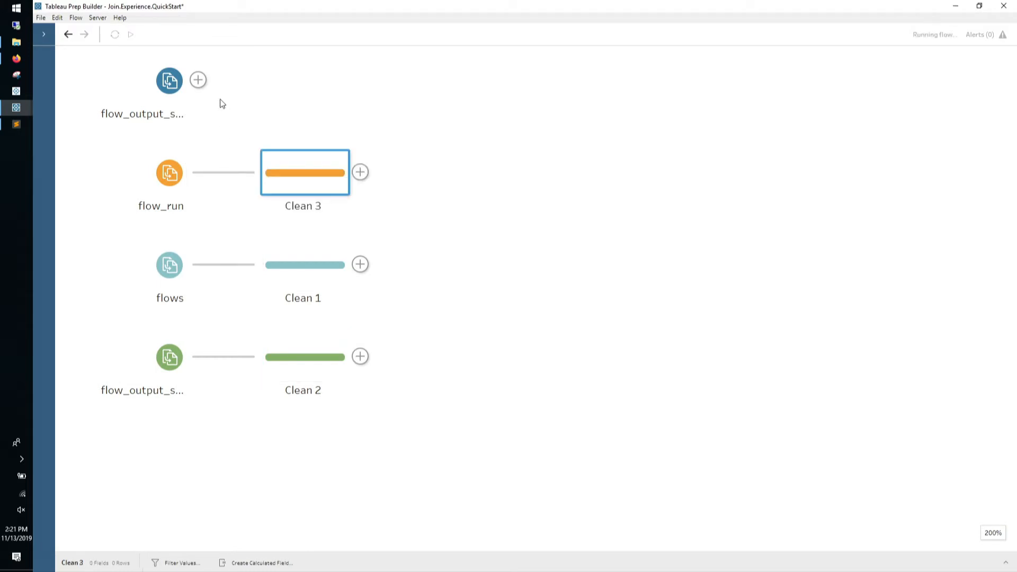
{"action": "left_click", "coordinate": [198, 80]}
{"action": "left_click", "coordinate": [219, 99]}
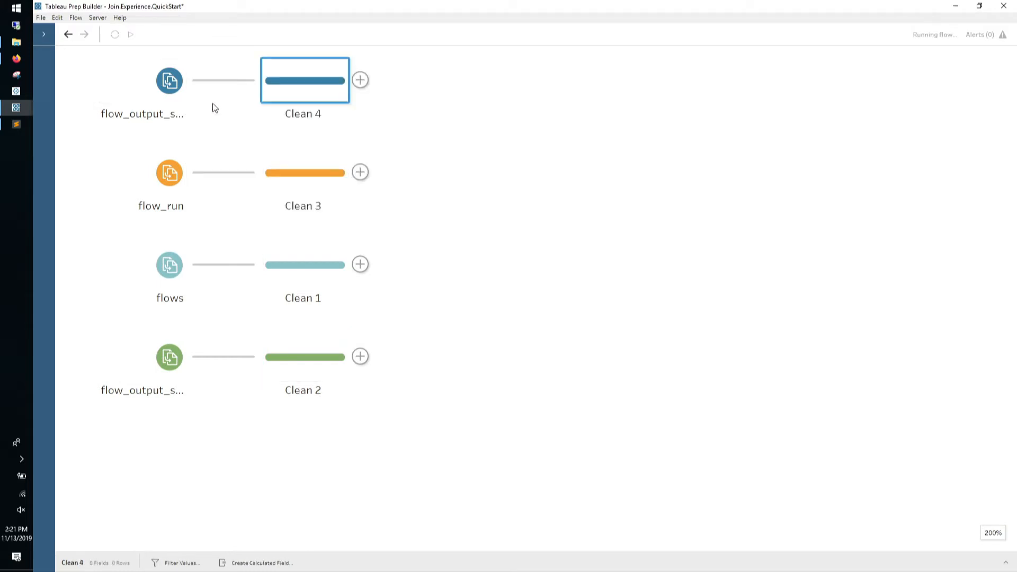
Try renaming Clean 4 and opening its add options, leaving both unchanged
{"action": "double_click", "coordinate": [298, 115]}
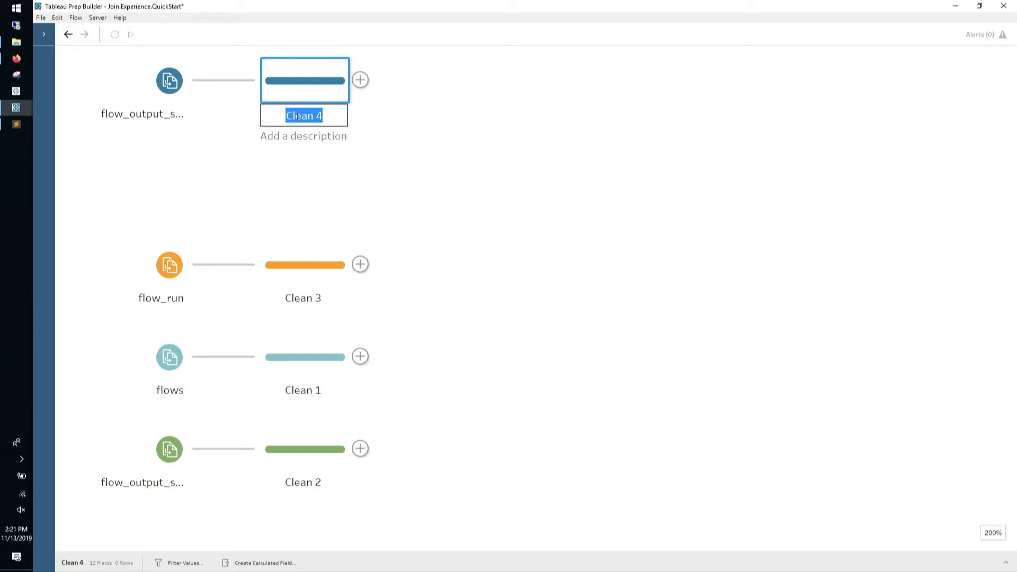
{"action": "left_click", "coordinate": [383, 123]}
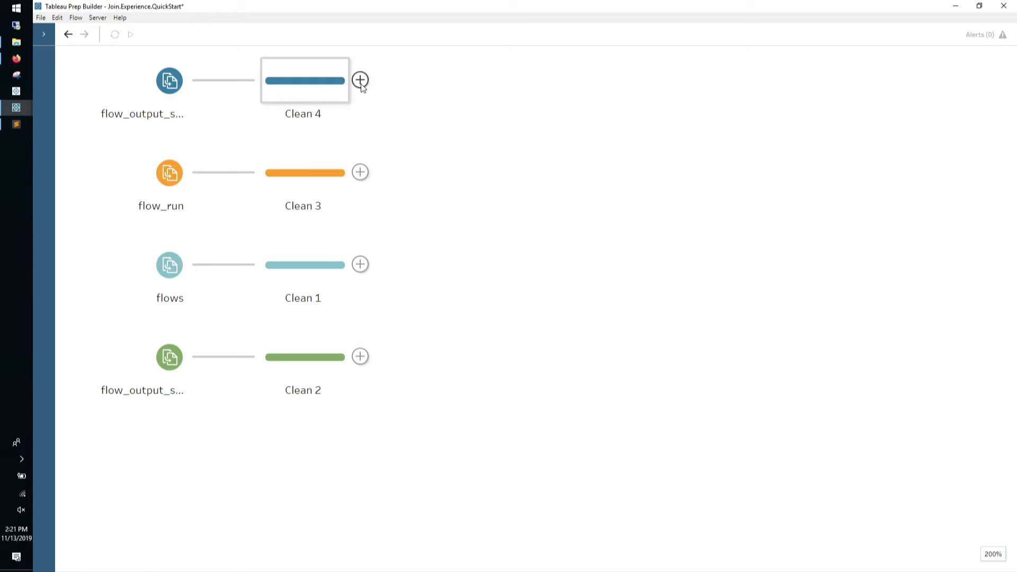
{"action": "left_click", "coordinate": [360, 81]}
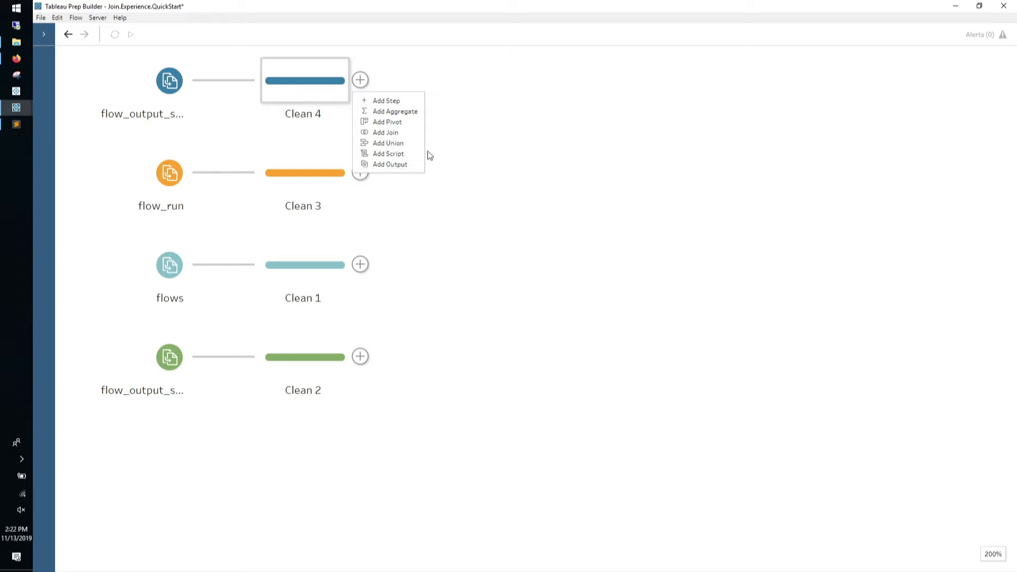
{"action": "left_click", "coordinate": [447, 122]}
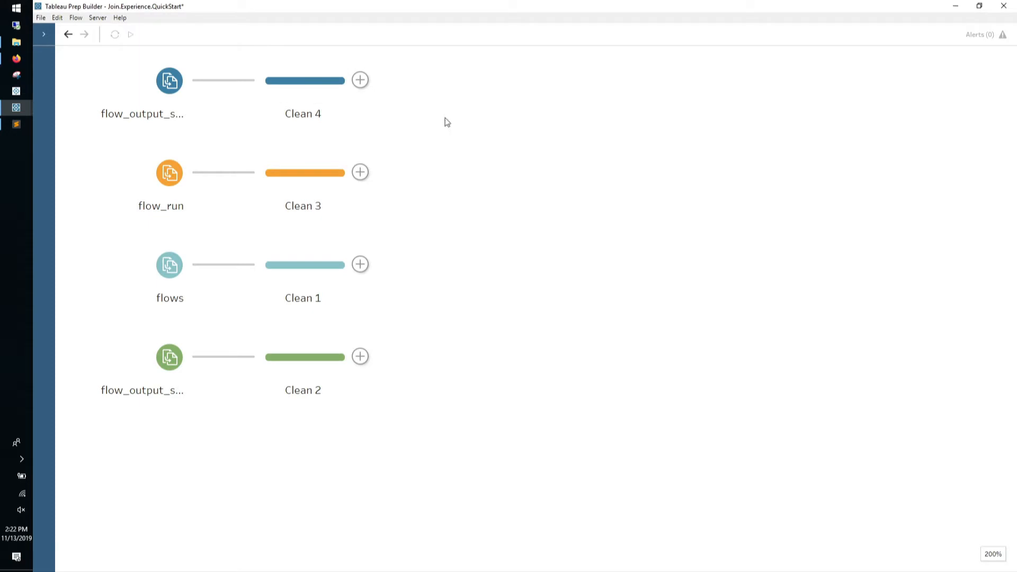
Rename Clean 4 to flow_output_step_runs and Clean 3 to flow_run
{"action": "double_click", "coordinate": [298, 116]}
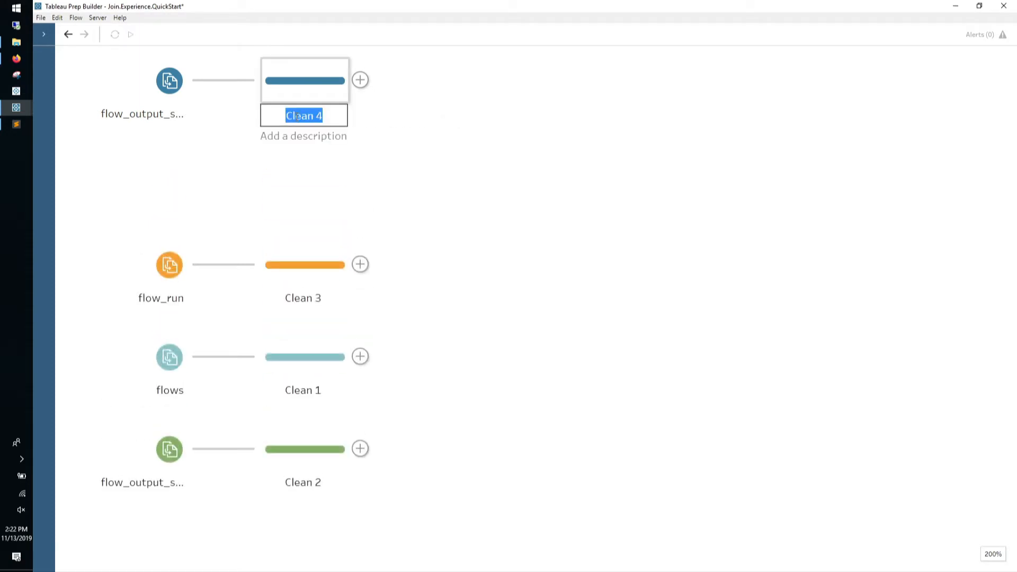
{"action": "type", "text": "flow_"}
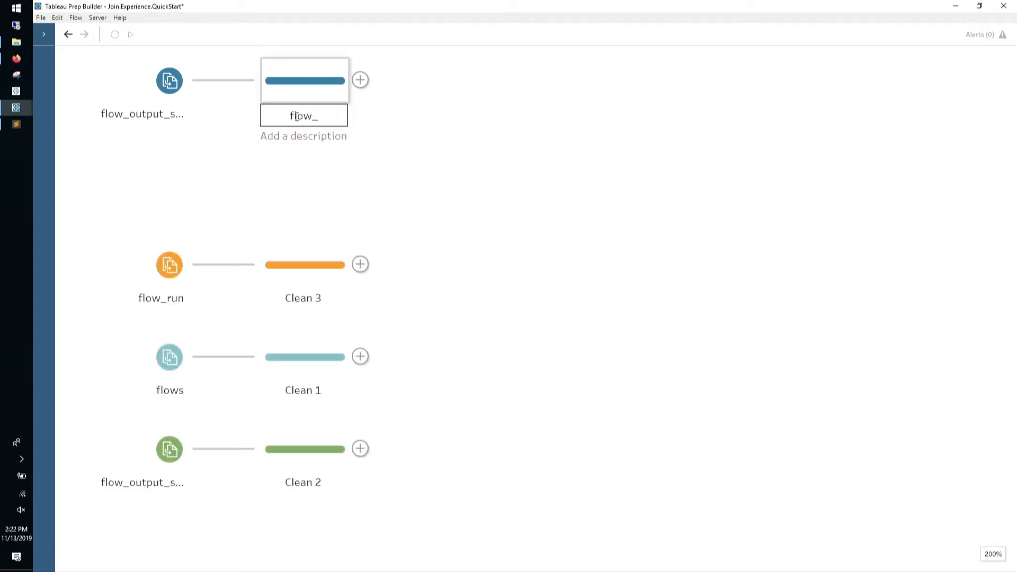
{"action": "type", "text": "output_step_runs"}
{"action": "key", "text": "Return"}
{"action": "left_click", "coordinate": [263, 188]}
{"action": "left_click", "coordinate": [289, 208]}
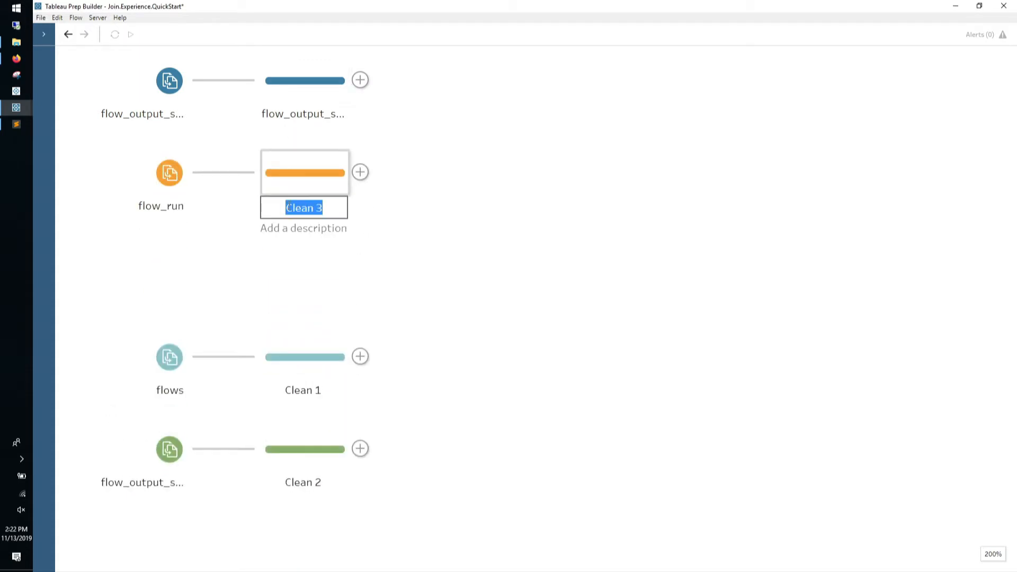
{"action": "type", "text": "flow_run"}
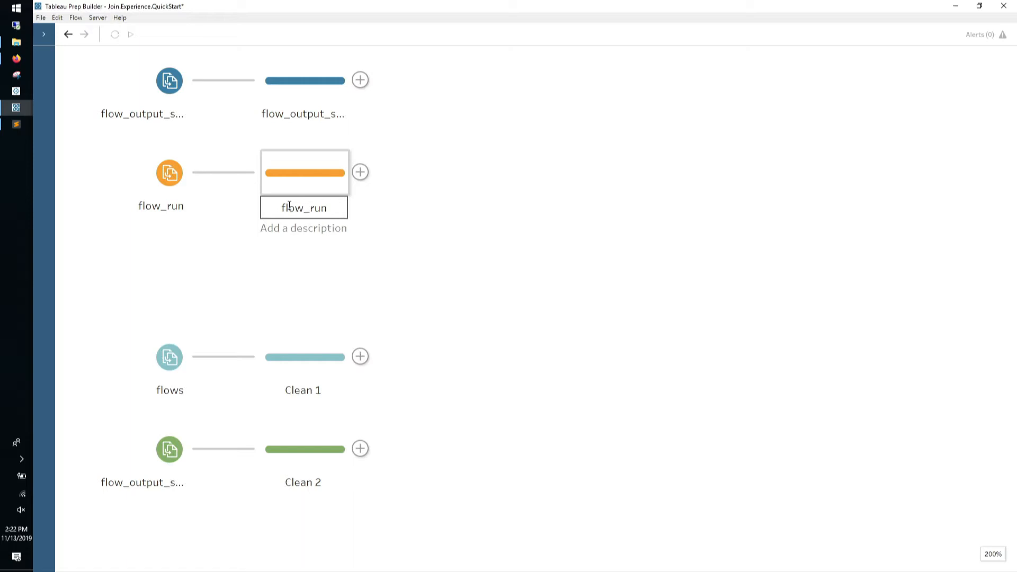
{"action": "left_click", "coordinate": [308, 393]}
Rename Clean 1 to flows and Clean 2 to flow_output_steps
{"action": "double_click", "coordinate": [309, 299]}
{"action": "key", "text": "BackSpace"}
{"action": "type", "text": "flows"}
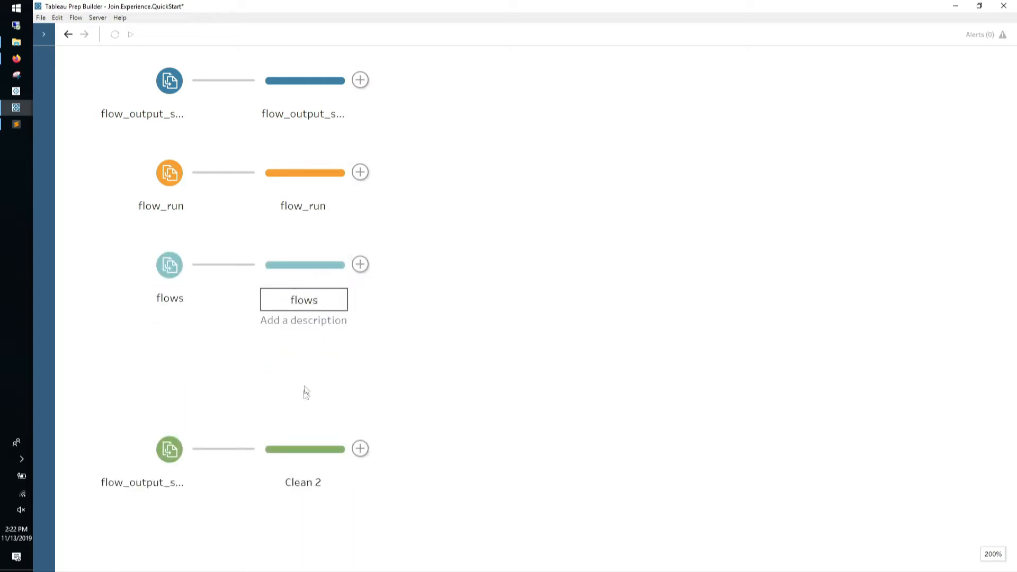
{"action": "left_click", "coordinate": [310, 451]}
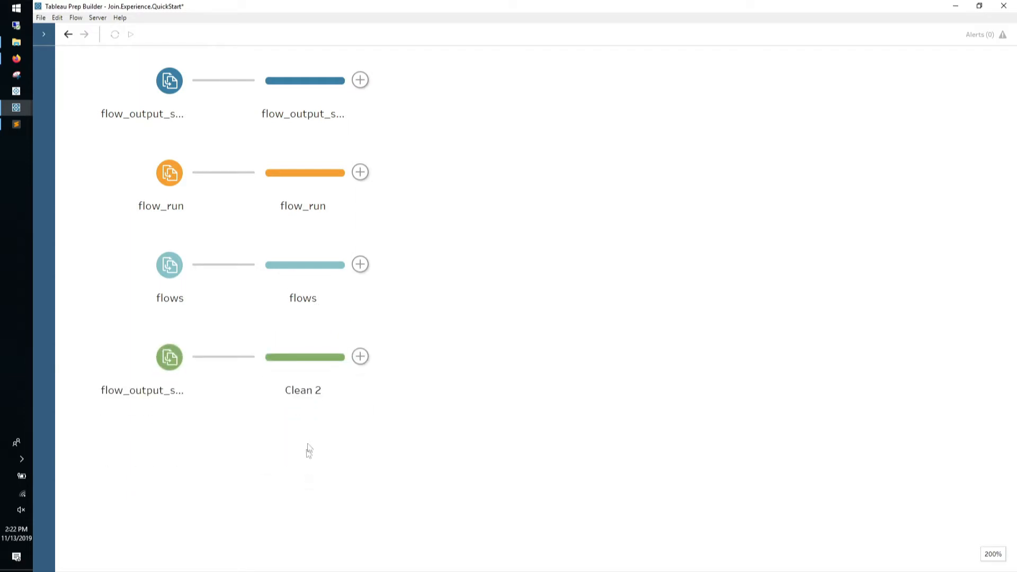
{"action": "double_click", "coordinate": [304, 391]}
{"action": "type", "text": "flow_"}
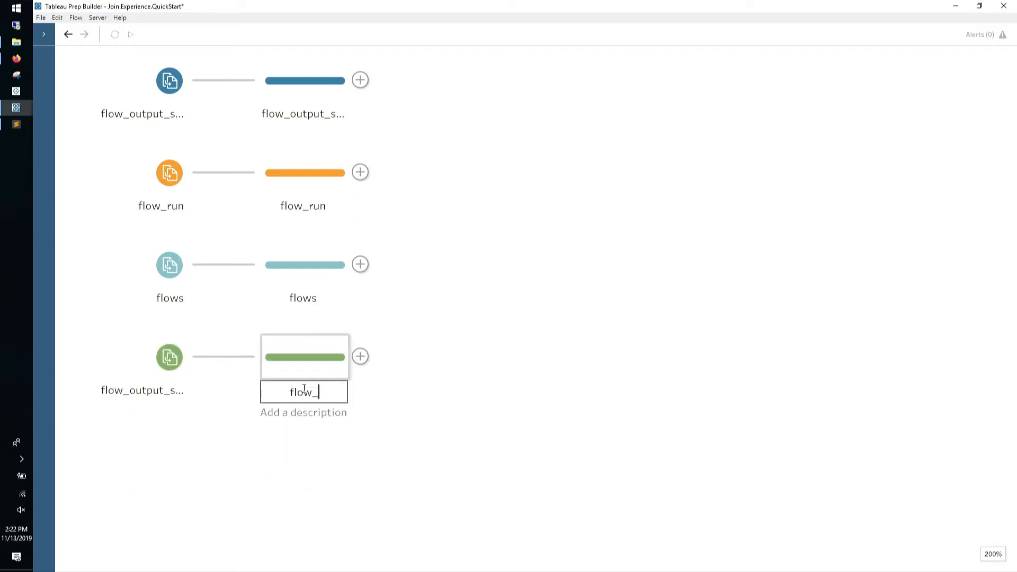
{"action": "type", "text": "output_steps"}
{"action": "key", "text": "Return"}
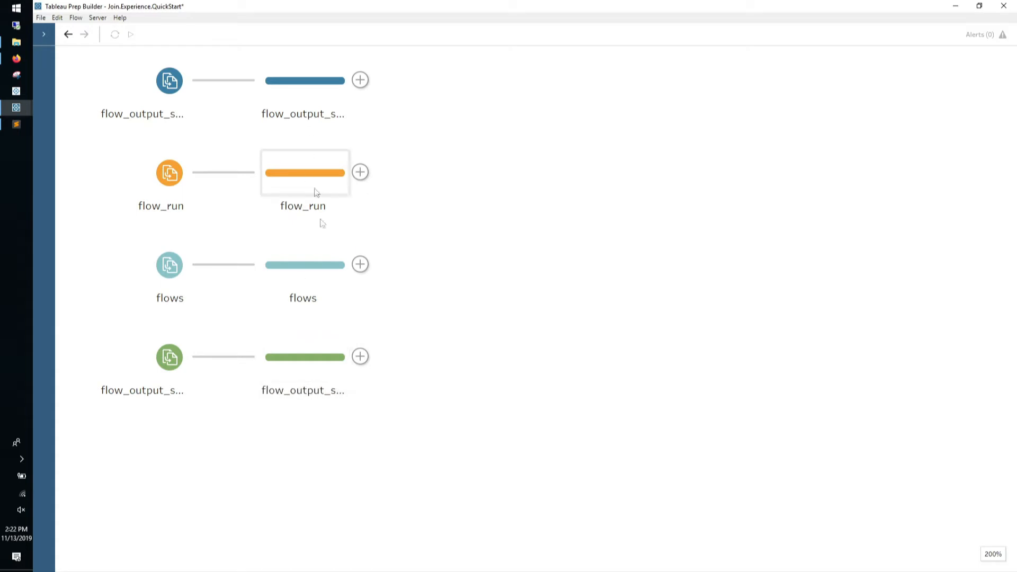
Join the flows step with flow_output_steps to create Join 1 and open its settings
{"action": "left_click_drag", "start_coordinate": [323, 263], "coordinate": [370, 352]}
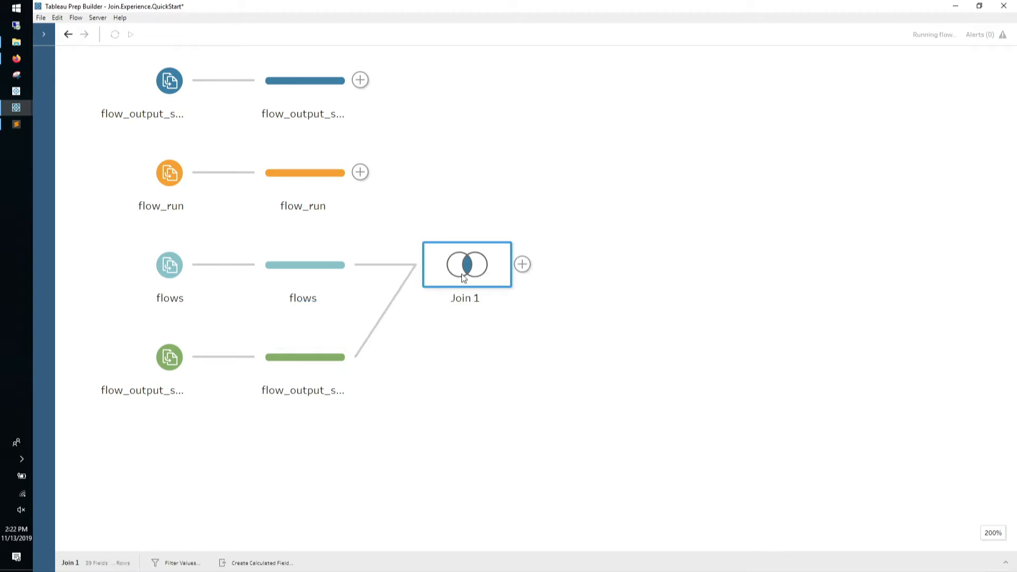
{"action": "left_click", "coordinate": [1007, 562]}
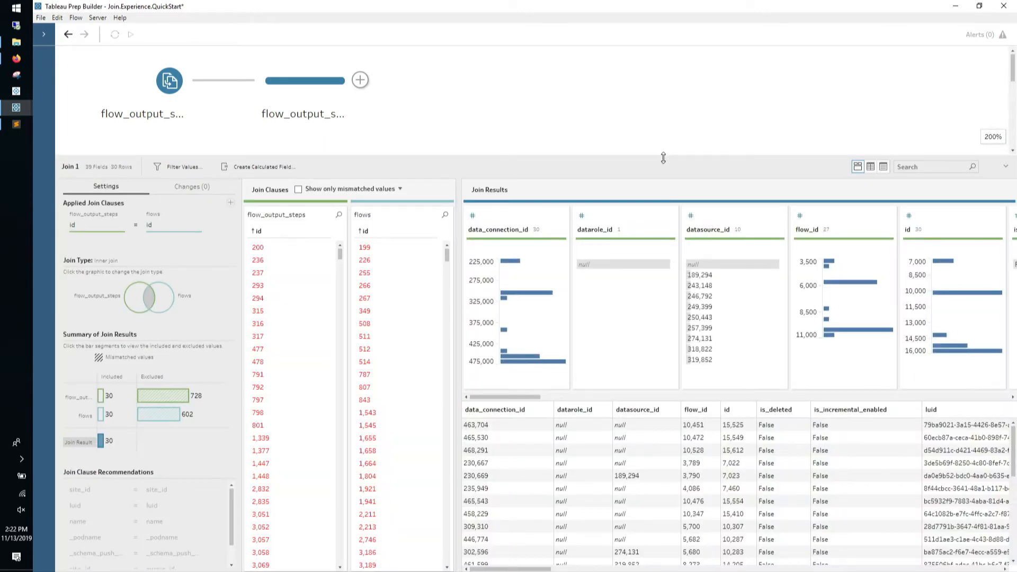
{"action": "left_click_drag", "start_coordinate": [664, 158], "coordinate": [647, 350]}
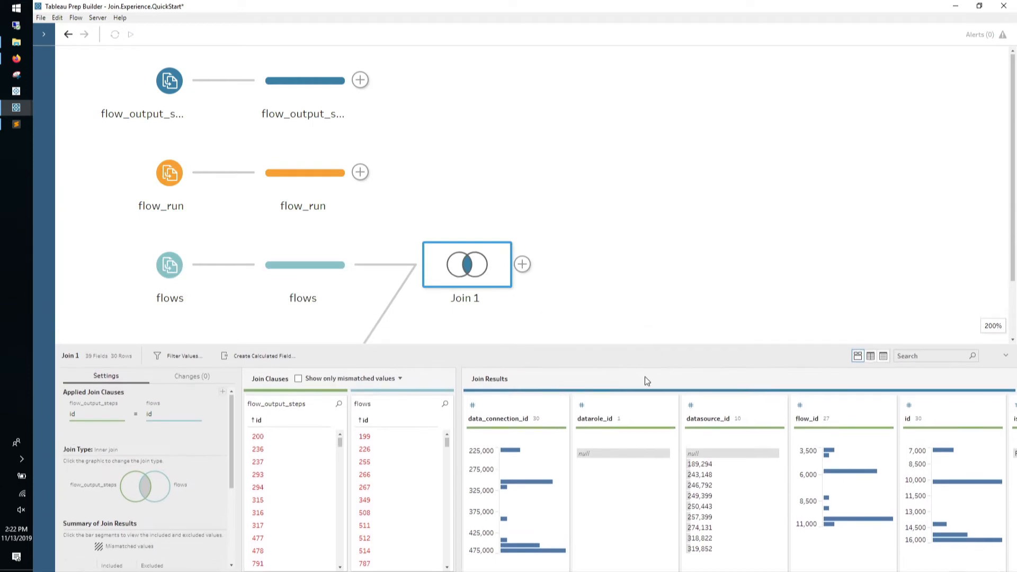
Rename the join to 'Flows and Steps' and enlarge the profile pane to show rows
{"action": "double_click", "coordinate": [481, 300]}
{"action": "type", "text": "Flo"}
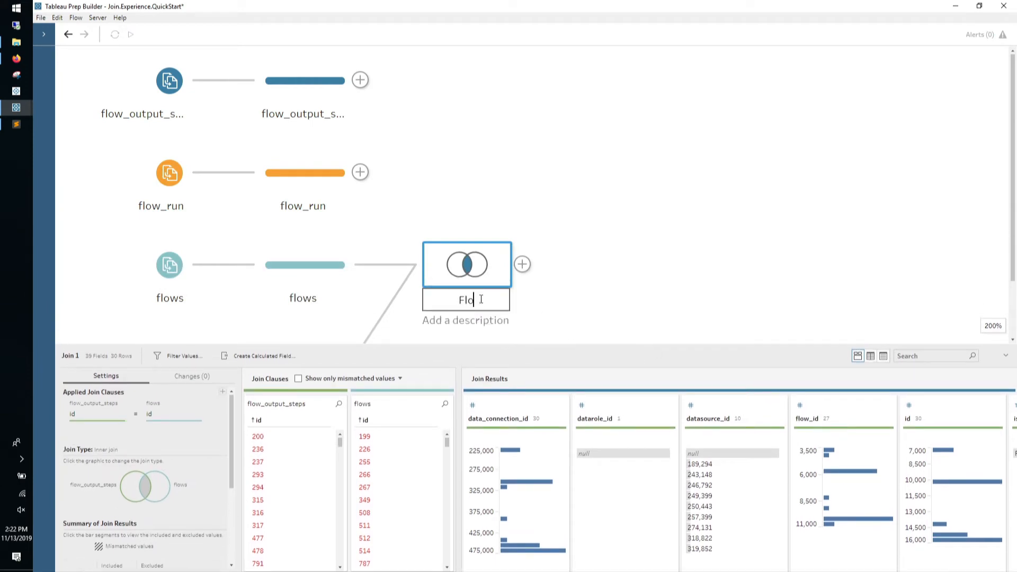
{"action": "type", "text": "ws and Steps"}
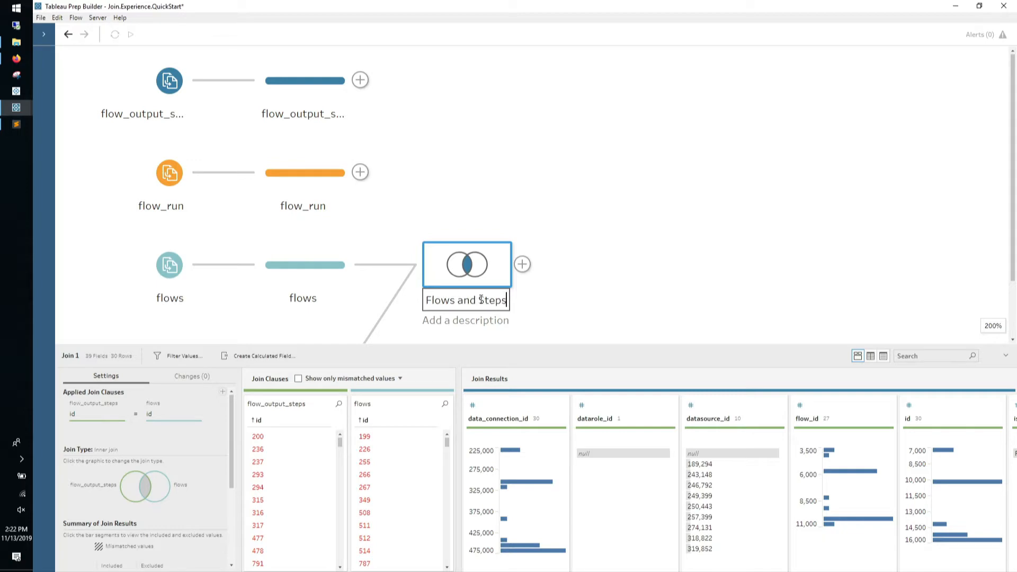
{"action": "key", "text": "Return"}
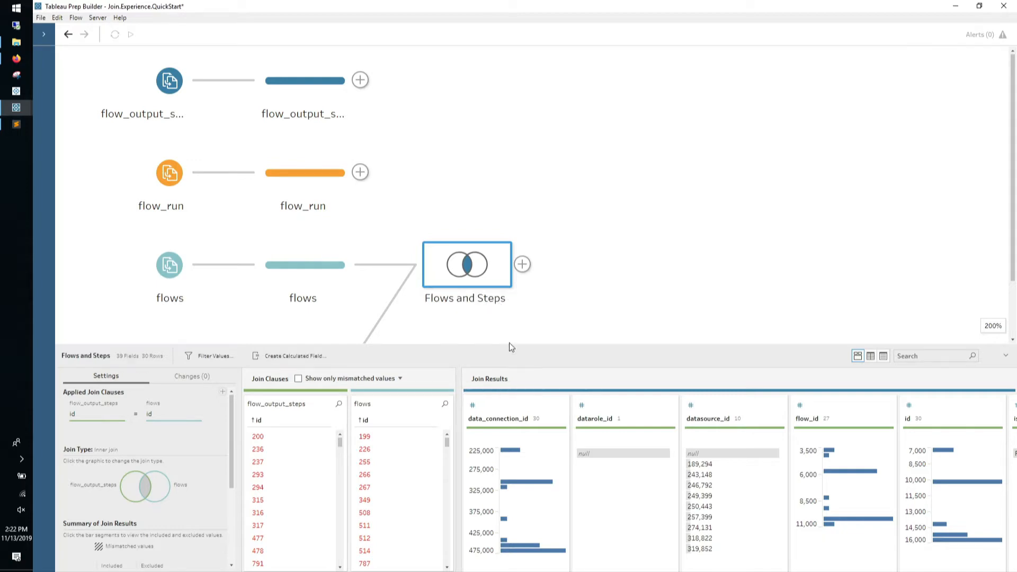
{"action": "left_click_drag", "start_coordinate": [514, 344], "coordinate": [516, 51]}
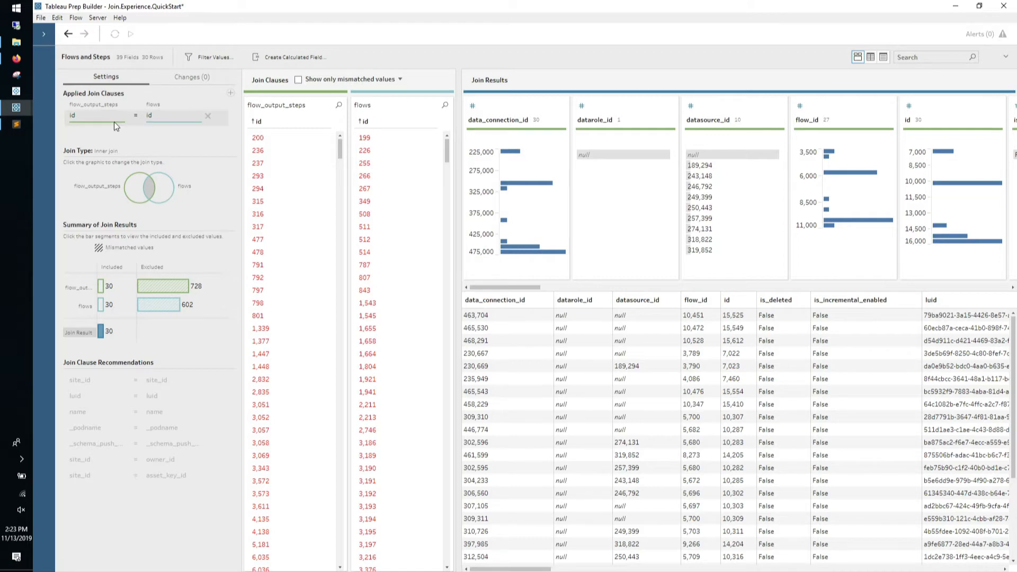
{"action": "left_click_drag", "start_coordinate": [282, 49], "coordinate": [289, 325]}
{"action": "scroll", "coordinate": [311, 253], "scroll_direction": "down", "scroll_amount": 2}
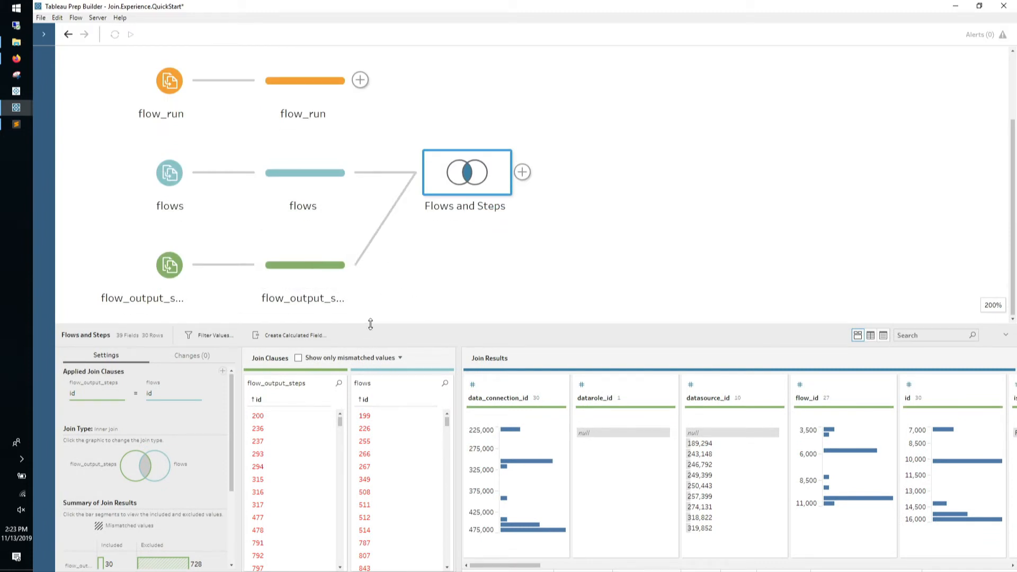
{"action": "left_click_drag", "start_coordinate": [387, 324], "coordinate": [394, 122]}
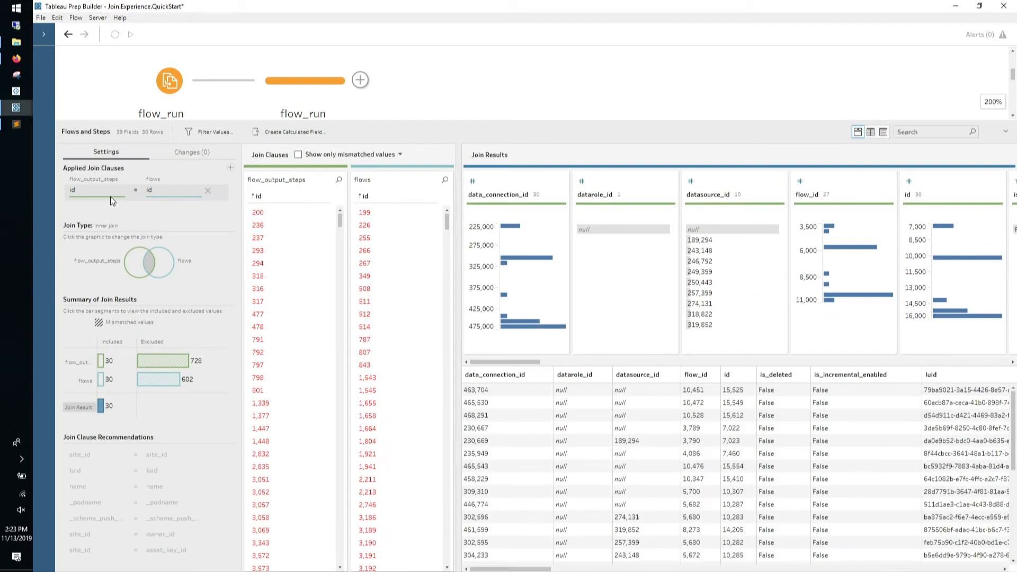
Change the join clause from id = id to flow_id = id
{"action": "left_click", "coordinate": [110, 196]}
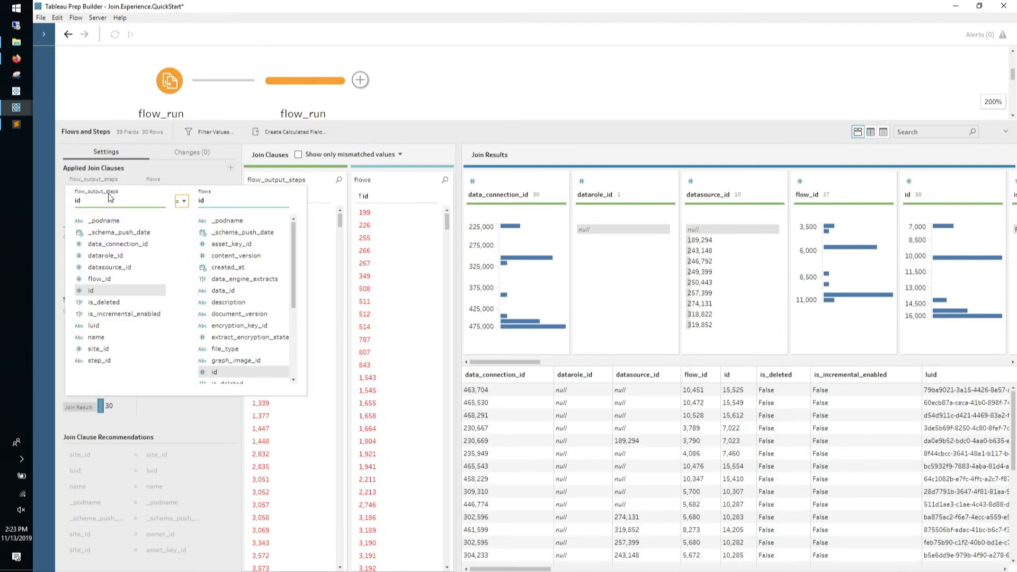
{"action": "left_click", "coordinate": [97, 279]}
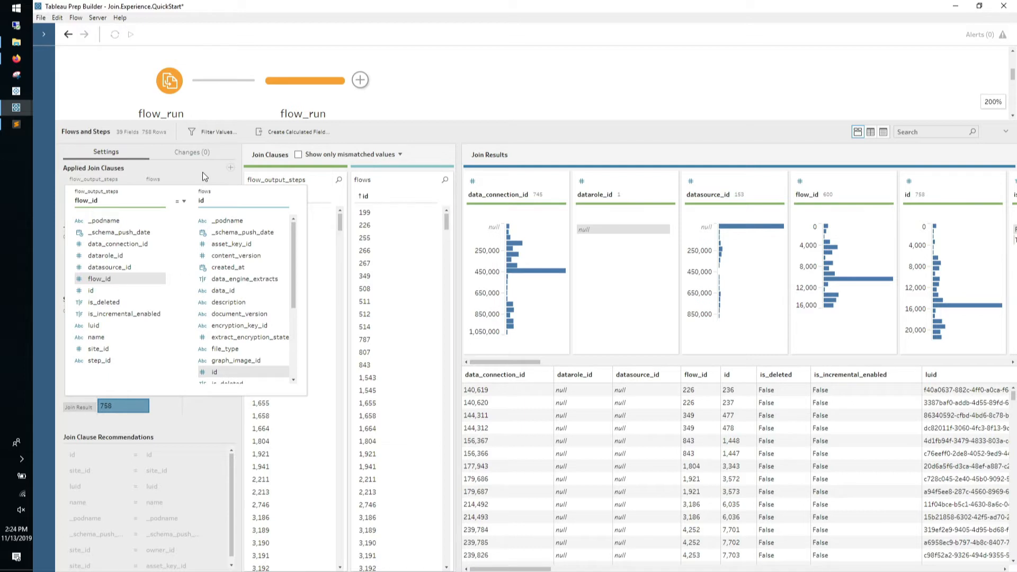
{"action": "left_click", "coordinate": [463, 129]}
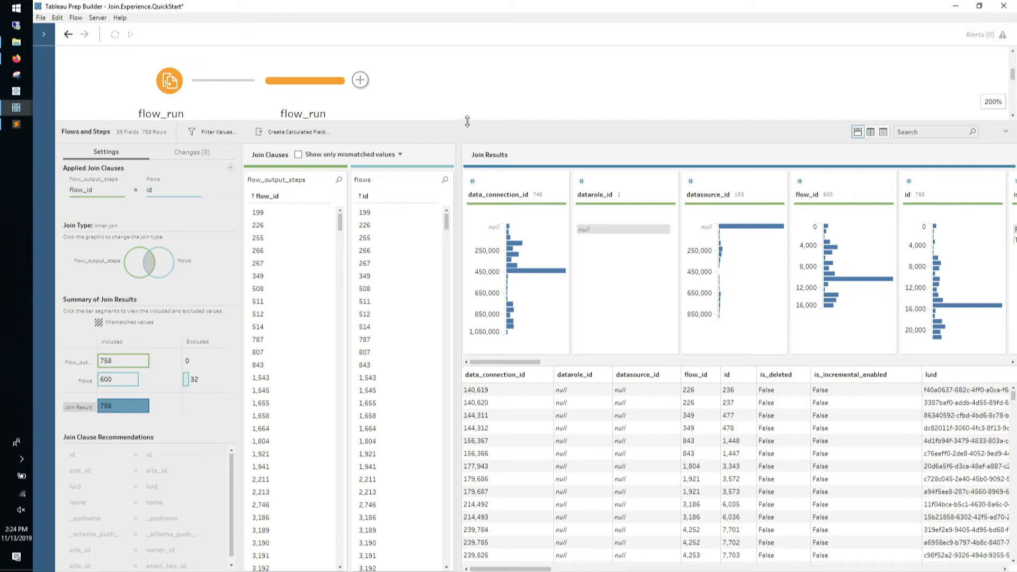
{"action": "left_click_drag", "start_coordinate": [468, 123], "coordinate": [472, 45]}
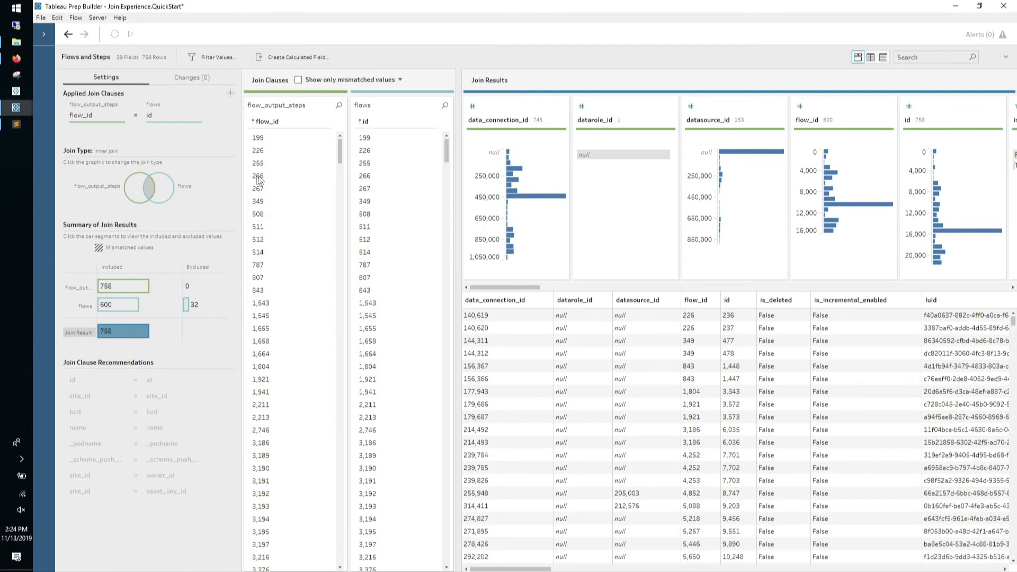
Try Left and Full outer join types, then set the join back to Inner
{"action": "left_click", "coordinate": [138, 183]}
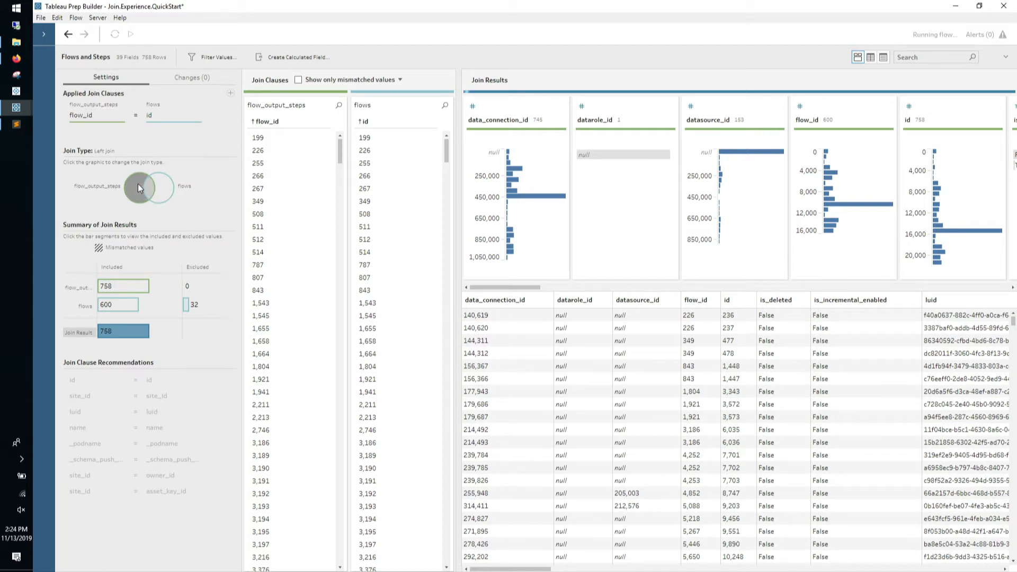
{"action": "left_click", "coordinate": [162, 199]}
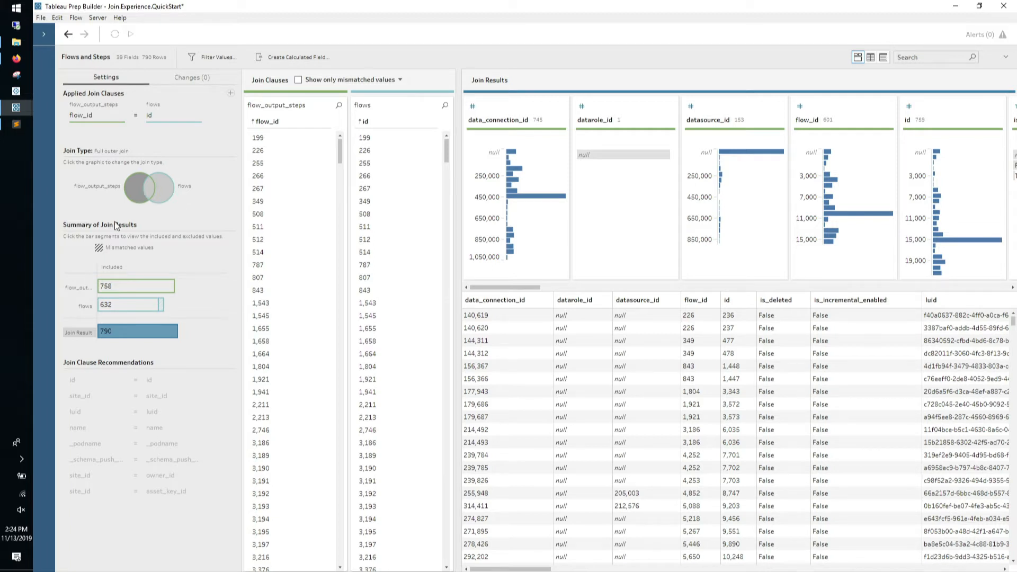
{"action": "mouse_move", "coordinate": [120, 304]}
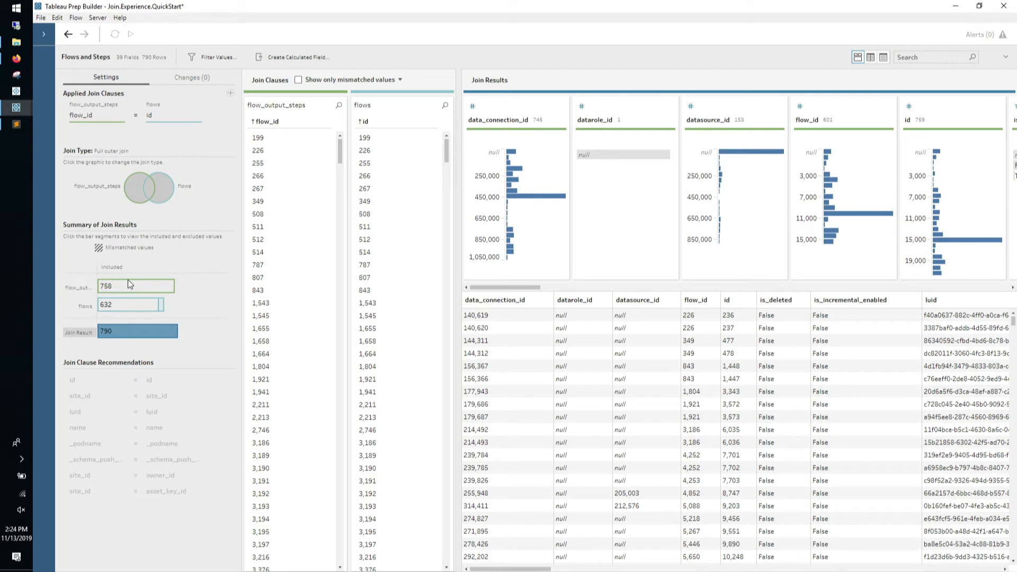
{"action": "left_click", "coordinate": [137, 189]}
{"action": "left_click", "coordinate": [164, 199]}
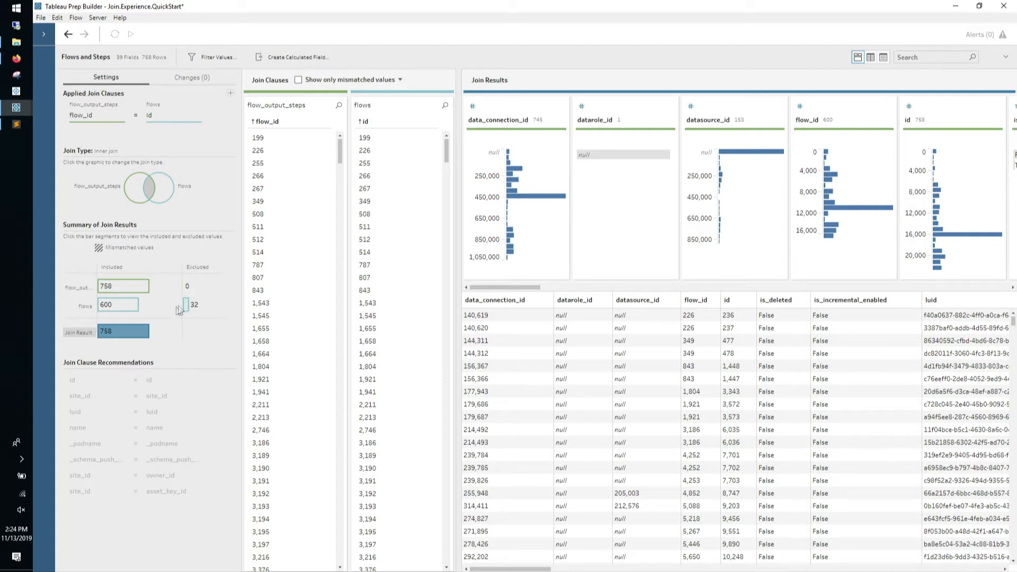
View the 758 joined result rows, then the 32 excluded flows rows
{"action": "mouse_move", "coordinate": [144, 339]}
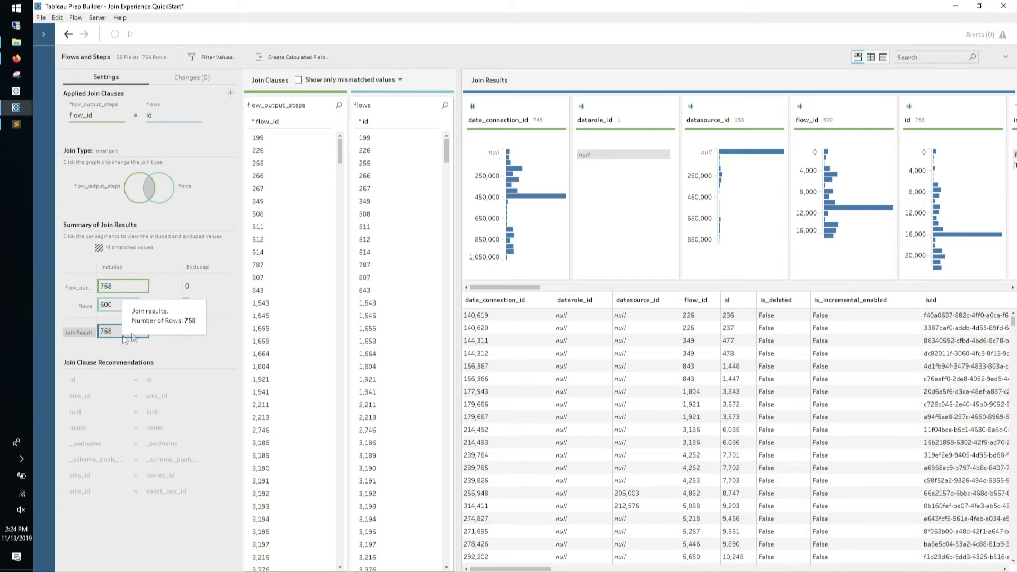
{"action": "left_click", "coordinate": [123, 333]}
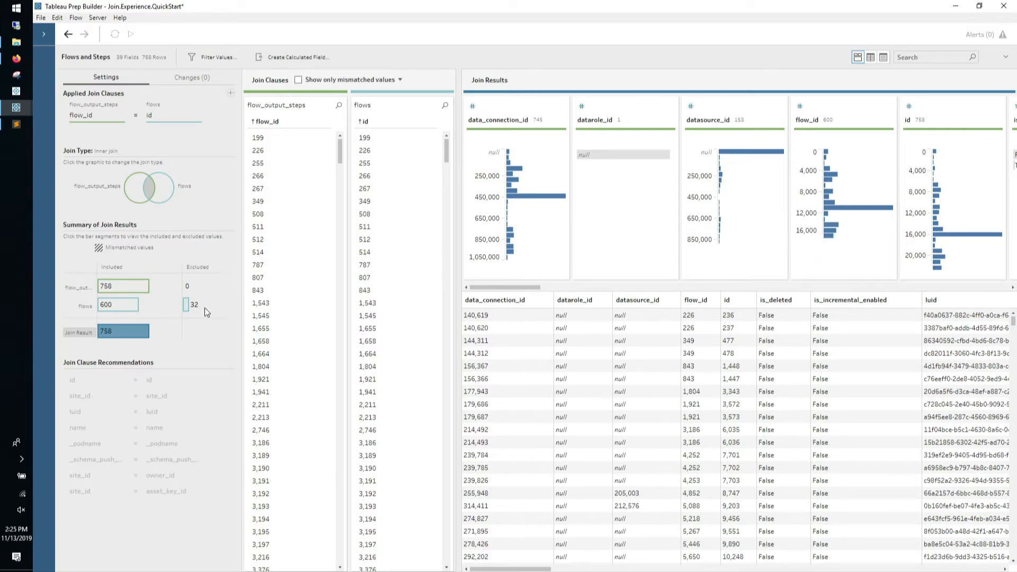
{"action": "mouse_move", "coordinate": [188, 307]}
{"action": "left_click", "coordinate": [186, 304]}
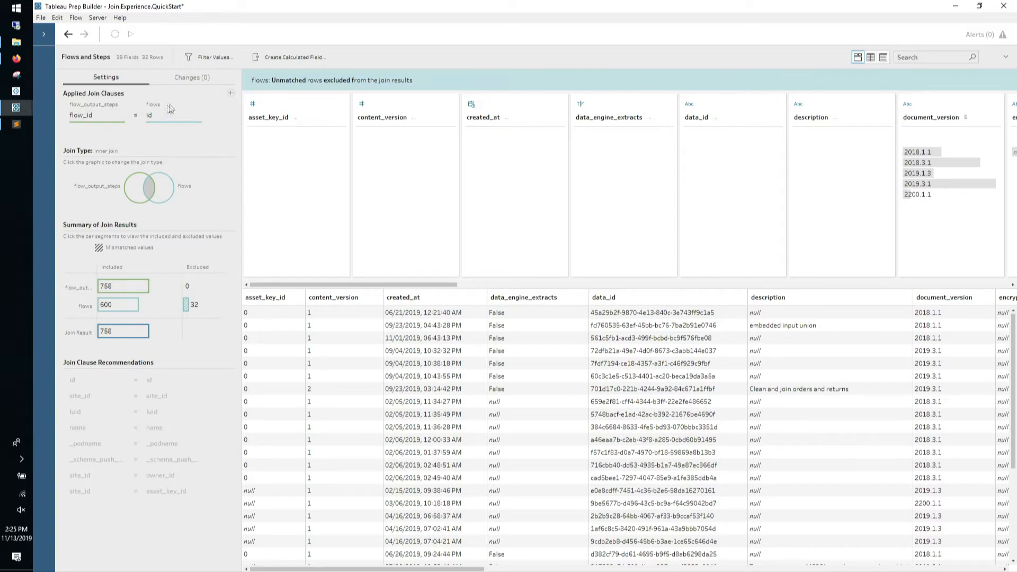
Dismiss a new join clause editor and show the full 758-row join result
{"action": "left_click", "coordinate": [230, 93]}
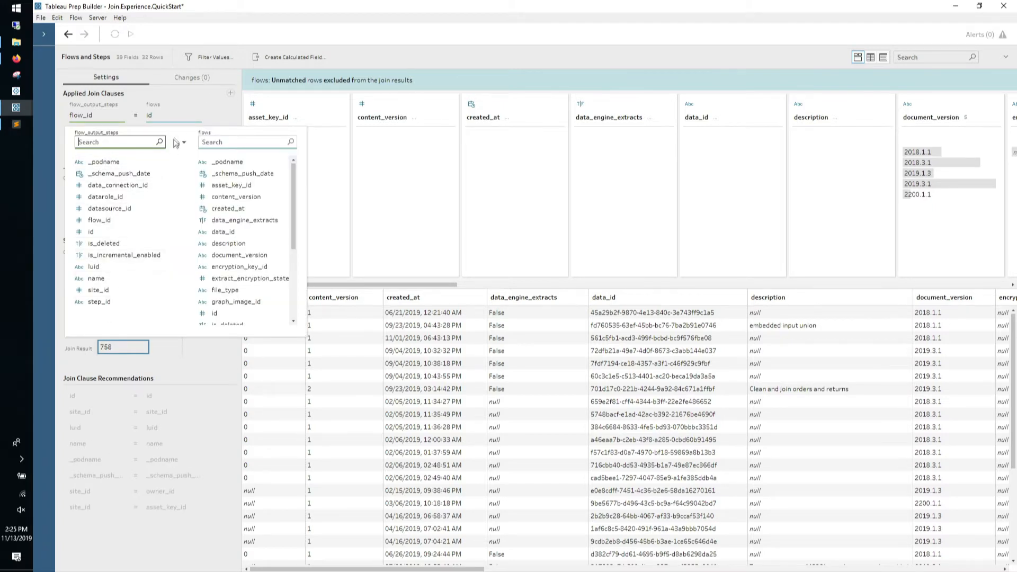
{"action": "left_click", "coordinate": [198, 95]}
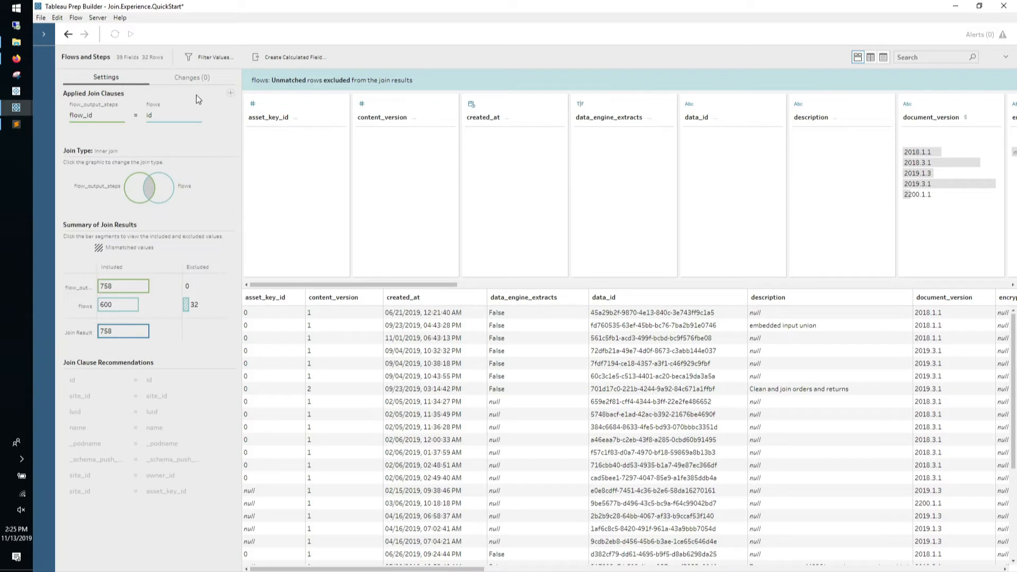
{"action": "mouse_move", "coordinate": [132, 306]}
{"action": "left_click", "coordinate": [142, 335]}
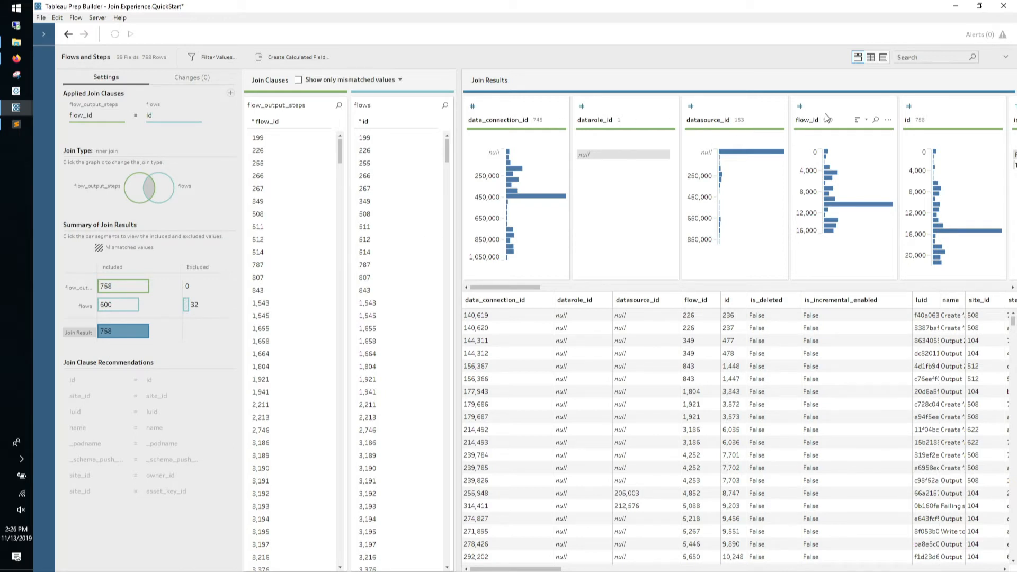
Add Clean 1 after Flows and Steps and open its 39-field, 758-row profile
{"action": "left_click", "coordinate": [1006, 58]}
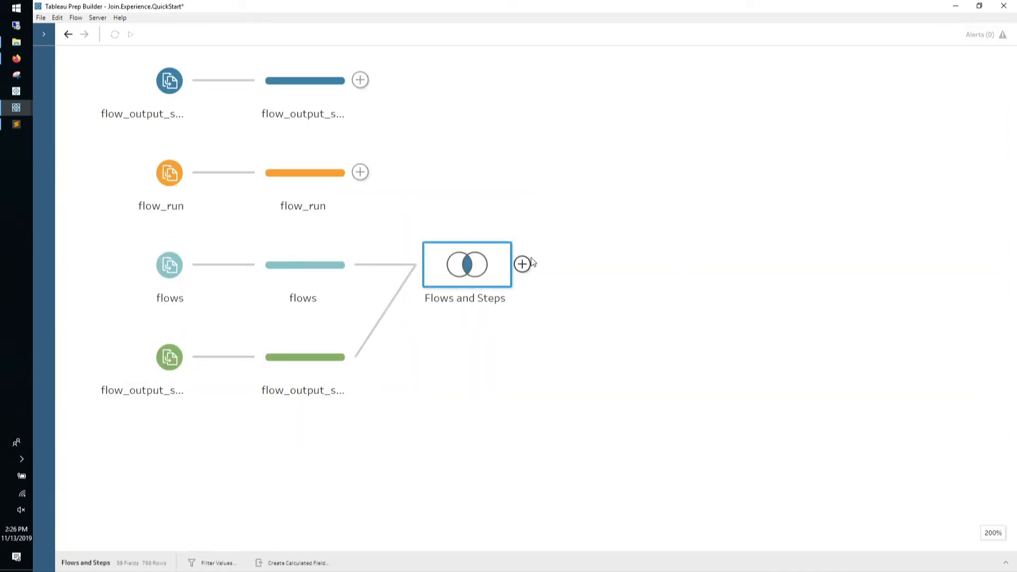
{"action": "left_click", "coordinate": [526, 265]}
{"action": "left_click", "coordinate": [546, 285]}
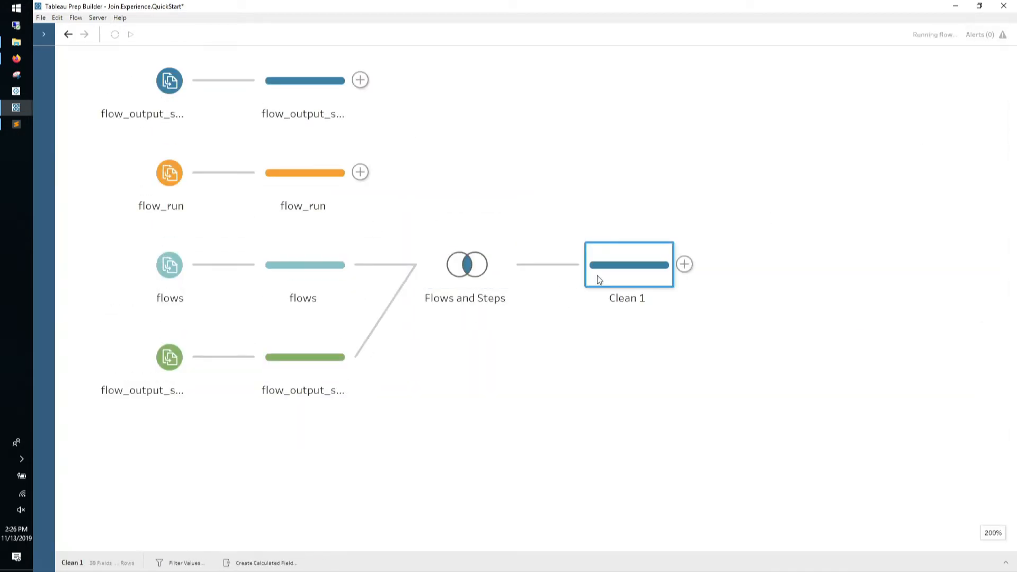
{"action": "left_click", "coordinate": [1006, 564]}
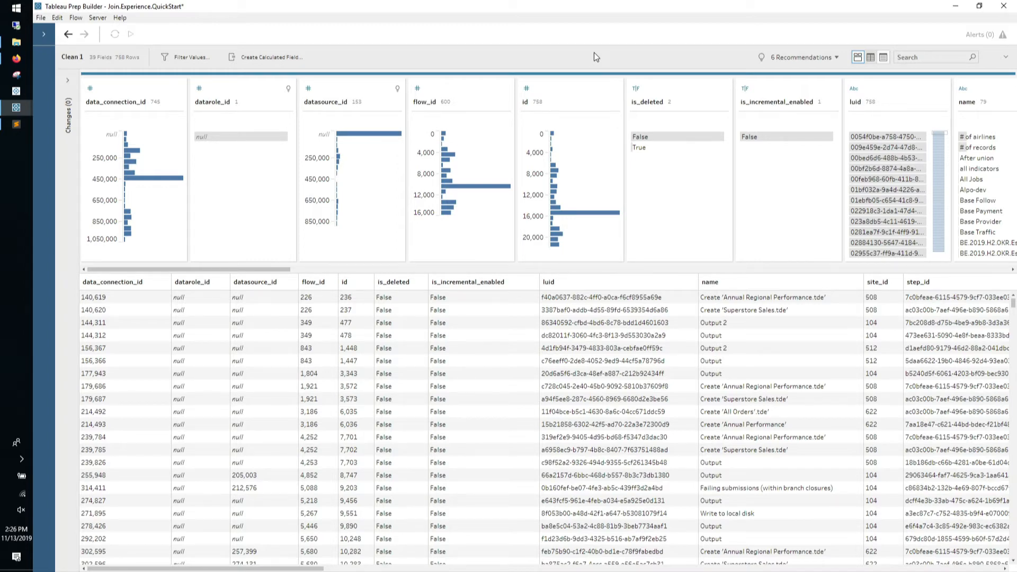
Select Clean 1 fields in list view, from data_connection_id to file_type, then close the profile pane
{"action": "left_click", "coordinate": [872, 58]}
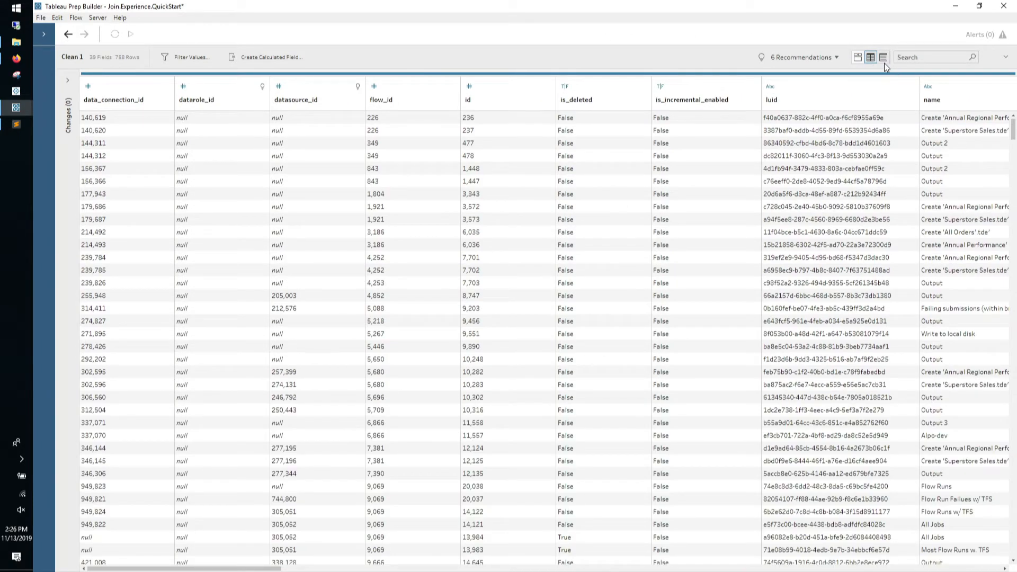
{"action": "left_click", "coordinate": [884, 59]}
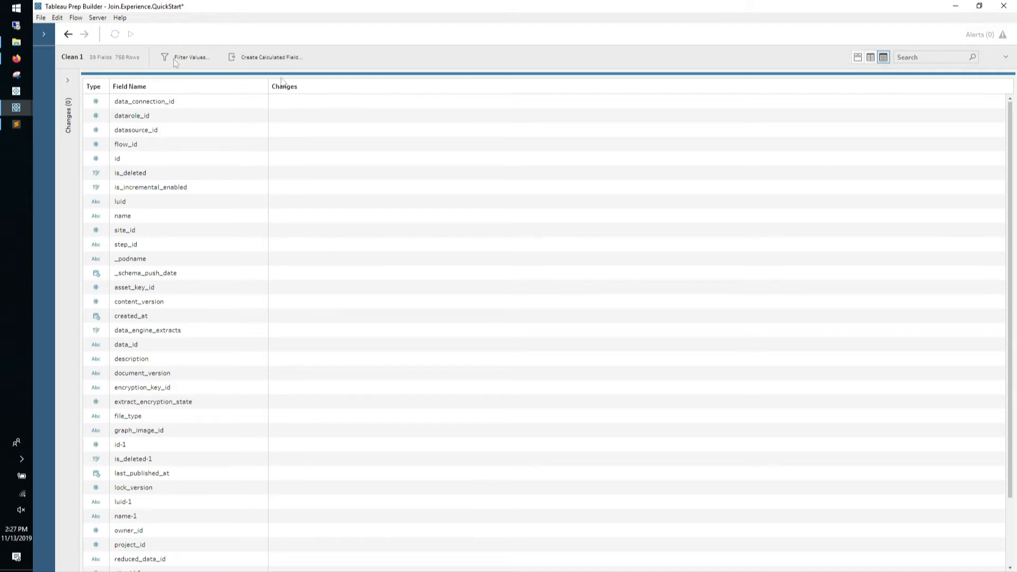
{"action": "left_click", "coordinate": [180, 101]}
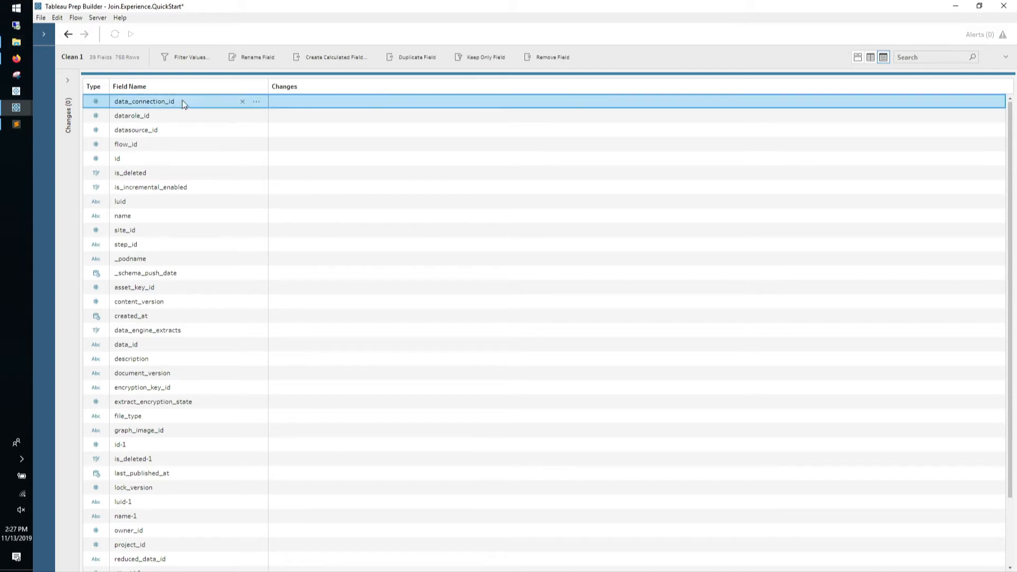
{"action": "left_click", "coordinate": [170, 316], "text": "shift"}
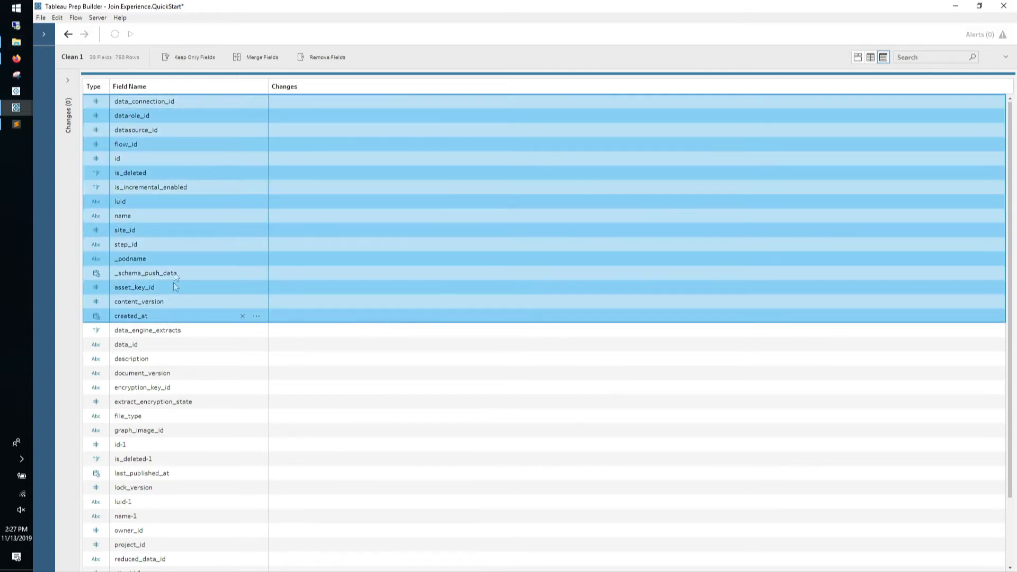
{"action": "left_click", "coordinate": [158, 145], "text": "ctrl"}
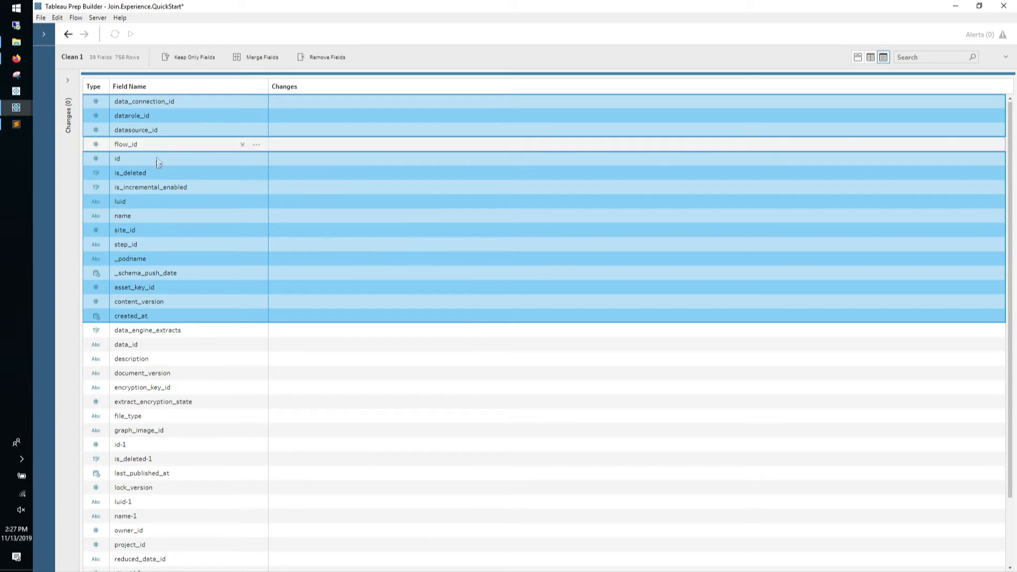
{"action": "left_click", "coordinate": [155, 175], "text": "ctrl"}
{"action": "left_click", "coordinate": [156, 201], "text": "ctrl"}
{"action": "left_click", "coordinate": [146, 416], "text": "ctrl"}
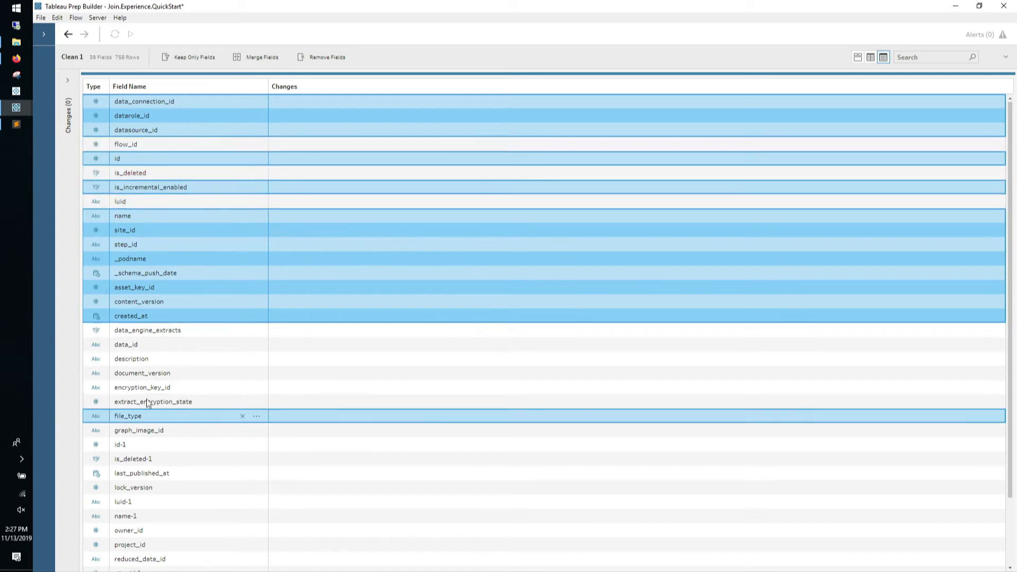
{"action": "left_click", "coordinate": [148, 402], "text": "ctrl"}
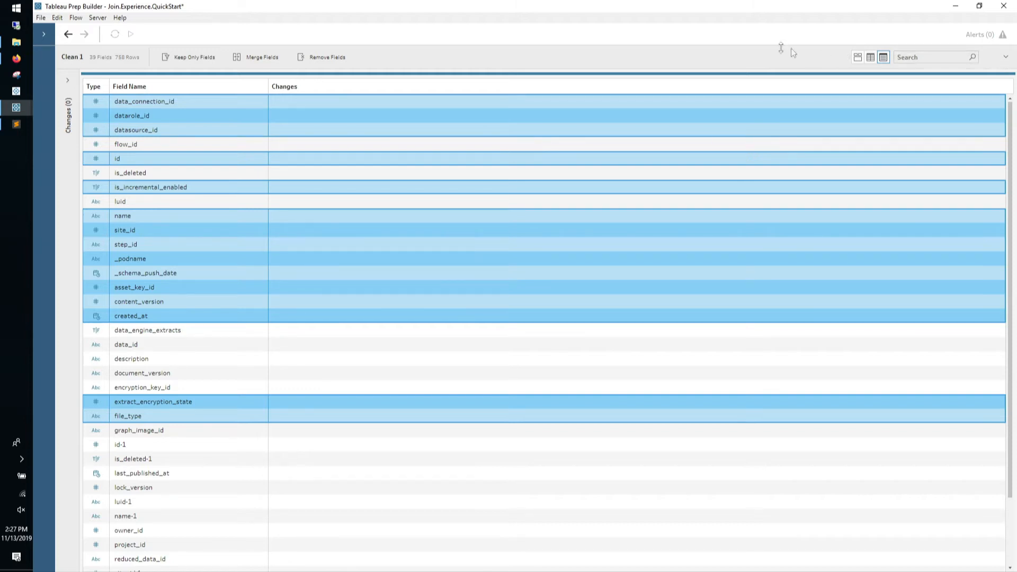
{"action": "left_click_drag", "start_coordinate": [780, 63], "coordinate": [731, 269]}
{"action": "left_click", "coordinate": [736, 235]}
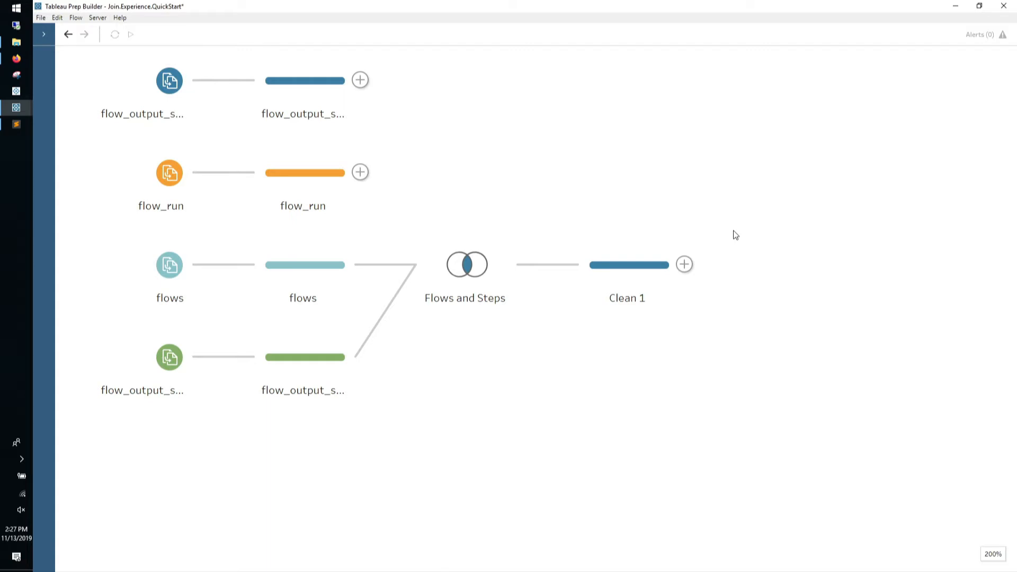
In the flows step, keep description, id, name, owner_id, site_id and size; remove all 20 other fields
{"action": "left_click", "coordinate": [271, 275]}
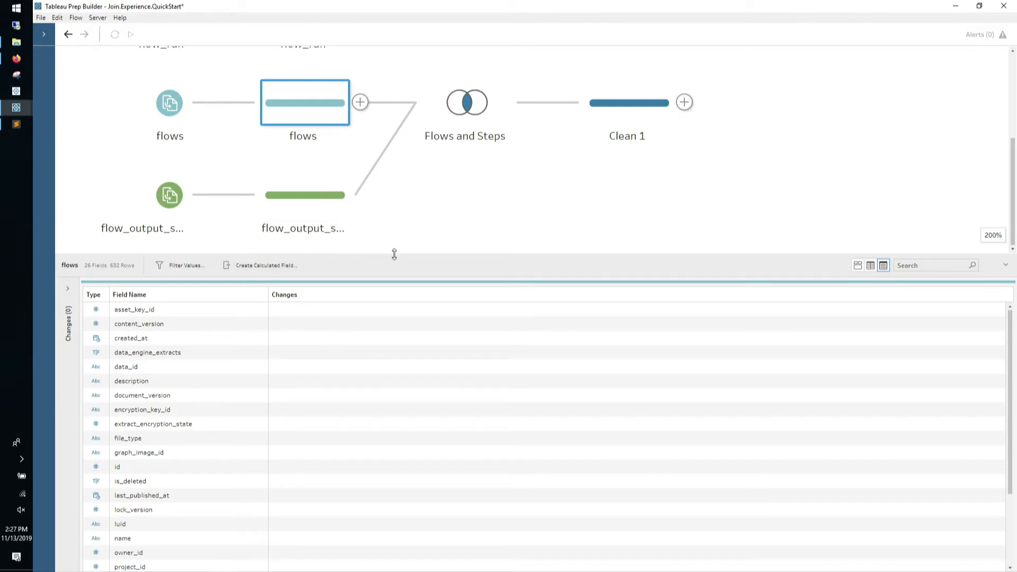
{"action": "left_click_drag", "start_coordinate": [393, 256], "coordinate": [402, 34]}
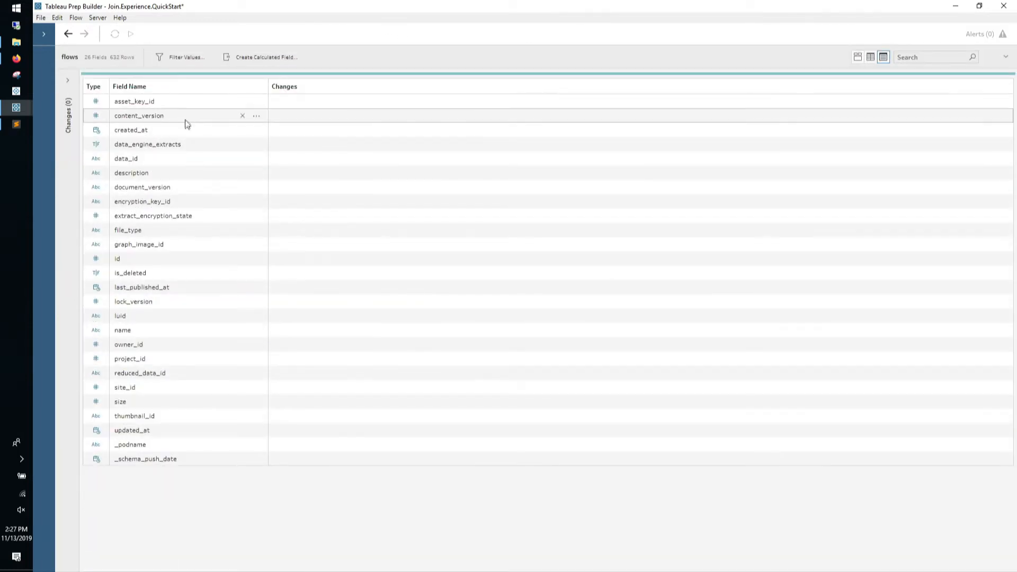
{"action": "left_click", "coordinate": [185, 103]}
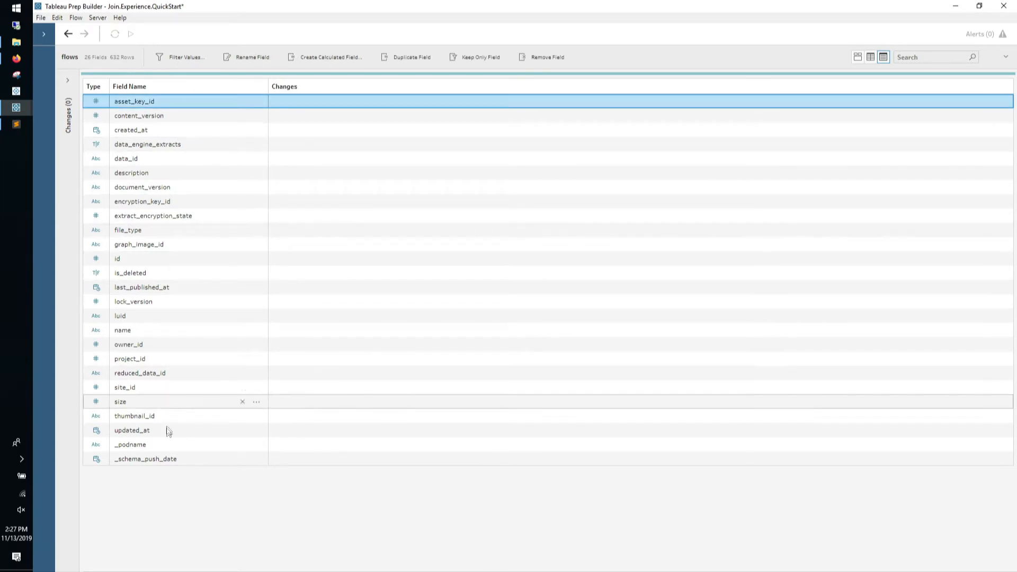
{"action": "left_click", "coordinate": [174, 458], "text": "shift"}
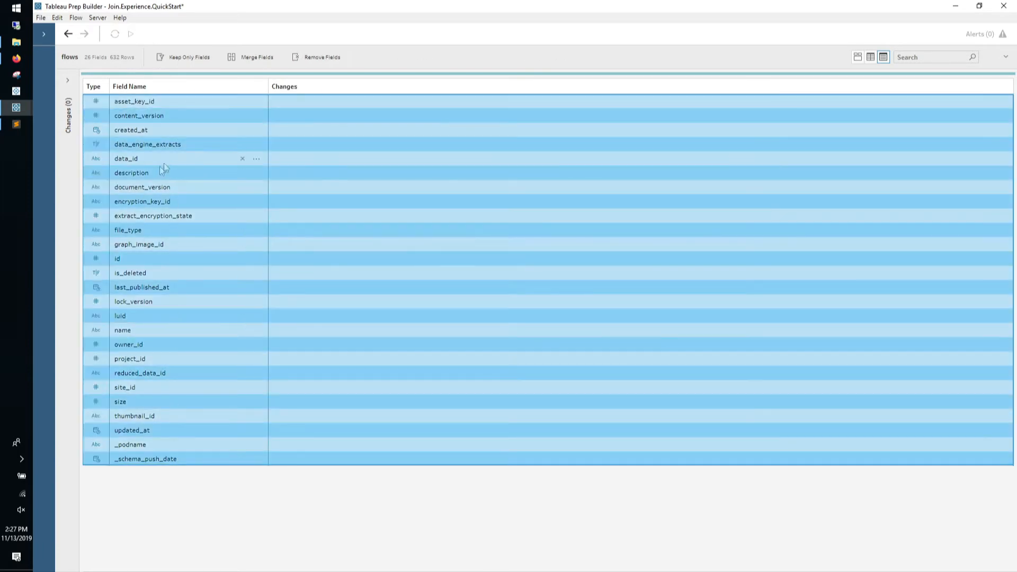
{"action": "left_click", "coordinate": [145, 260], "text": "ctrl"}
{"action": "left_click", "coordinate": [146, 329], "text": "ctrl"}
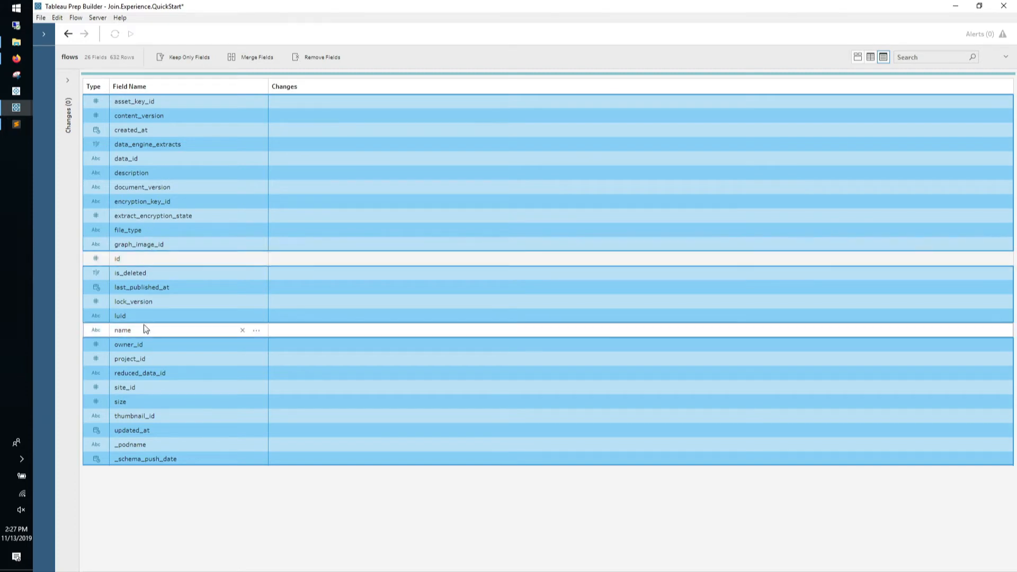
{"action": "left_click", "coordinate": [143, 346], "text": "ctrl"}
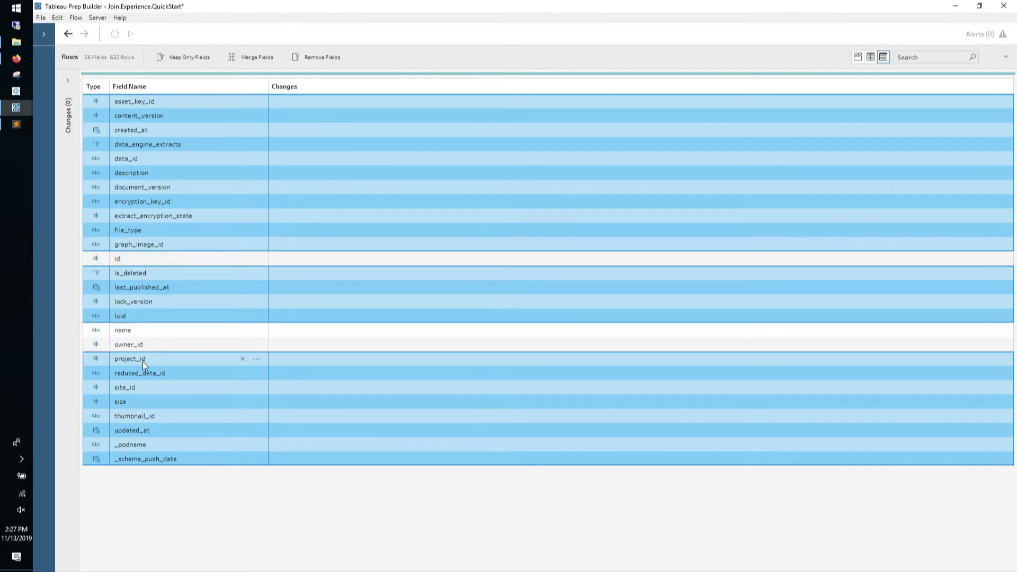
{"action": "left_click", "coordinate": [141, 388], "text": "ctrl"}
{"action": "left_click", "coordinate": [141, 401], "text": "ctrl"}
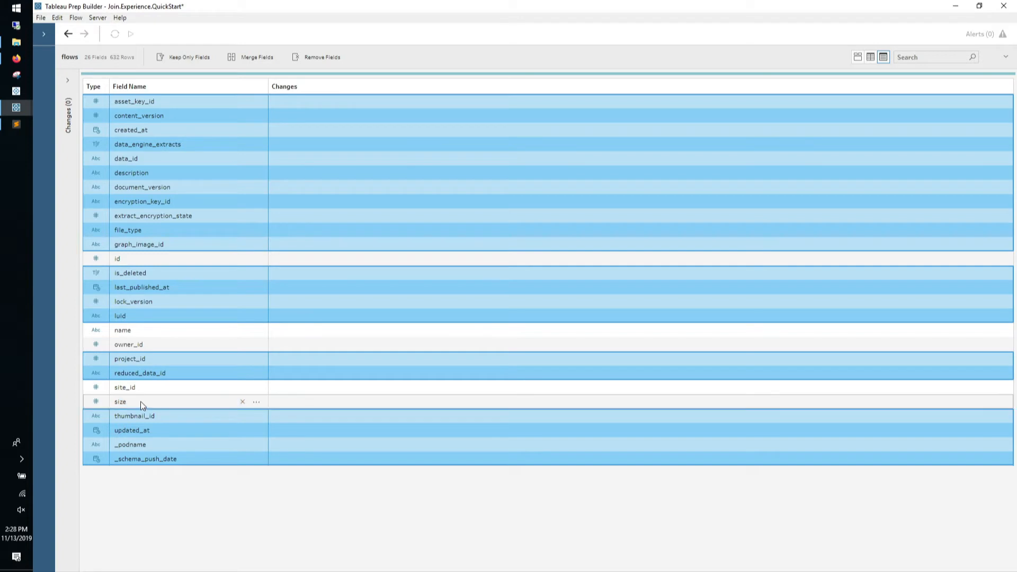
{"action": "left_click", "coordinate": [151, 176], "text": "ctrl"}
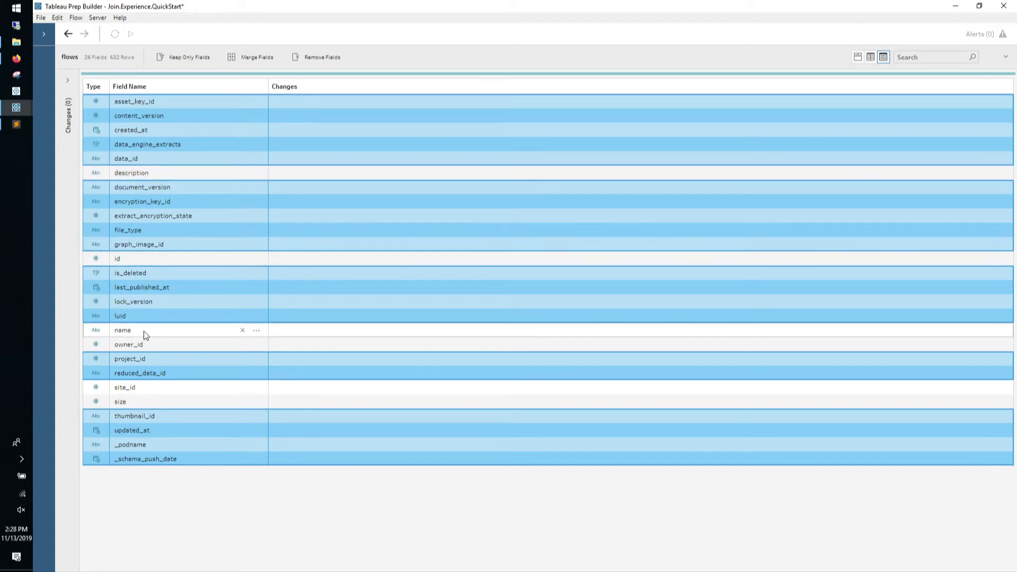
{"action": "left_click", "coordinate": [320, 59]}
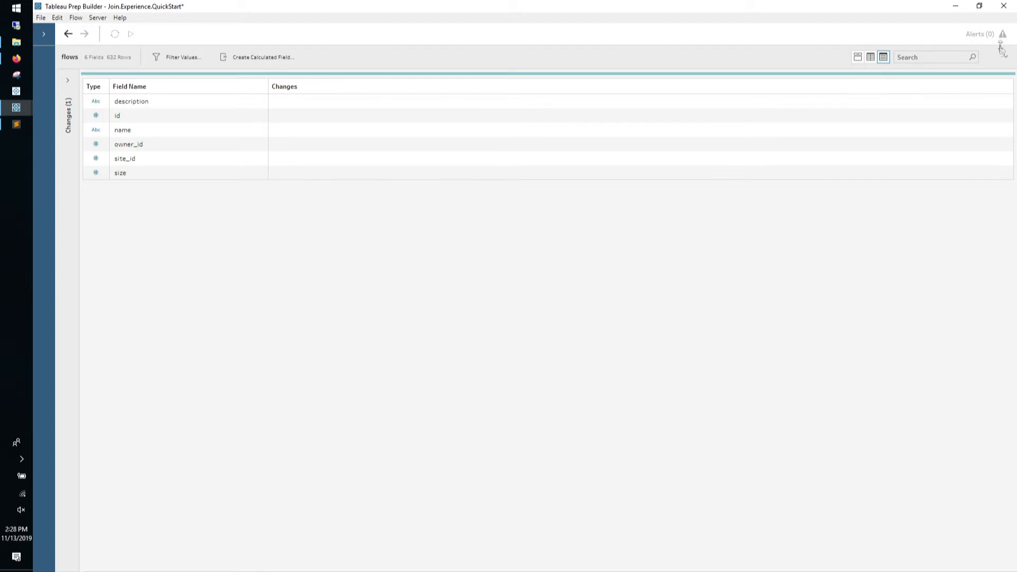
{"action": "left_click", "coordinate": [1007, 58]}
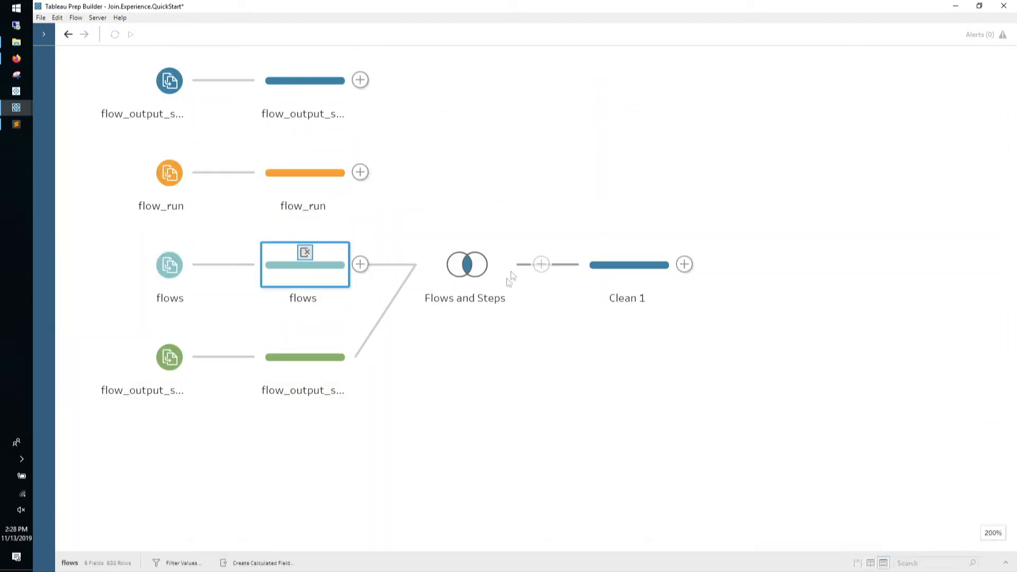
{"action": "left_click", "coordinate": [602, 267]}
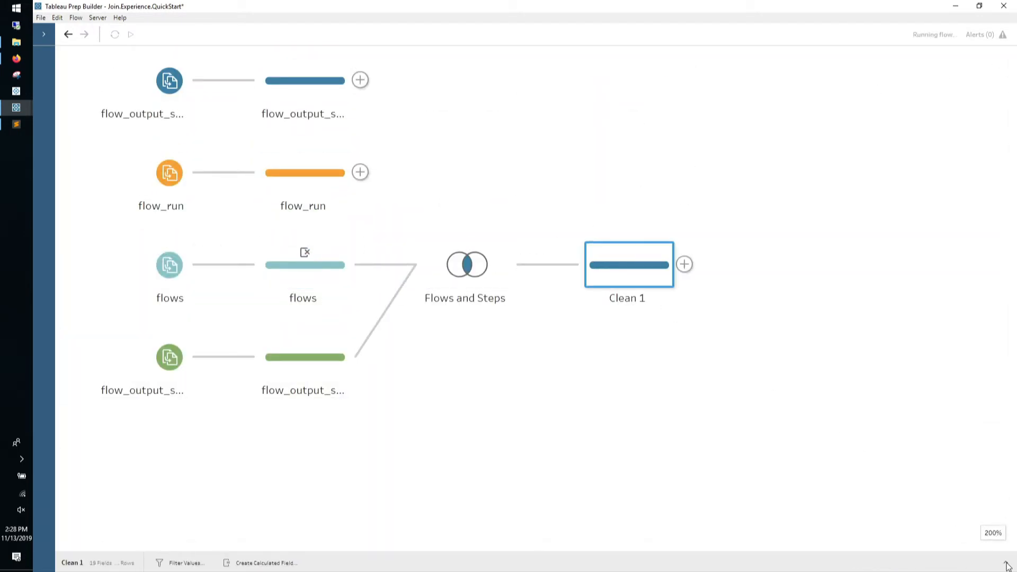
{"action": "left_click", "coordinate": [1005, 563]}
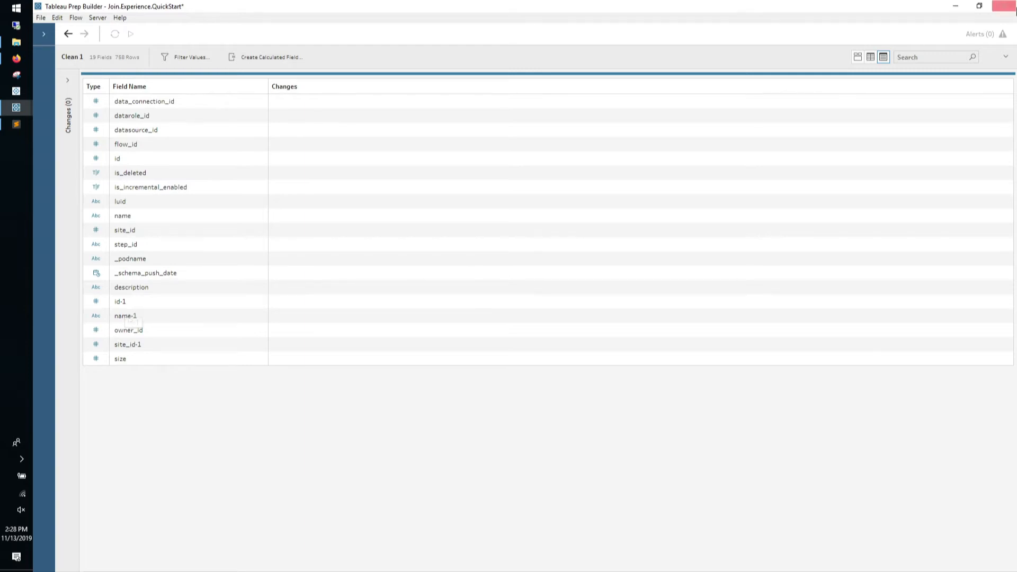
{"action": "left_click", "coordinate": [1005, 62]}
{"action": "left_click", "coordinate": [341, 269]}
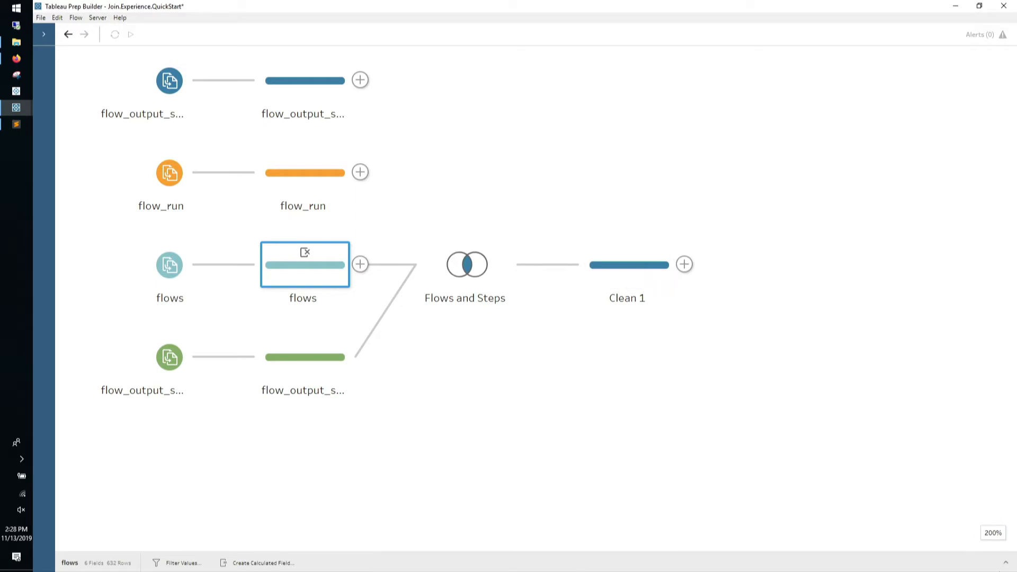
Rename the flows fields id and name to flow_id and flow_name
{"action": "left_click", "coordinate": [1006, 563]}
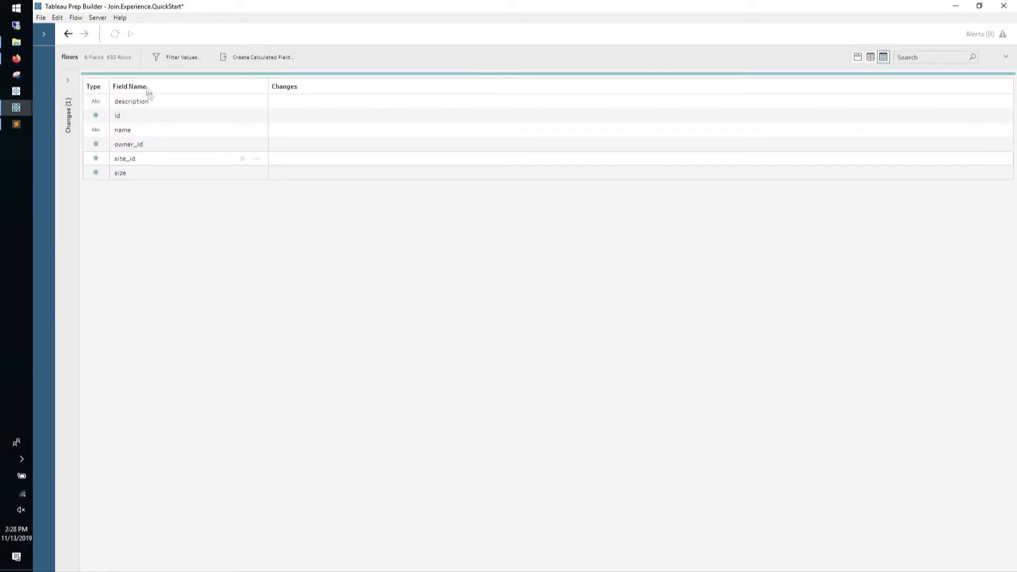
{"action": "double_click", "coordinate": [135, 117]}
{"action": "key", "text": "Home"}
{"action": "type", "text": "flow_"}
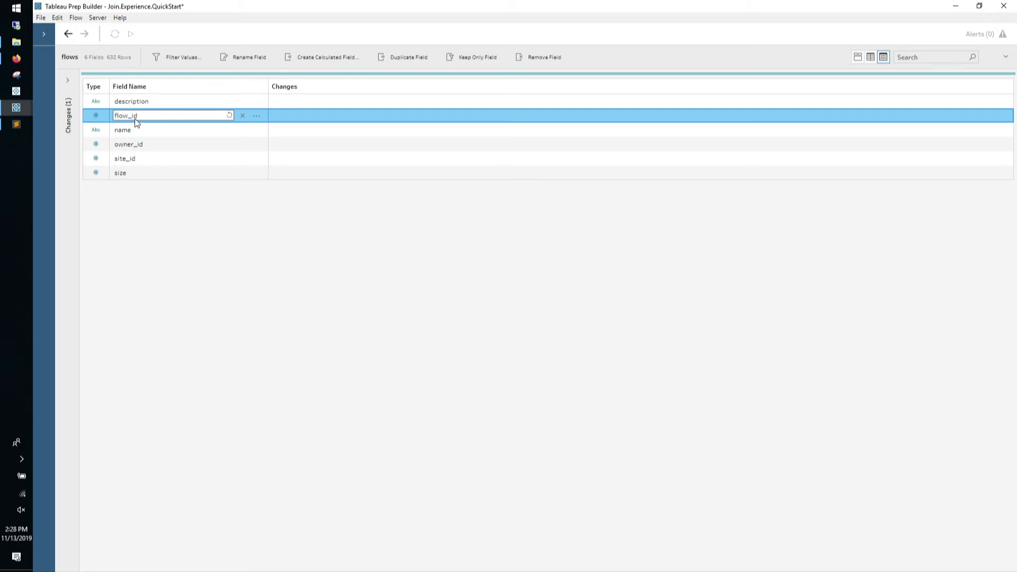
{"action": "key", "text": "Return"}
{"action": "double_click", "coordinate": [118, 131]}
{"action": "key", "text": "Home"}
{"action": "type", "text": "flow_"}
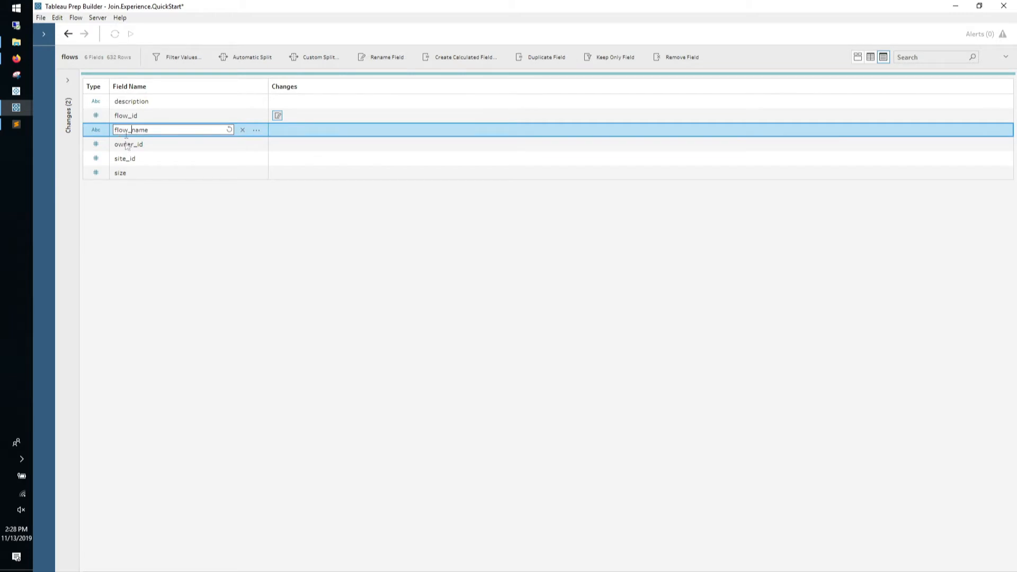
{"action": "key", "text": "Return"}
Rename the size field to flow_size_bytes
{"action": "double_click", "coordinate": [152, 172]}
{"action": "key", "text": "Home"}
{"action": "type", "text": "flow_"}
{"action": "key", "text": "End"}
{"action": "type", "text": "_bytes"}
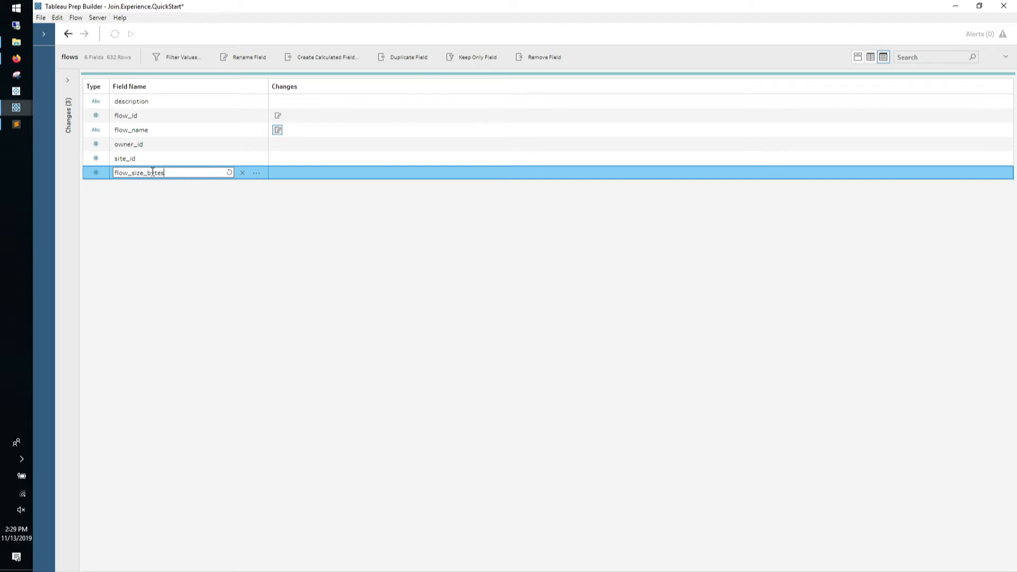
{"action": "key", "text": "Return"}
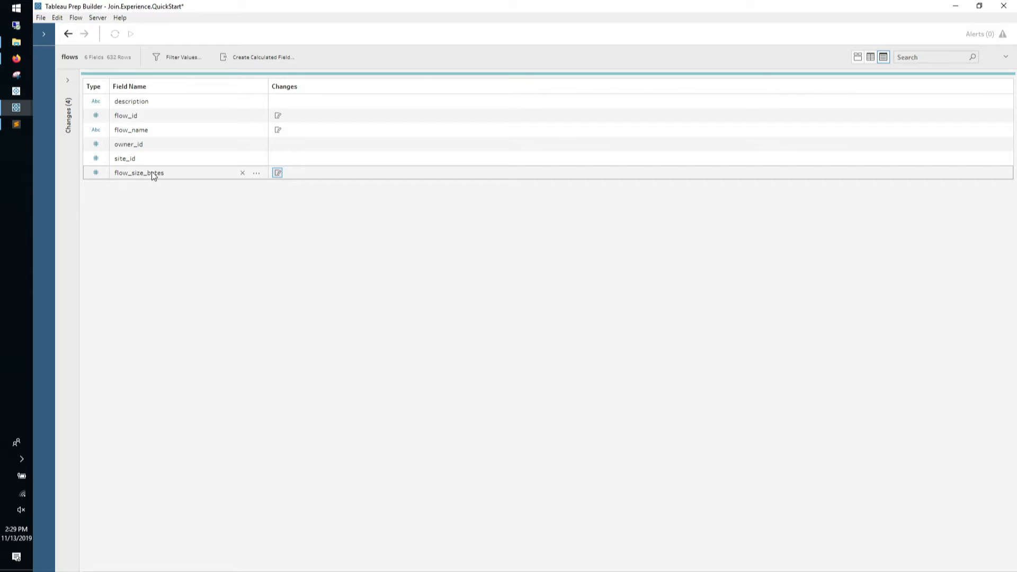
{"action": "left_click", "coordinate": [1006, 56]}
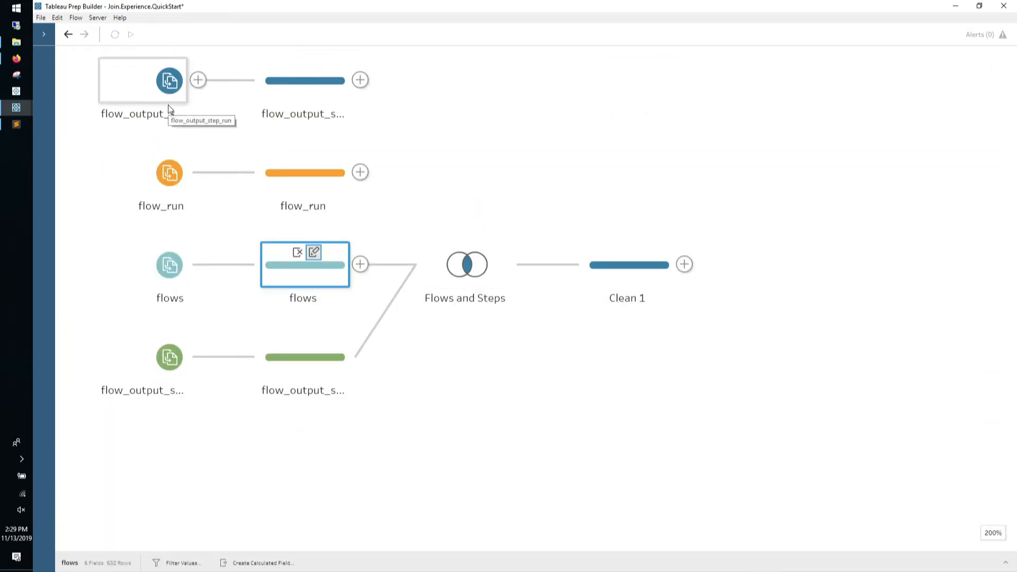
Trim flow_output_steps to flow_id, id, name, site_id and step_id, removing the other eight fields
{"action": "left_click", "coordinate": [313, 368]}
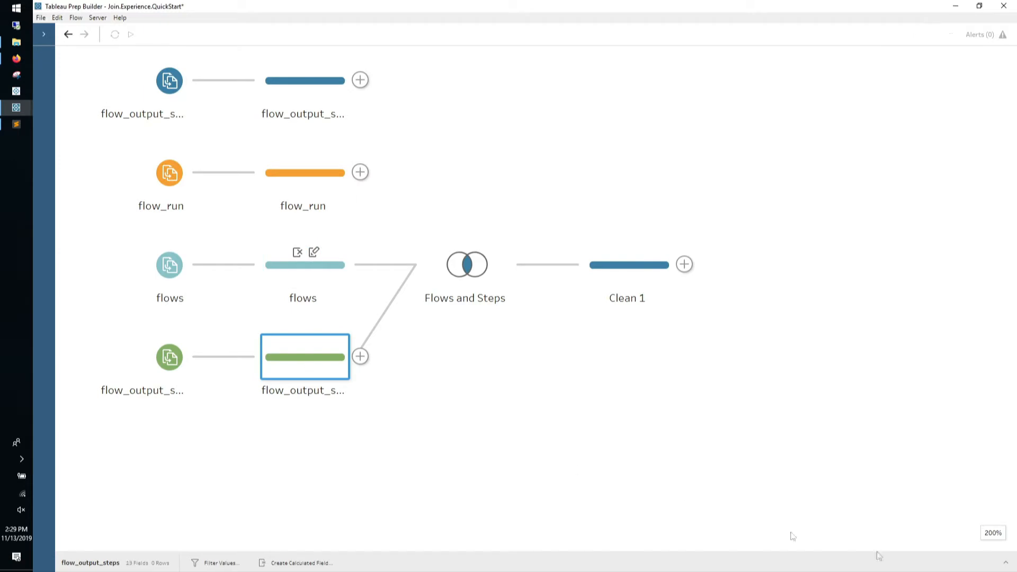
{"action": "left_click", "coordinate": [1006, 563]}
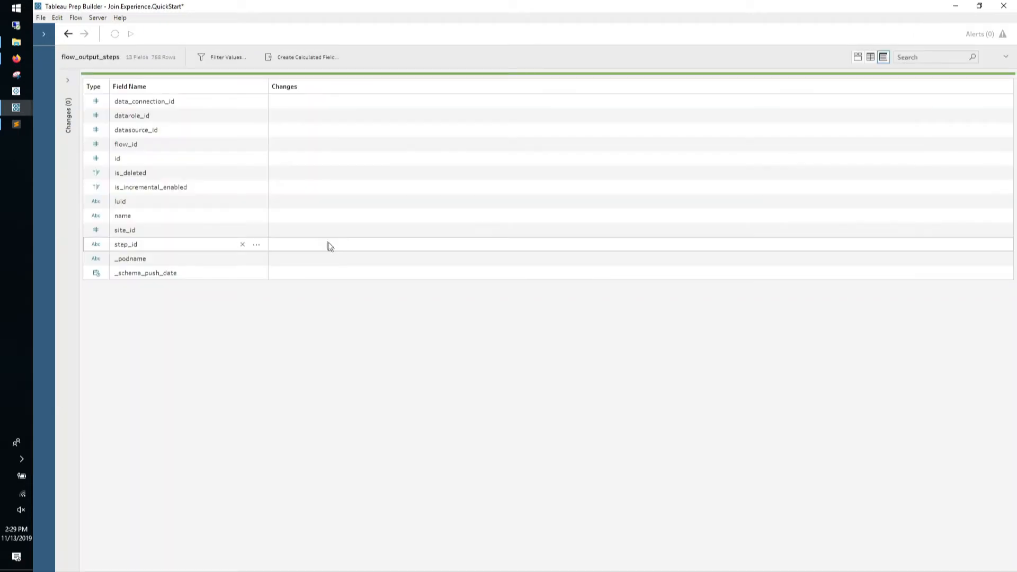
{"action": "left_click", "coordinate": [175, 102]}
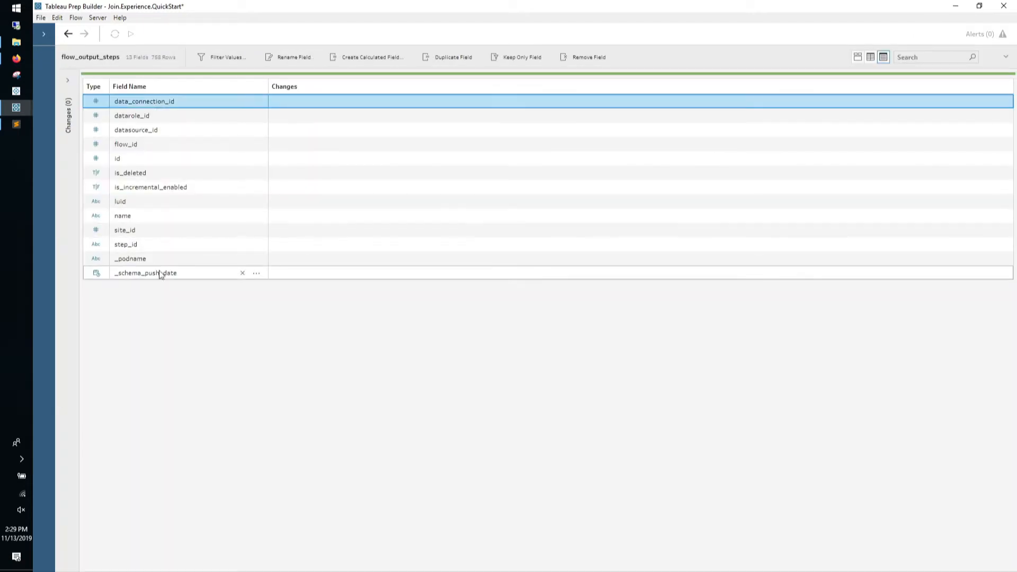
{"action": "left_click", "coordinate": [162, 271], "text": "shift"}
{"action": "left_click", "coordinate": [157, 243], "text": "ctrl"}
{"action": "left_click", "coordinate": [155, 231], "text": "ctrl"}
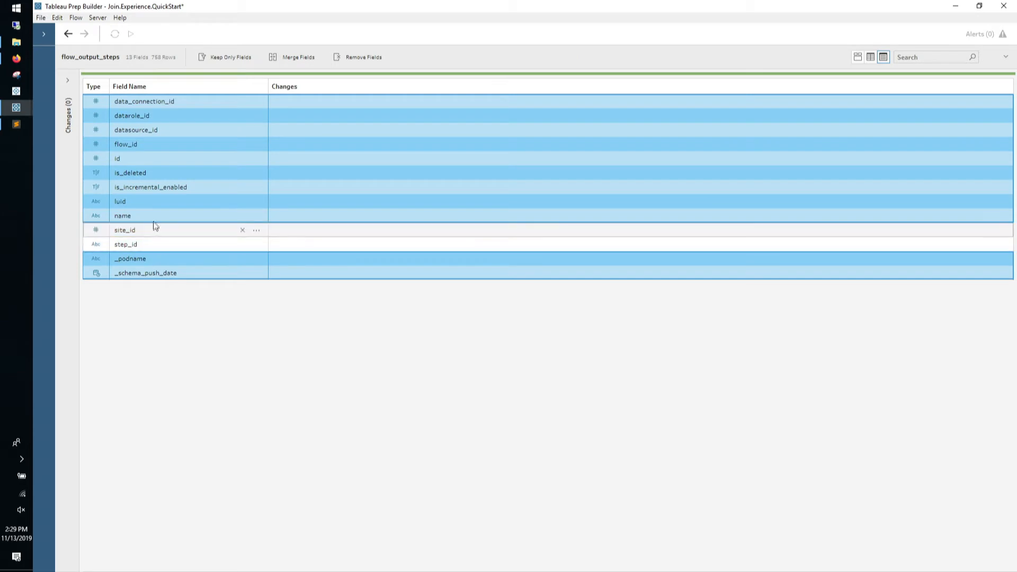
{"action": "left_click", "coordinate": [154, 216], "text": "ctrl"}
{"action": "left_click", "coordinate": [152, 159], "text": "ctrl"}
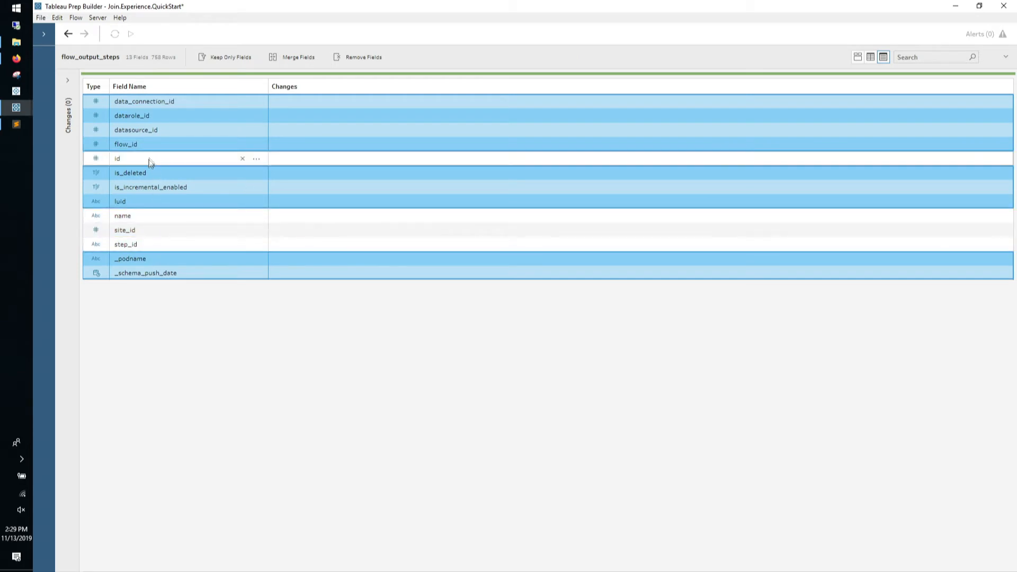
{"action": "left_click", "coordinate": [153, 144], "text": "ctrl"}
{"action": "left_click", "coordinate": [350, 56]}
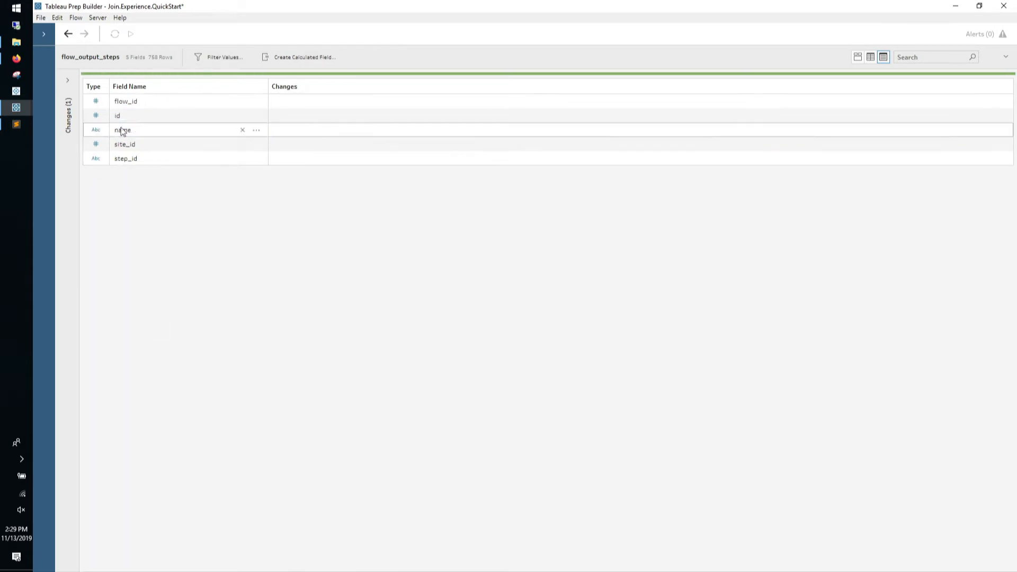
Rename id to flow_output_step_id and name to output_step_name
{"action": "double_click", "coordinate": [123, 116]}
{"action": "type", "text": "flow_output_"}
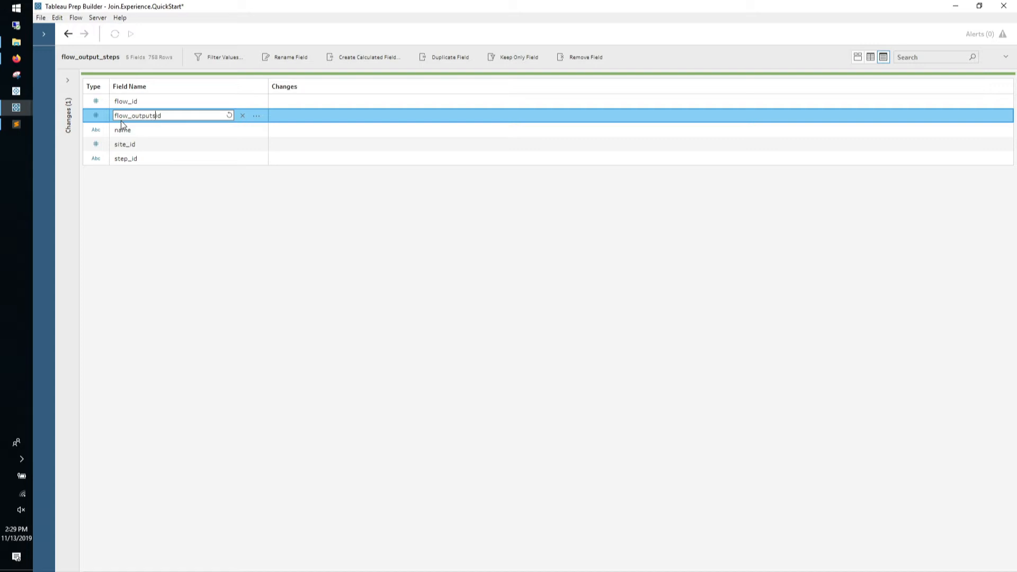
{"action": "type", "text": "step_"}
{"action": "double_click", "coordinate": [117, 130]}
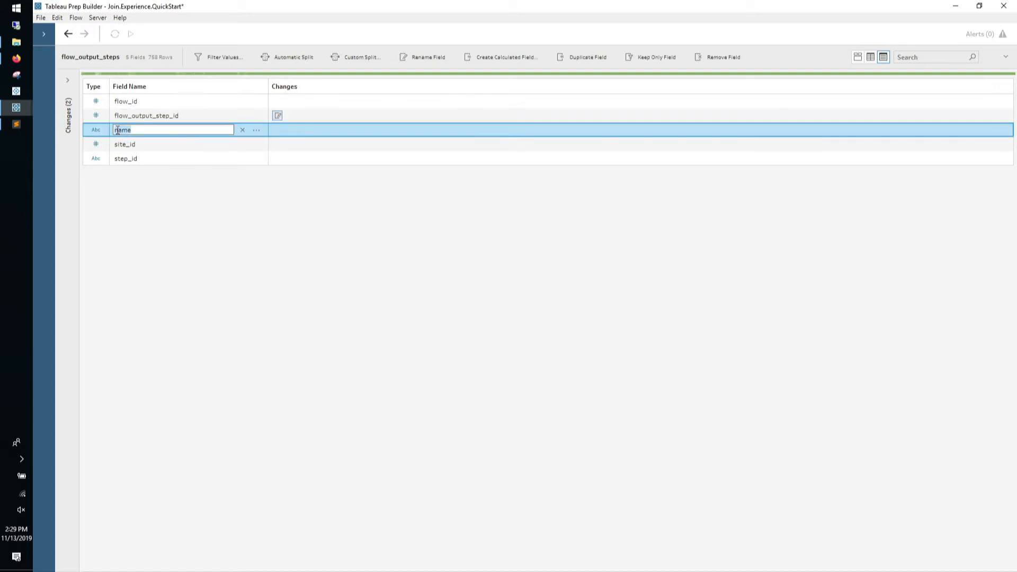
{"action": "type", "text": "out"}
{"action": "type", "text": "putS_tep"}
{"action": "type", "text": "_"}
{"action": "key", "text": "BackSpace"}
{"action": "key", "text": "BackSpace"}
{"action": "type", "text": "_s"}
{"action": "left_click", "coordinate": [144, 179]}
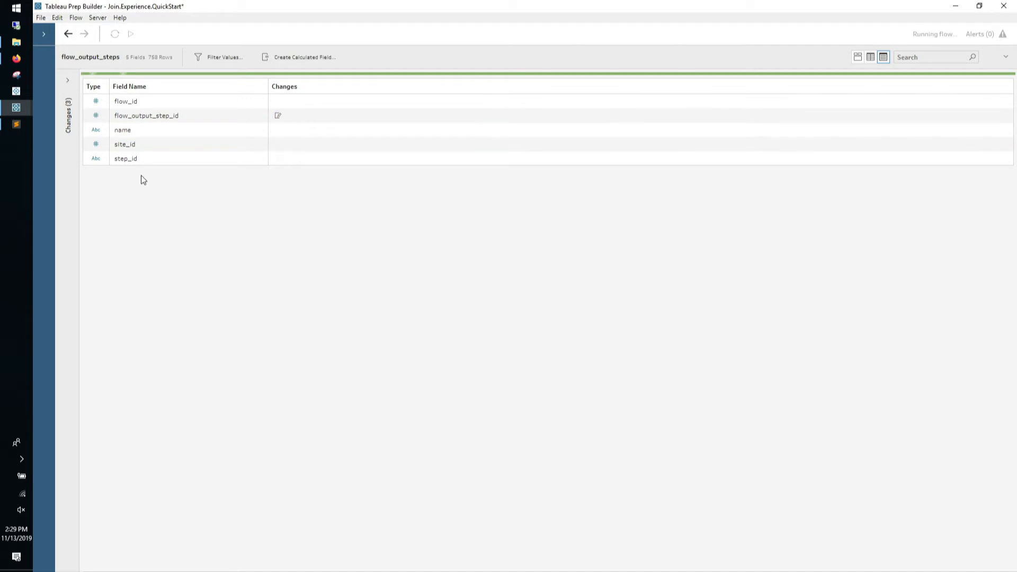
{"action": "left_click", "coordinate": [1007, 57]}
Remove the duplicate site_id-1 and flow_id-1 fields from Clean 1 after the Flows and Steps join
{"action": "left_click", "coordinate": [636, 266]}
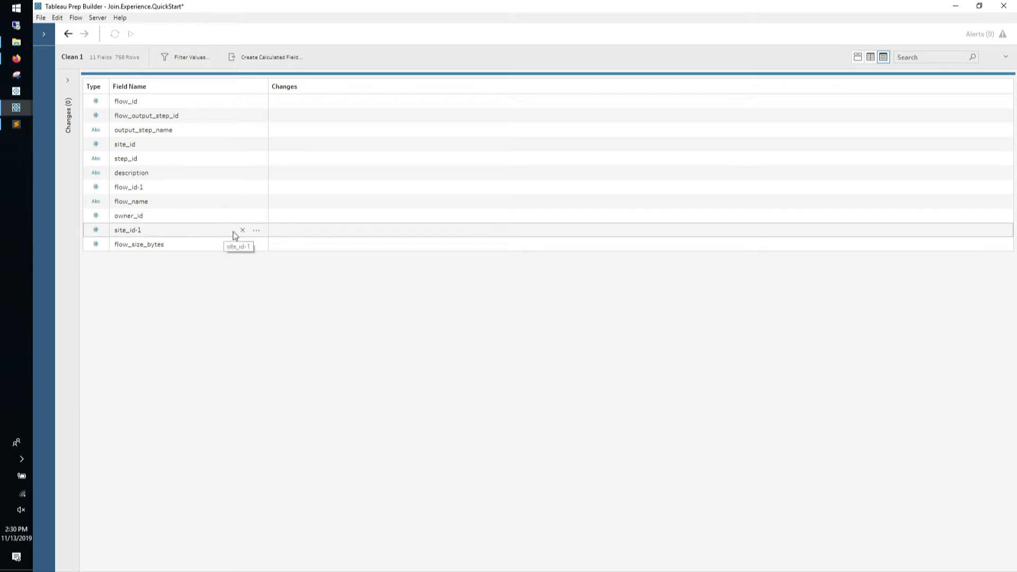
{"action": "left_click", "coordinate": [242, 230]}
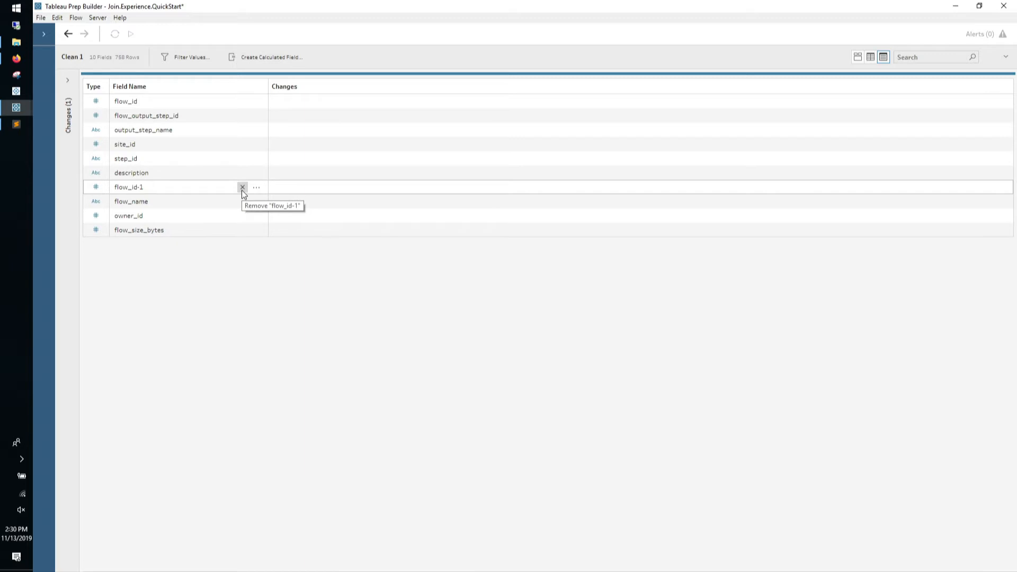
{"action": "left_click", "coordinate": [242, 189]}
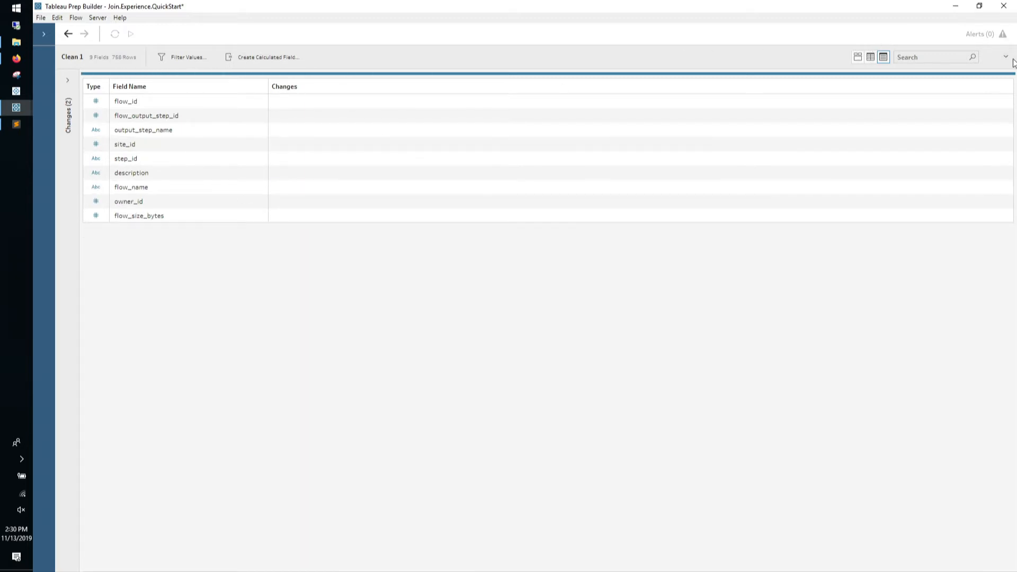
{"action": "left_click_drag", "start_coordinate": [810, 76], "coordinate": [779, 293]}
{"action": "left_click", "coordinate": [442, 109]}
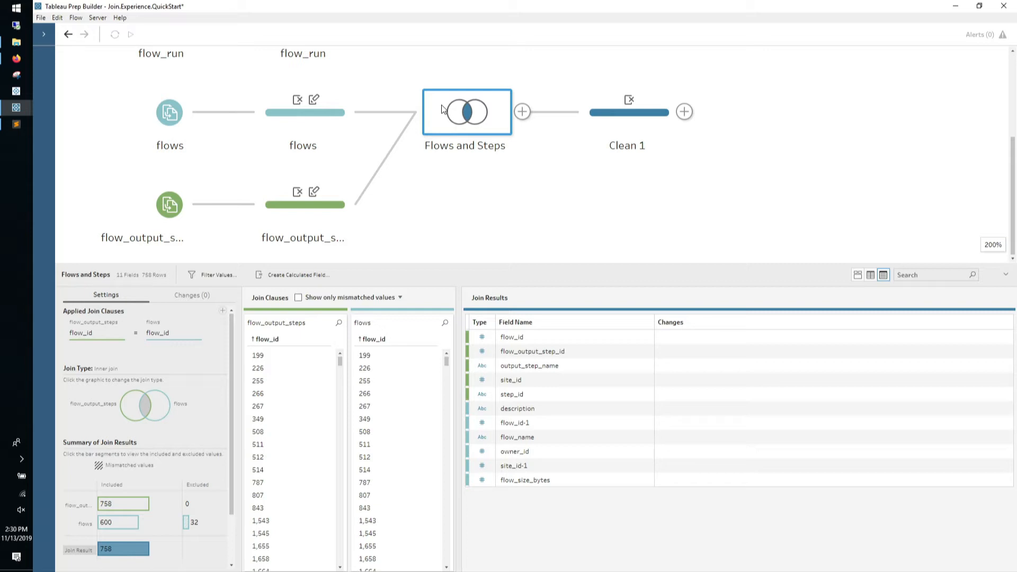
Select Clean 1 and hide the data pane to show the entire flow canvas
{"action": "left_click", "coordinate": [625, 121]}
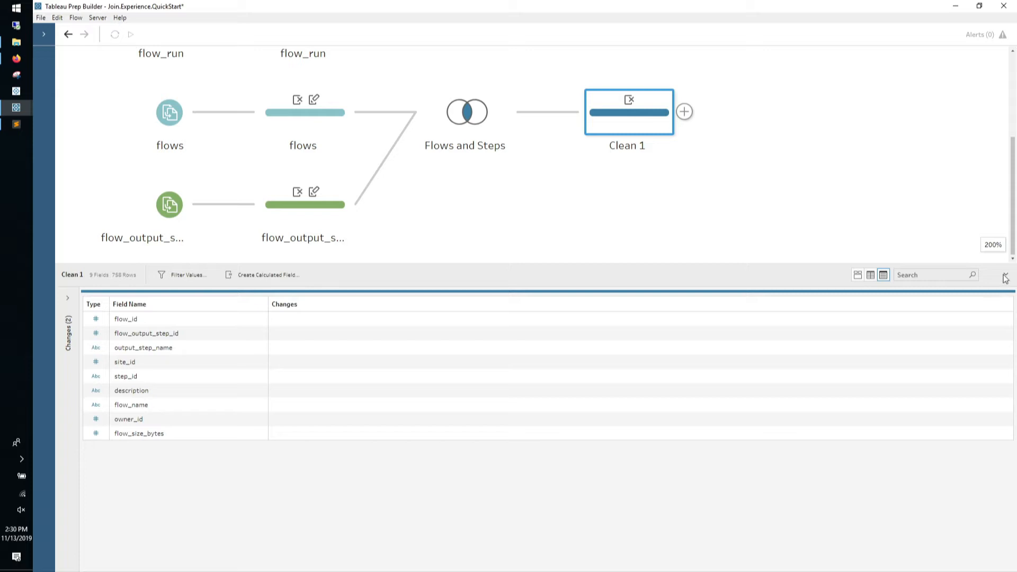
{"action": "left_click", "coordinate": [1006, 277]}
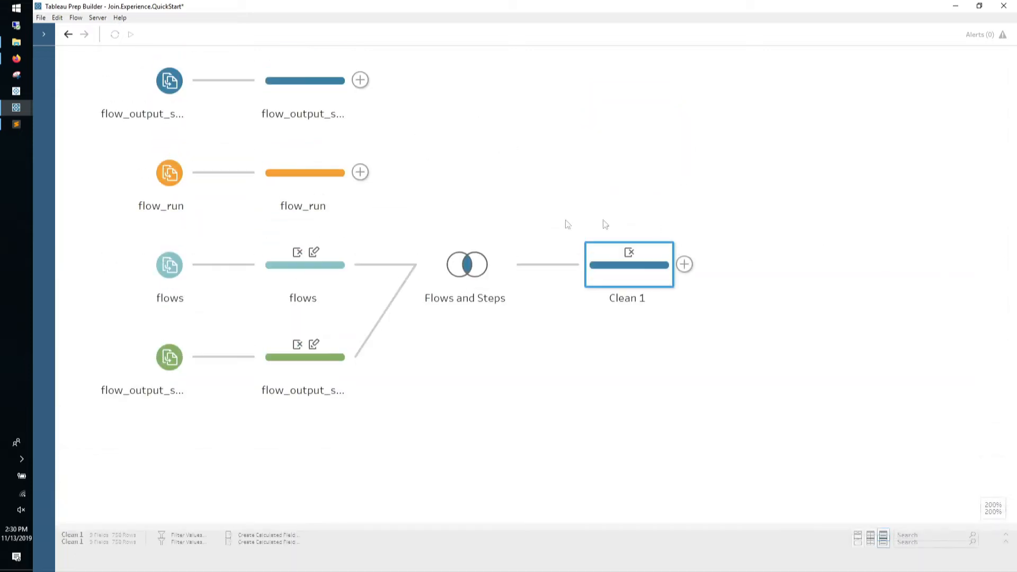
In flow_output_step_runs, remove progress, _podname and _schema_push_date, leaving 9 fields
{"action": "left_click", "coordinate": [305, 94]}
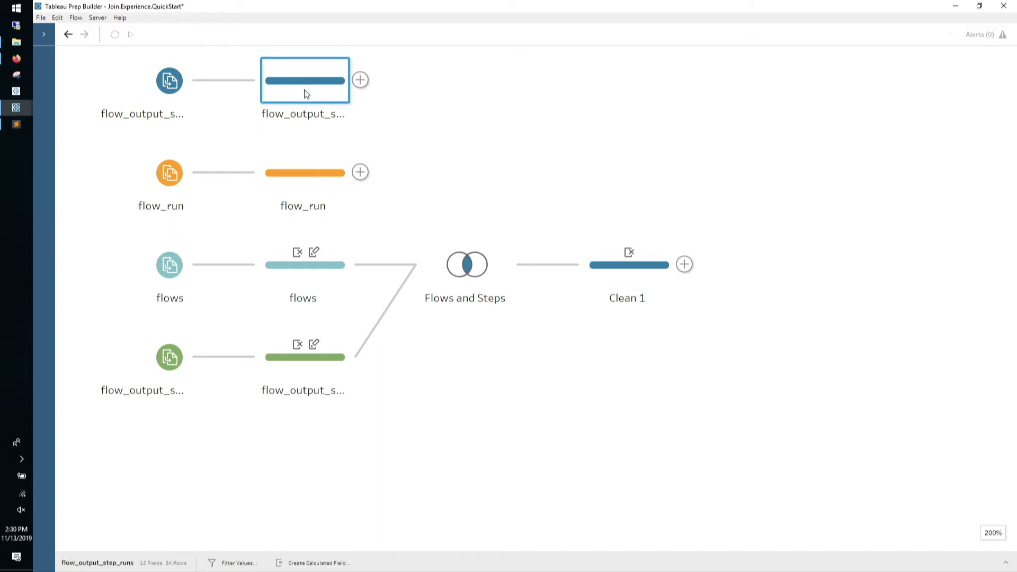
{"action": "left_click", "coordinate": [1004, 562]}
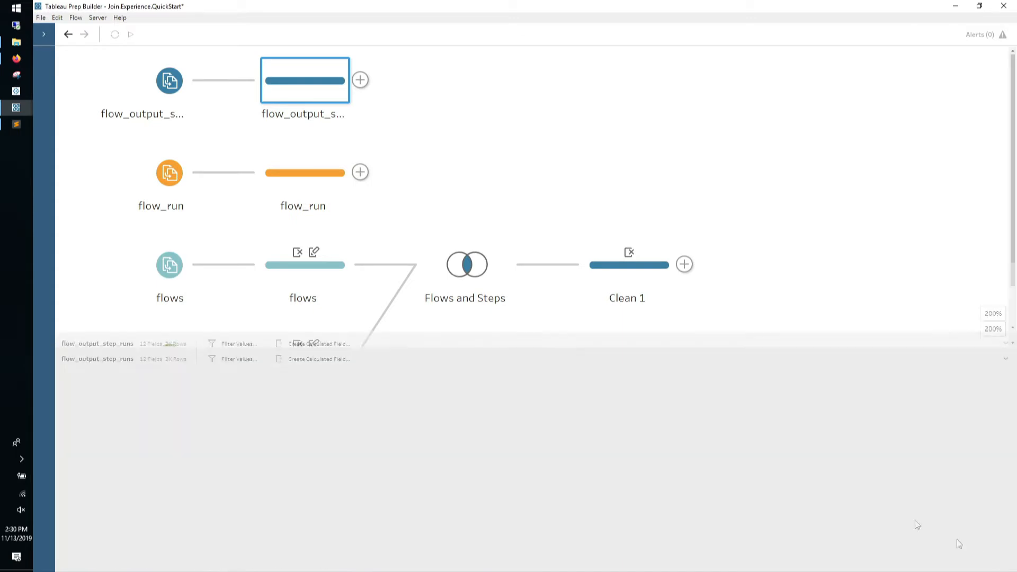
{"action": "left_click_drag", "start_coordinate": [470, 264], "coordinate": [462, 139]}
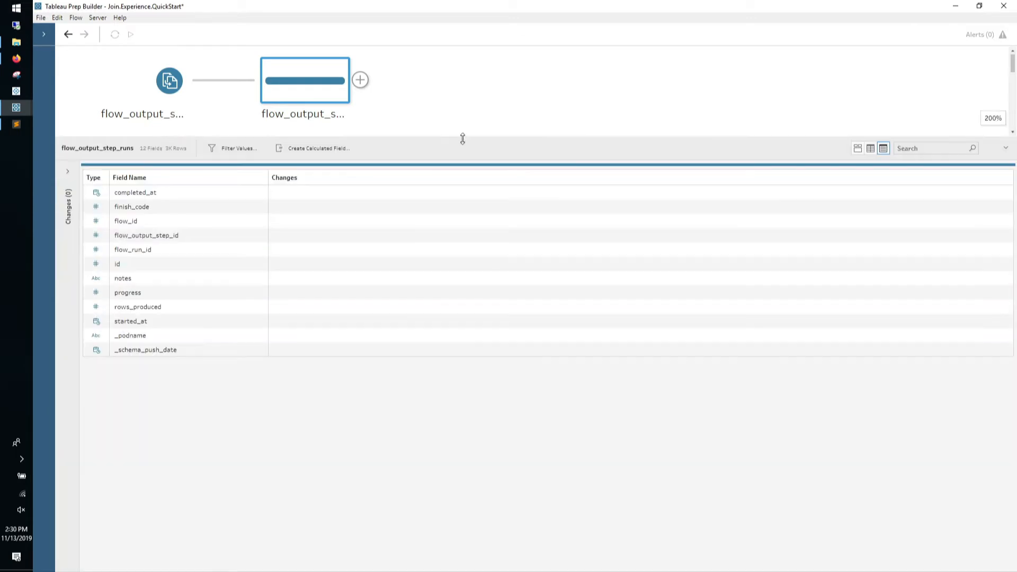
{"action": "left_click", "coordinate": [194, 196]}
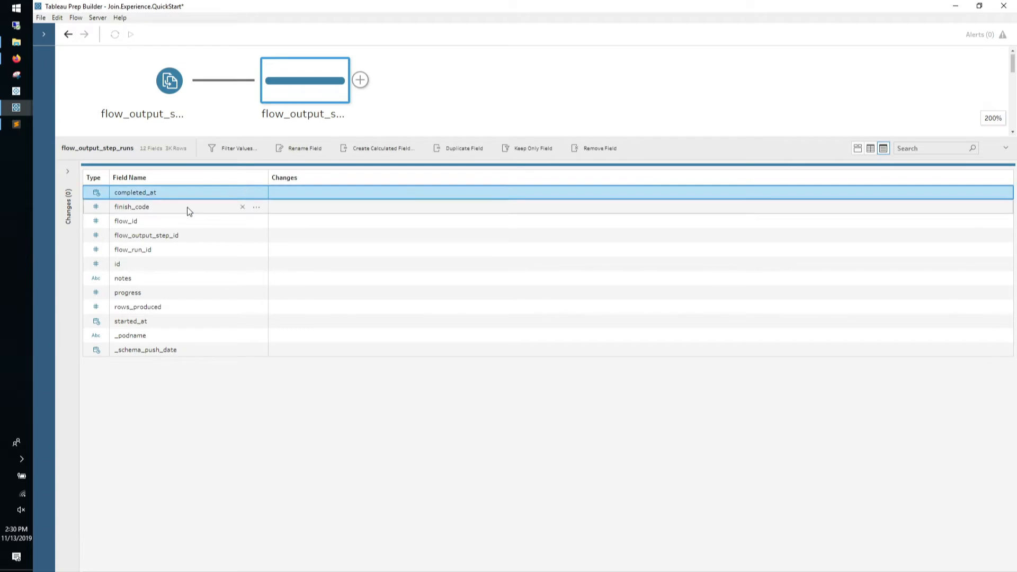
{"action": "left_click", "coordinate": [187, 207]}
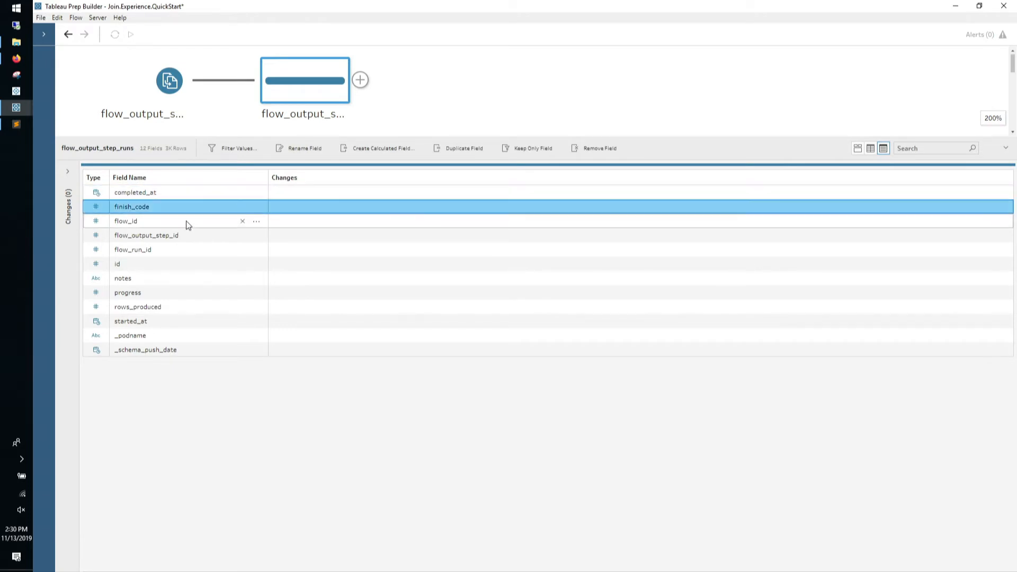
{"action": "left_click", "coordinate": [186, 222]}
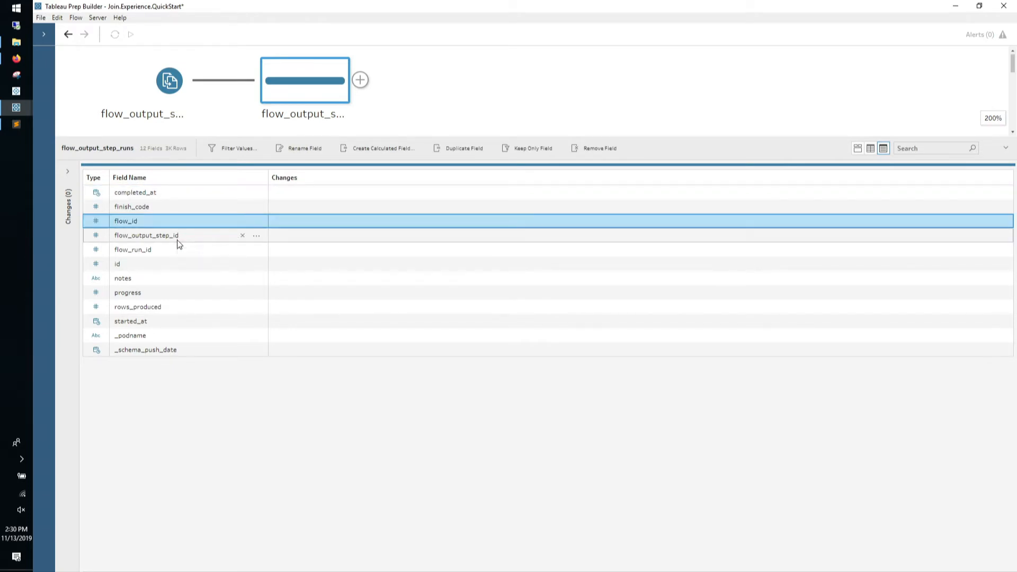
{"action": "left_click", "coordinate": [178, 238]}
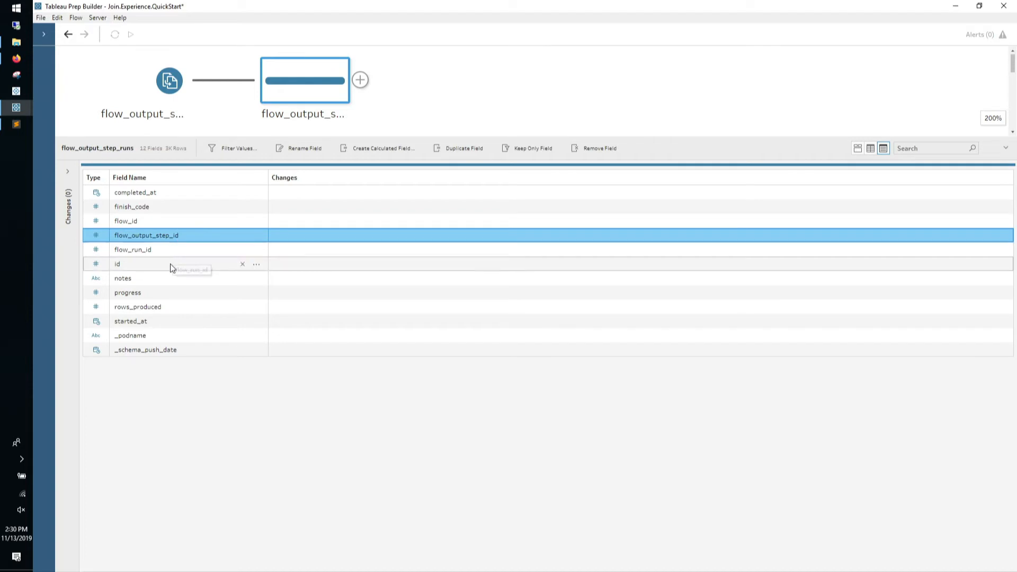
{"action": "left_click", "coordinate": [166, 294]}
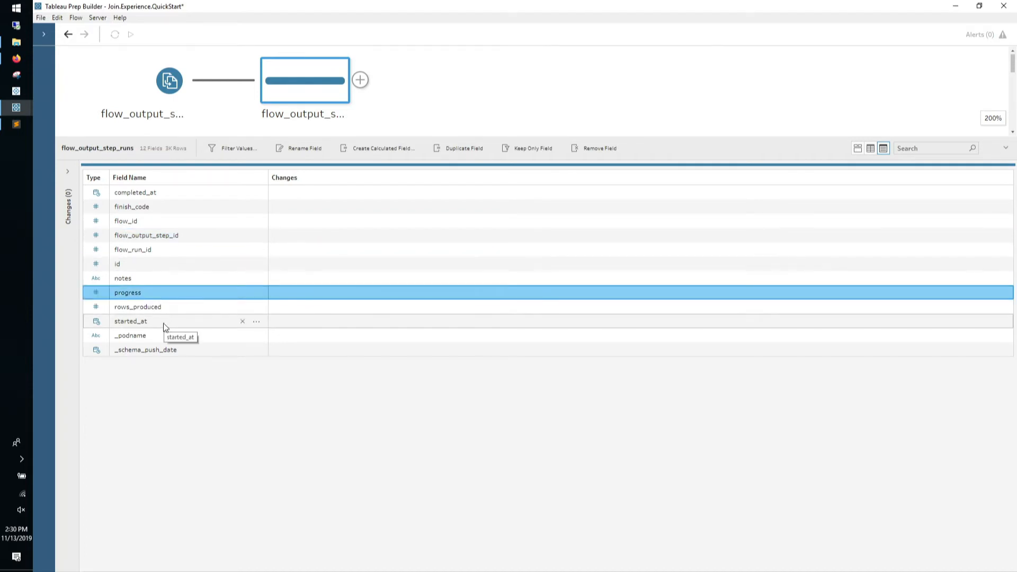
{"action": "left_click", "coordinate": [164, 334], "text": "ctrl"}
{"action": "left_click", "coordinate": [170, 350], "text": "ctrl"}
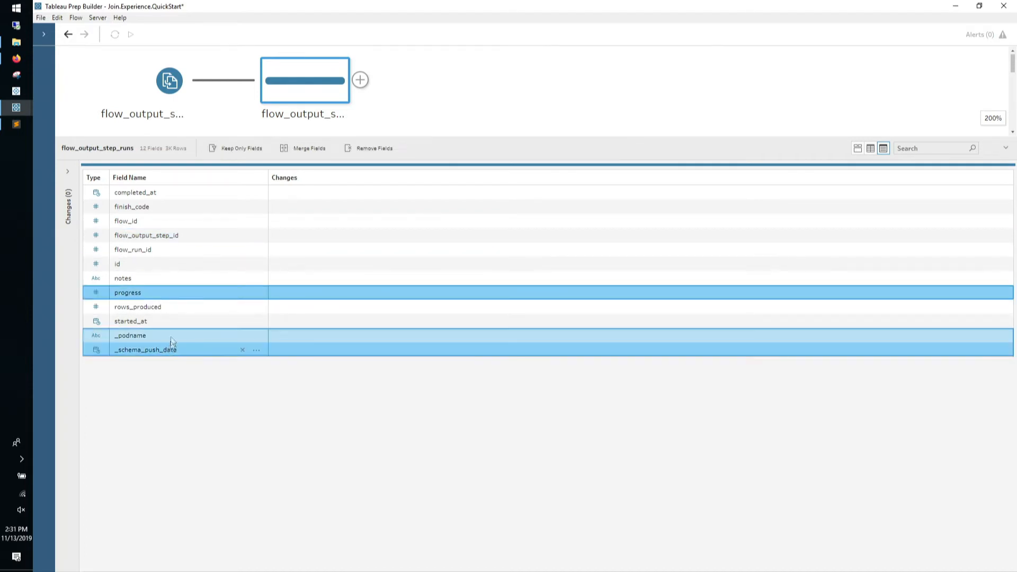
{"action": "left_click", "coordinate": [362, 150]}
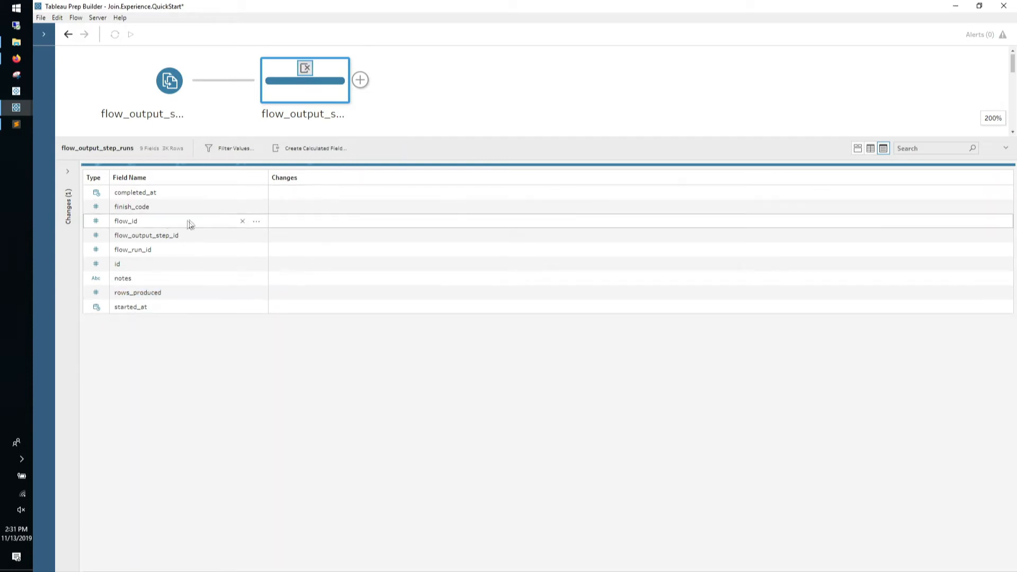
Rename completed_at to flow_step_run_completed_at
{"action": "double_click", "coordinate": [141, 193]}
{"action": "key", "text": "Home"}
{"action": "type", "text": "flow_"}
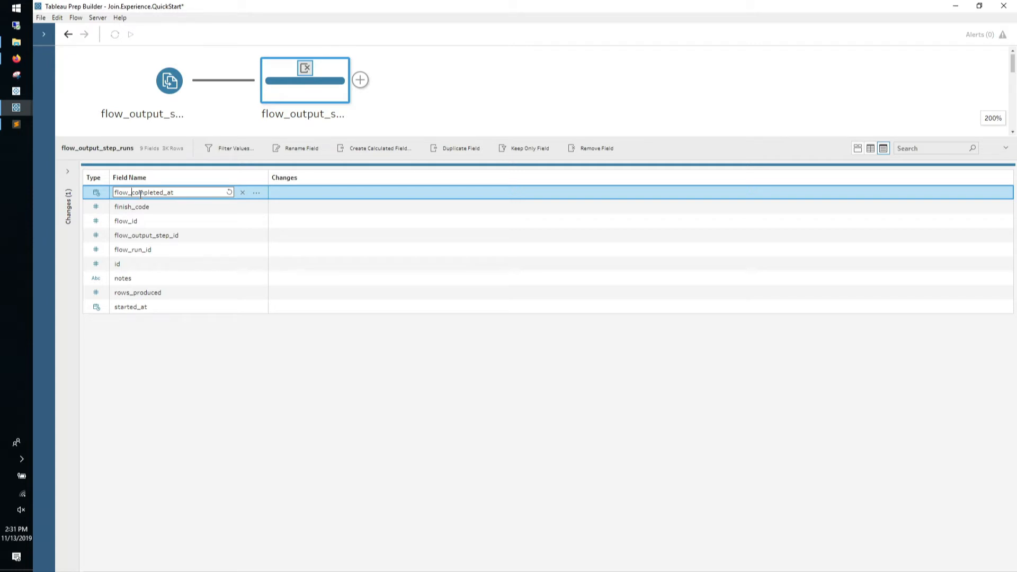
{"action": "type", "text": "step_run_"}
{"action": "key", "text": "Return"}
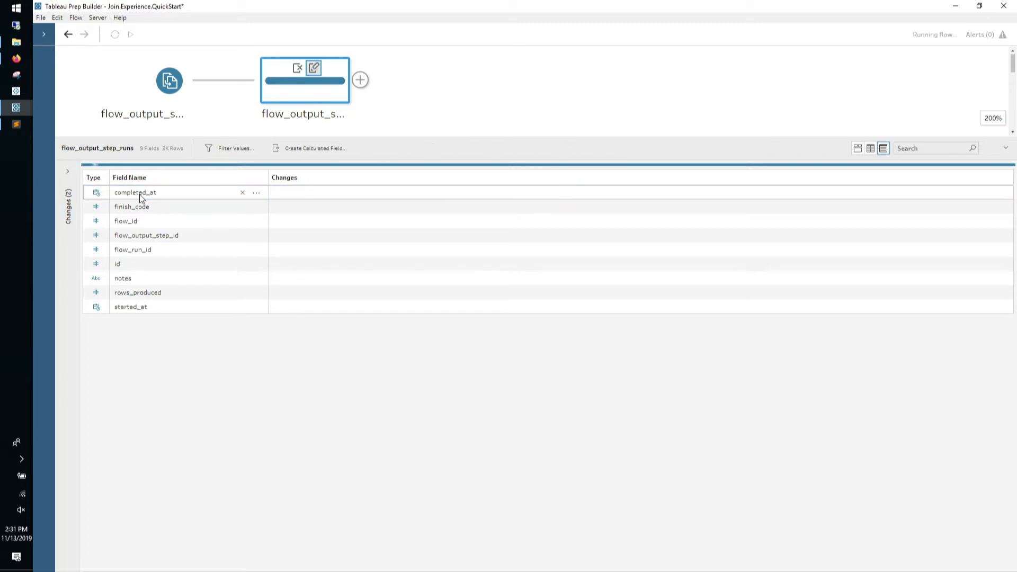
Rename finish_code and id to step_run_finish_code and step_run_id
{"action": "double_click", "coordinate": [151, 207]}
{"action": "key", "text": "Home"}
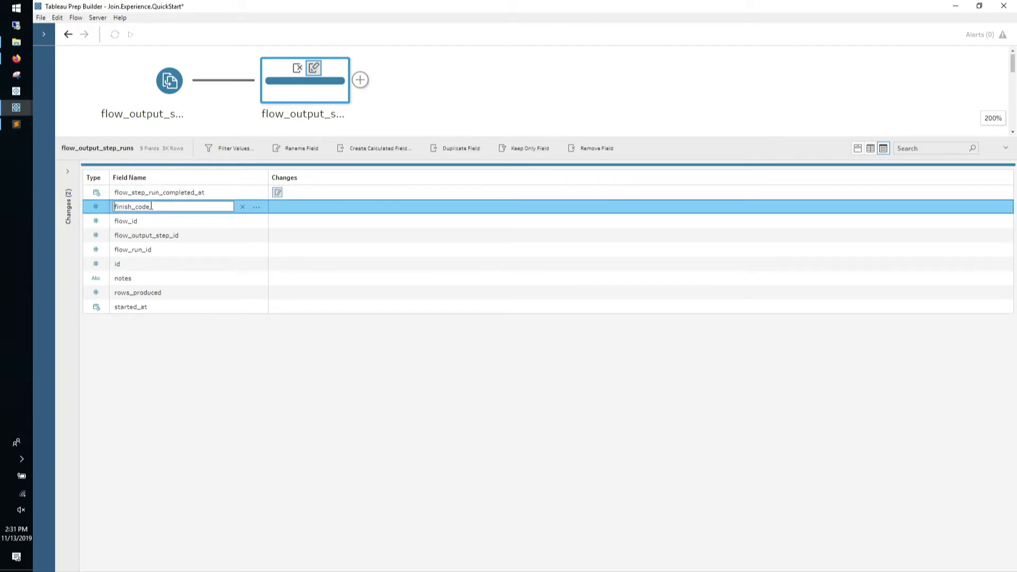
{"action": "type", "text": "step_run_"}
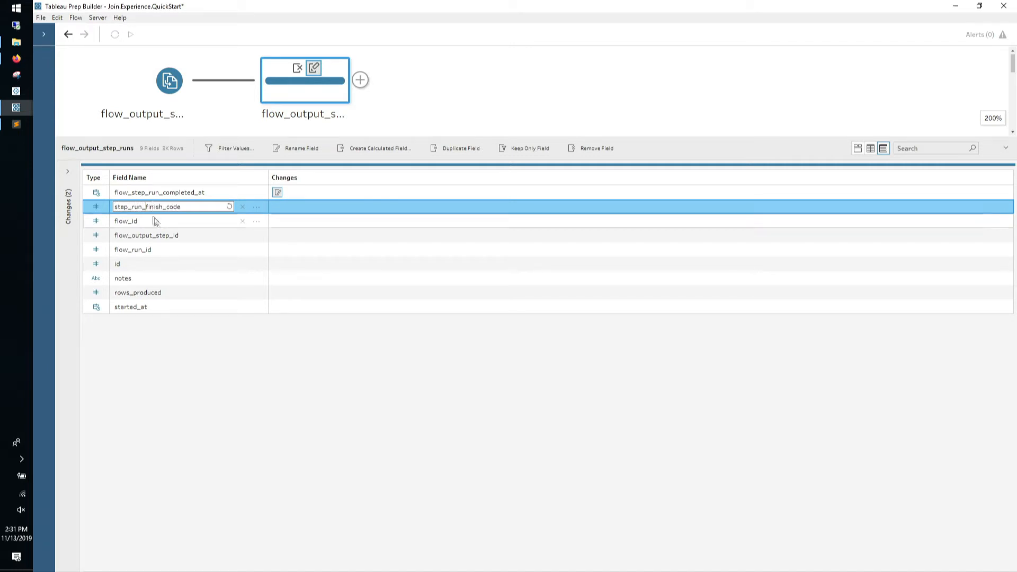
{"action": "left_click", "coordinate": [150, 221]}
{"action": "left_click", "coordinate": [158, 266]}
{"action": "left_click", "coordinate": [157, 267]}
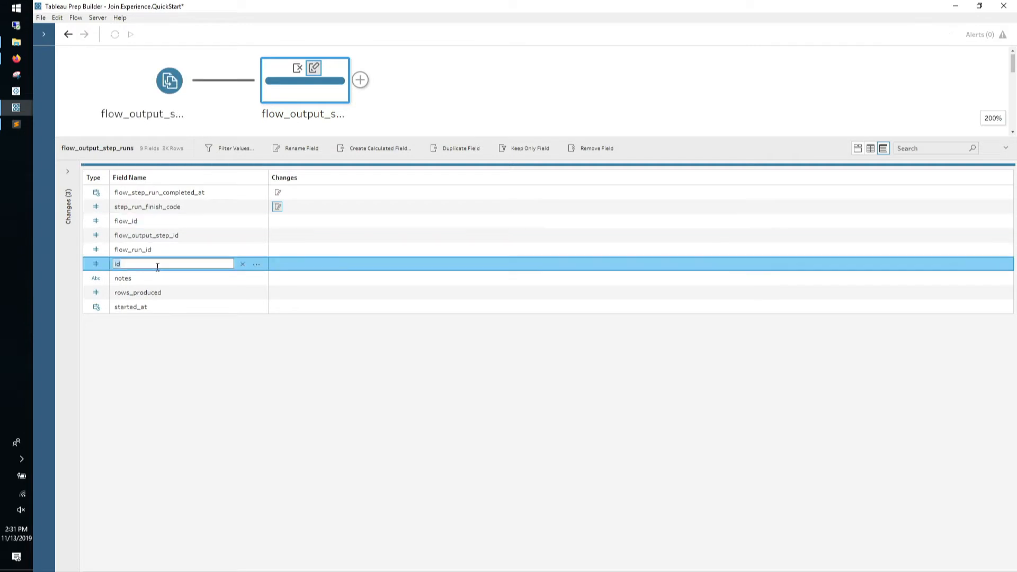
{"action": "type", "text": "f"}
{"action": "key", "text": "BackSpace"}
{"action": "type", "text": "step_run_"}
{"action": "key", "text": "Return"}
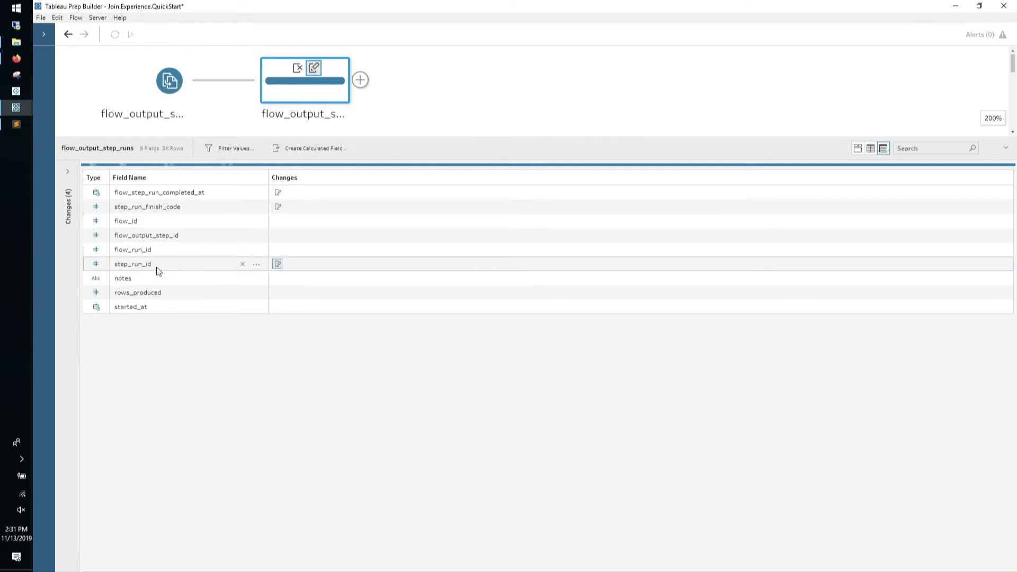
Rename notes to step_run_notes
{"action": "left_click", "coordinate": [144, 277]}
{"action": "left_click", "coordinate": [145, 277]}
{"action": "key", "text": "Home"}
{"action": "type", "text": "step_run_"}
{"action": "key", "text": "BackSpace"}
{"action": "key", "text": "BackSpace"}
{"action": "key", "text": "BackSpace"}
{"action": "type", "text": "U"}
{"action": "key", "text": "BackSpace"}
{"action": "type", "text": "un_"}
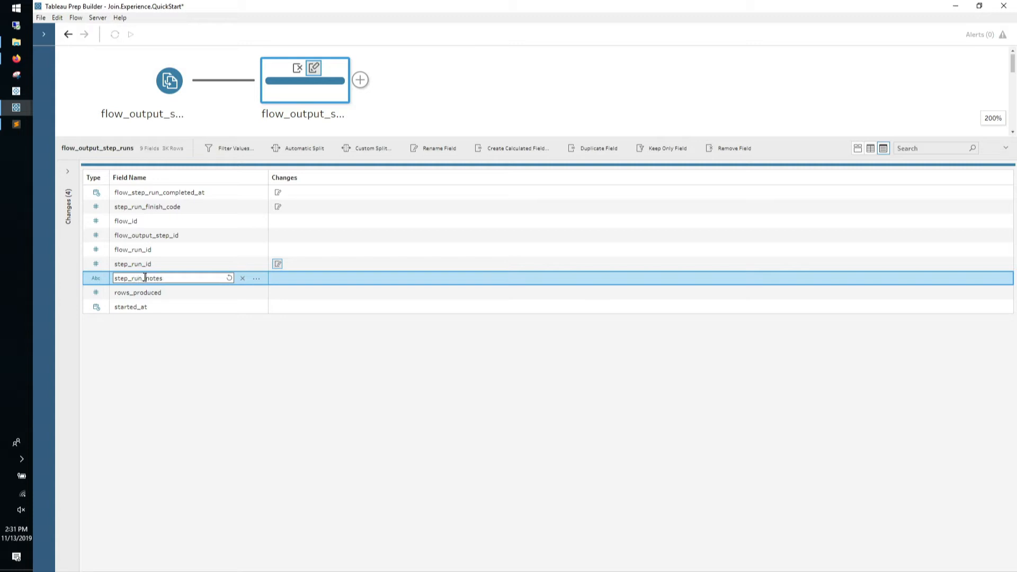
{"action": "left_click", "coordinate": [170, 297]}
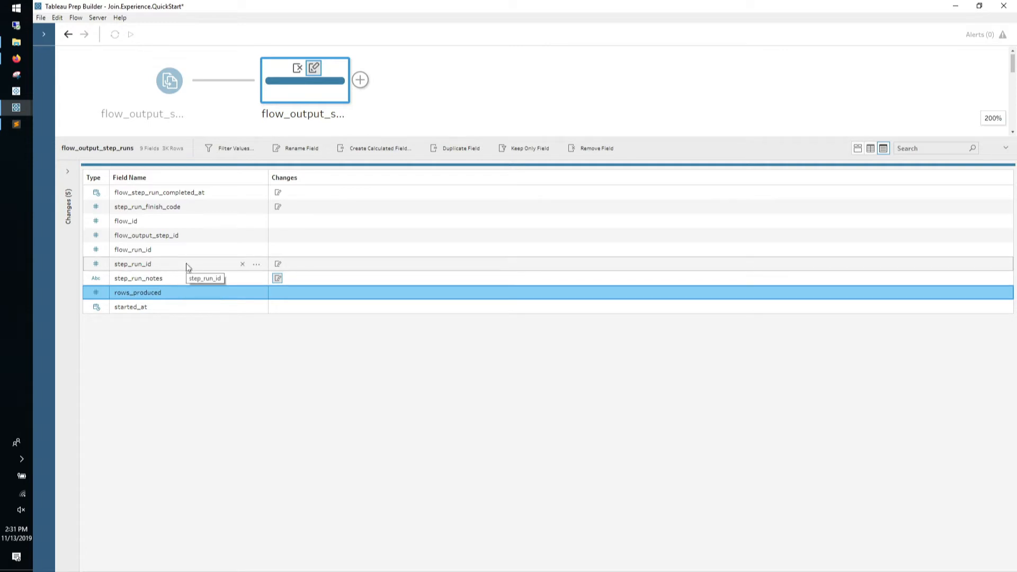
Rename started_at to step_run_started_at
{"action": "double_click", "coordinate": [144, 308]}
{"action": "type", "text": "step_"}
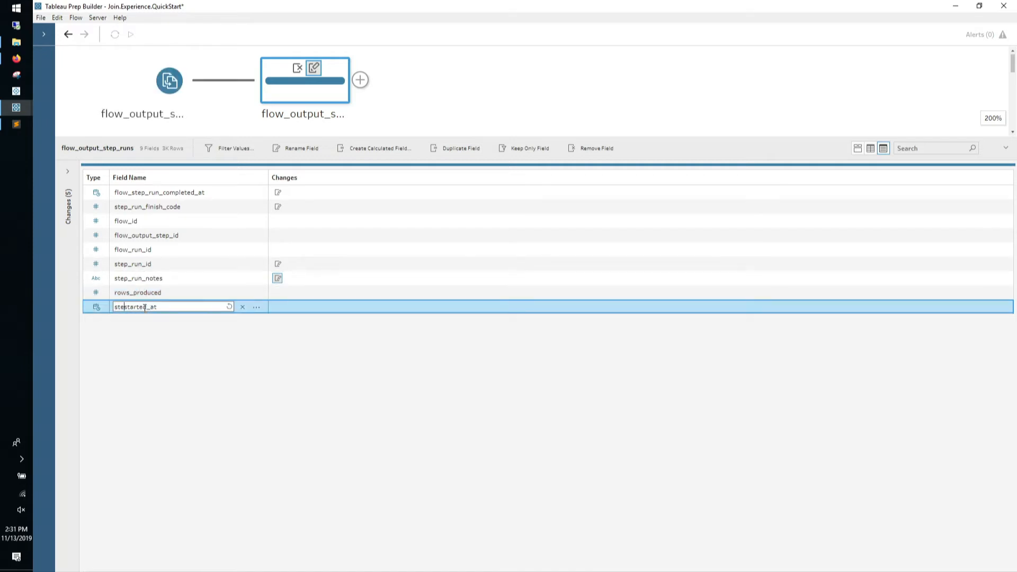
{"action": "key", "text": "BackSpace"}
{"action": "type", "text": "_run_"}
{"action": "key", "text": "Return"}
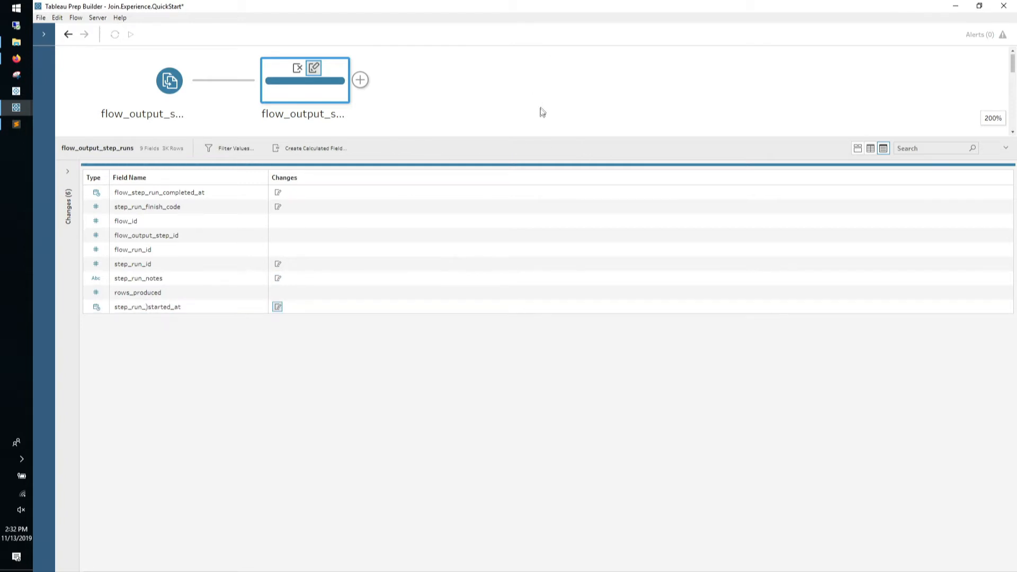
{"action": "left_click_drag", "start_coordinate": [538, 135], "coordinate": [531, 162]}
{"action": "scroll", "coordinate": [530, 138], "scroll_direction": "down", "scroll_amount": 2}
In flow_run, rename completed_at and finish_code to flow_run_completed_at and flow_run_finish_code
{"action": "left_click", "coordinate": [320, 85]}
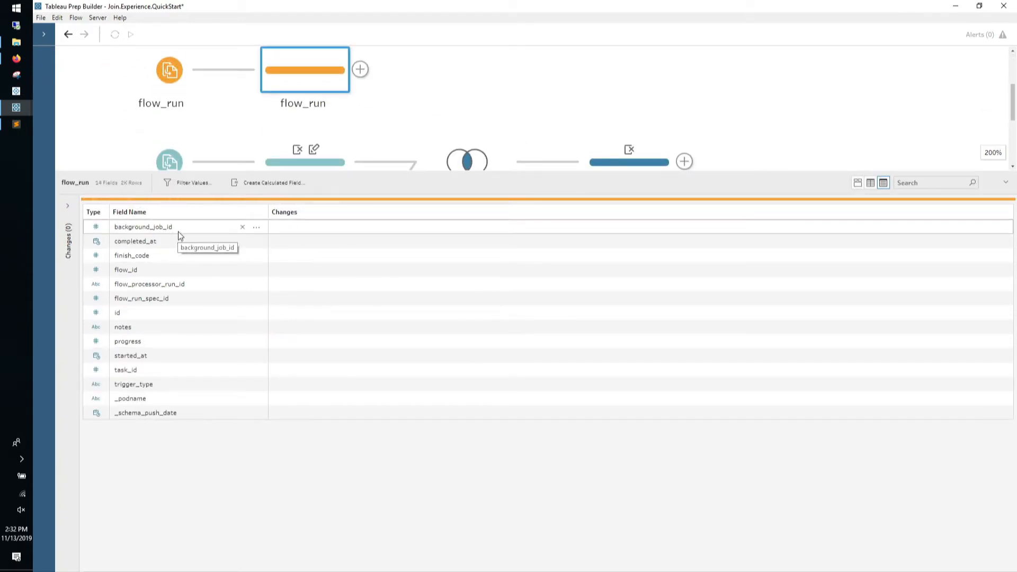
{"action": "double_click", "coordinate": [175, 241]}
{"action": "key", "text": "Home"}
{"action": "type", "text": "flow"}
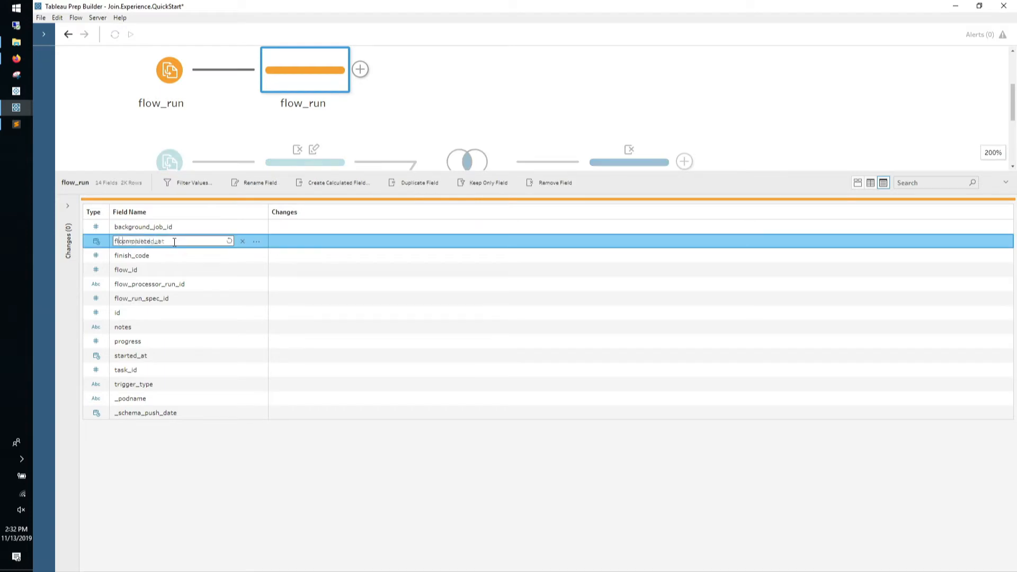
{"action": "type", "text": "_run_"}
{"action": "key", "text": "Return"}
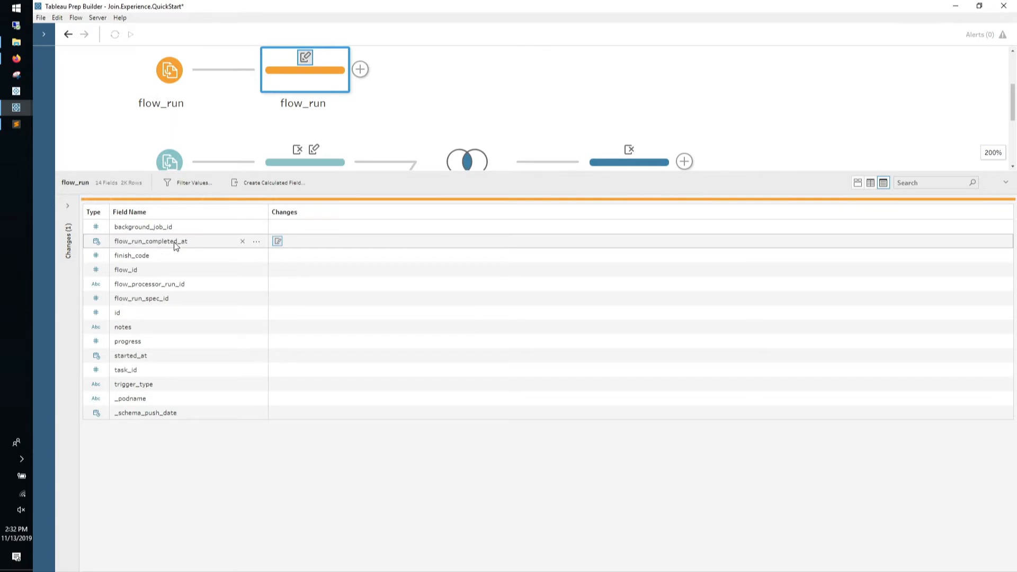
{"action": "left_click", "coordinate": [150, 257]}
{"action": "double_click", "coordinate": [150, 256]}
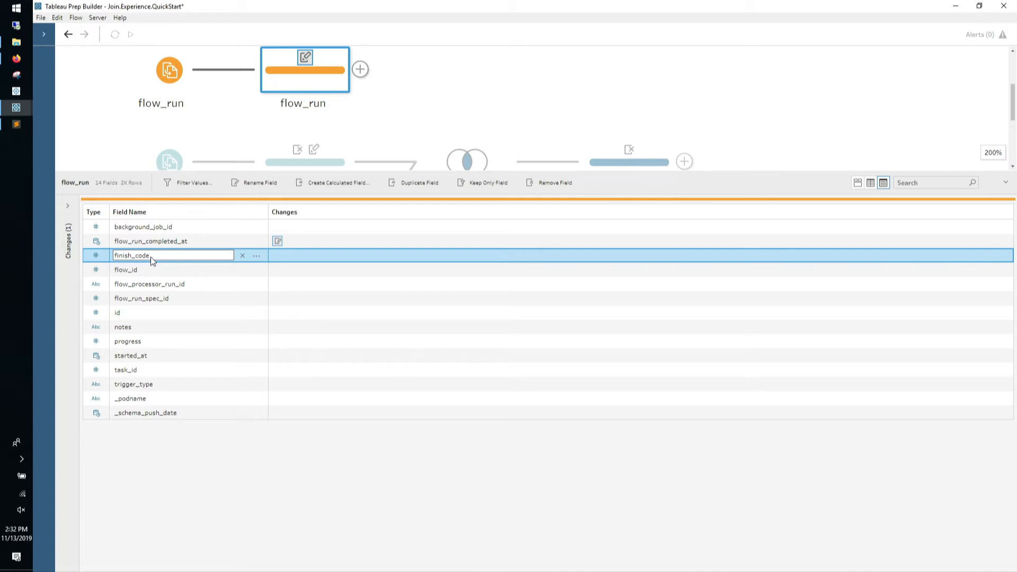
{"action": "type", "text": "flow_run_"}
{"action": "key", "text": "Return"}
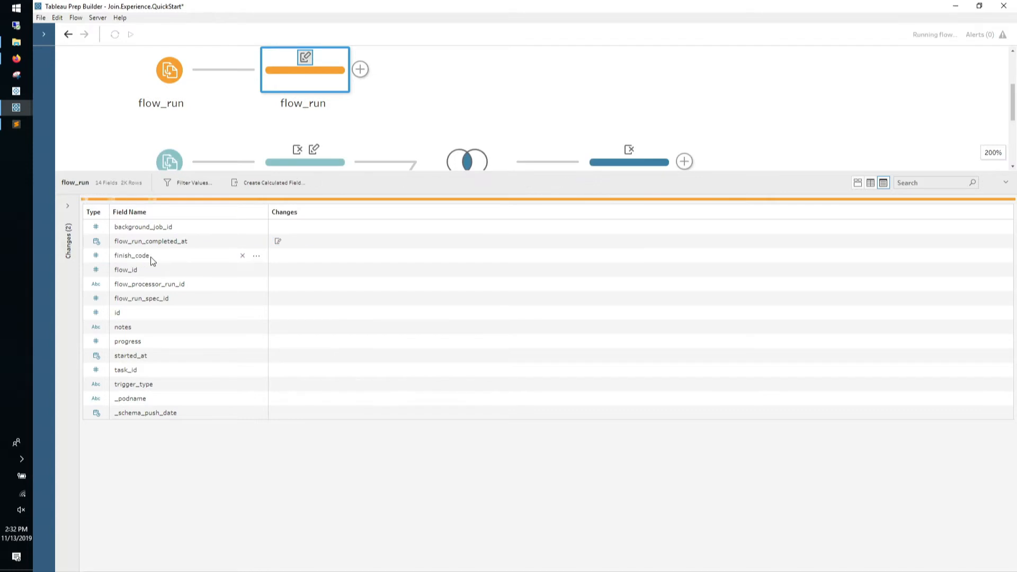
Rename id to flow_run_id and notes to flow_run_notes
{"action": "double_click", "coordinate": [144, 313]}
{"action": "type", "text": "flow-"}
{"action": "key", "text": "BackSpace"}
{"action": "type", "text": "_run_"}
{"action": "key", "text": "Return"}
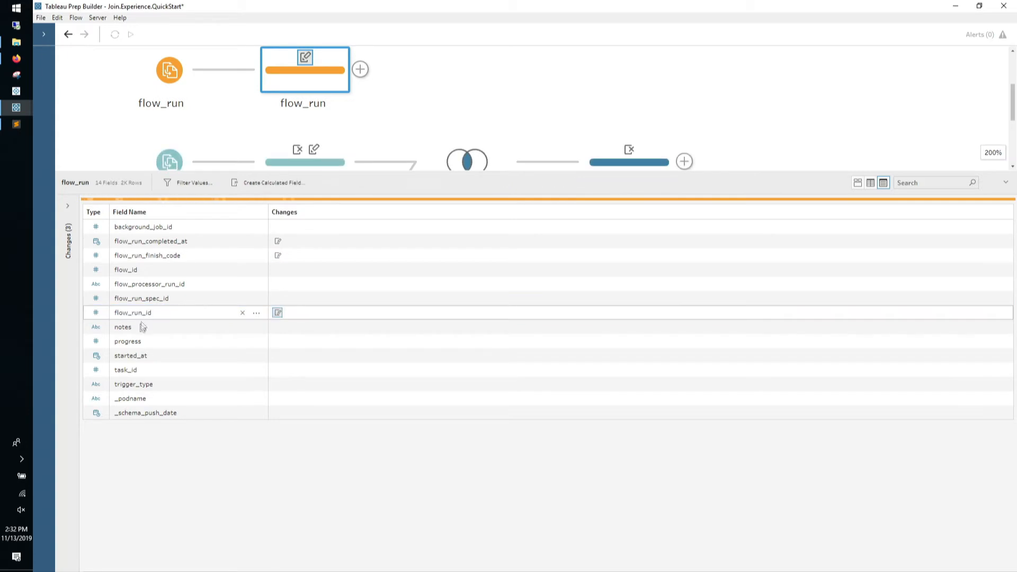
{"action": "double_click", "coordinate": [144, 313]}
{"action": "left_click", "coordinate": [145, 313]}
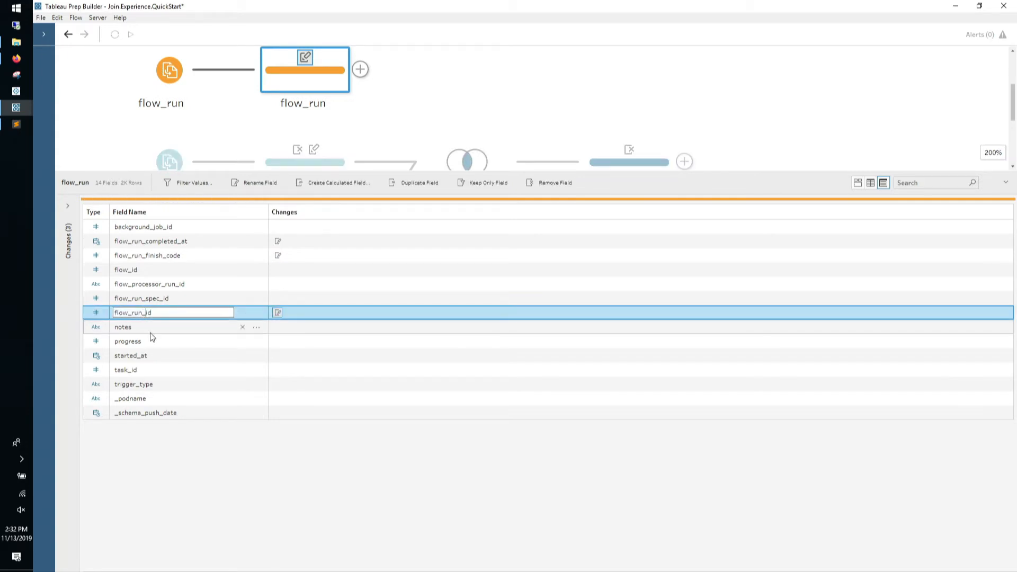
{"action": "key", "text": "shift+Home"}
{"action": "key", "text": "ctrl+c"}
{"action": "double_click", "coordinate": [135, 324]}
{"action": "key", "text": "Home"}
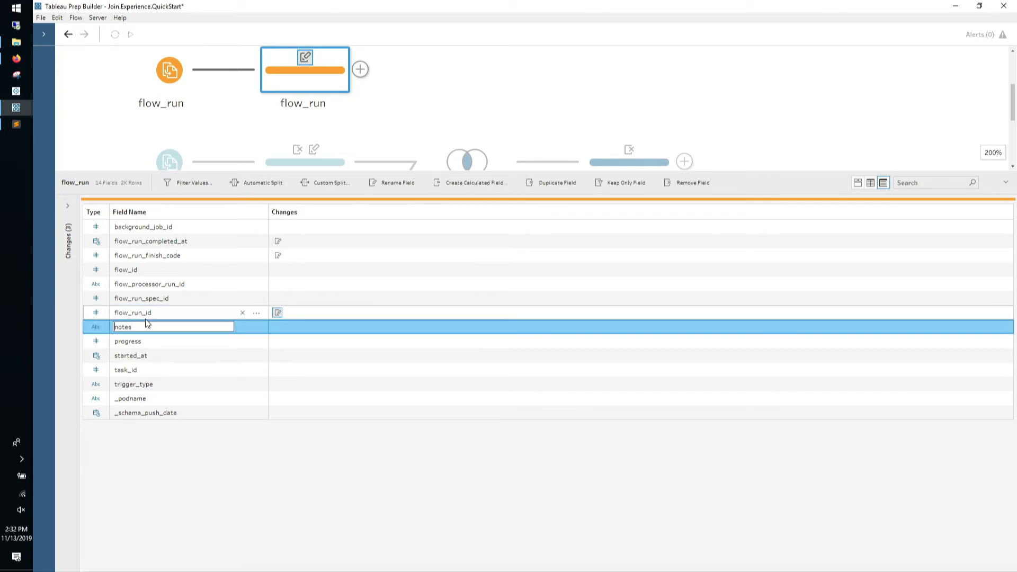
{"action": "type", "text": "flow_run_"}
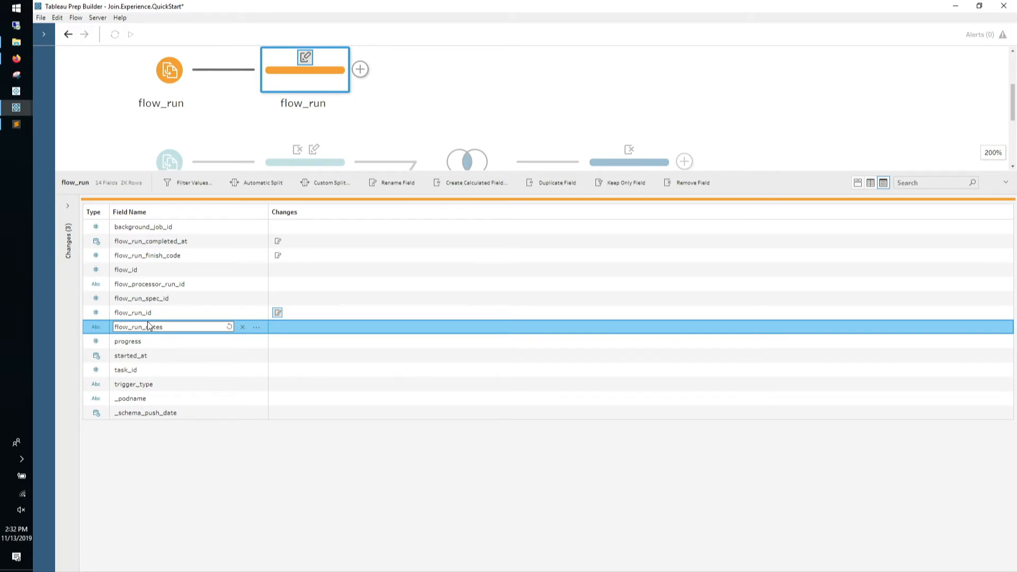
{"action": "left_click", "coordinate": [128, 342]}
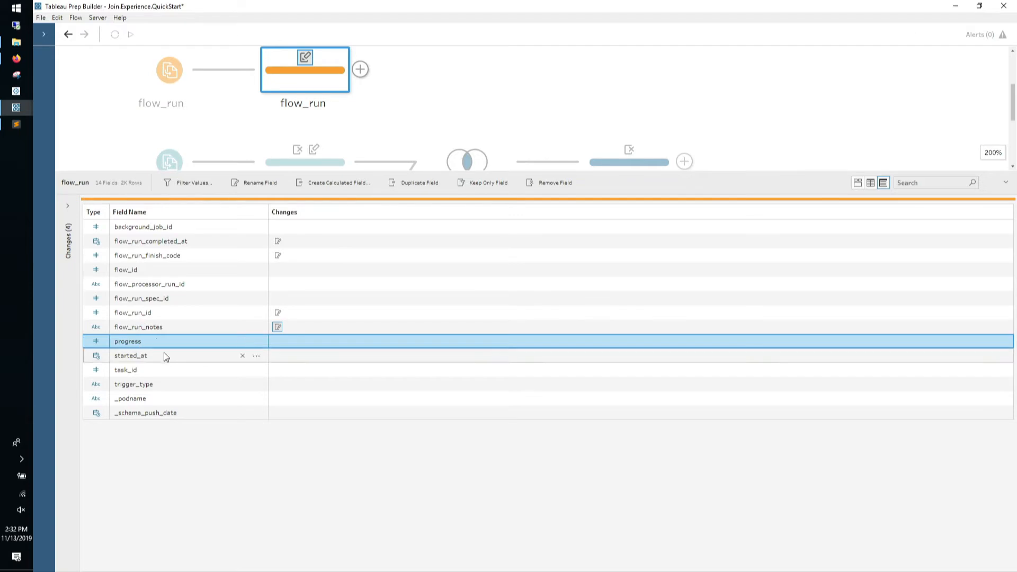
Remove progress, task_id, trigger_type, _podname, _schema_push_date, flow_run_spec_id and flow_processor_run_id
{"action": "left_click", "coordinate": [159, 370], "text": "ctrl"}
{"action": "left_click", "coordinate": [158, 390], "text": "ctrl"}
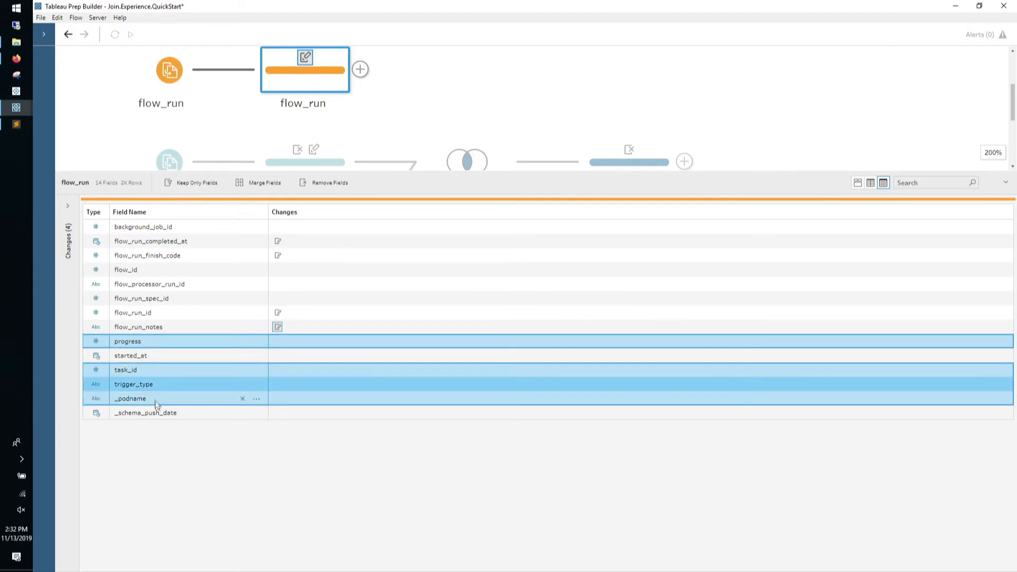
{"action": "left_click", "coordinate": [157, 400], "text": "ctrl"}
{"action": "left_click", "coordinate": [157, 410], "text": "ctrl"}
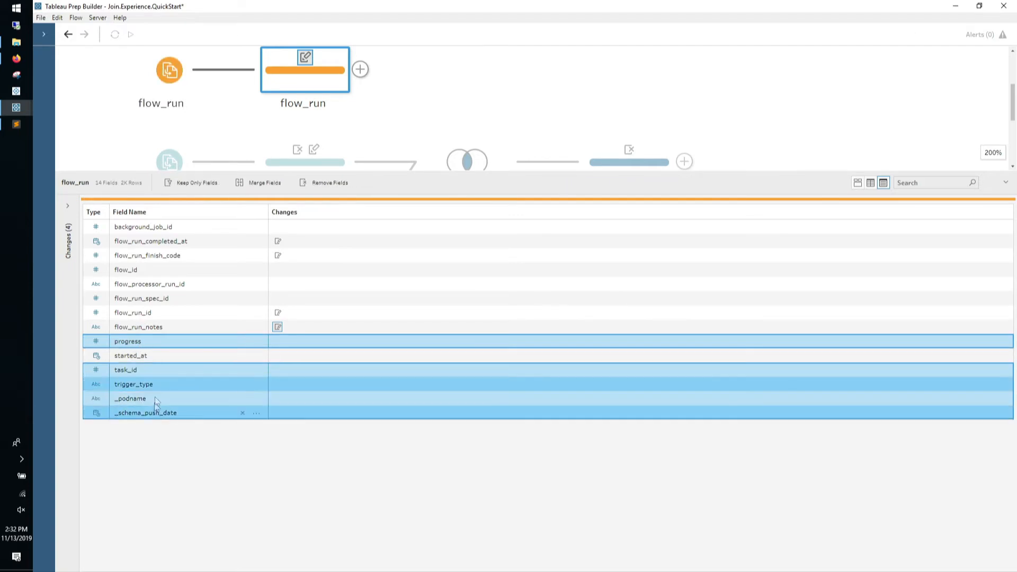
{"action": "left_click", "coordinate": [155, 297], "text": "ctrl"}
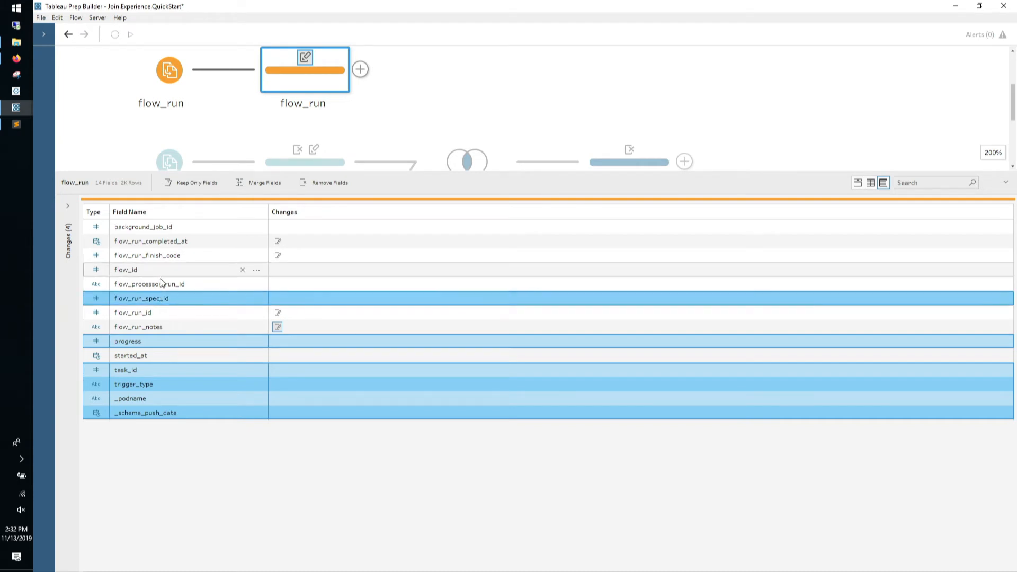
{"action": "left_click", "coordinate": [159, 286], "text": "ctrl"}
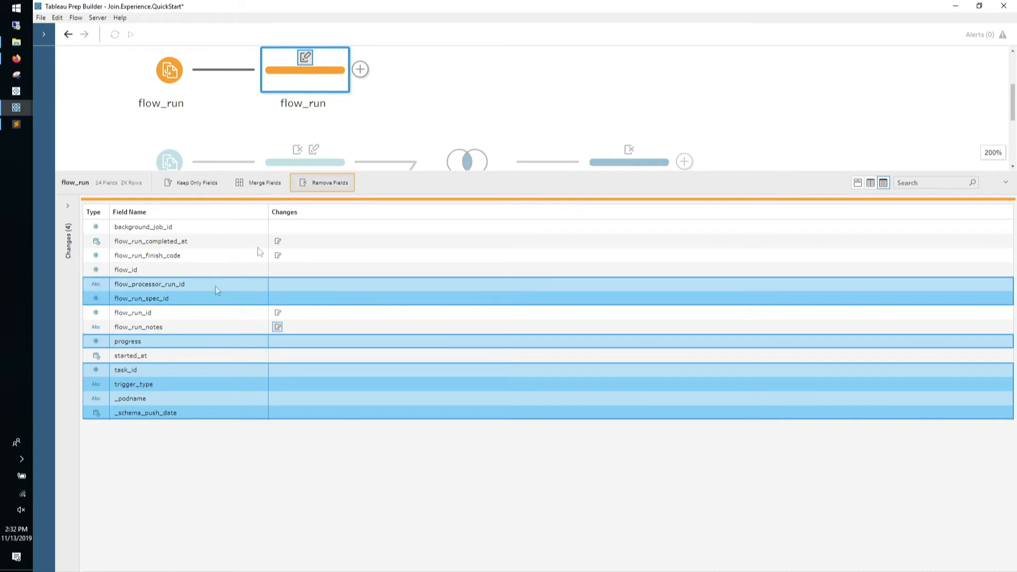
{"action": "left_click", "coordinate": [326, 182]}
Rename started_at to flow_run_started_at by pasting the flow_run_ prefix
{"action": "left_click", "coordinate": [128, 316]}
{"action": "double_click", "coordinate": [127, 317]}
{"action": "key", "text": "Home"}
{"action": "key", "text": "ctrl+v"}
{"action": "key", "text": "Return"}
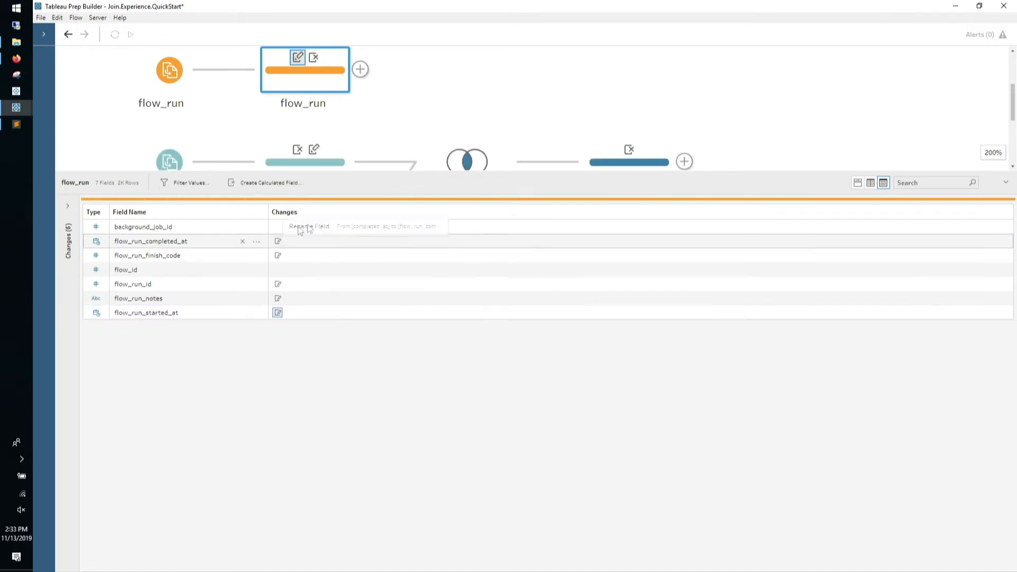
{"action": "left_click_drag", "start_coordinate": [472, 175], "coordinate": [403, 349]}
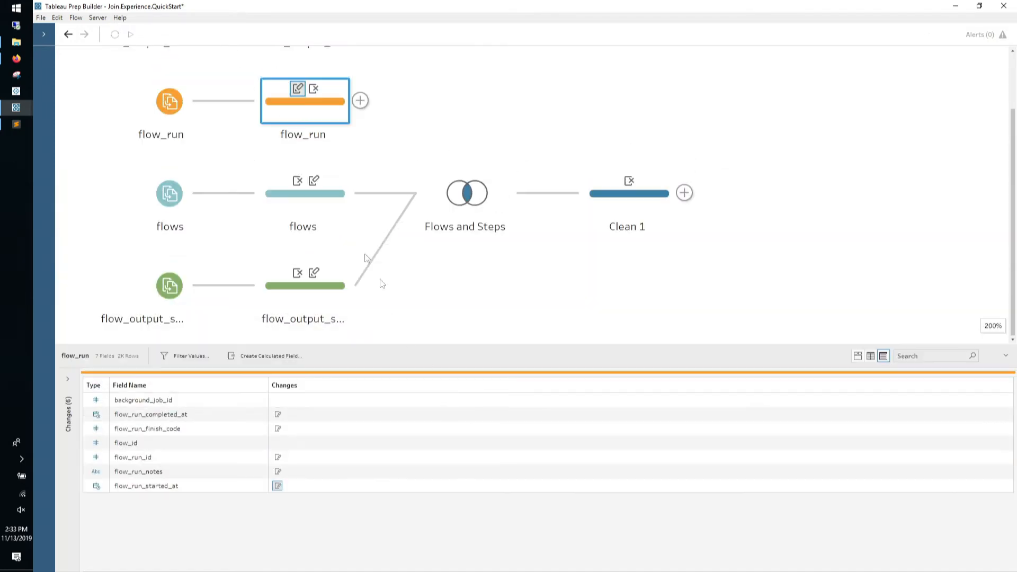
{"action": "scroll", "coordinate": [332, 186], "scroll_direction": "up", "scroll_amount": 1}
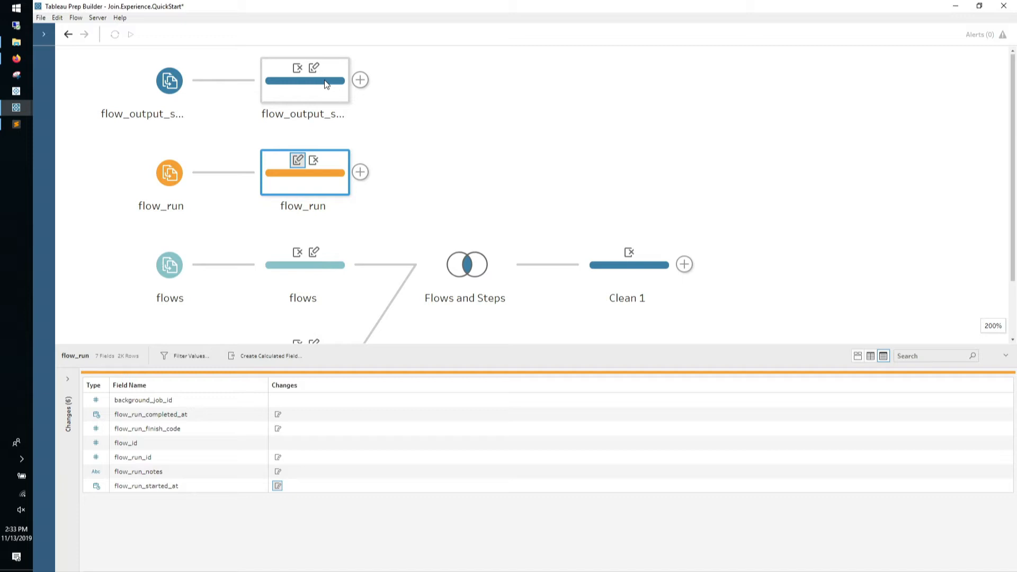
Join flow_output_step_runs onto flow_run, matching on flow_id and flow_run_id
{"action": "left_click_drag", "start_coordinate": [325, 84], "coordinate": [373, 165]}
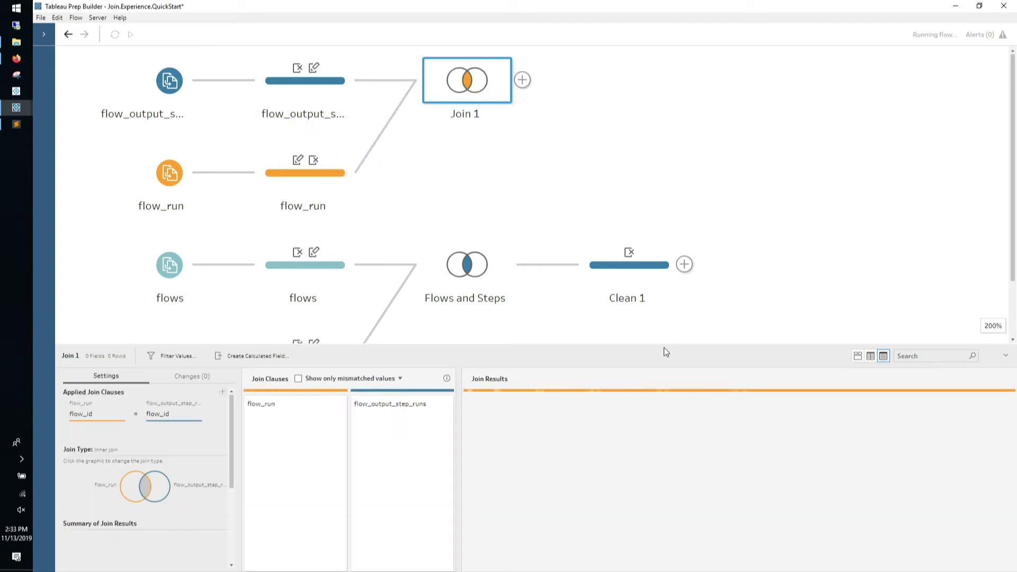
{"action": "left_click_drag", "start_coordinate": [450, 344], "coordinate": [459, 63]}
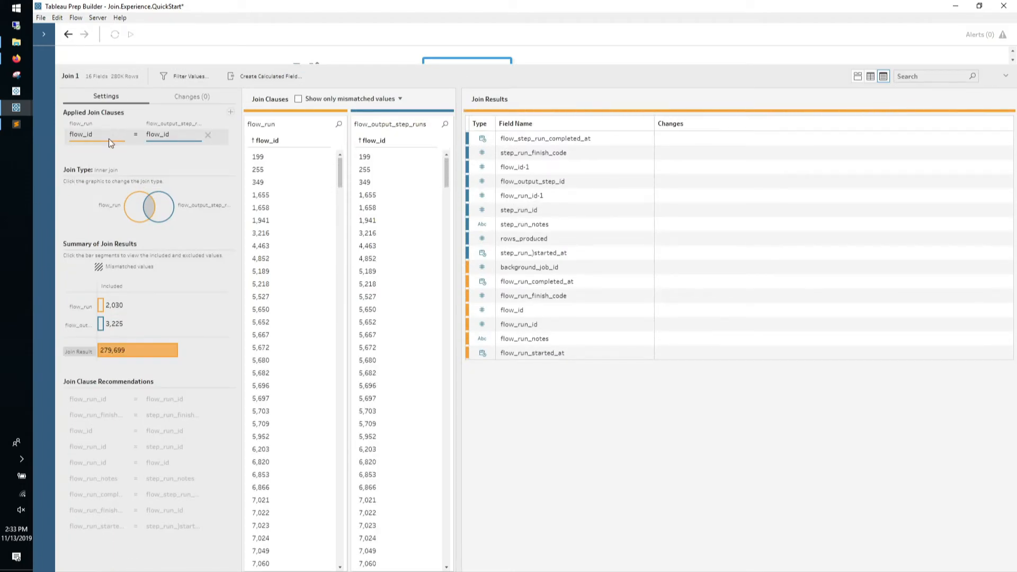
{"action": "left_click", "coordinate": [109, 139]}
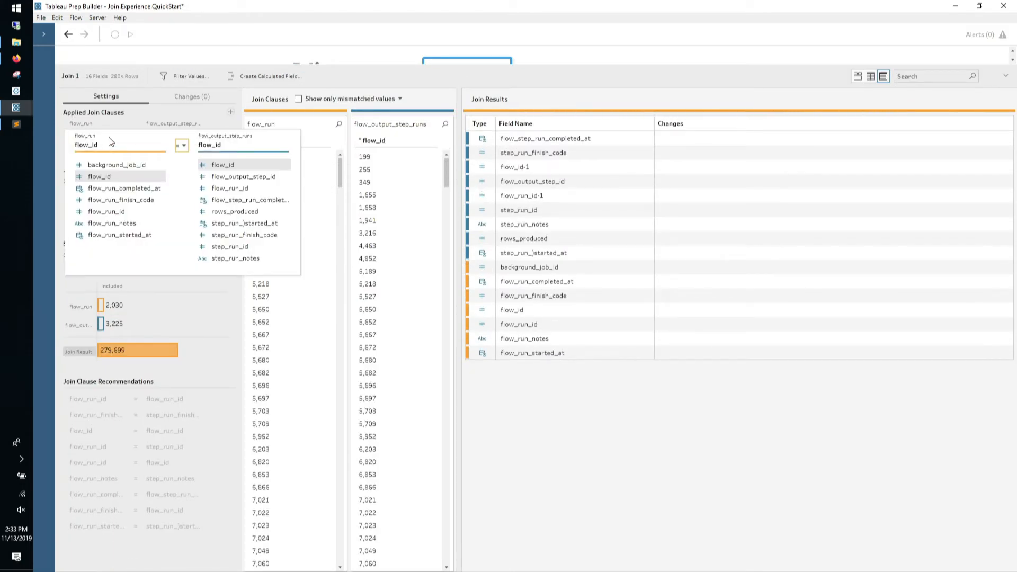
{"action": "left_click", "coordinate": [130, 120]}
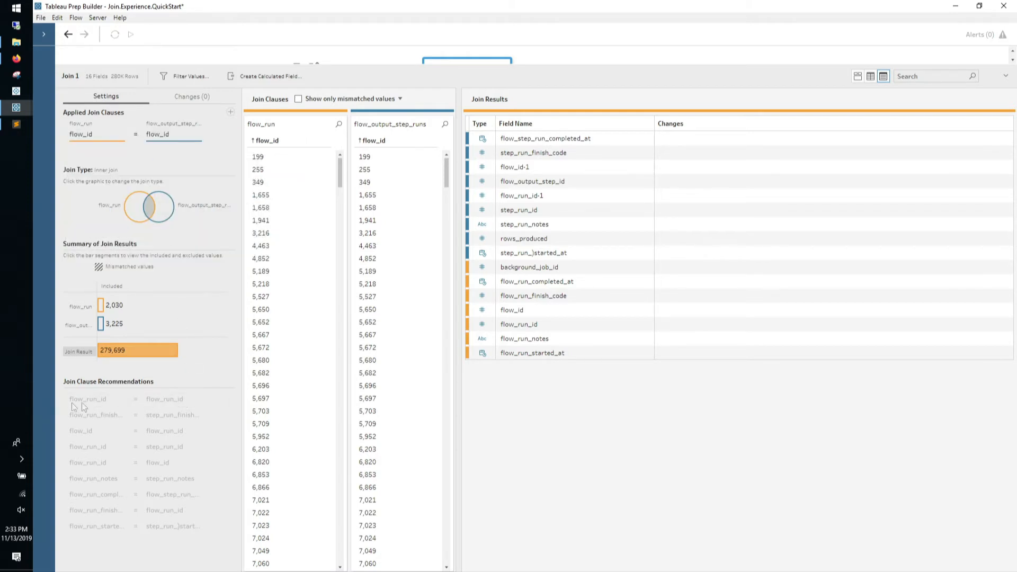
{"action": "left_click", "coordinate": [210, 400]}
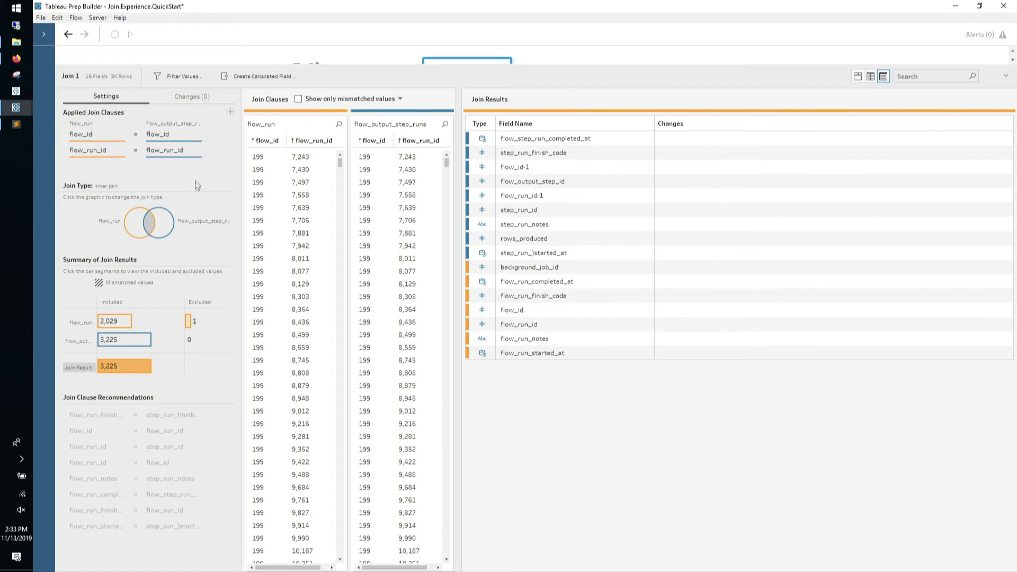
{"action": "left_click", "coordinate": [209, 152]}
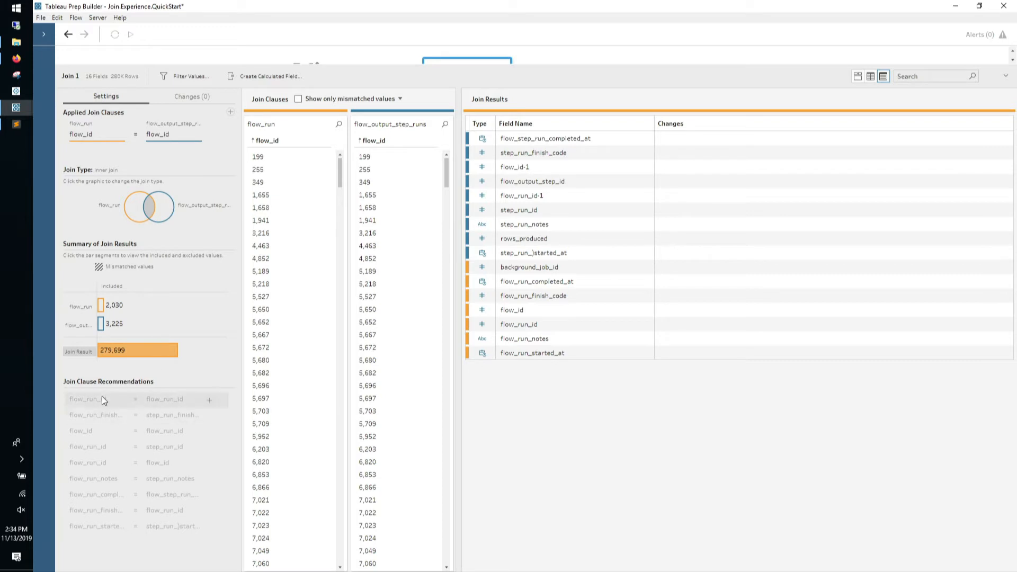
{"action": "left_click", "coordinate": [209, 400]}
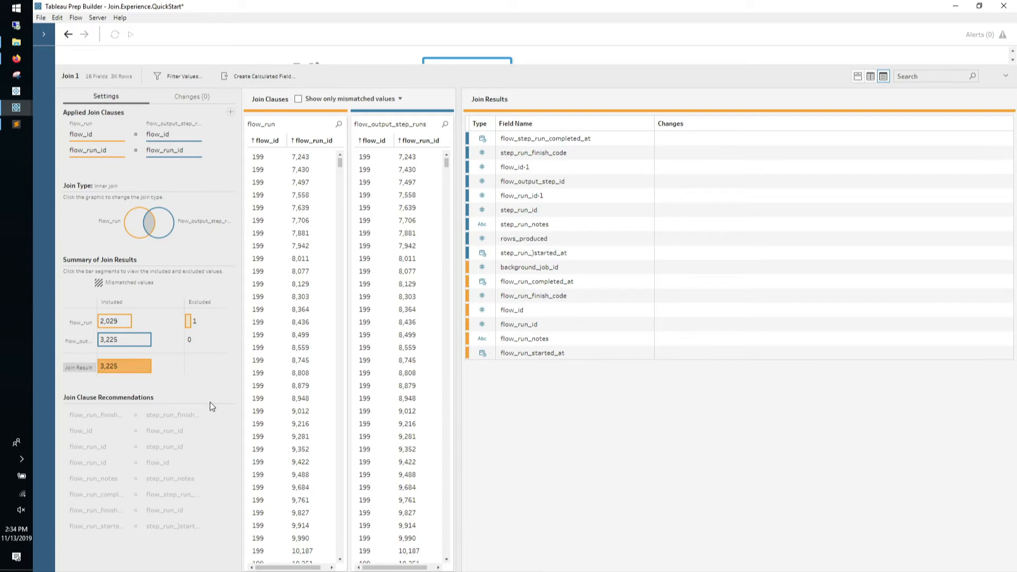
Inspect the single excluded flow_run row as profile cards, then place Join 1 beside flow_run
{"action": "left_click", "coordinate": [188, 321]}
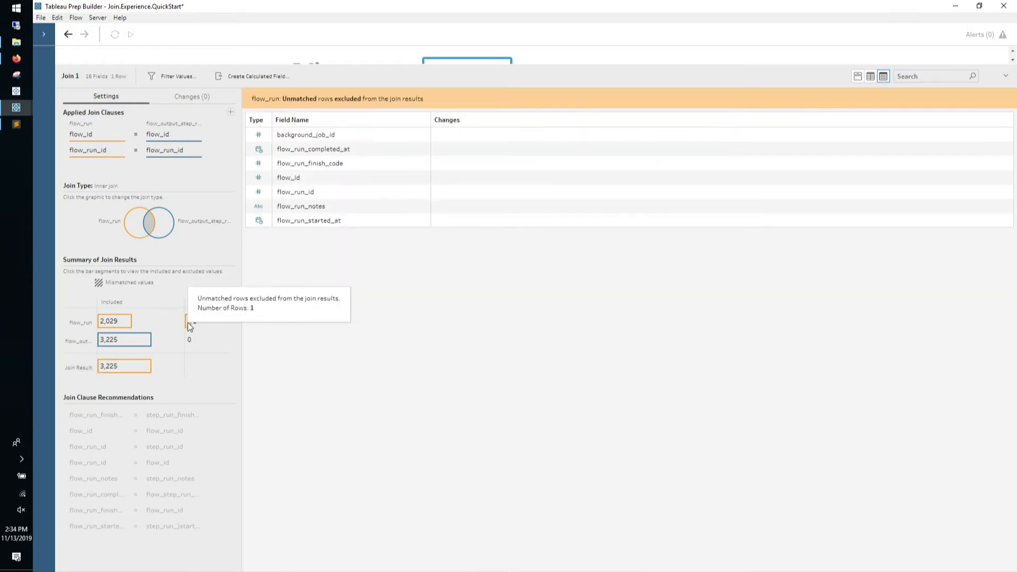
{"action": "left_click", "coordinate": [859, 76]}
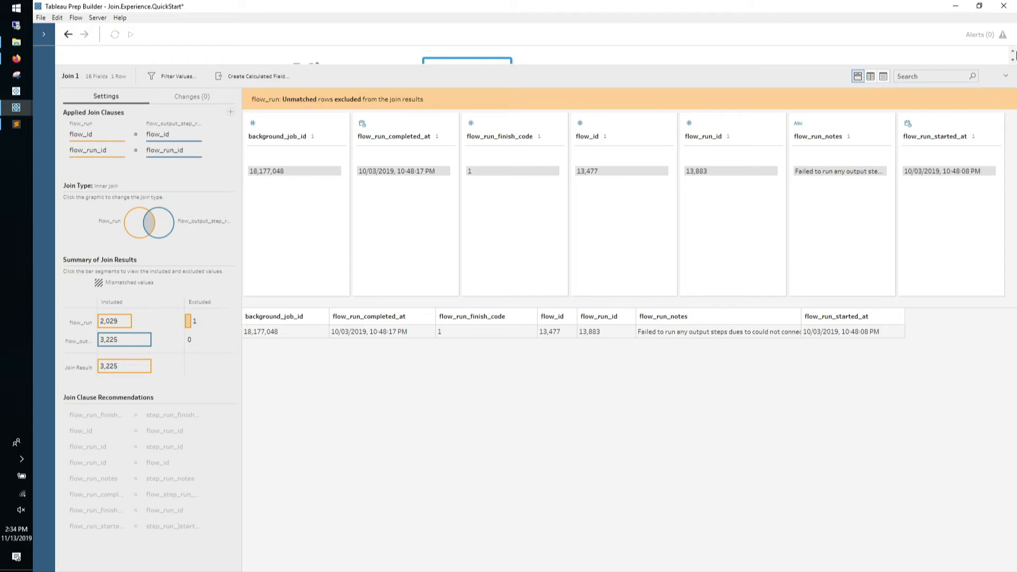
{"action": "left_click", "coordinate": [1006, 78]}
{"action": "left_click_drag", "start_coordinate": [486, 92], "coordinate": [477, 210]}
Rename the Join 1 step to 'Step Runs'
{"action": "double_click", "coordinate": [471, 208]}
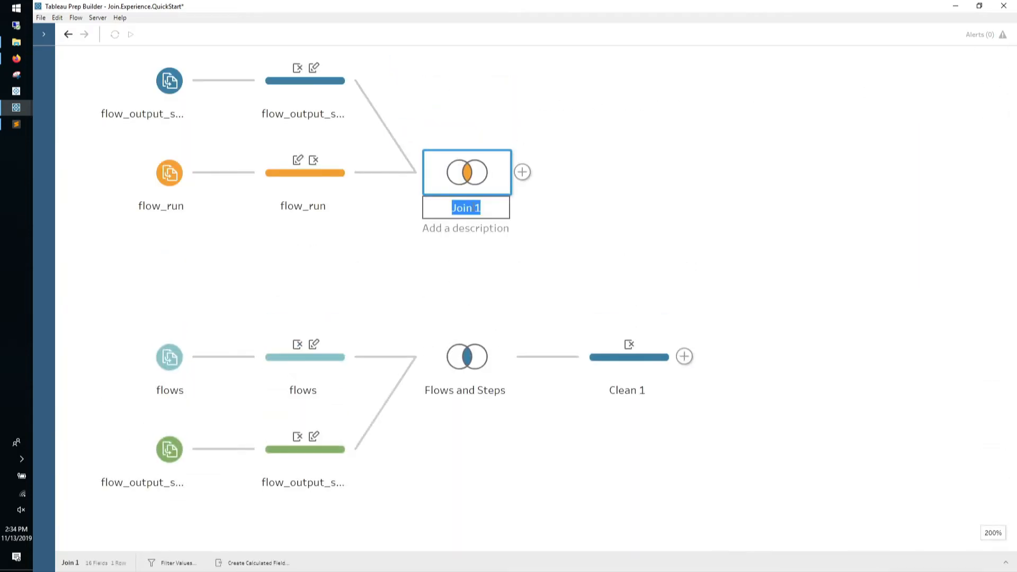
{"action": "type", "text": "Step Runs"}
{"action": "key", "text": "Return"}
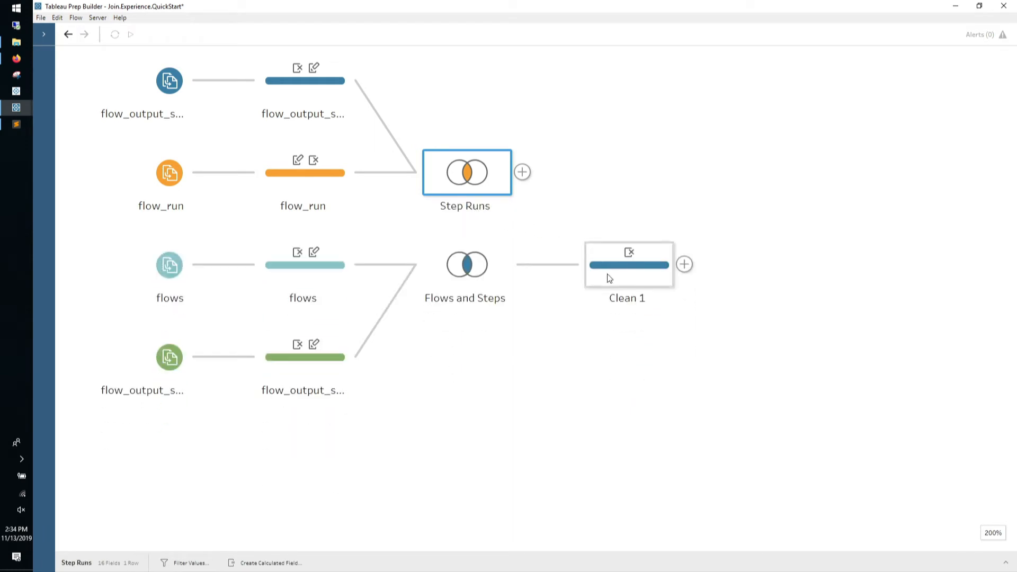
Review the list of changes recorded in the Clean 1 step
{"action": "left_click", "coordinate": [618, 280]}
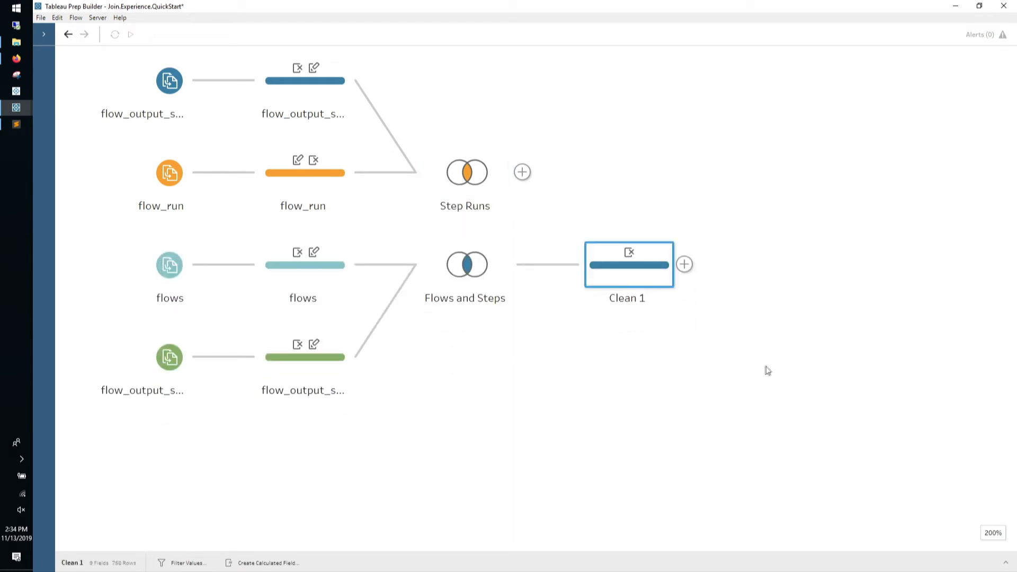
{"action": "left_click", "coordinate": [1007, 563]}
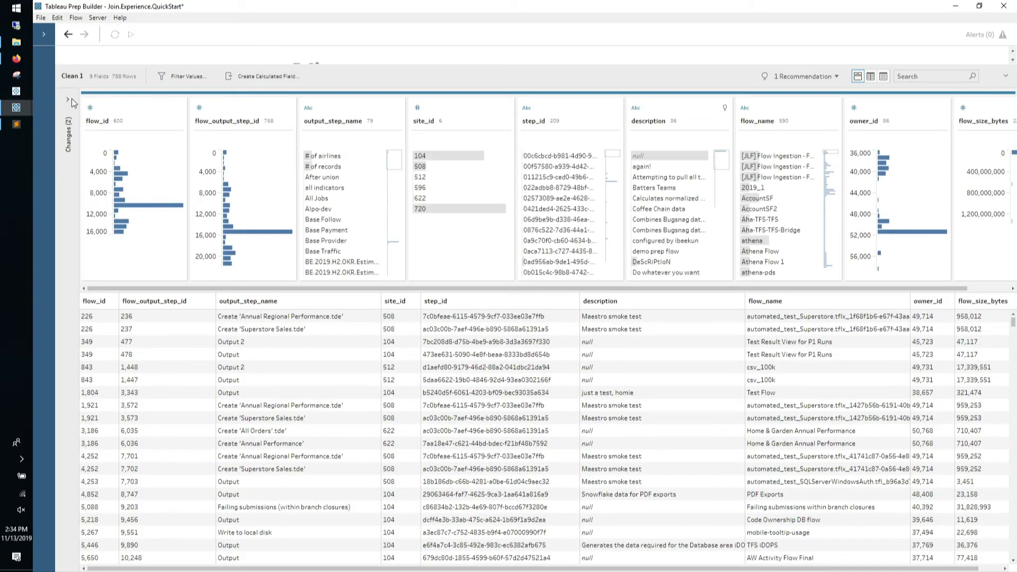
{"action": "left_click", "coordinate": [72, 101]}
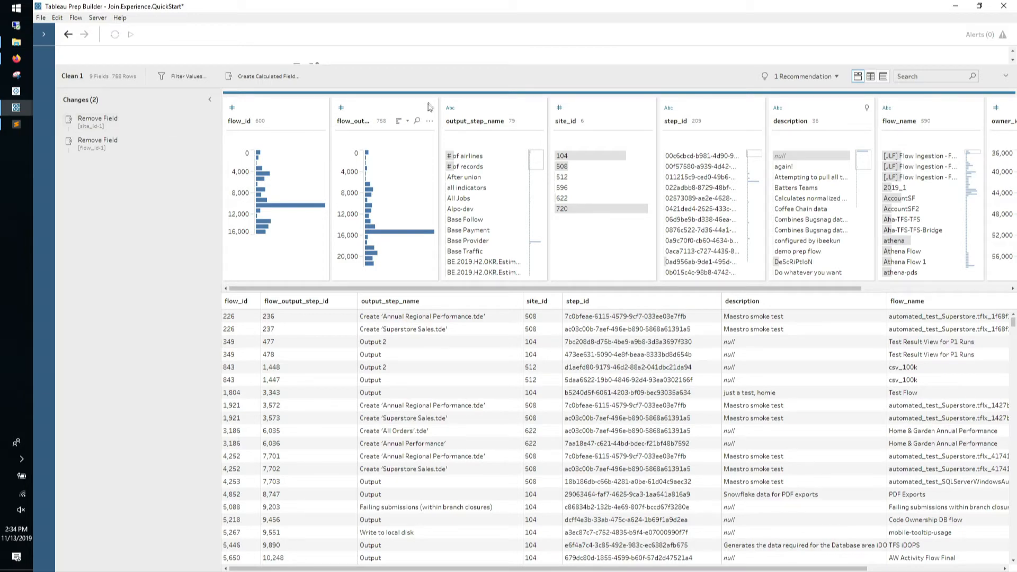
{"action": "left_click_drag", "start_coordinate": [465, 64], "coordinate": [465, 346]}
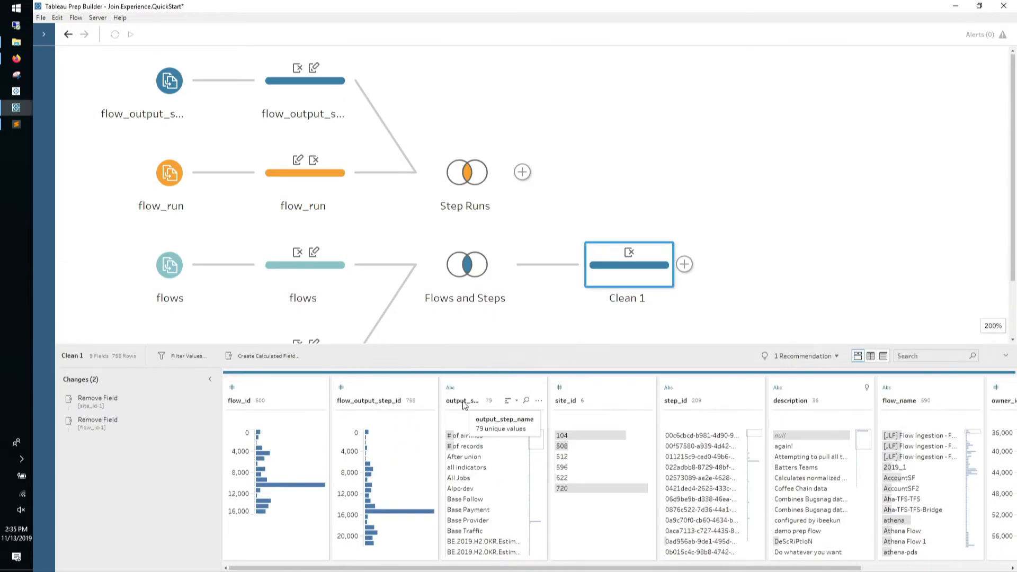
Remove the duplicate flow_id-1 and site_id-1 fields from the Flows and Steps join results
{"action": "left_click", "coordinate": [478, 267]}
{"action": "left_click_drag", "start_coordinate": [393, 346], "coordinate": [396, 224]}
{"action": "left_click", "coordinate": [884, 236]}
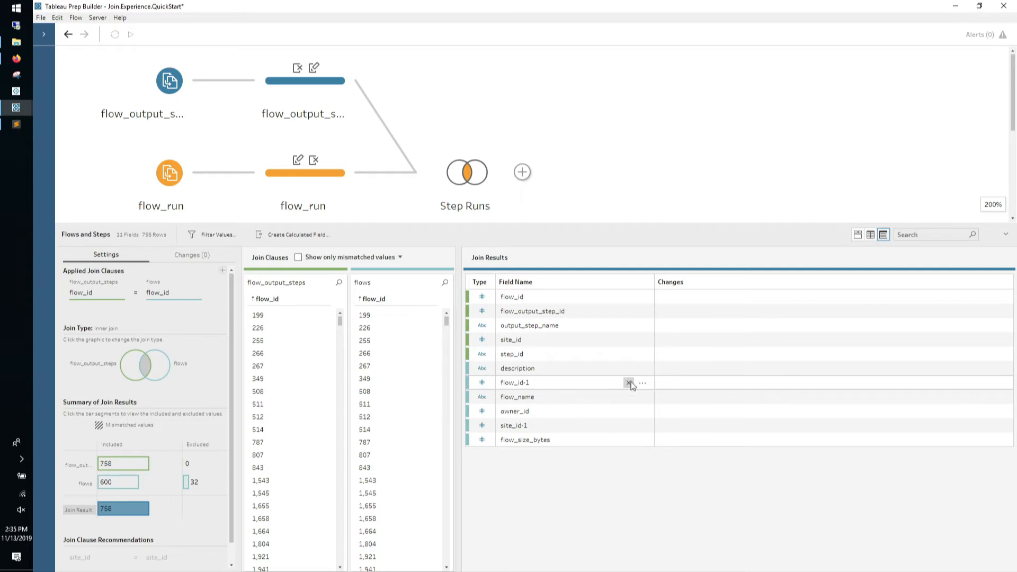
{"action": "left_click", "coordinate": [629, 383]}
{"action": "left_click", "coordinate": [628, 412]}
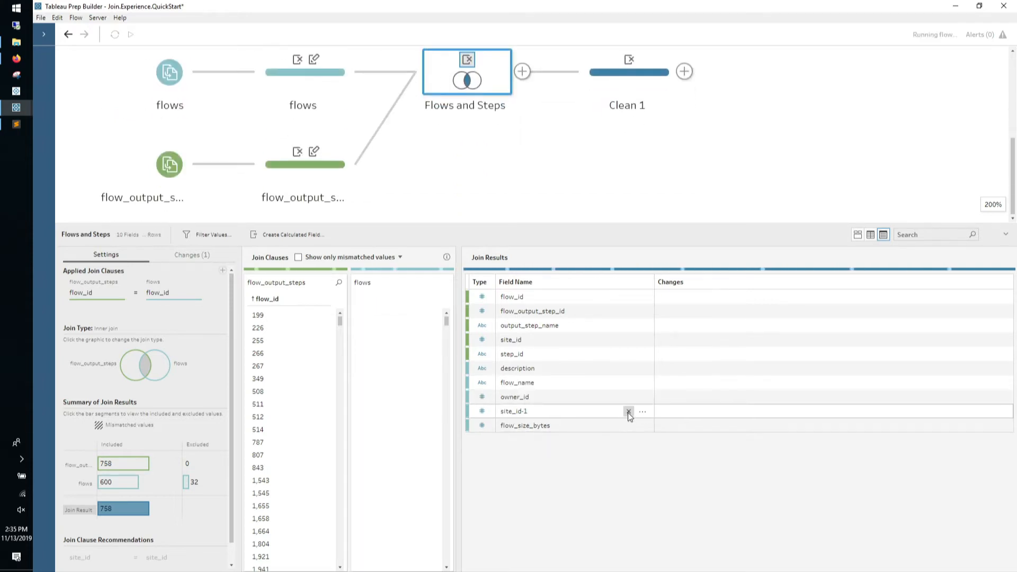
Delete the Clean 1 step from the flow
{"action": "mouse_move", "coordinate": [631, 66]}
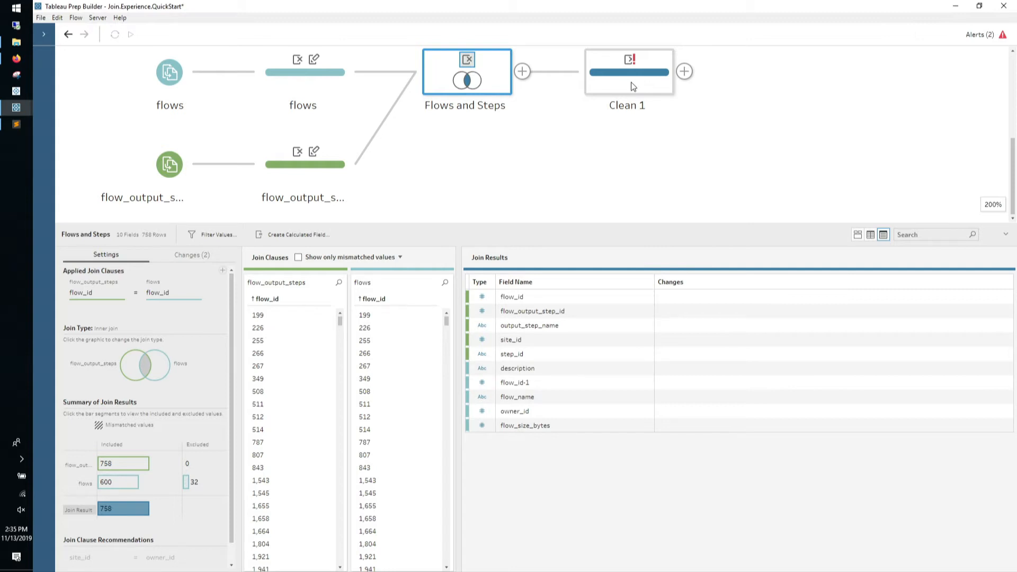
{"action": "right_click", "coordinate": [632, 85]}
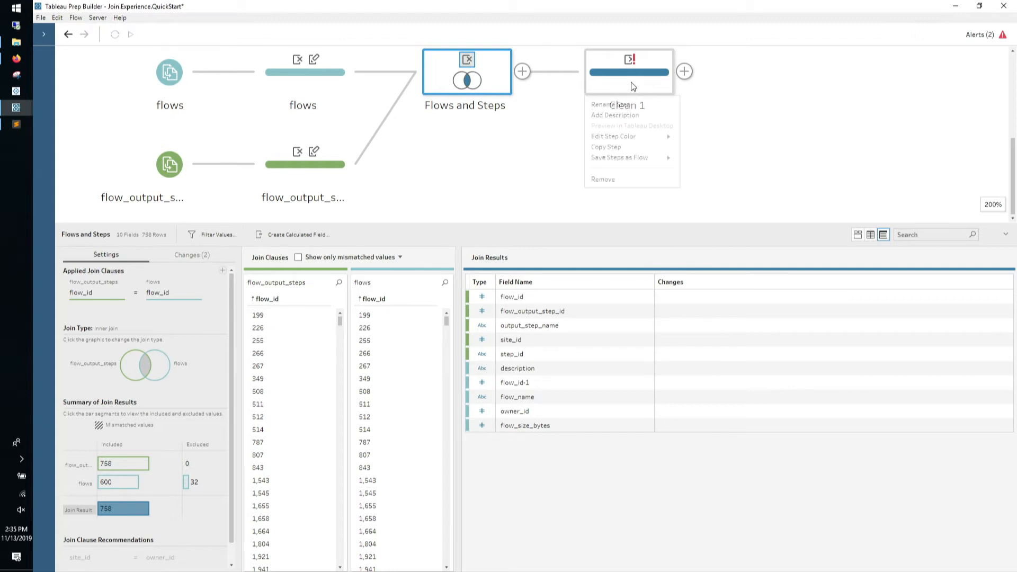
{"action": "left_click", "coordinate": [622, 179]}
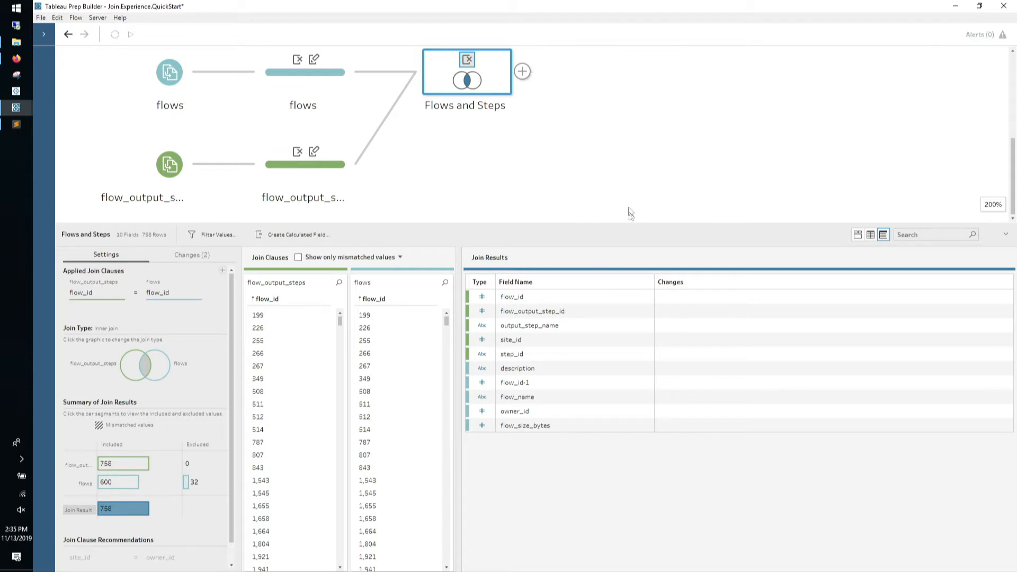
{"action": "left_click_drag", "start_coordinate": [631, 216], "coordinate": [630, 181]}
{"action": "scroll", "coordinate": [631, 140], "scroll_direction": "up", "scroll_amount": 5}
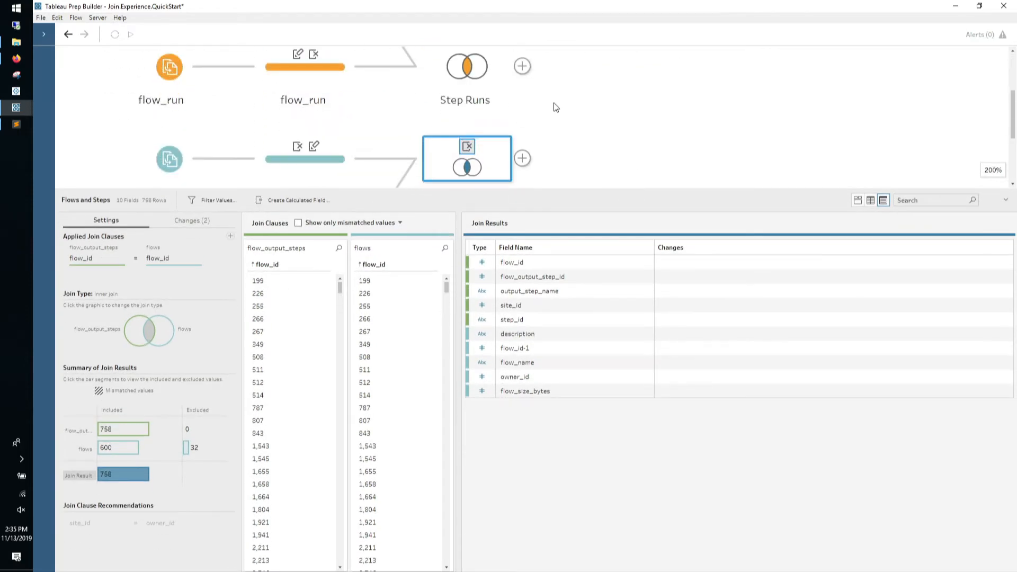
Join Step Runs with Flows and Steps, naming the new join 'FLows Steps and Runs'
{"action": "left_click_drag", "start_coordinate": [493, 80], "coordinate": [538, 152]}
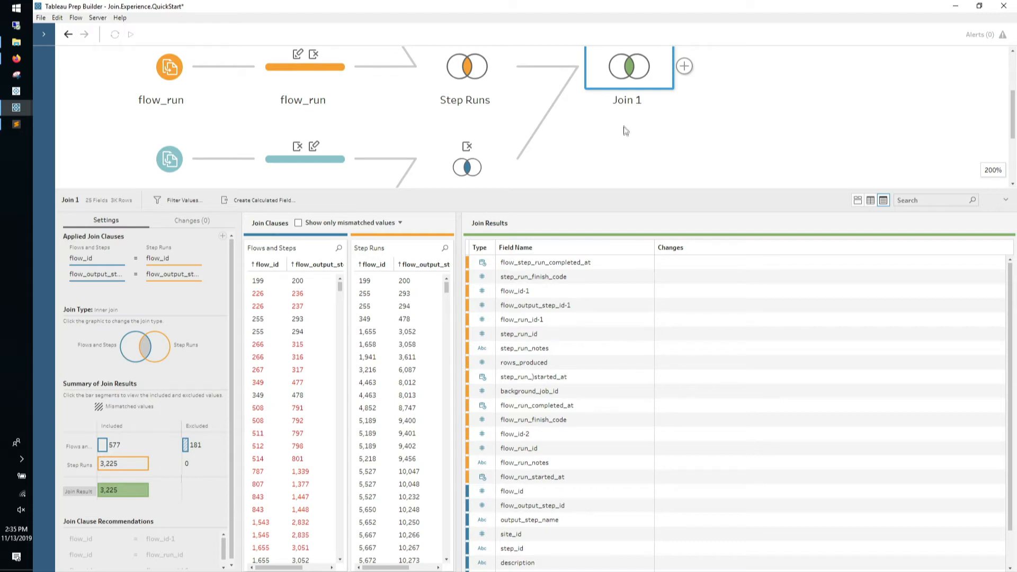
{"action": "double_click", "coordinate": [625, 106]}
{"action": "type", "text": "FLo"}
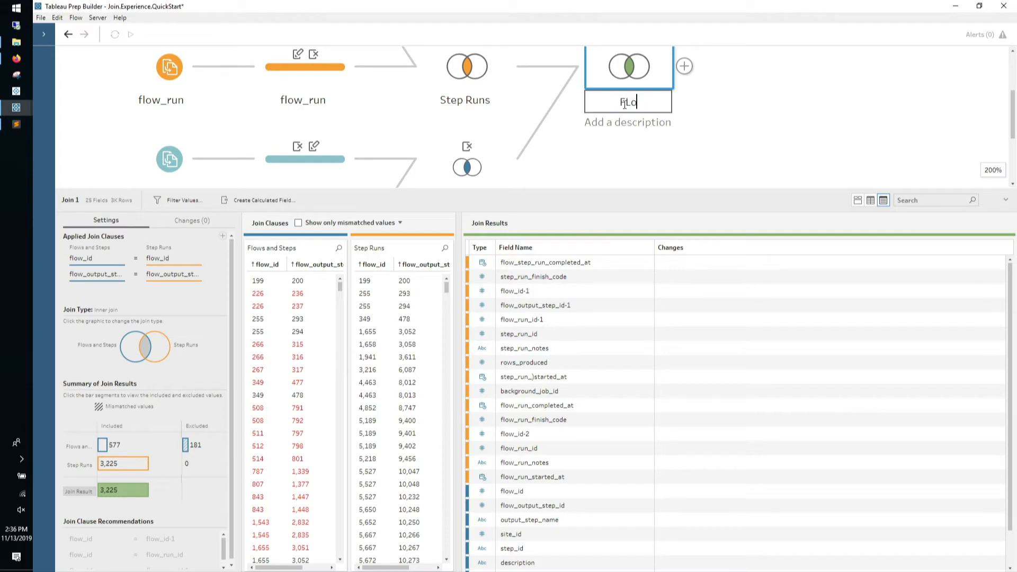
{"action": "type", "text": "ws Steps and Runs"}
{"action": "key", "text": "Return"}
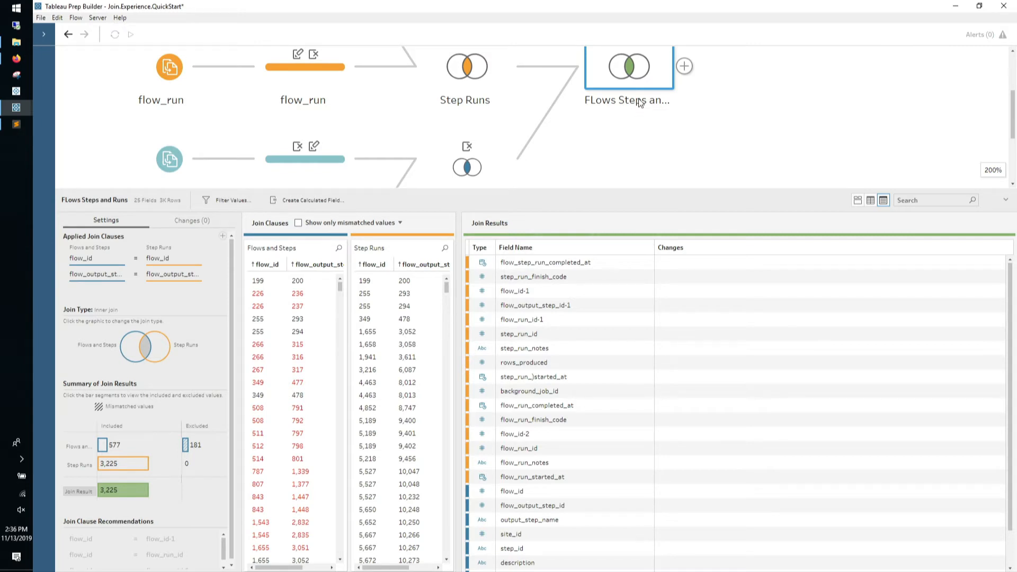
{"action": "double_click", "coordinate": [636, 100]}
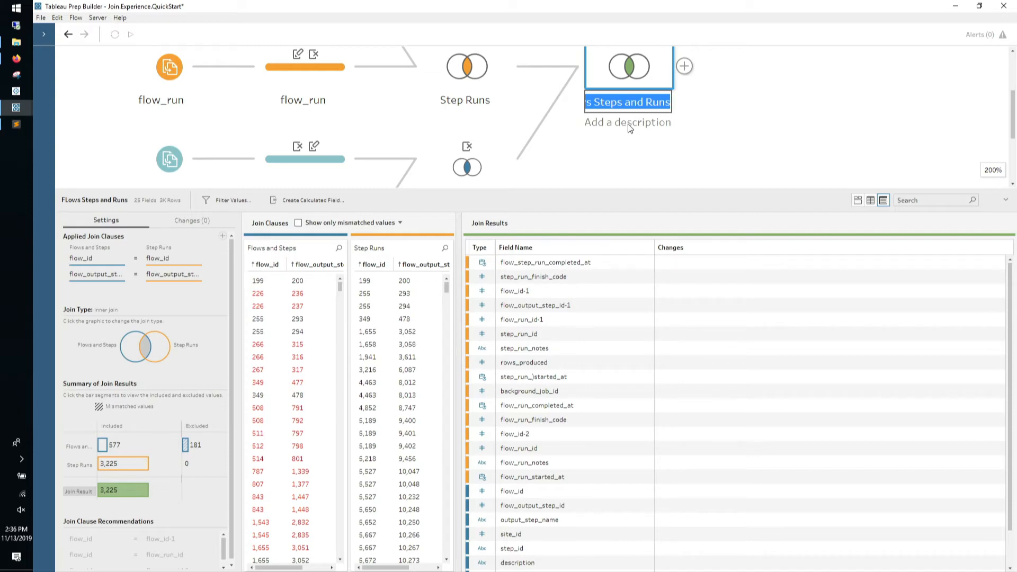
{"action": "left_click_drag", "start_coordinate": [647, 190], "coordinate": [645, 313]}
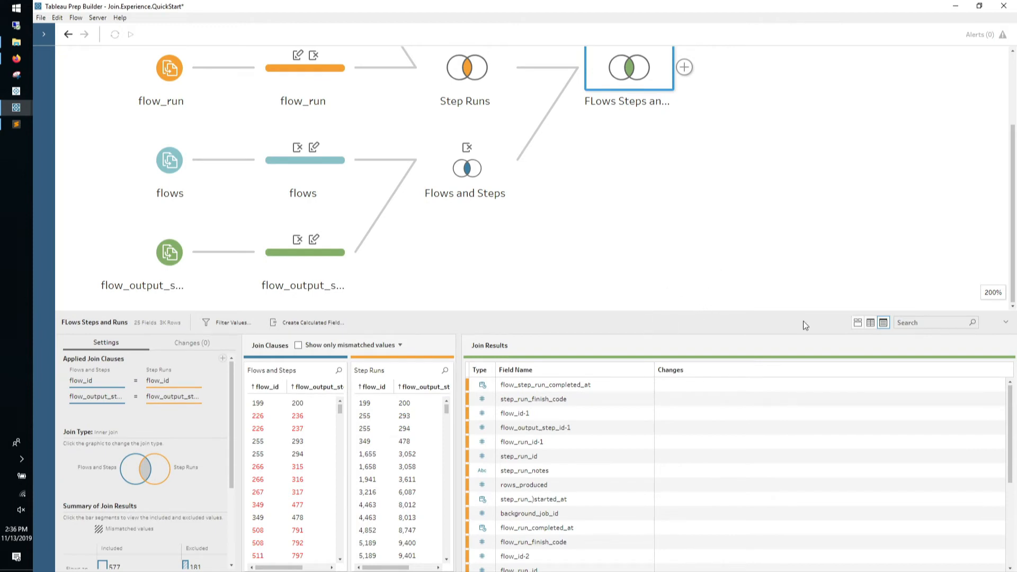
Add a cleaning step after the FLows Steps and Runs join
{"action": "left_click", "coordinate": [684, 67]}
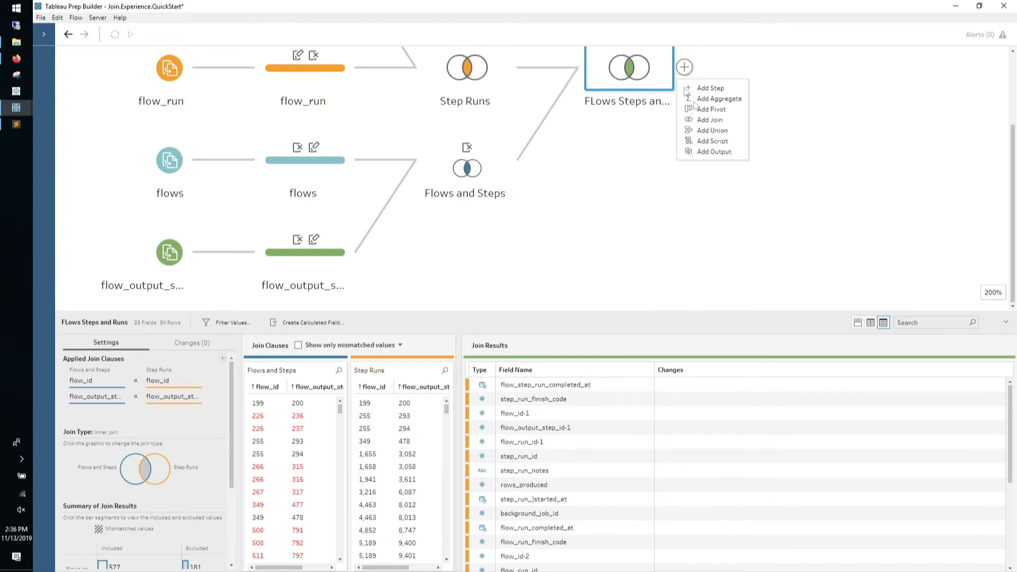
{"action": "left_click", "coordinate": [713, 89]}
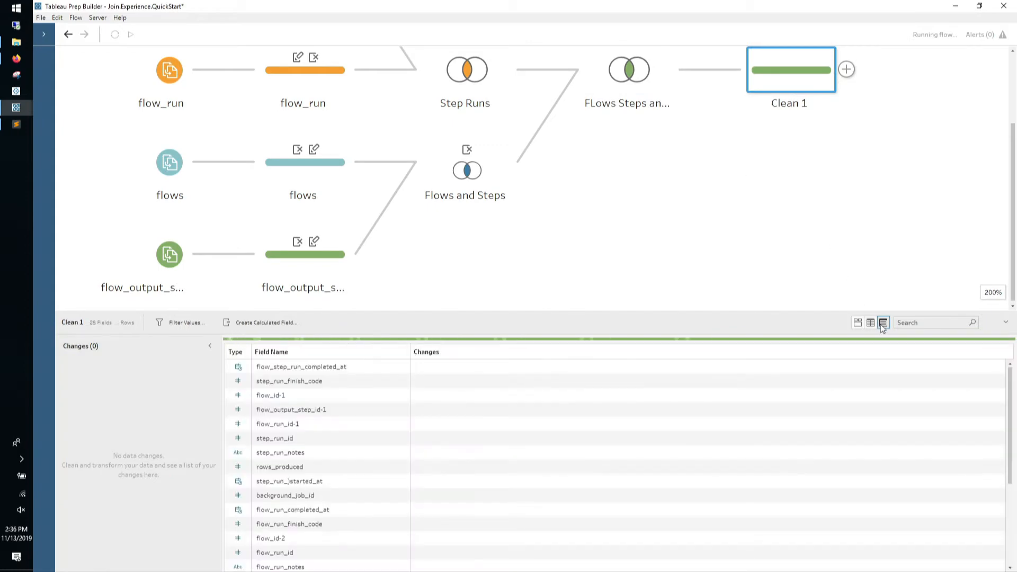
{"action": "left_click_drag", "start_coordinate": [883, 312], "coordinate": [881, 106]}
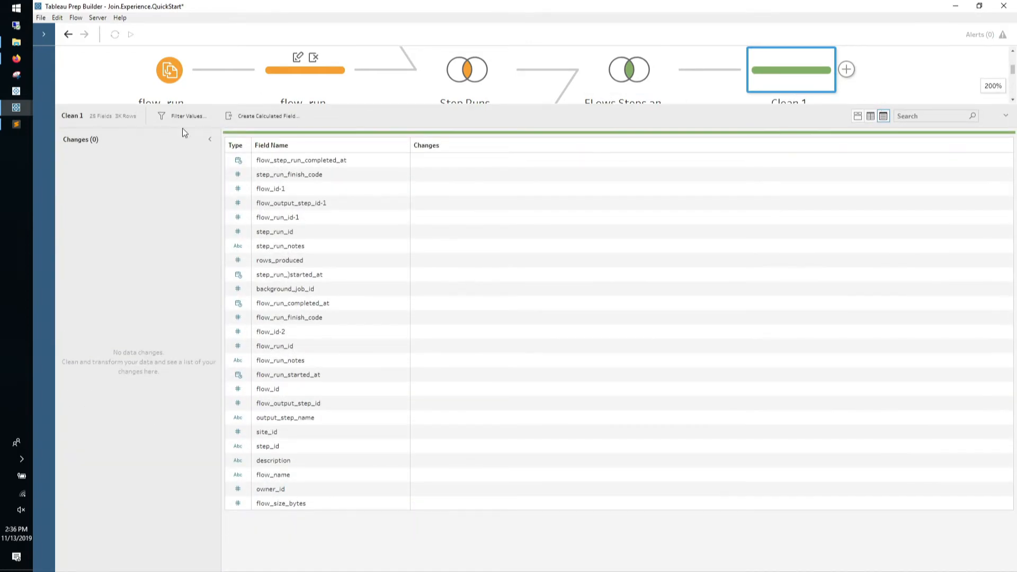
{"action": "left_click", "coordinate": [210, 140]}
{"action": "left_click_drag", "start_coordinate": [517, 105], "coordinate": [468, 57]}
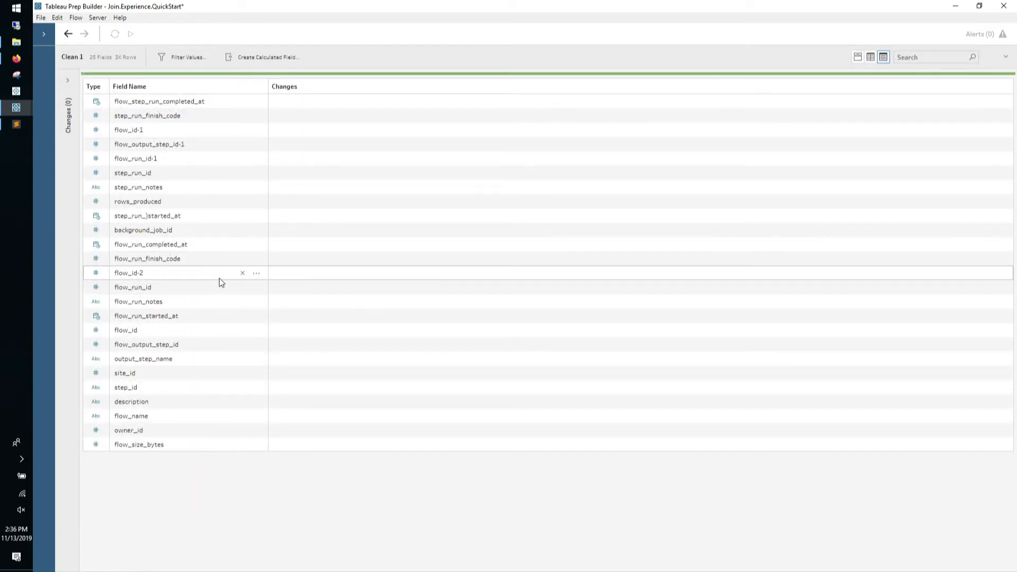
Remove duplicate fields flow_id-1, flow_id-2, flow_run_id-1 and flow_output_step_id-1
{"action": "left_click", "coordinate": [241, 131]}
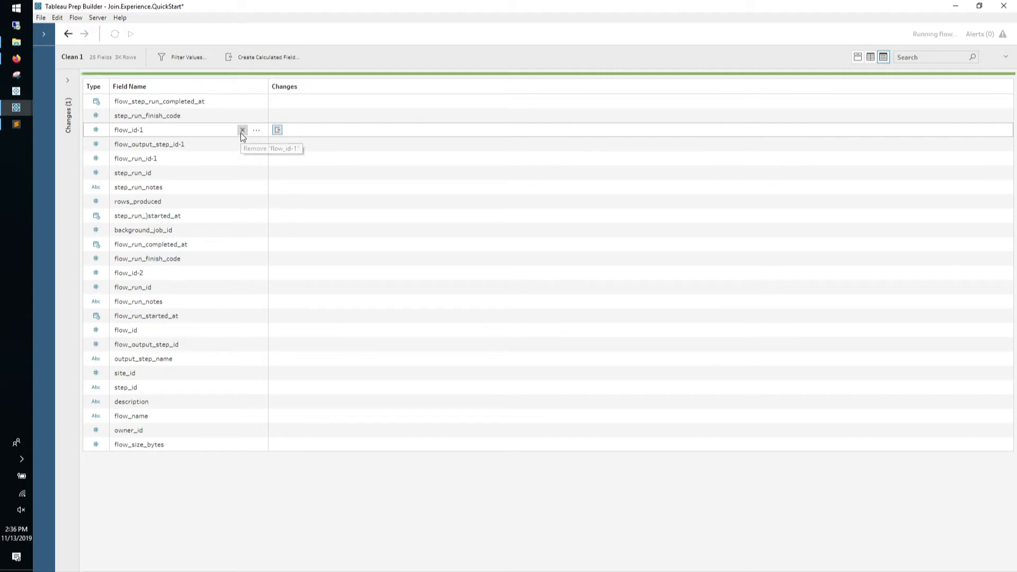
{"action": "left_click", "coordinate": [244, 258]}
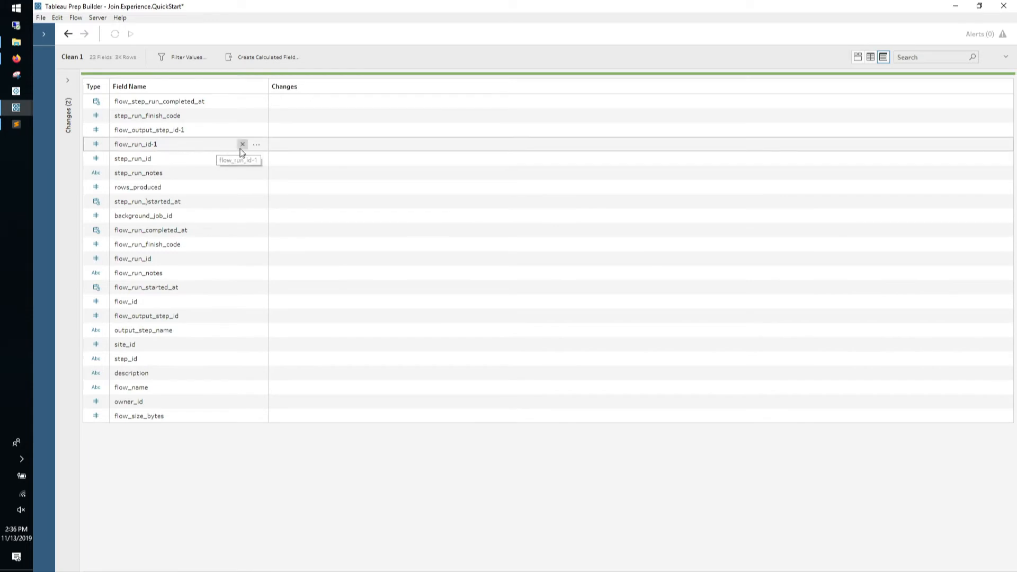
{"action": "left_click", "coordinate": [243, 145]}
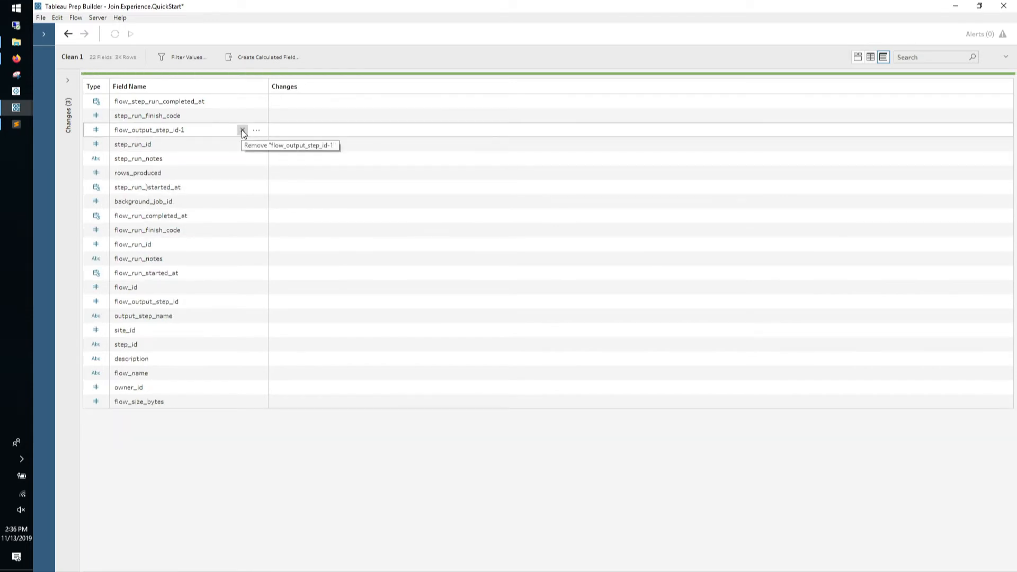
{"action": "left_click", "coordinate": [242, 130]}
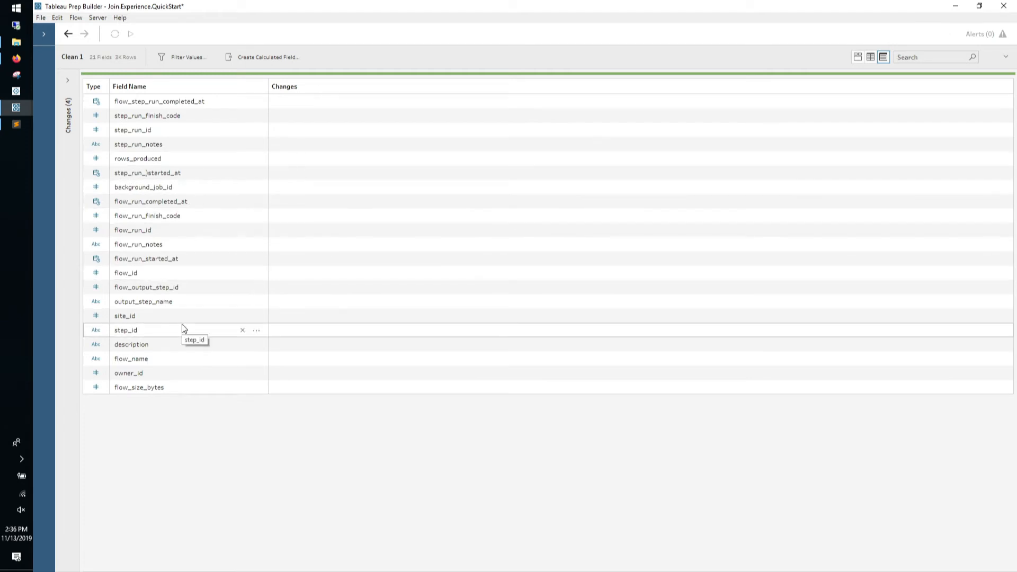
{"action": "left_click_drag", "start_coordinate": [752, 46], "coordinate": [741, 302]}
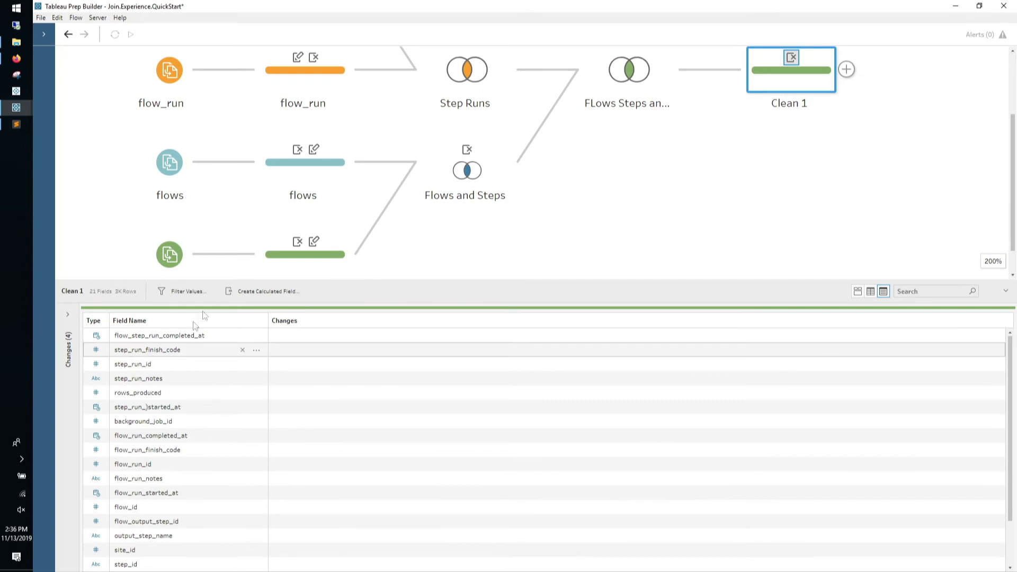
Start a calculated field with DATEDIFF('second', using the step run start field
{"action": "left_click", "coordinate": [232, 291]}
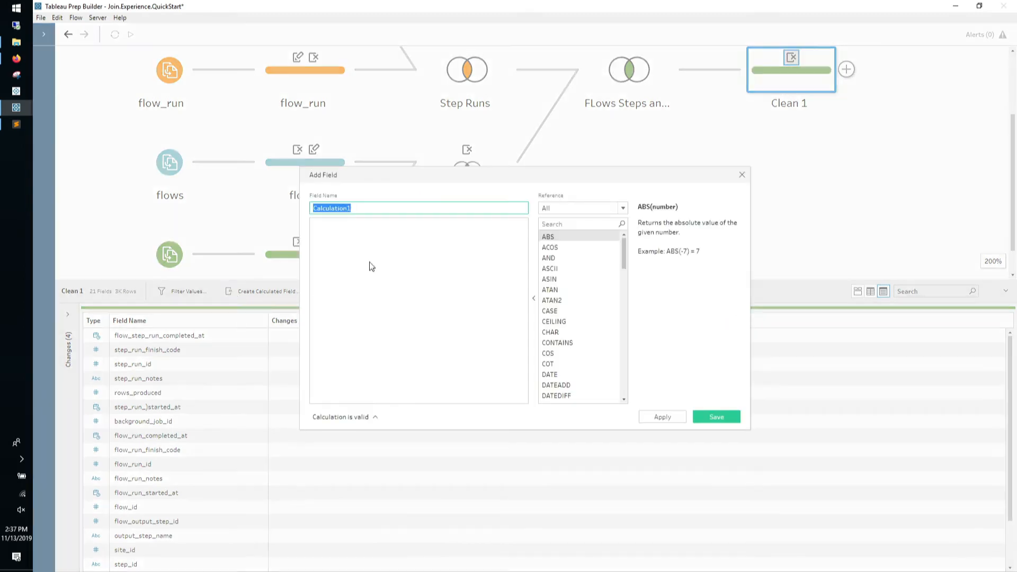
{"action": "type", "text": "Duration"}
{"action": "left_click_drag", "start_coordinate": [487, 174], "coordinate": [469, 97]}
{"action": "left_click", "coordinate": [447, 183]}
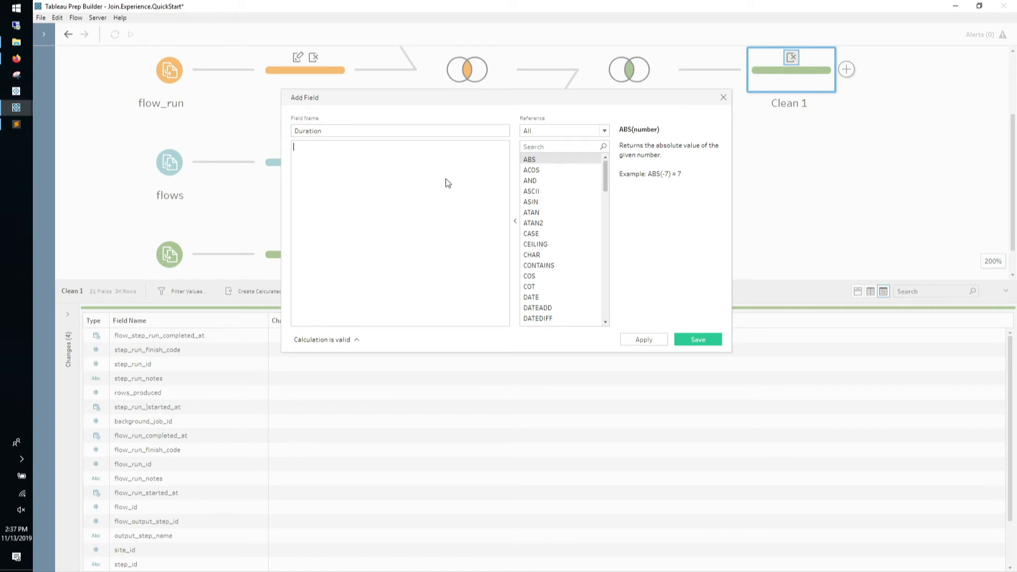
{"action": "type", "text": "DATED"}
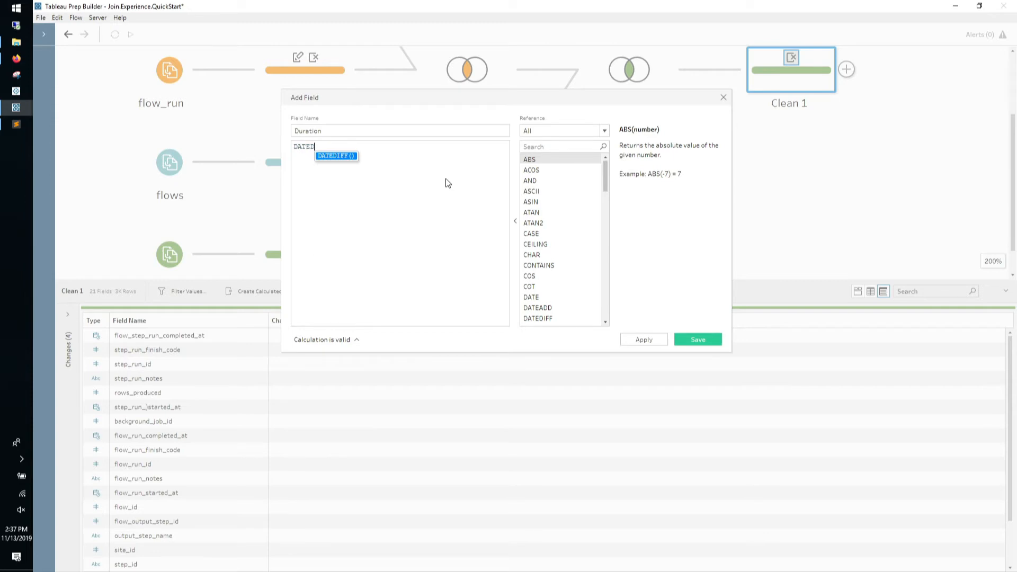
{"action": "key", "text": "Return"}
{"action": "type", "text": "'second"}
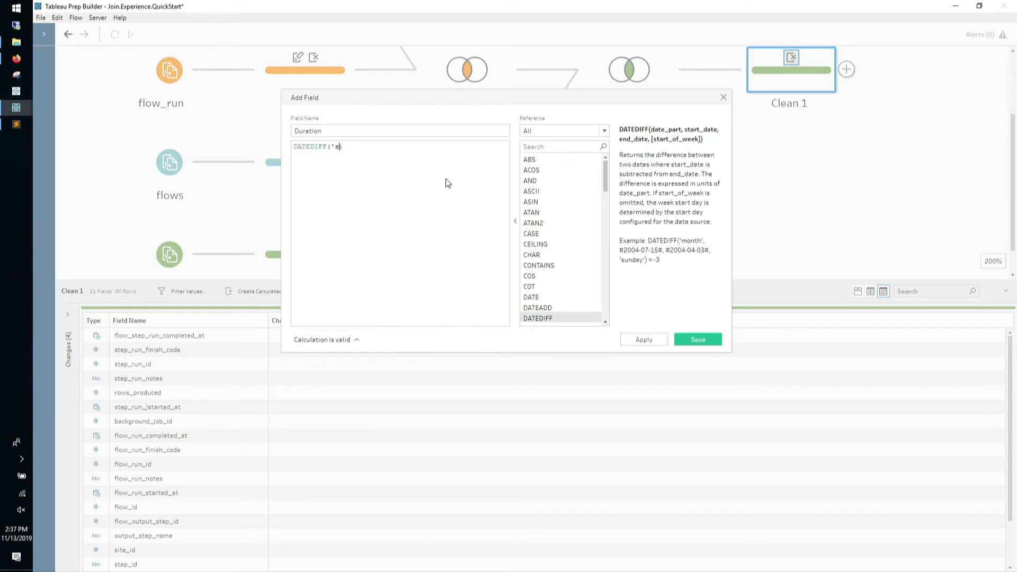
{"action": "type", "text": "', star"}
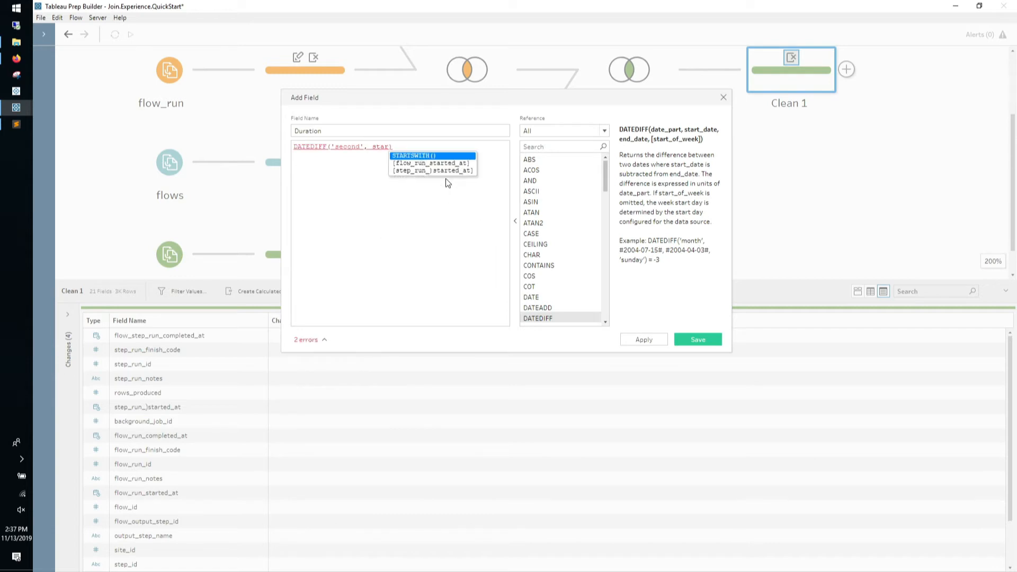
{"action": "key", "text": "Down"}
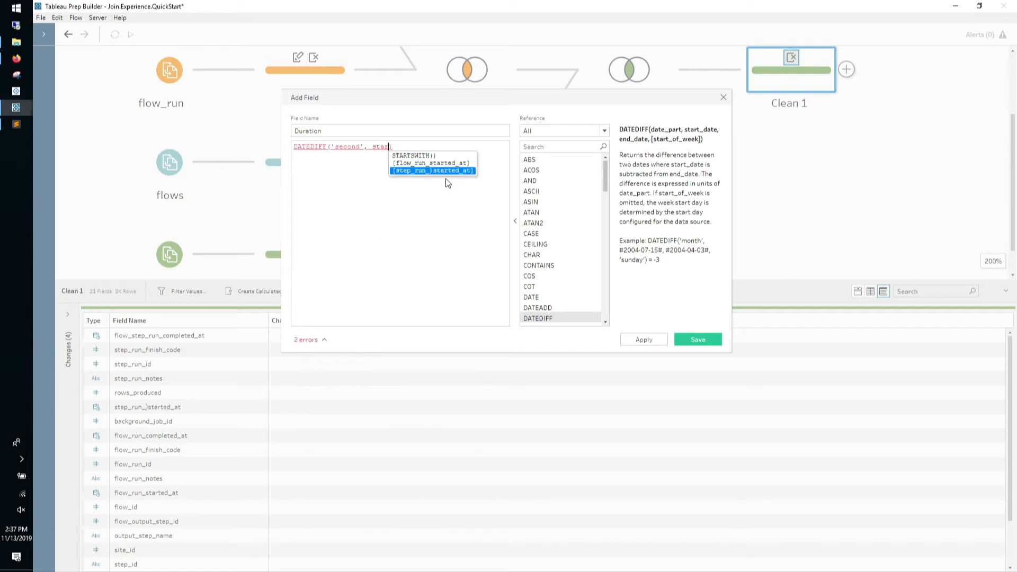
{"action": "key", "text": "Return"}
Name the calculated field 'Step Run Duration (Seconds)'
{"action": "left_click", "coordinate": [444, 131]}
{"action": "key", "text": "Home"}
{"action": "type", "text": "Step RU"}
{"action": "key", "text": "BackSpace"}
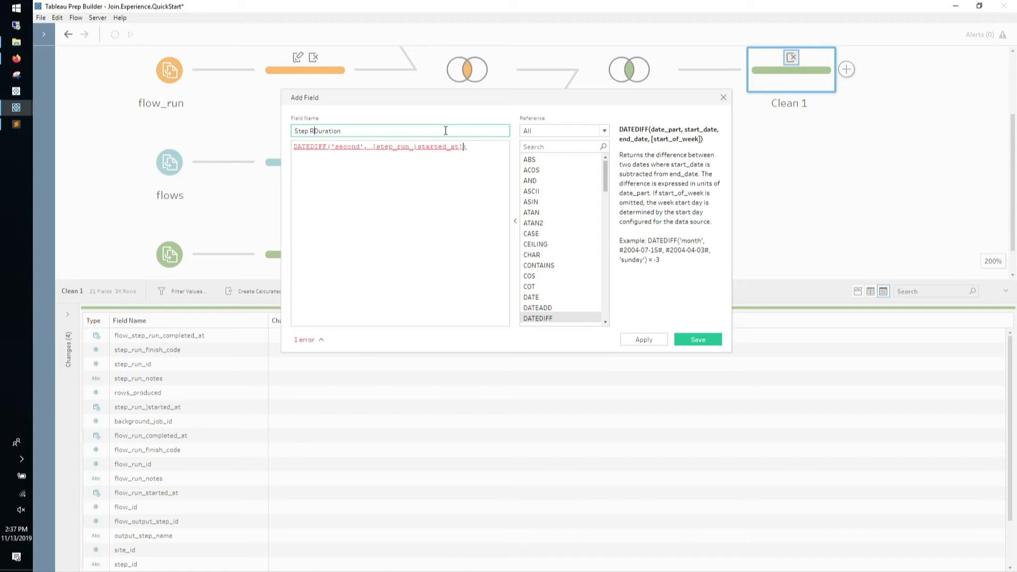
{"action": "type", "text": "un"}
{"action": "left_click", "coordinate": [411, 129]}
{"action": "type", "text": "(Seconds),"}
Finish the formula with [flow_step_run_completed_at] as end date and save it
{"action": "left_click", "coordinate": [465, 148]}
{"action": "type", "text": ","}
{"action": "type", "text": ", com"}
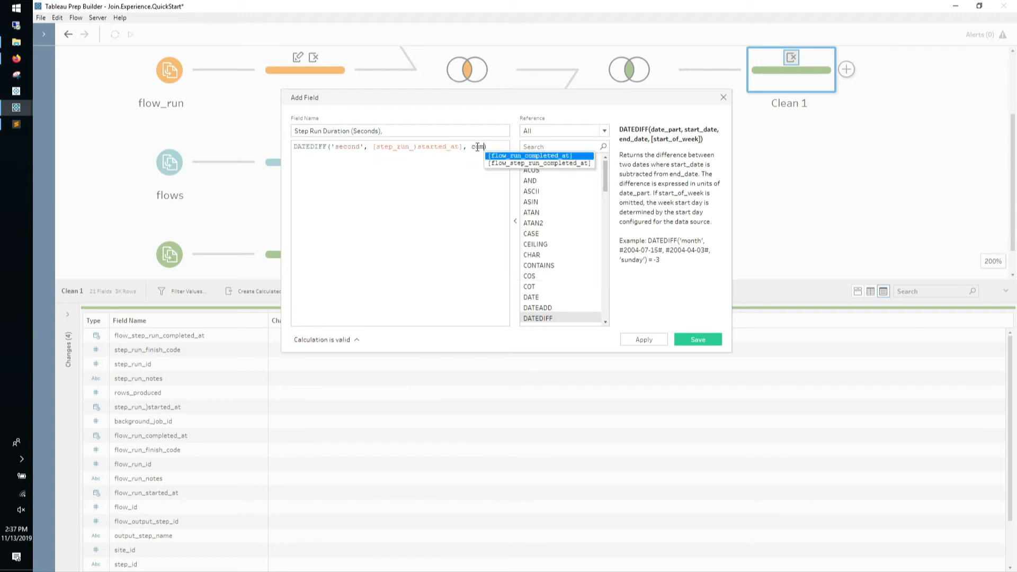
{"action": "key", "text": "Down"}
{"action": "key", "text": "Return"}
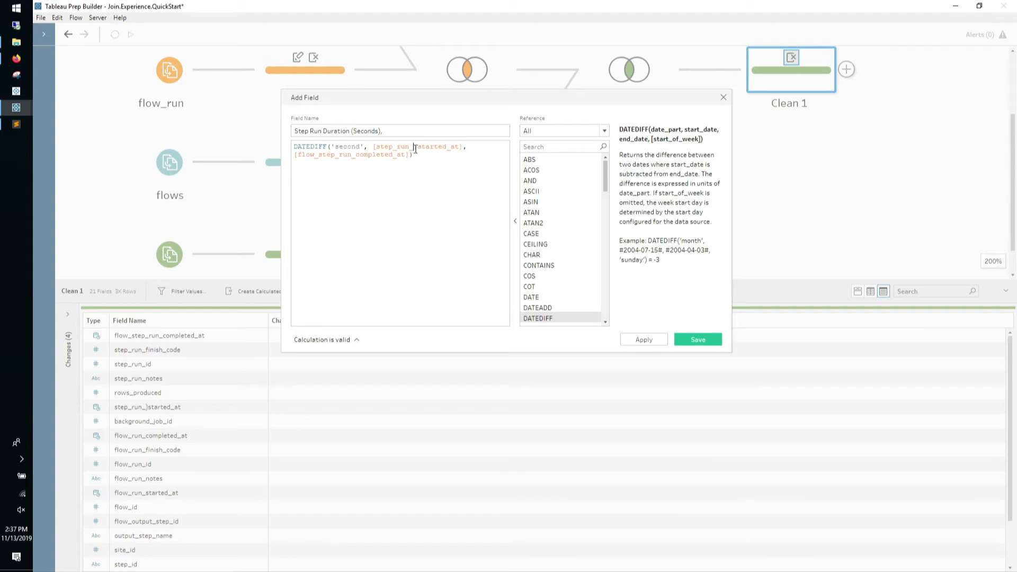
{"action": "left_click_drag", "start_coordinate": [417, 149], "coordinate": [419, 146]}
{"action": "left_click", "coordinate": [697, 339]}
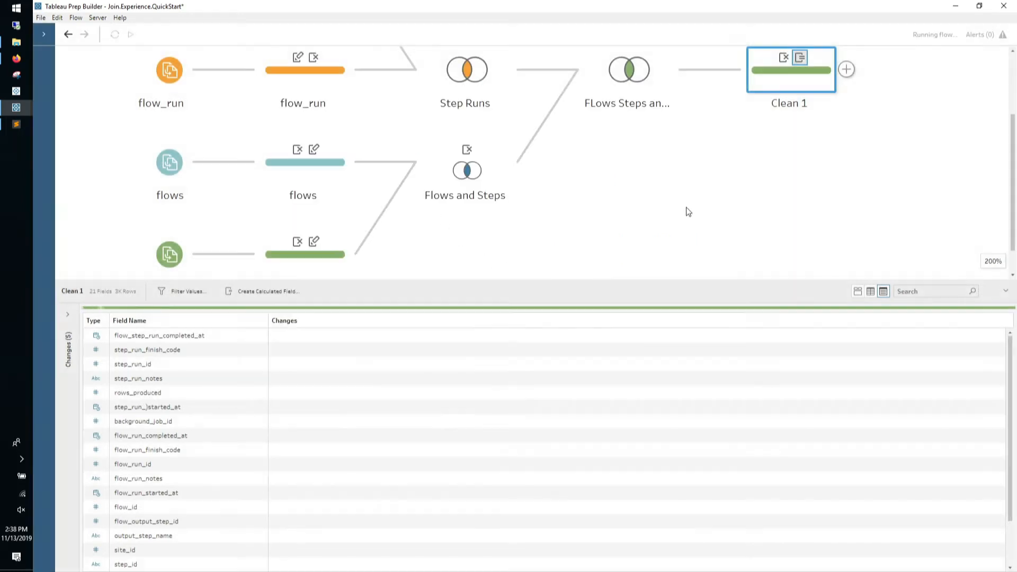
{"action": "scroll", "coordinate": [343, 157], "scroll_direction": "up", "scroll_amount": 2}
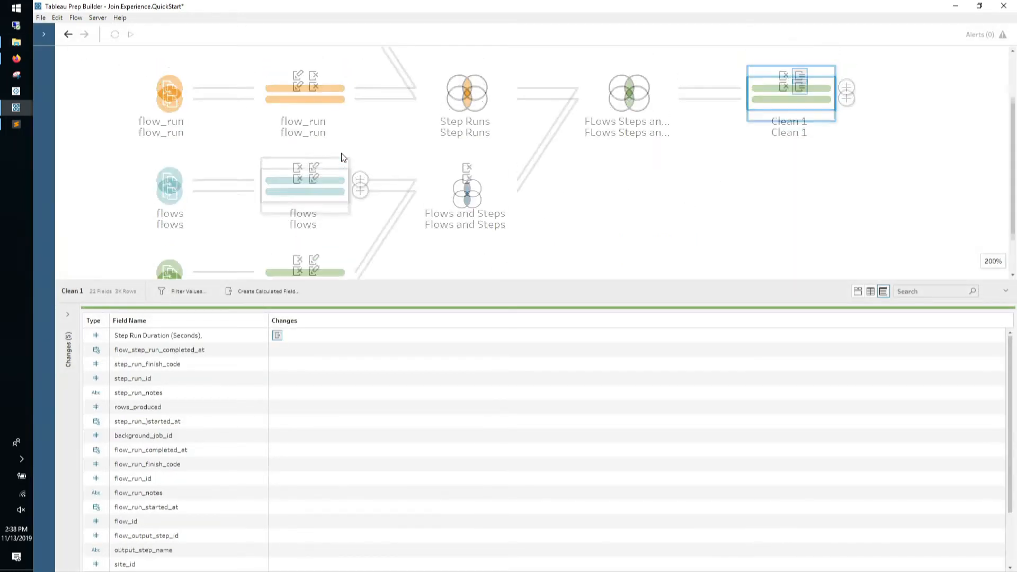
{"action": "left_click", "coordinate": [331, 95]}
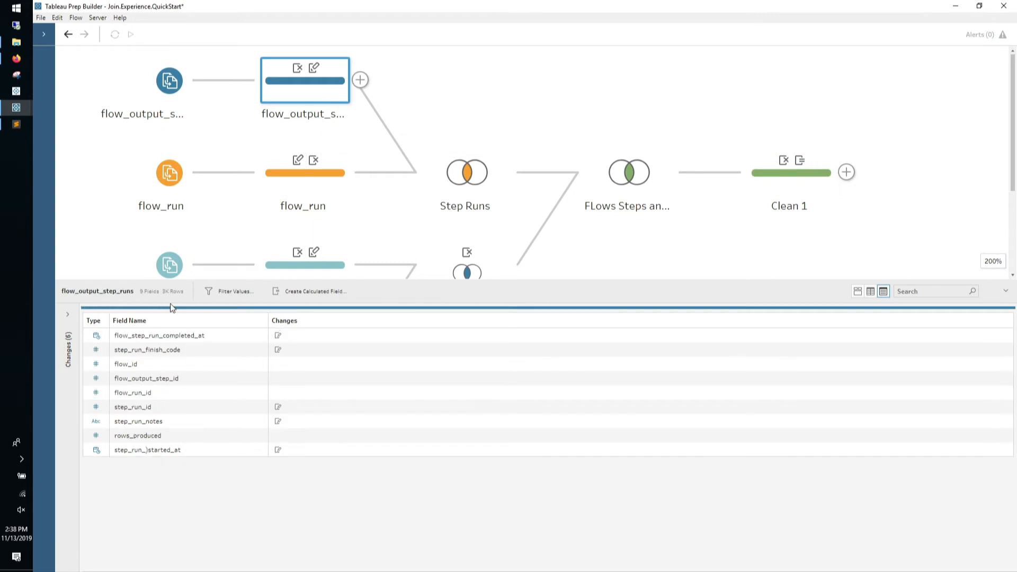
Edit the Rename Field change so step_run_)started_at becomes step_run_started_at
{"action": "left_click_drag", "start_coordinate": [828, 280], "coordinate": [806, 6]}
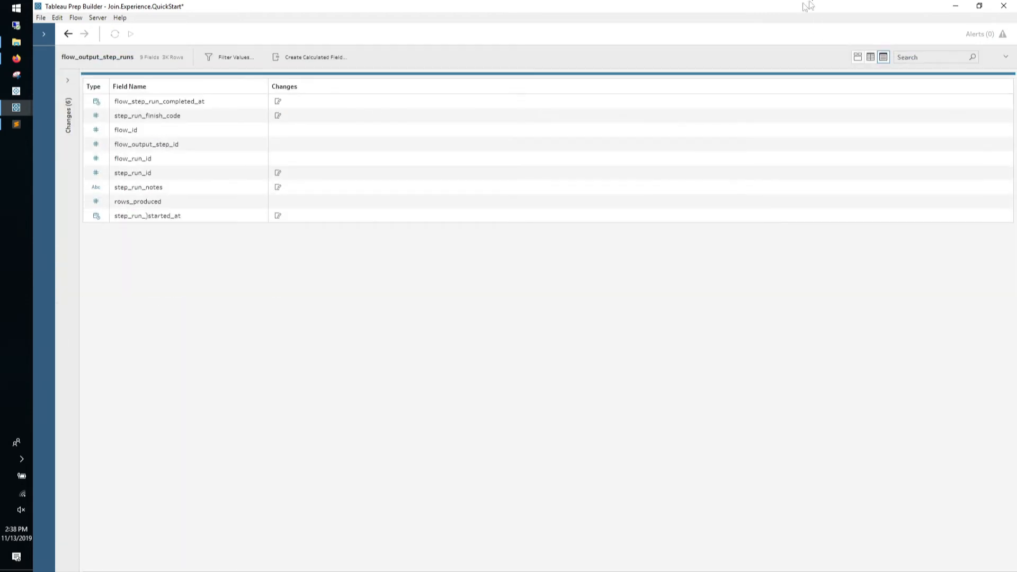
{"action": "left_click", "coordinate": [70, 82]}
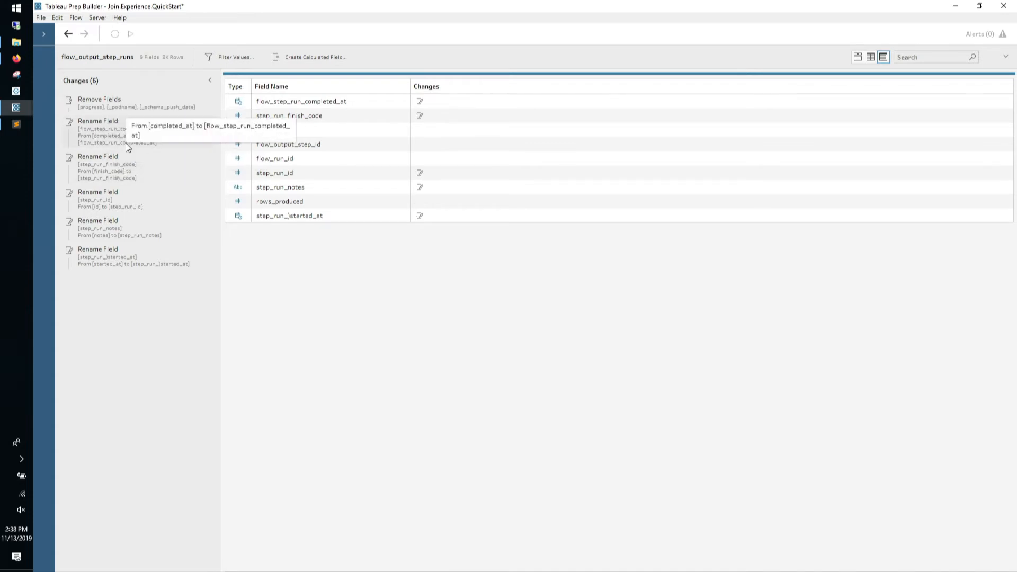
{"action": "left_click", "coordinate": [159, 263]}
{"action": "left_click", "coordinate": [197, 250]}
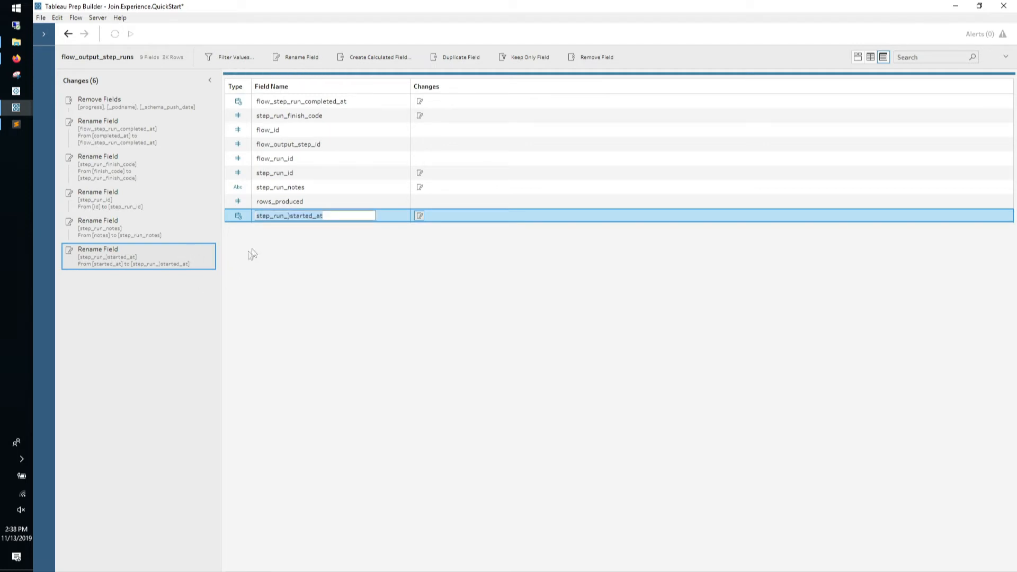
{"action": "left_click", "coordinate": [289, 216]}
{"action": "key", "text": "BackSpace"}
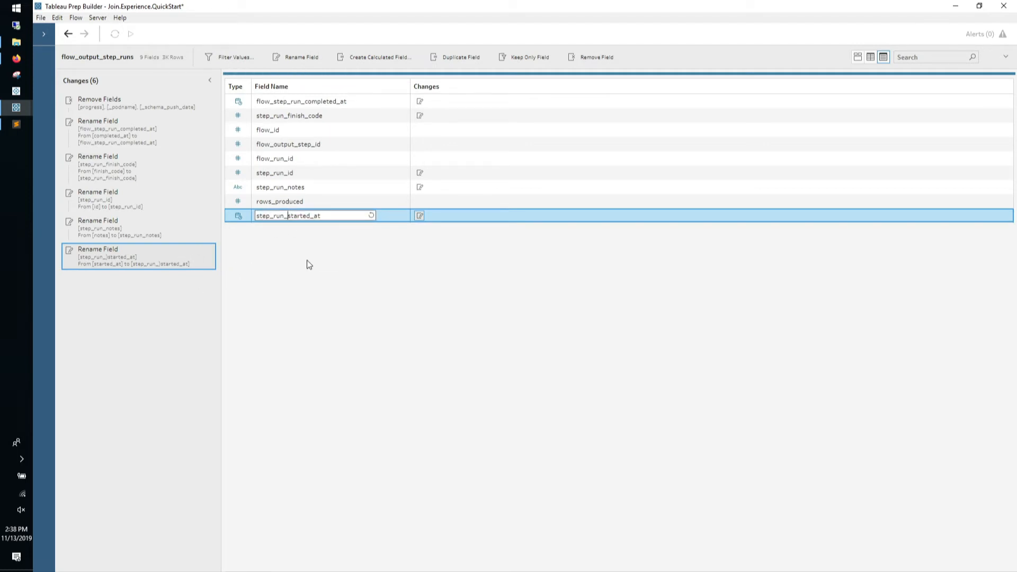
{"action": "key", "text": "Return"}
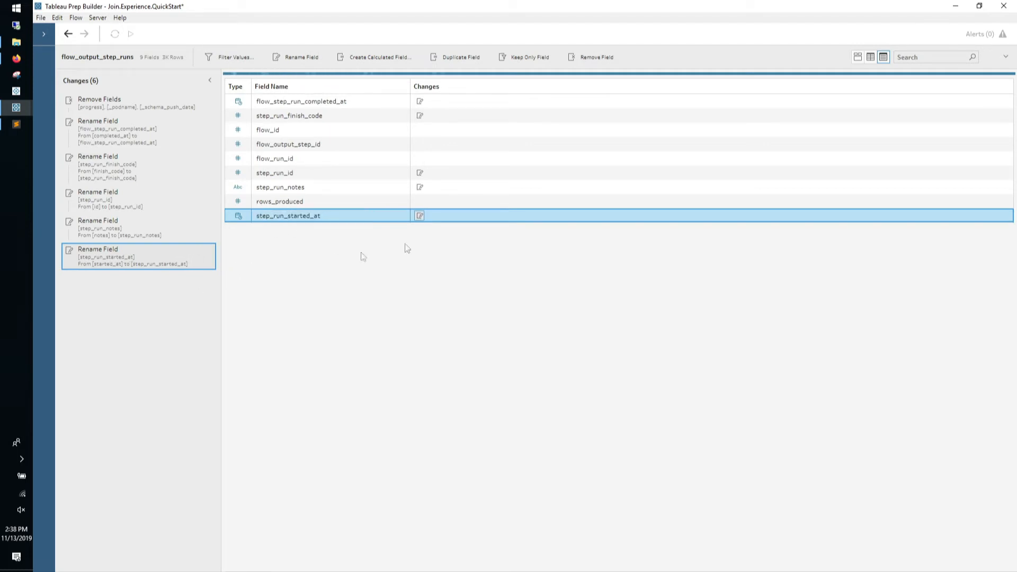
{"action": "left_click", "coordinate": [1004, 60]}
{"action": "left_click", "coordinate": [814, 189]}
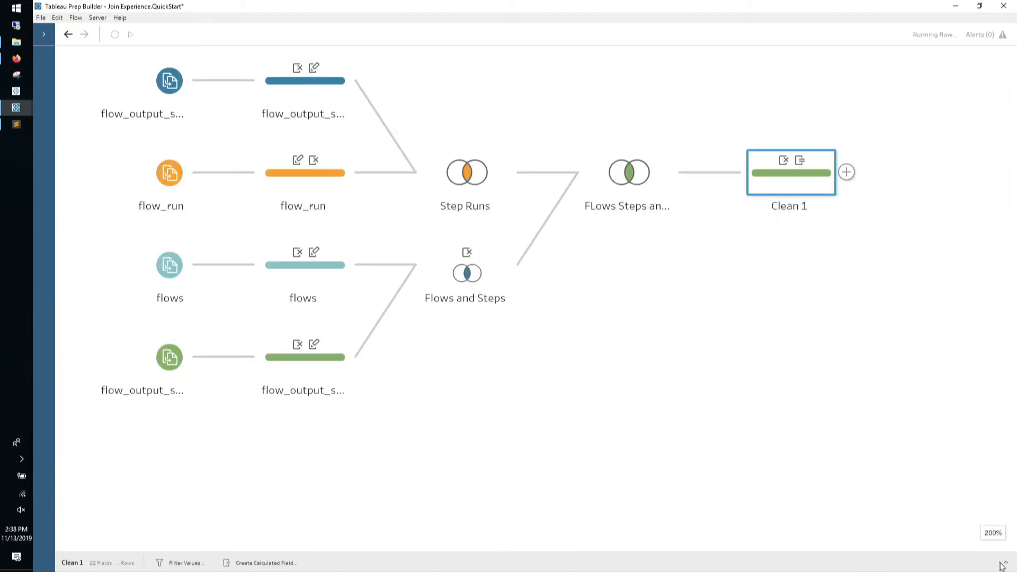
Check Clean 1's profile, including the 0–1,000 duration bin, then close its data preview
{"action": "left_click", "coordinate": [1005, 563]}
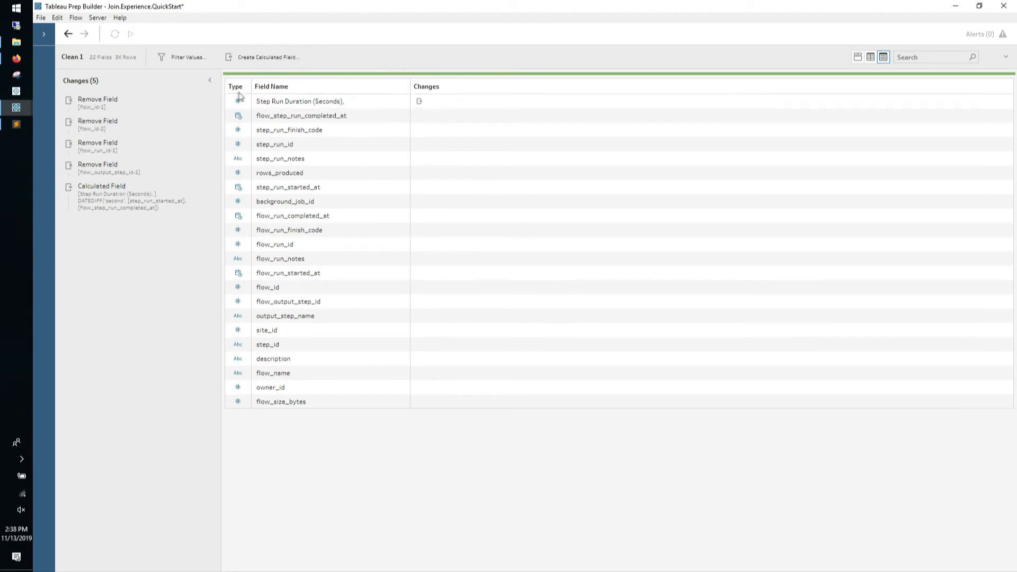
{"action": "left_click", "coordinate": [210, 80]}
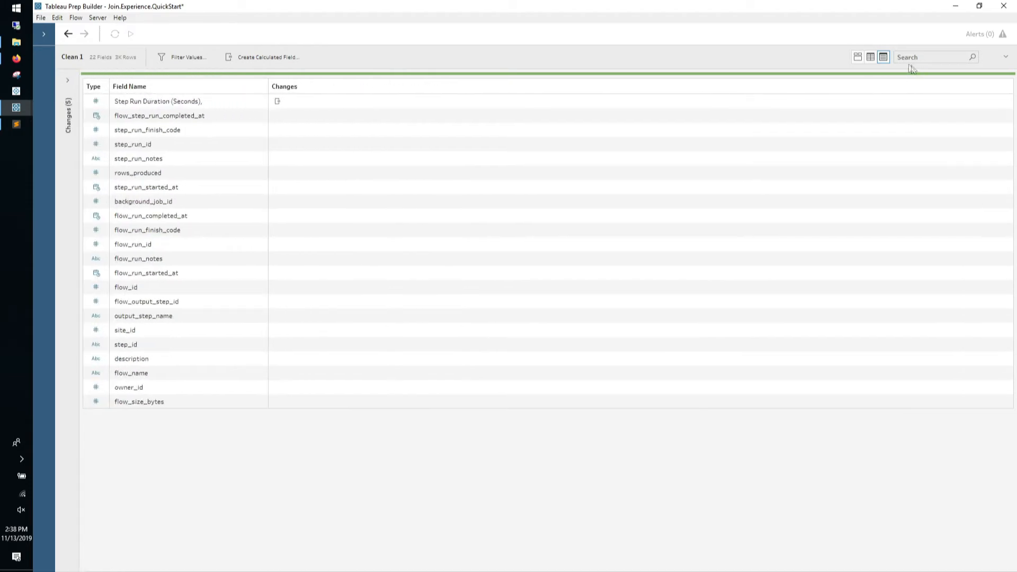
{"action": "left_click", "coordinate": [859, 57]}
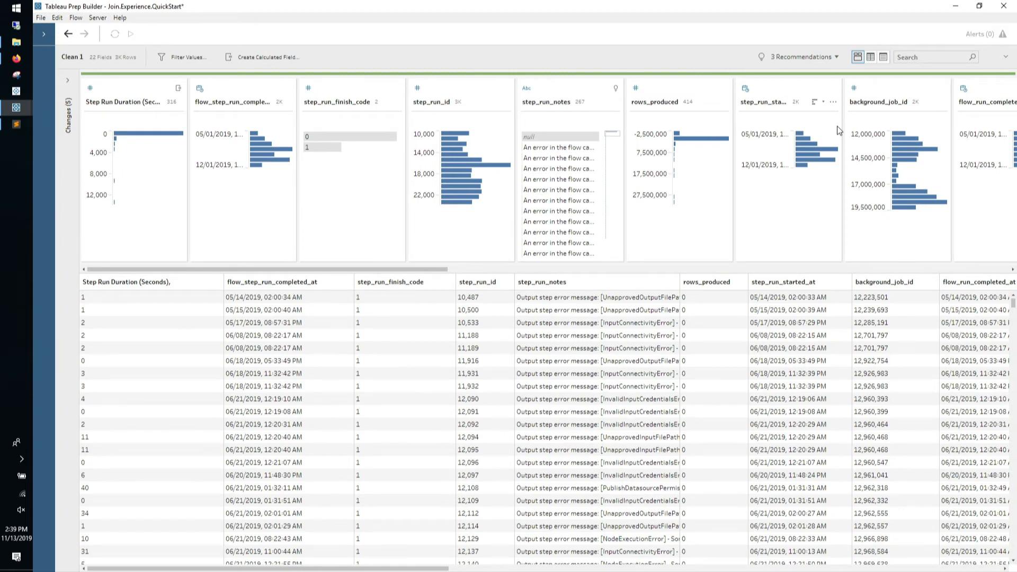
{"action": "mouse_move", "coordinate": [128, 139]}
{"action": "left_click", "coordinate": [128, 139]}
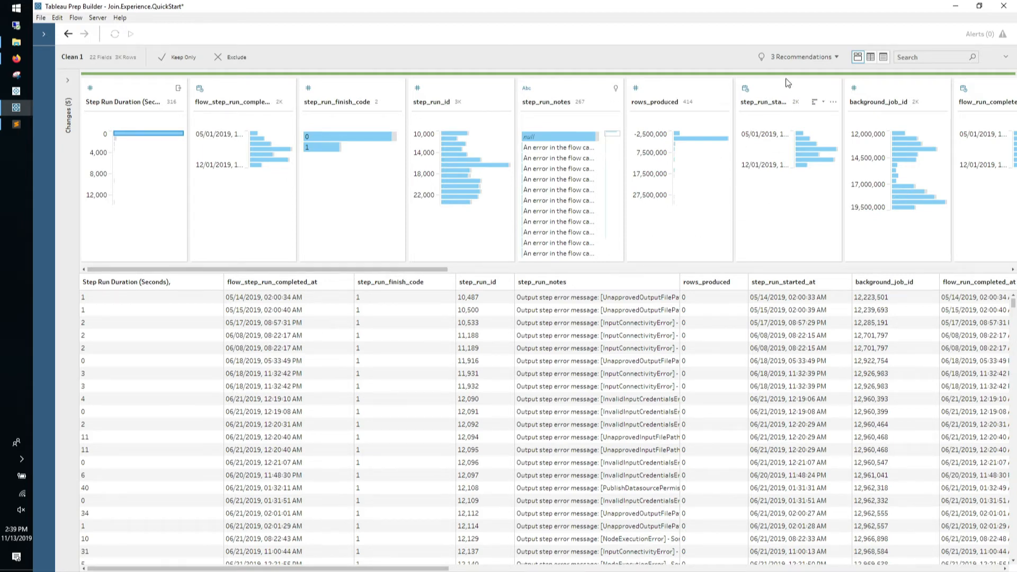
{"action": "left_click", "coordinate": [1005, 56]}
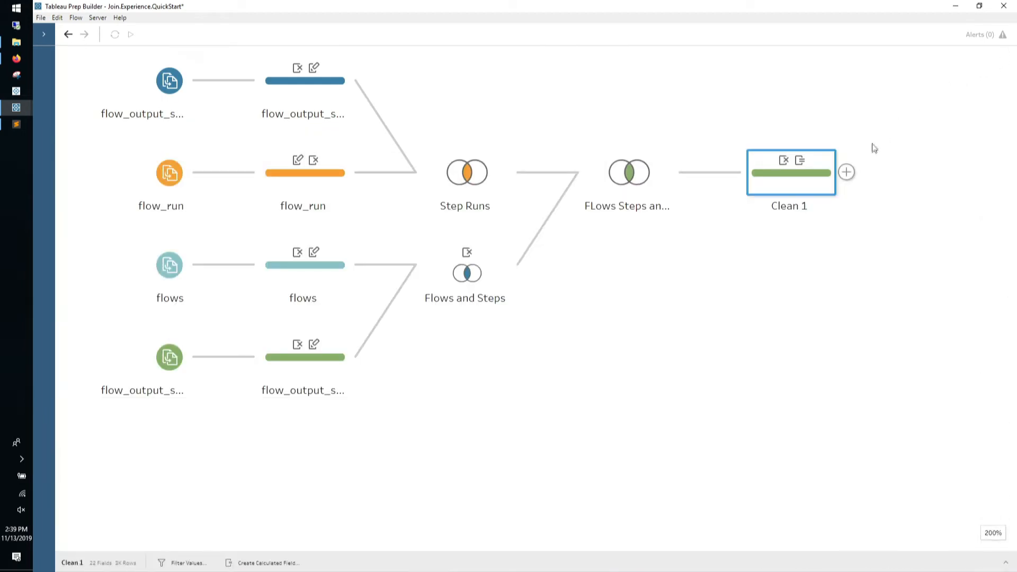
Add an output step after Clean 1, rename it 'Step Runs', and show its settings
{"action": "left_click", "coordinate": [852, 175]}
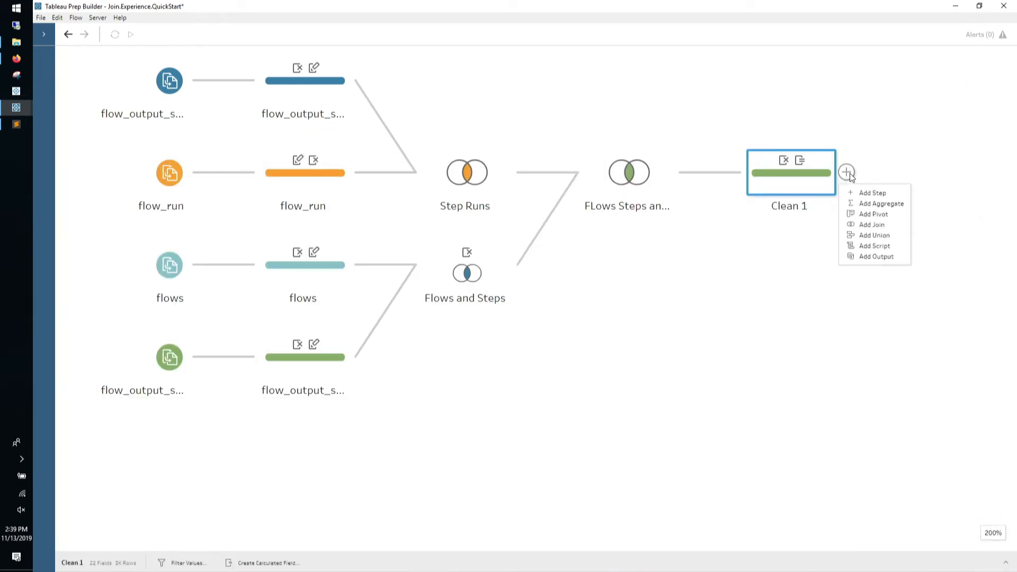
{"action": "left_click", "coordinate": [859, 260]}
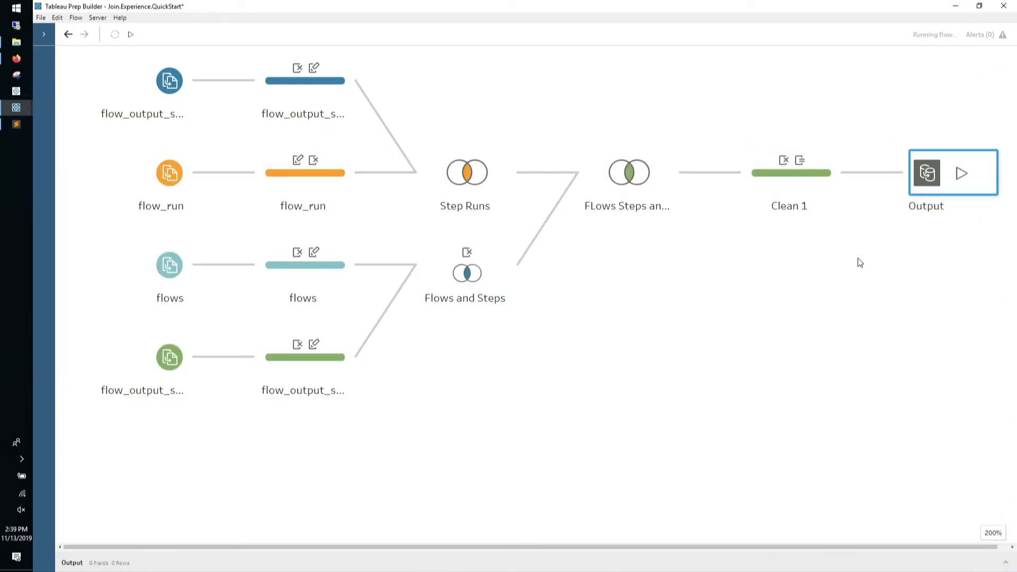
{"action": "double_click", "coordinate": [922, 207]}
{"action": "type", "text": "Step"}
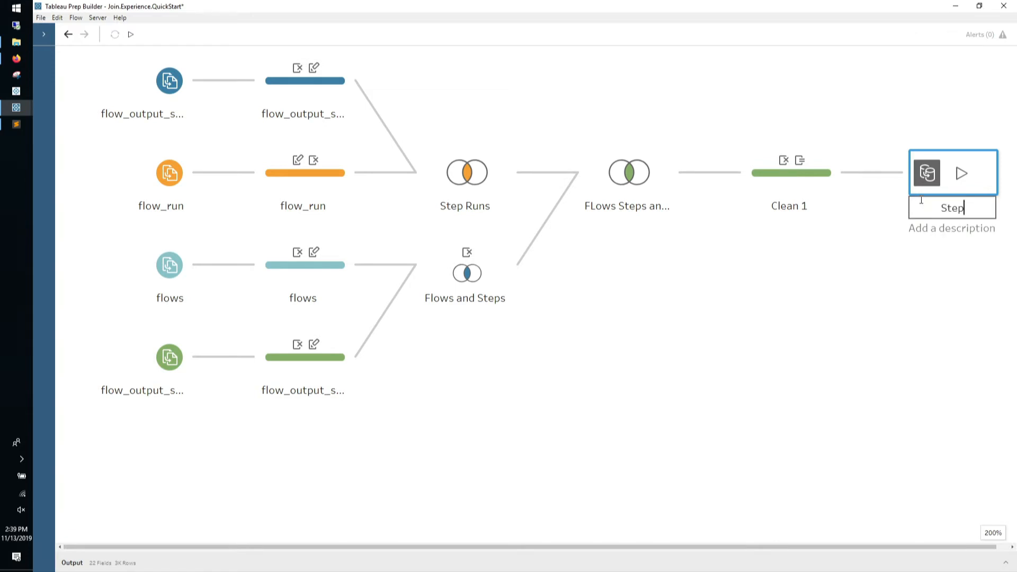
{"action": "type", "text": " Runs"}
{"action": "key", "text": "Return"}
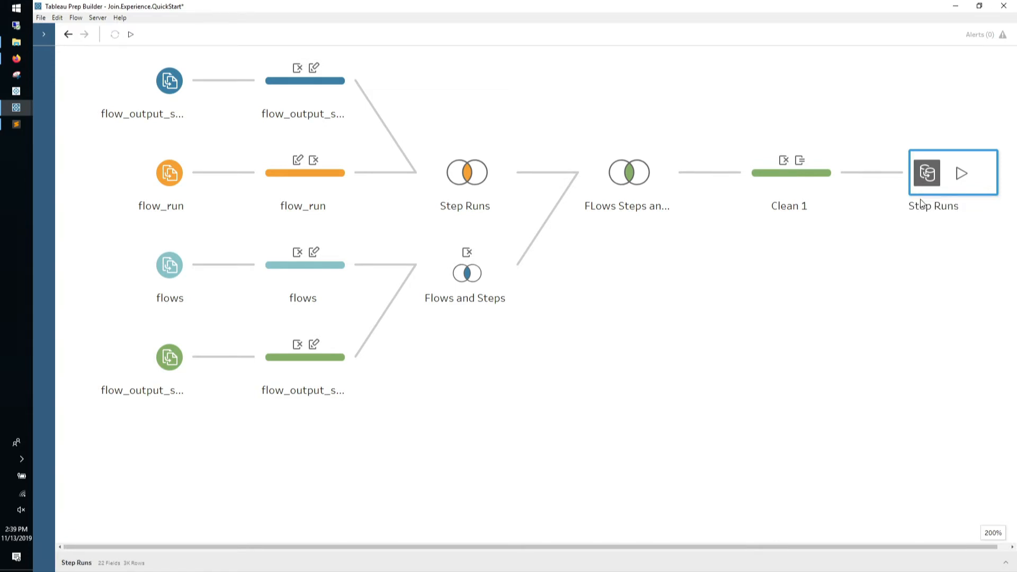
{"action": "left_click", "coordinate": [1006, 562]}
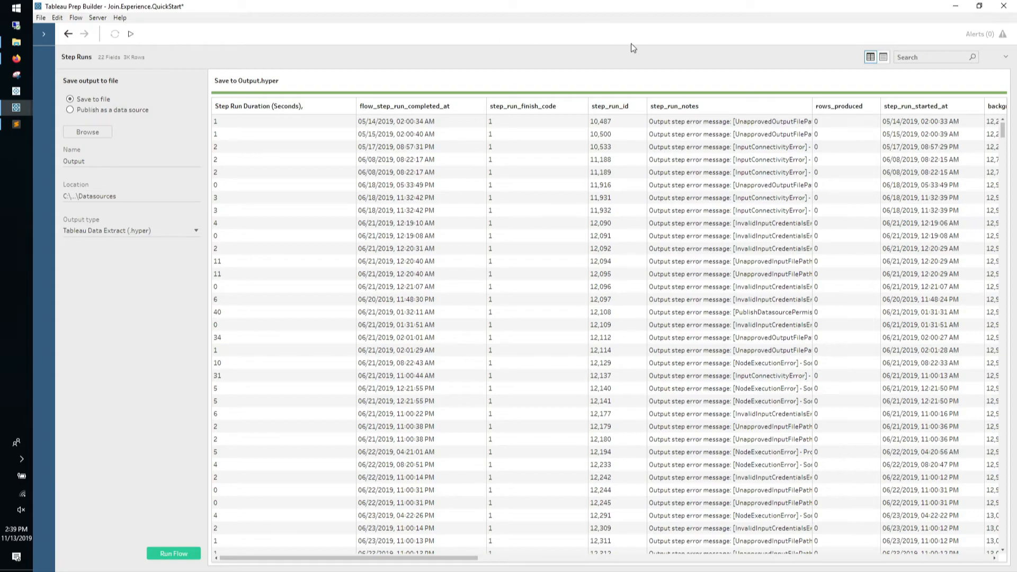
Switch the Step Runs output from saving a file to 'Publish as a data source'
{"action": "left_click_drag", "start_coordinate": [631, 47], "coordinate": [619, 240]}
{"action": "left_click", "coordinate": [143, 235]}
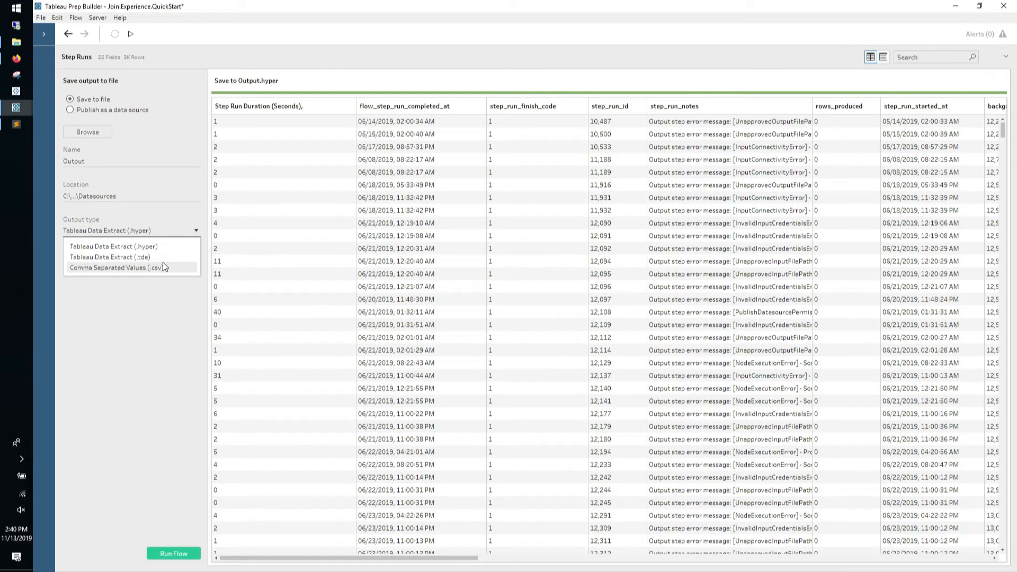
{"action": "left_click", "coordinate": [134, 137]}
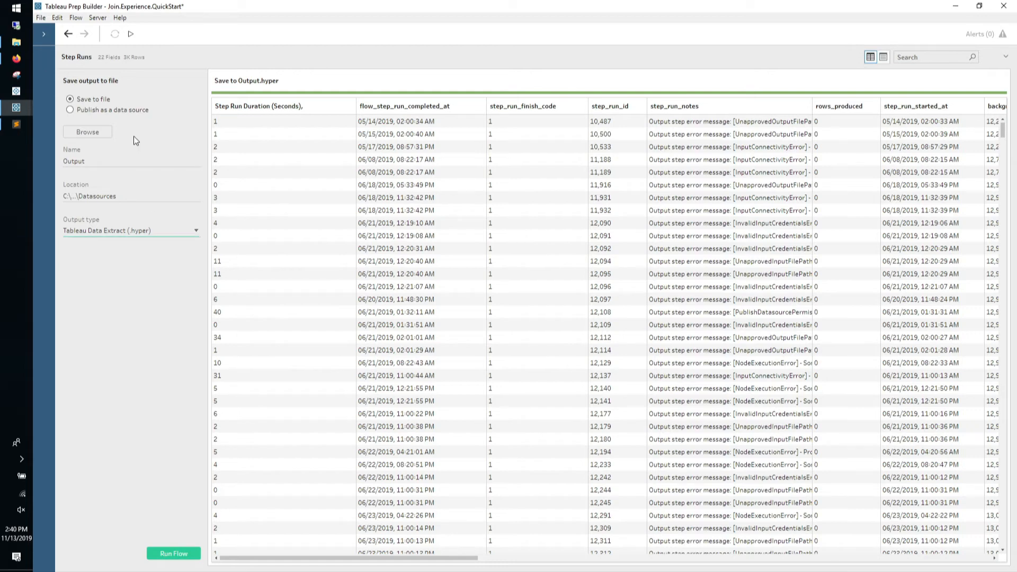
{"action": "left_click", "coordinate": [112, 112]}
{"action": "left_click", "coordinate": [115, 143]}
{"action": "left_click", "coordinate": [114, 140]}
Sign out and connect to the ec2 amazonaws server URL, accepting the insecure-connection warning
{"action": "left_click", "coordinate": [98, 18]}
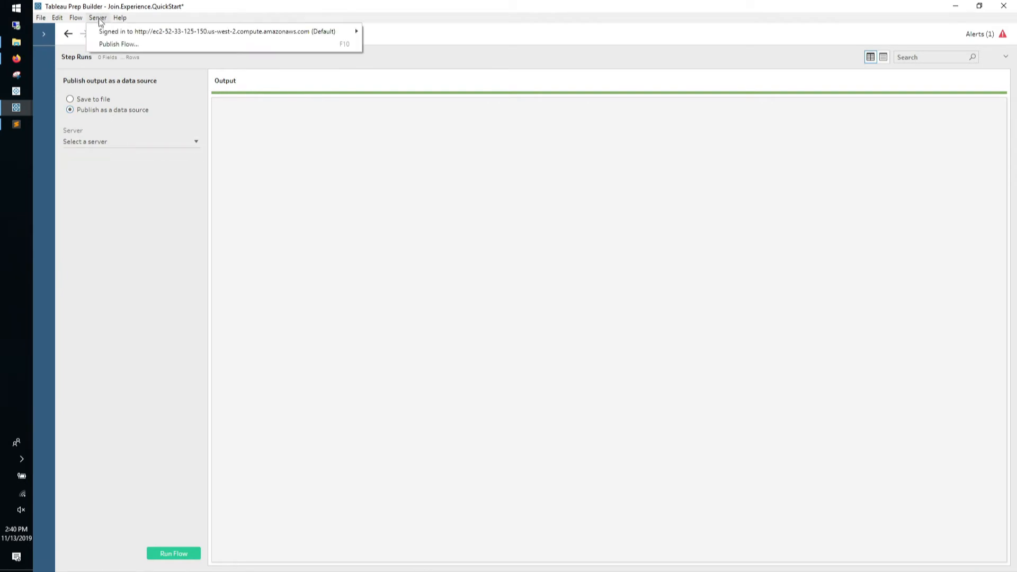
{"action": "left_click", "coordinate": [364, 33]}
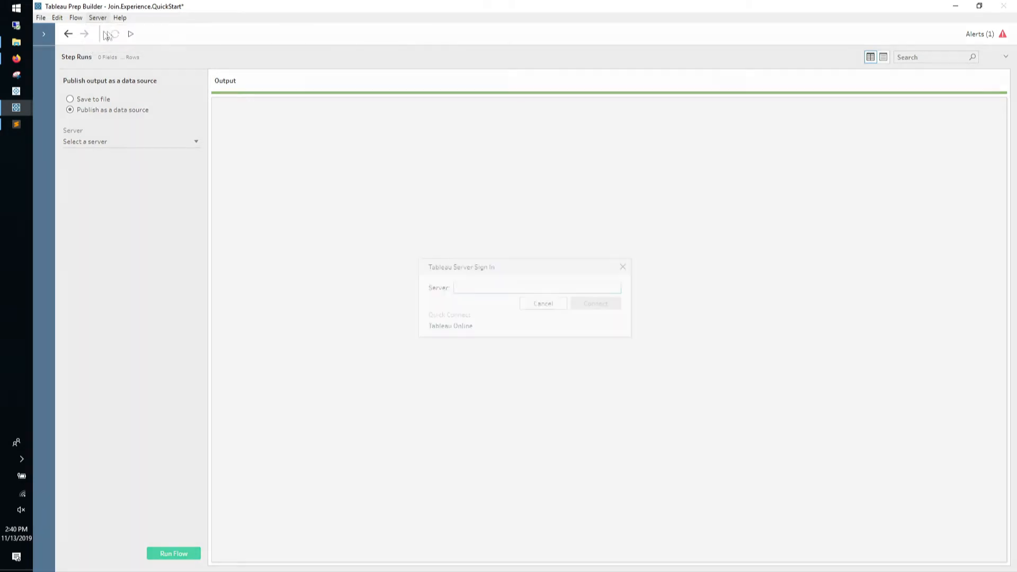
{"action": "type", "text": "http://"}
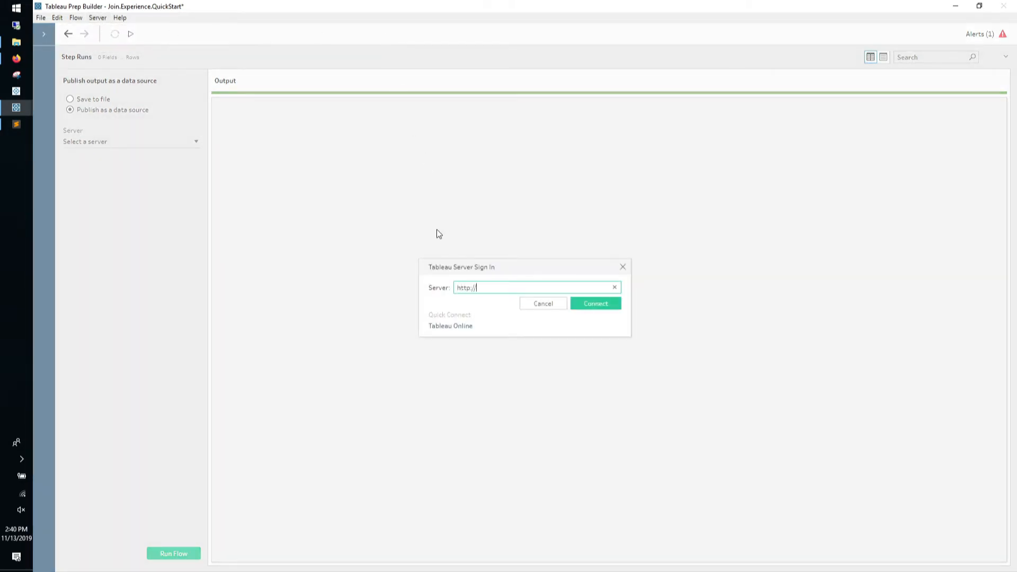
{"action": "key", "text": "alt+Tab"}
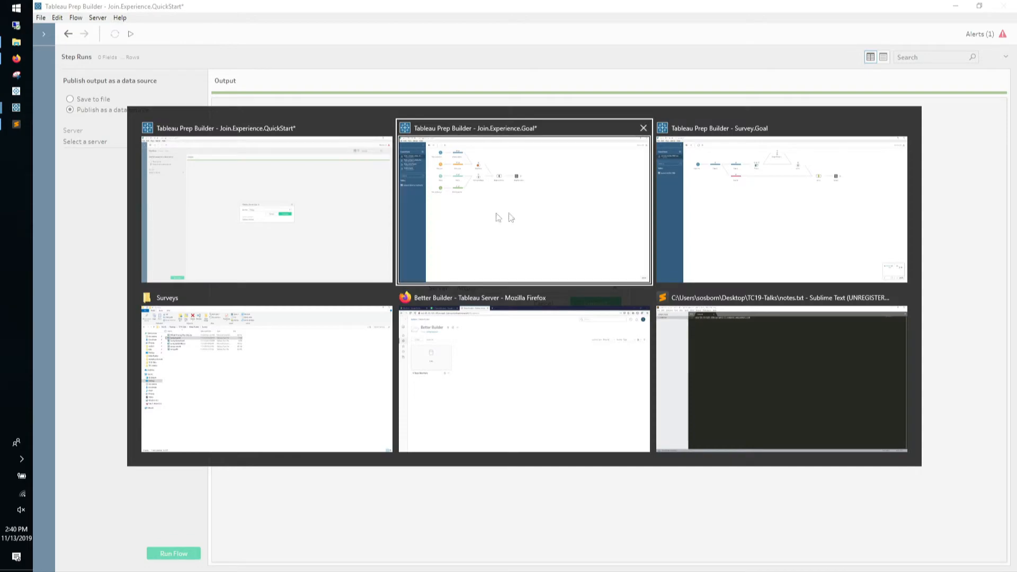
{"action": "left_click", "coordinate": [713, 347]}
{"action": "key", "text": "alt+Tab"}
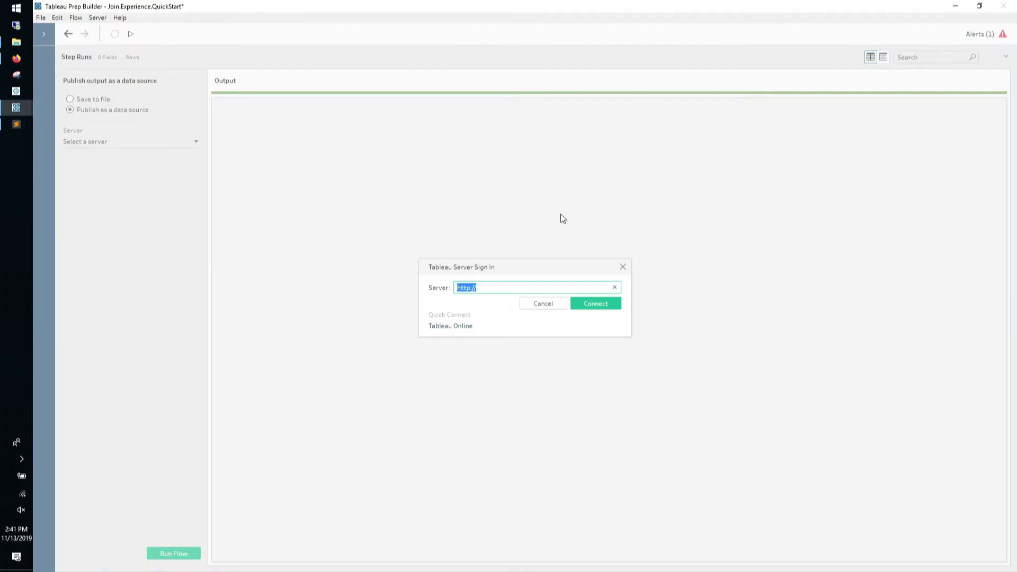
{"action": "key", "text": "End"}
{"action": "key", "text": "ctrl+v"}
{"action": "key", "text": "Return"}
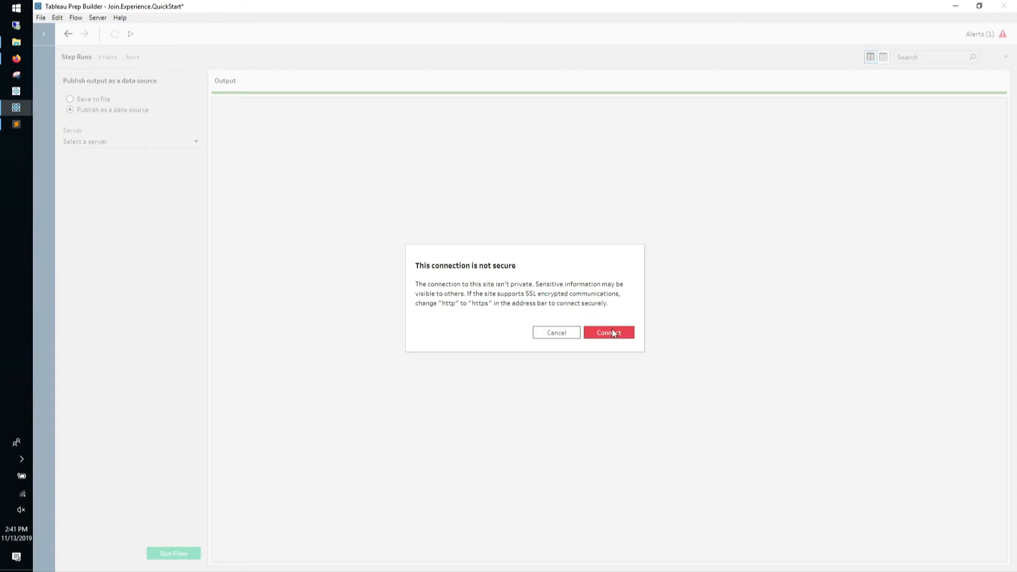
{"action": "left_click", "coordinate": [613, 332]}
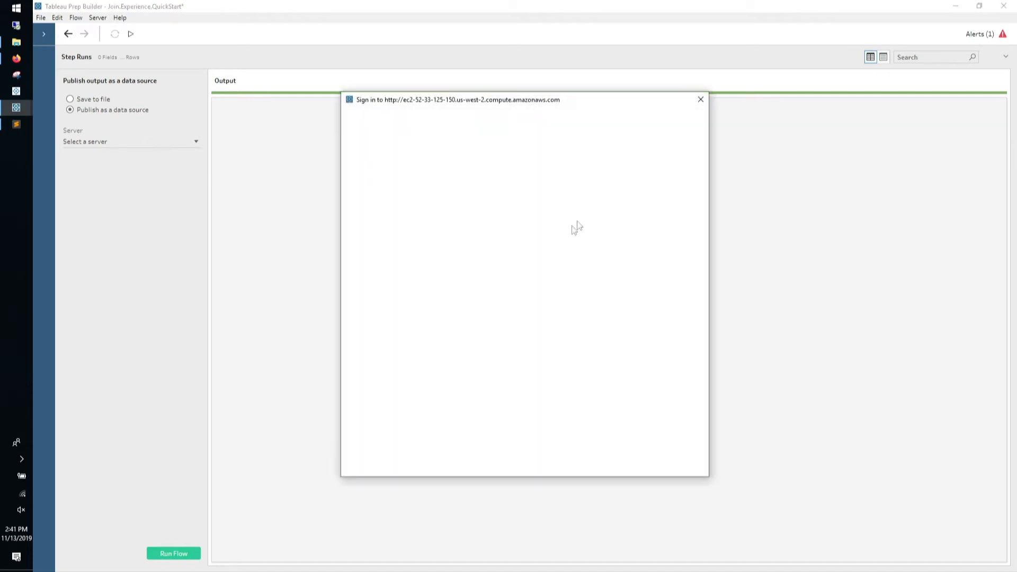
Sign in with the server username and password
{"action": "type", "text": "tcdemo"}
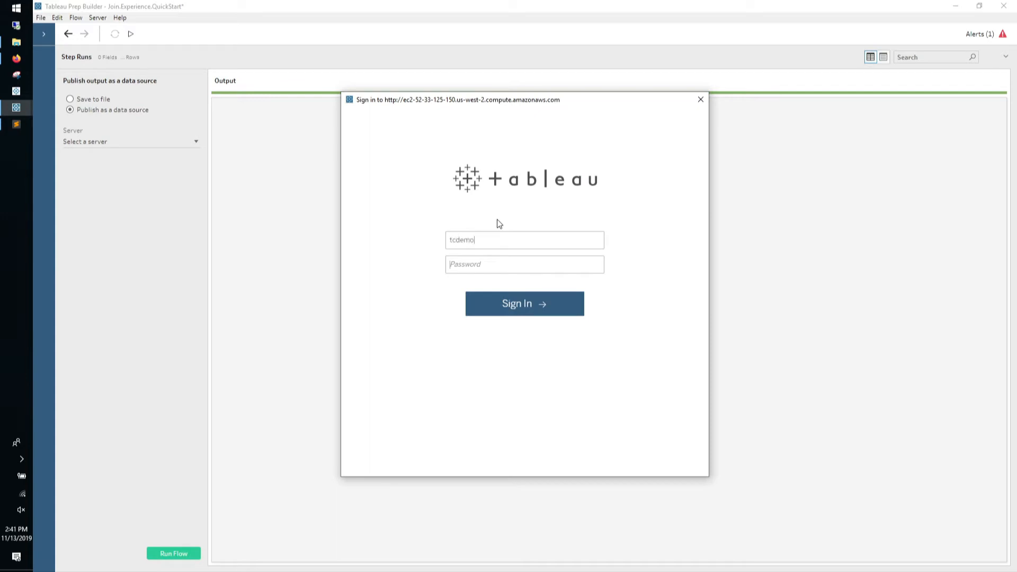
{"action": "key", "text": "Tab"}
{"action": "type", "text": "********"}
{"action": "key", "text": "Return"}
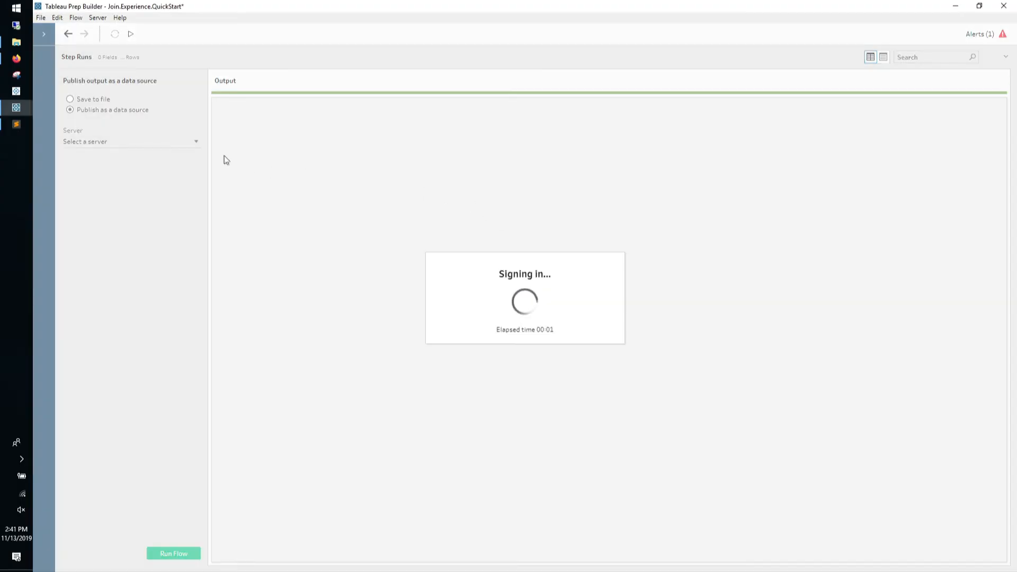
{"action": "left_click", "coordinate": [182, 141]}
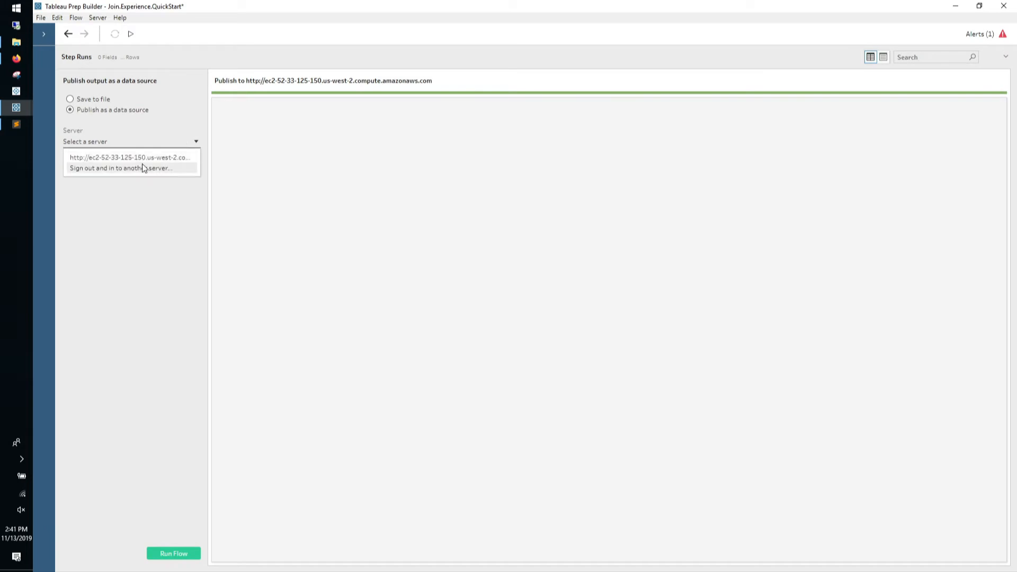
Set the Step Runs output destination to the ec2 server's Better Builder project
{"action": "left_click", "coordinate": [143, 159]}
{"action": "left_click", "coordinate": [140, 180]}
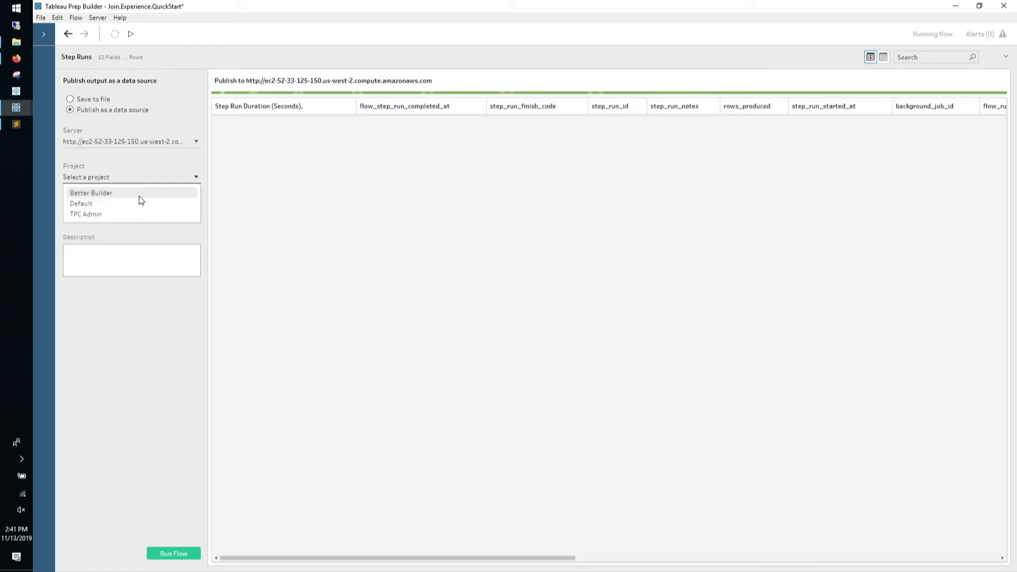
{"action": "left_click", "coordinate": [140, 193]}
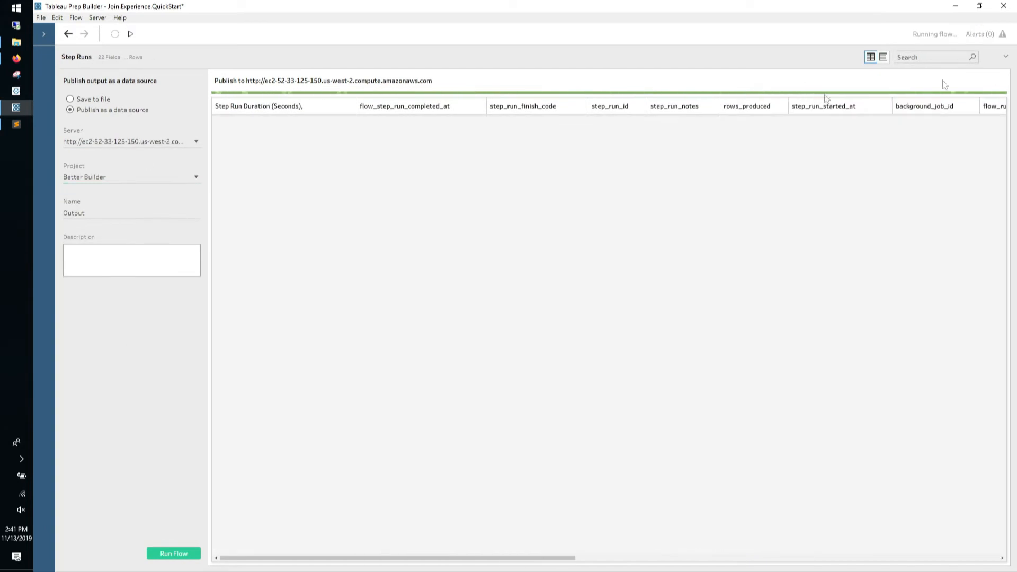
Rename the published data source from the default Output to 'Step Run History'
{"action": "double_click", "coordinate": [114, 213]}
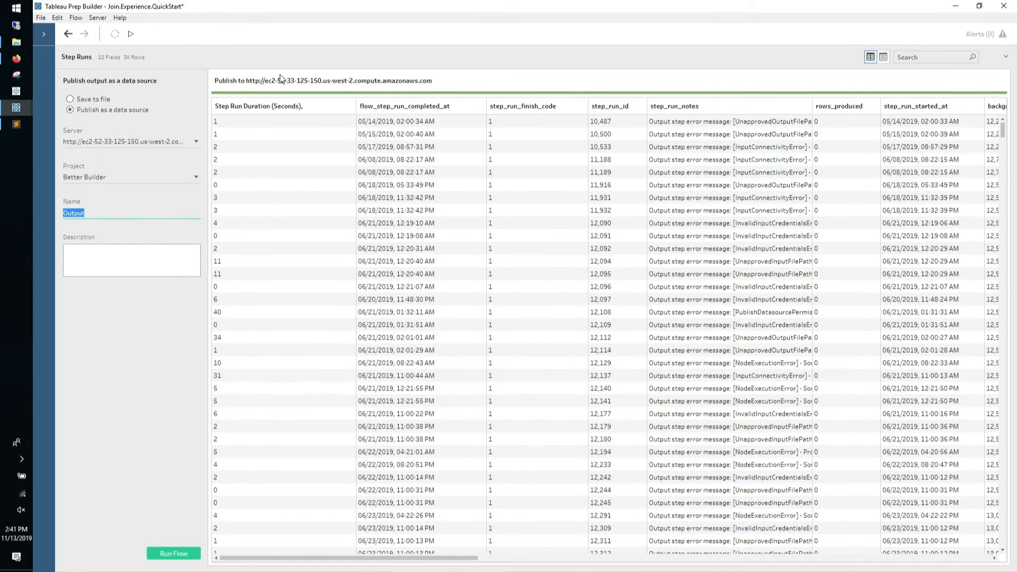
{"action": "left_click", "coordinate": [298, 50]}
{"action": "left_click_drag", "start_coordinate": [308, 48], "coordinate": [295, 212]}
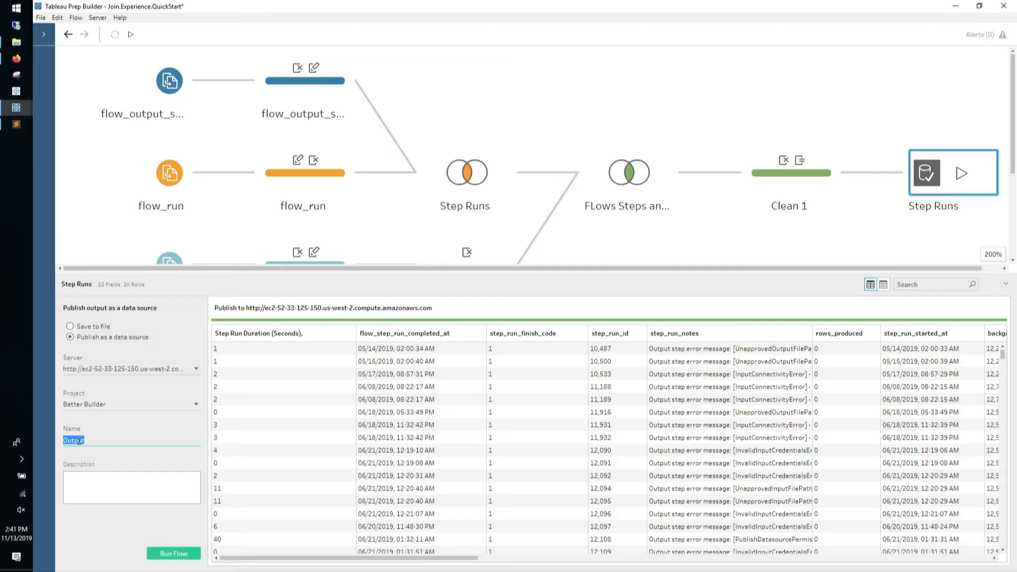
{"action": "type", "text": "Step"}
{"action": "type", "text": "R"}
{"action": "type", "text": "un History"}
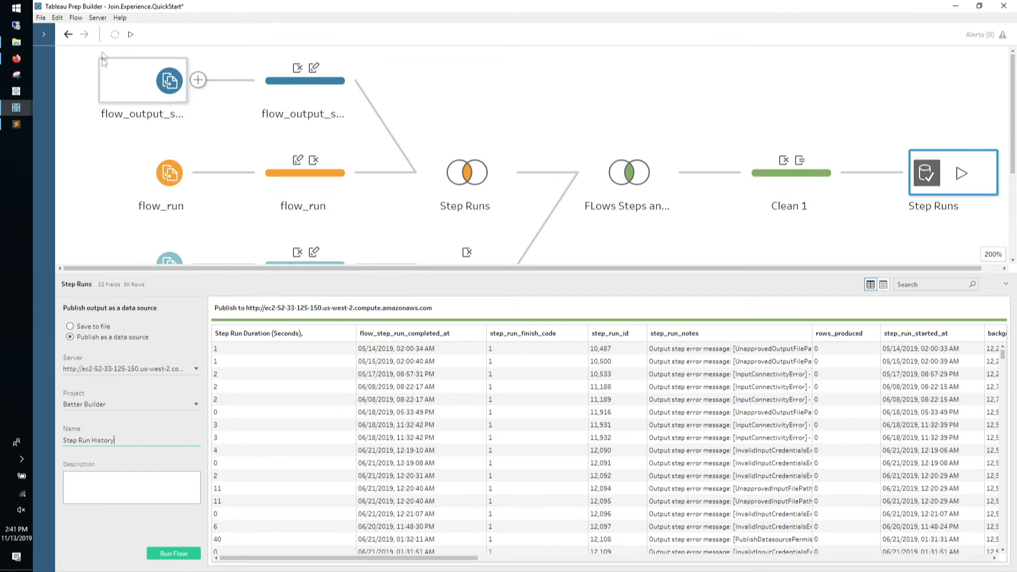
{"action": "left_click", "coordinate": [99, 20]}
Start publishing the whole flow with Better Builder as the destination project
{"action": "left_click", "coordinate": [116, 43]}
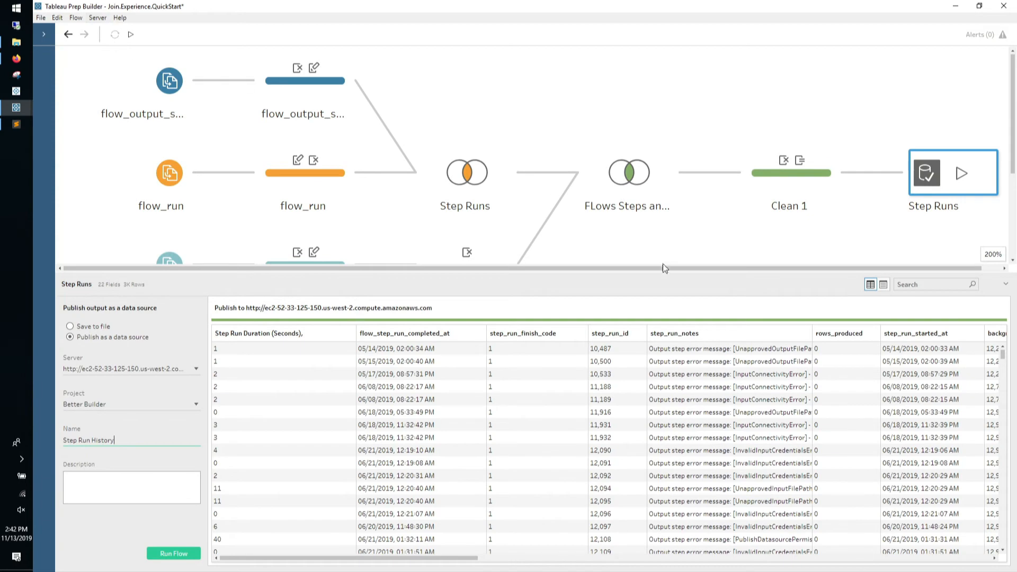
{"action": "left_click", "coordinate": [488, 229]}
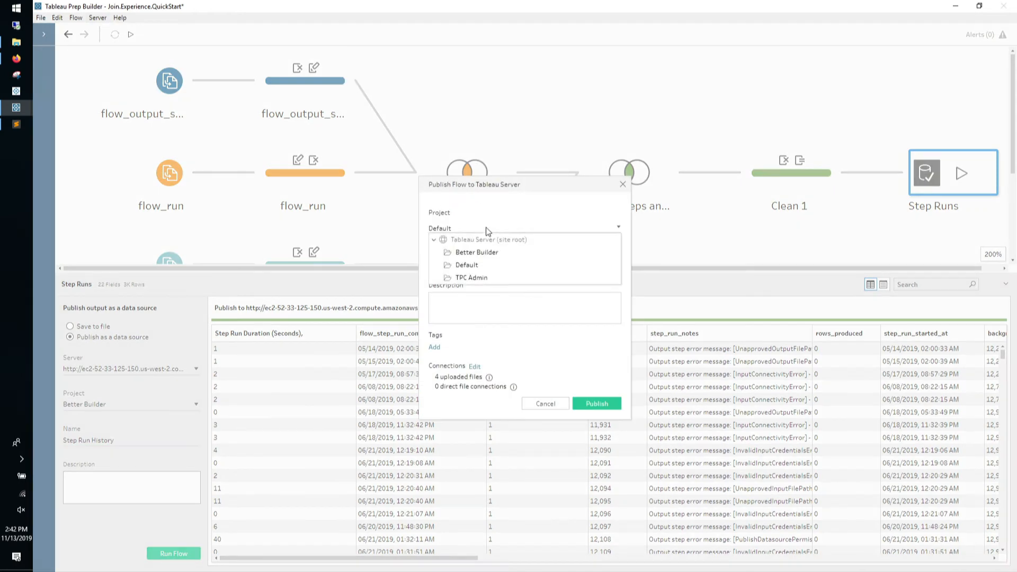
{"action": "left_click", "coordinate": [479, 252]}
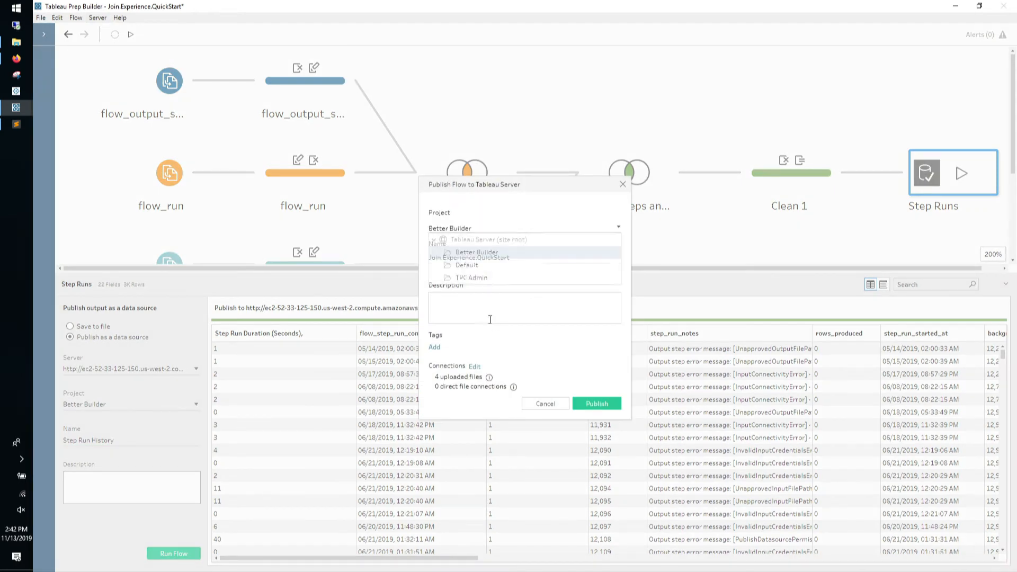
Review the four uploaded extract file connections, then publish the flow to the server
{"action": "left_click", "coordinate": [475, 367]}
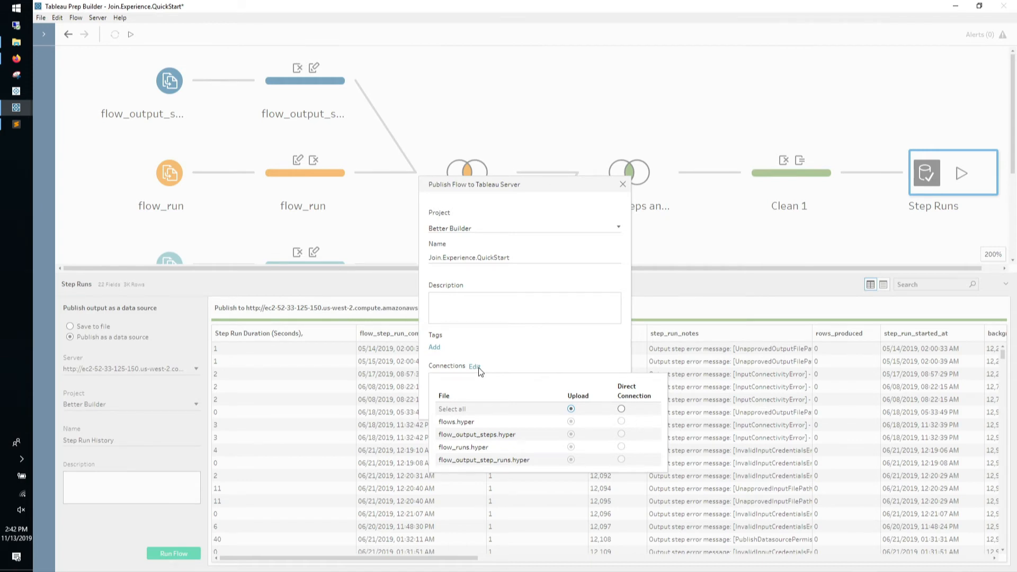
{"action": "left_click", "coordinate": [491, 358]}
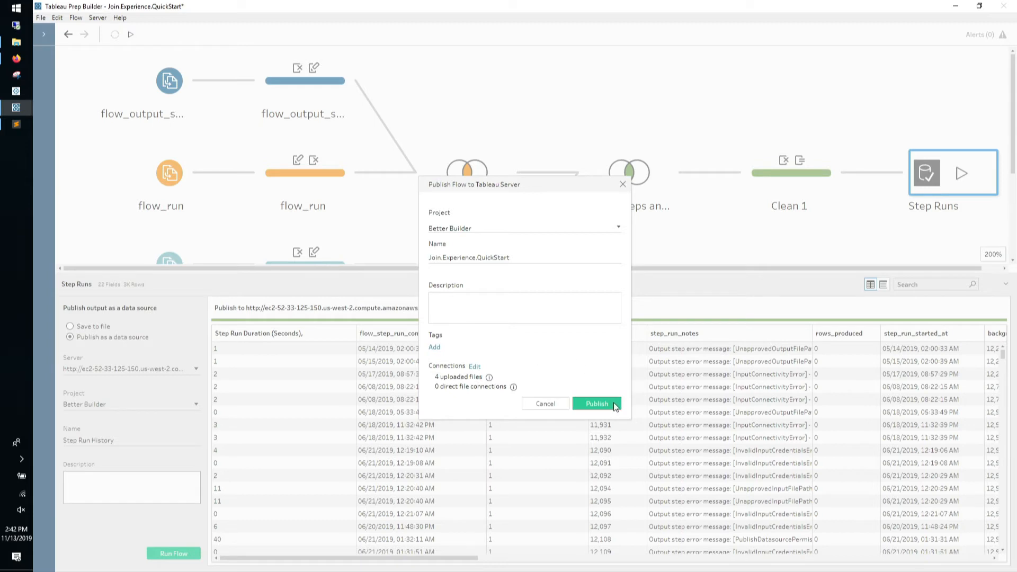
{"action": "left_click", "coordinate": [611, 403]}
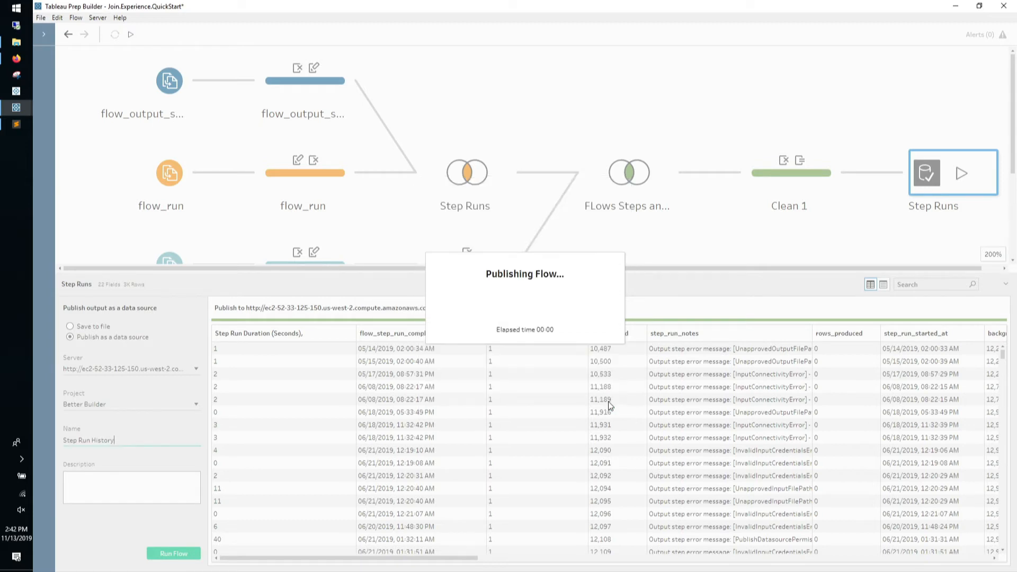
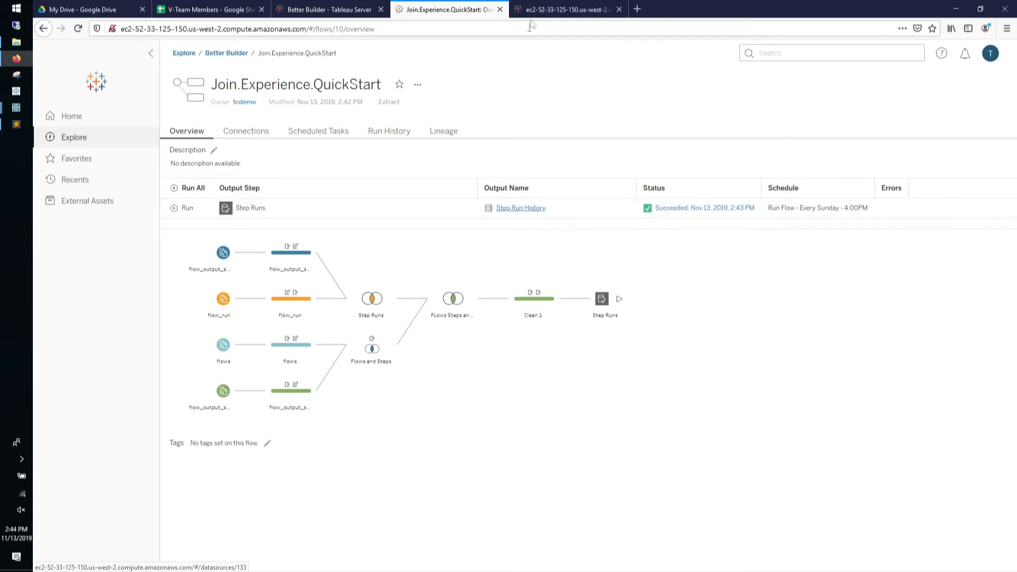
Open the Step Run History output data source and create a new web-authored workbook from it
{"action": "left_click", "coordinate": [537, 6]}
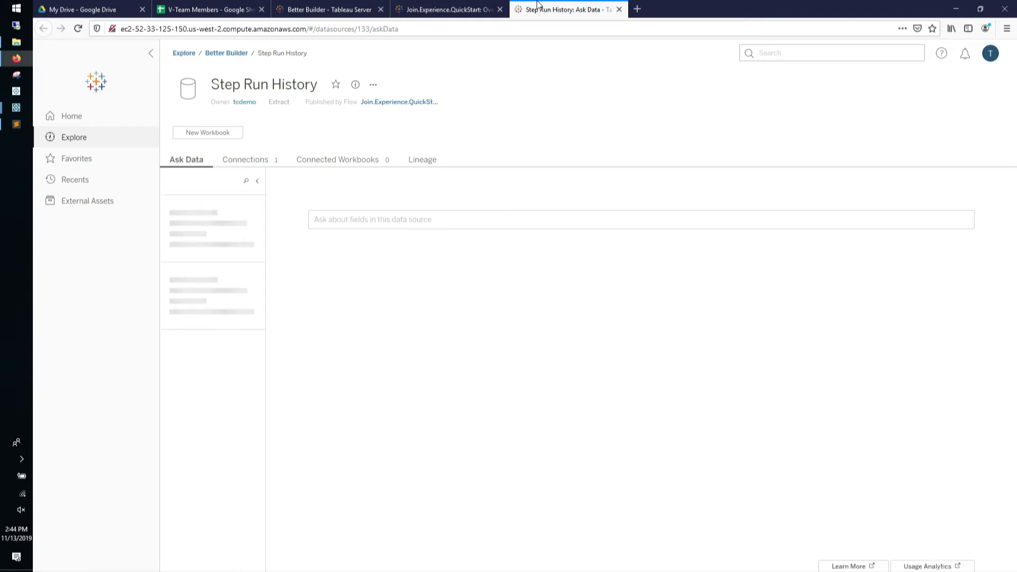
{"action": "left_click", "coordinate": [234, 135]}
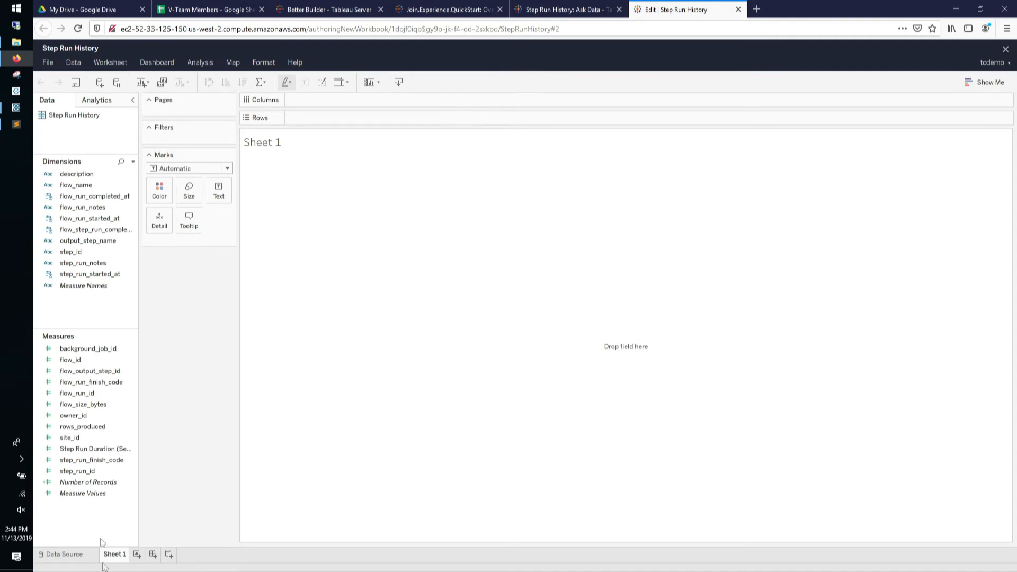
Show Number of Records in the view to confirm 3,225 rows, then close the workbook
{"action": "left_click_drag", "start_coordinate": [88, 483], "coordinate": [367, 274]}
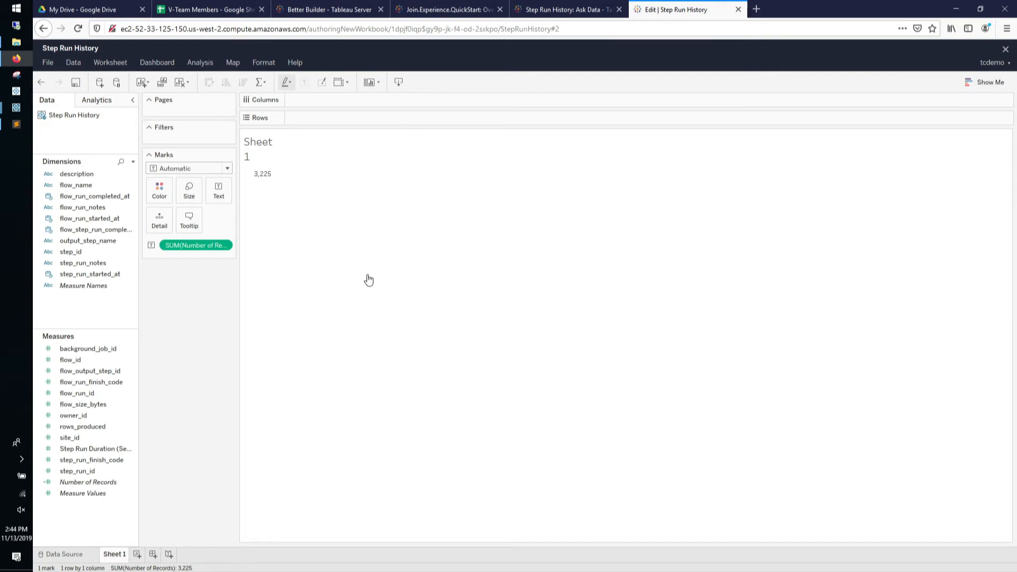
{"action": "middle_click", "coordinate": [658, 15]}
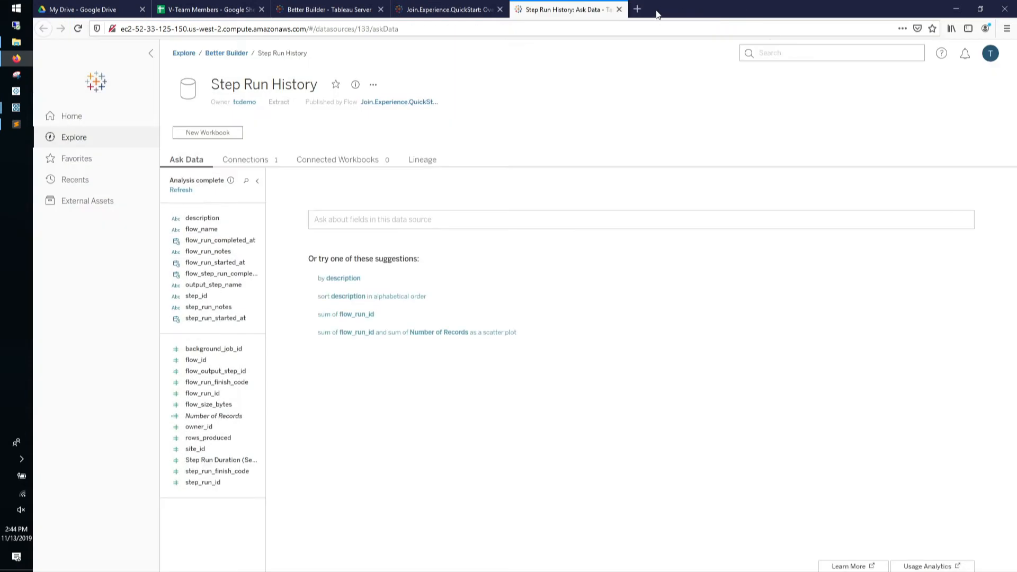
Go to the publishing Join.Experience.QuickStart flow and list its four .hyper inputs and Step Runs output
{"action": "left_click", "coordinate": [387, 103]}
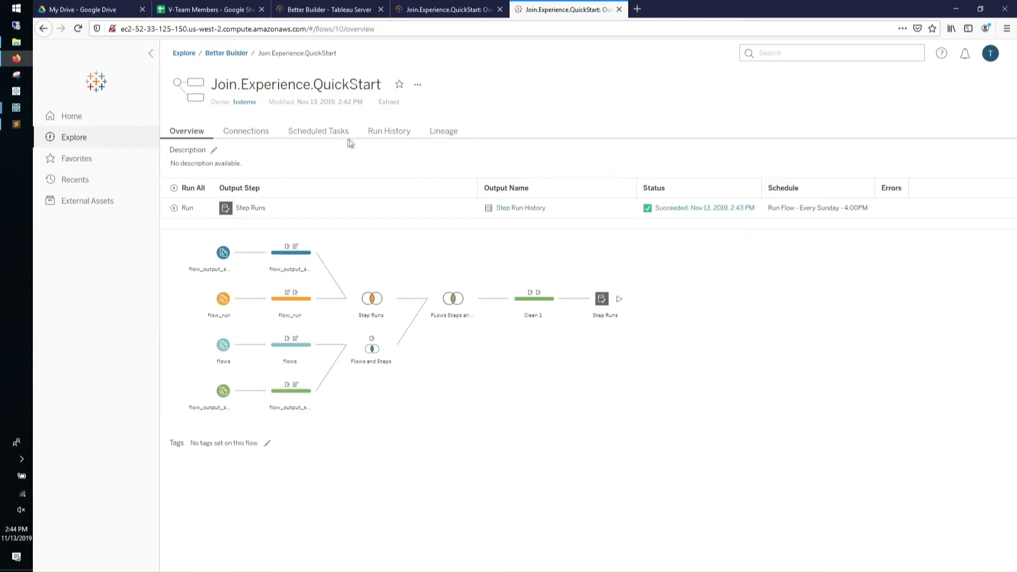
{"action": "left_click", "coordinate": [249, 135]}
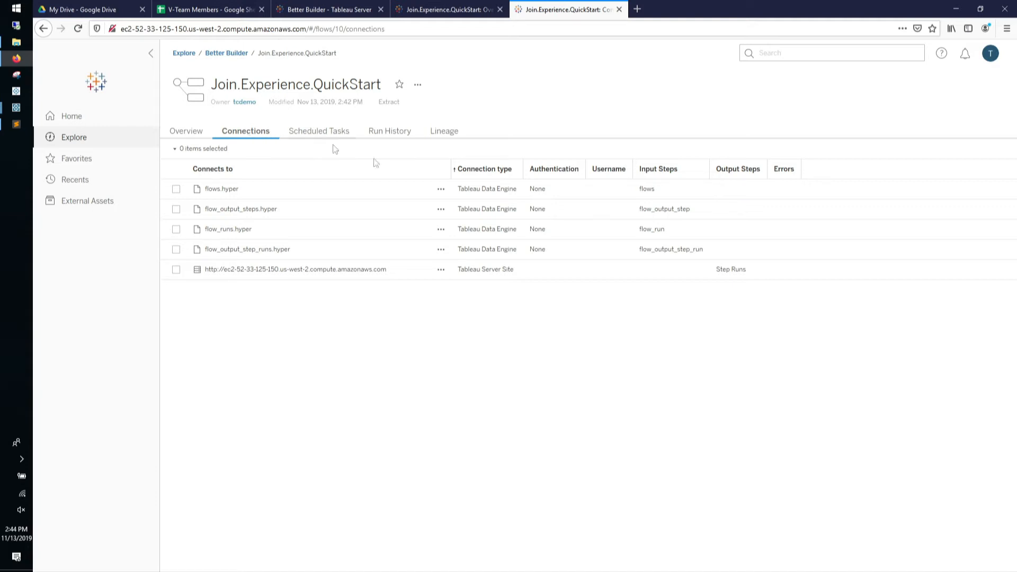
Inspect the flows.hyper connection options and the flow's actions, then collapse the navigation sidebar
{"action": "left_click", "coordinate": [443, 192]}
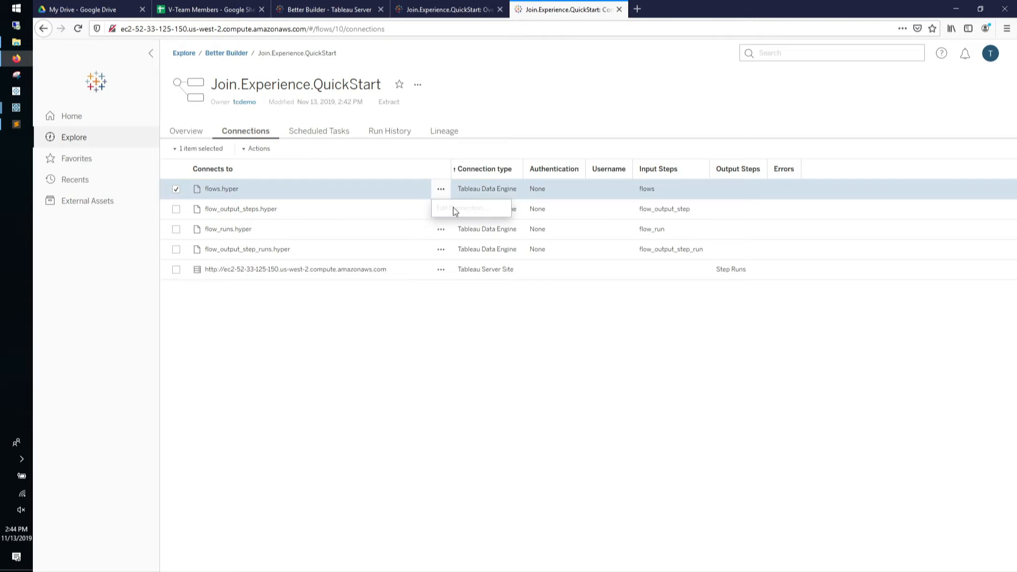
{"action": "left_click", "coordinate": [438, 149]}
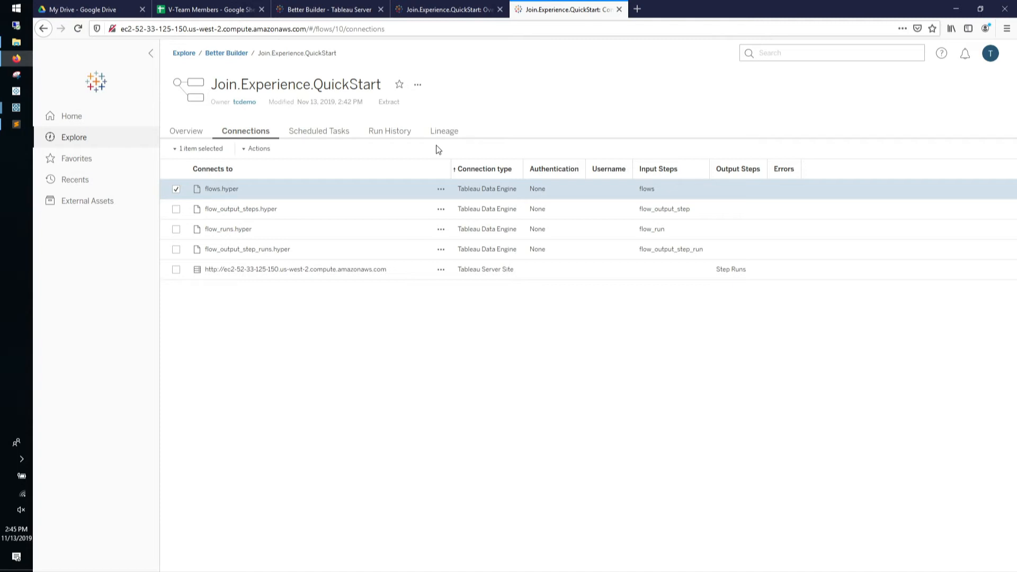
{"action": "left_click", "coordinate": [418, 86]}
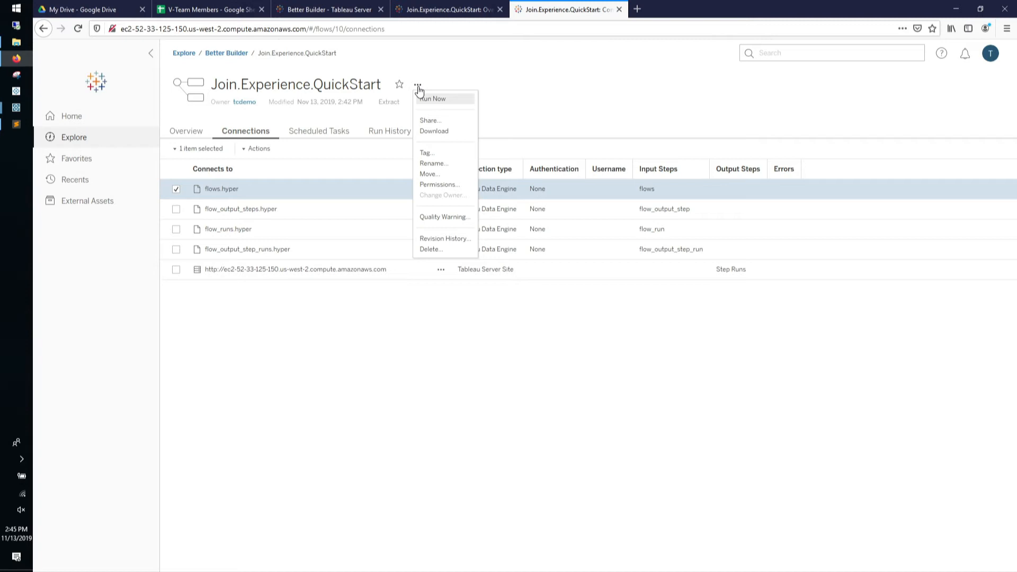
{"action": "left_click", "coordinate": [538, 78]}
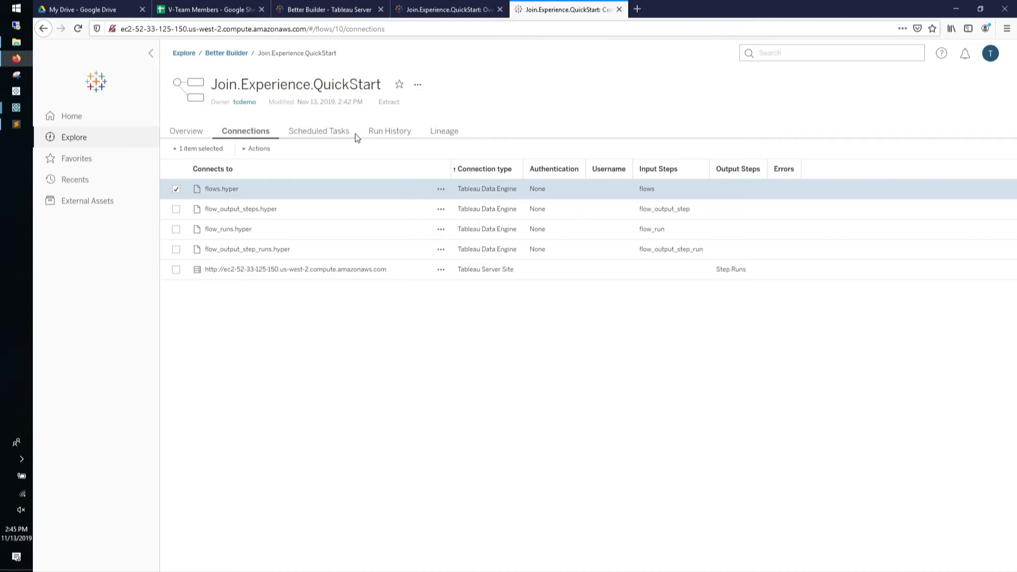
{"action": "left_click", "coordinate": [151, 53]}
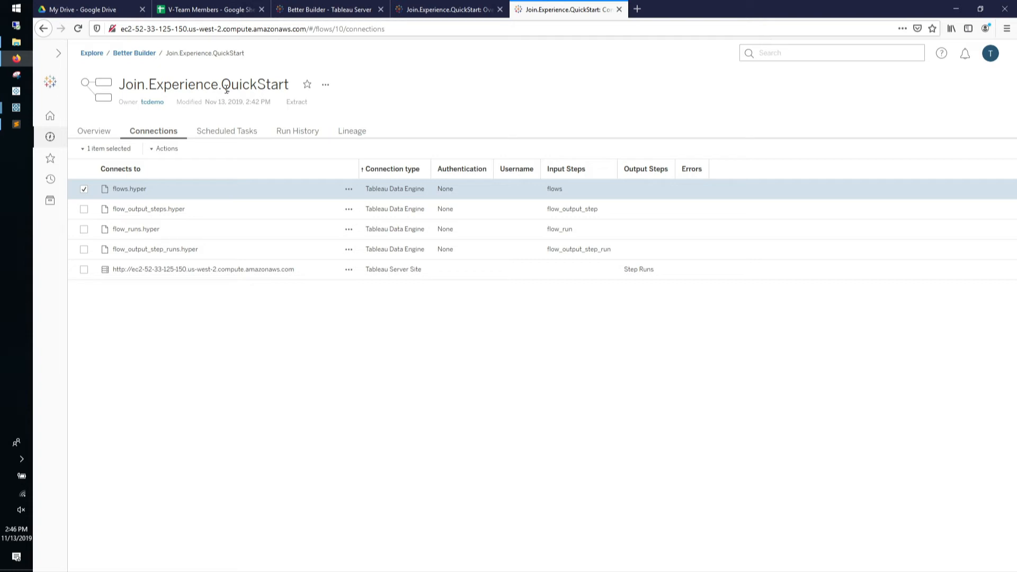
Bring the Survey.Goal flow window forward, then advance to the bulleted Join Experience slide
{"action": "mouse_move", "coordinate": [16, 107]}
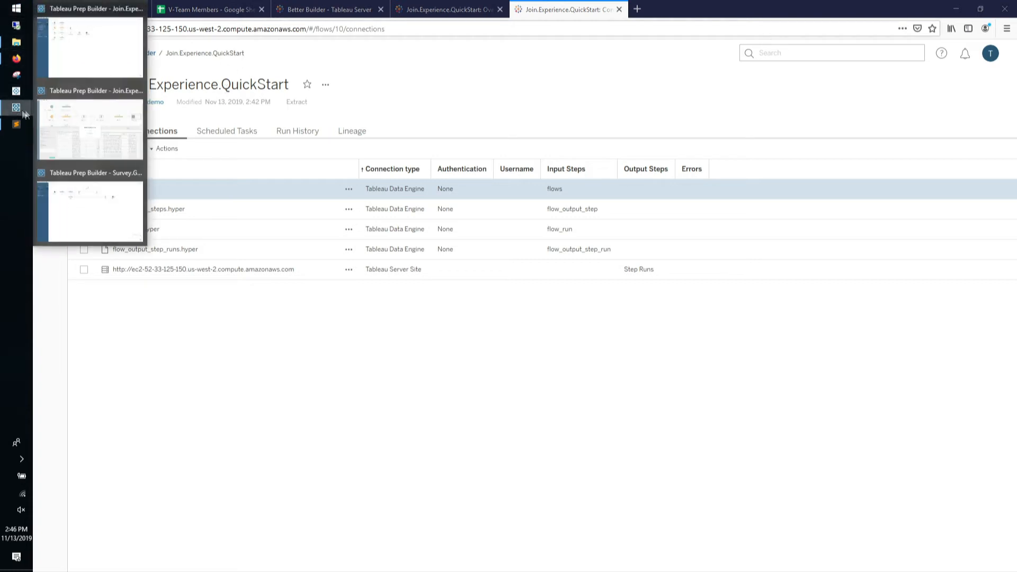
{"action": "left_click", "coordinate": [103, 215]}
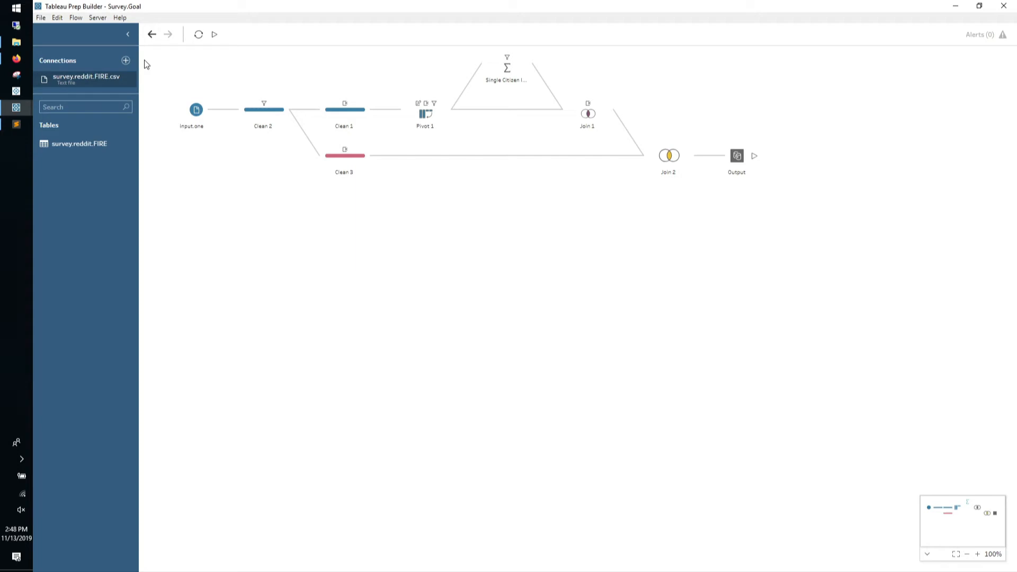
{"action": "left_click", "coordinate": [23, 111]}
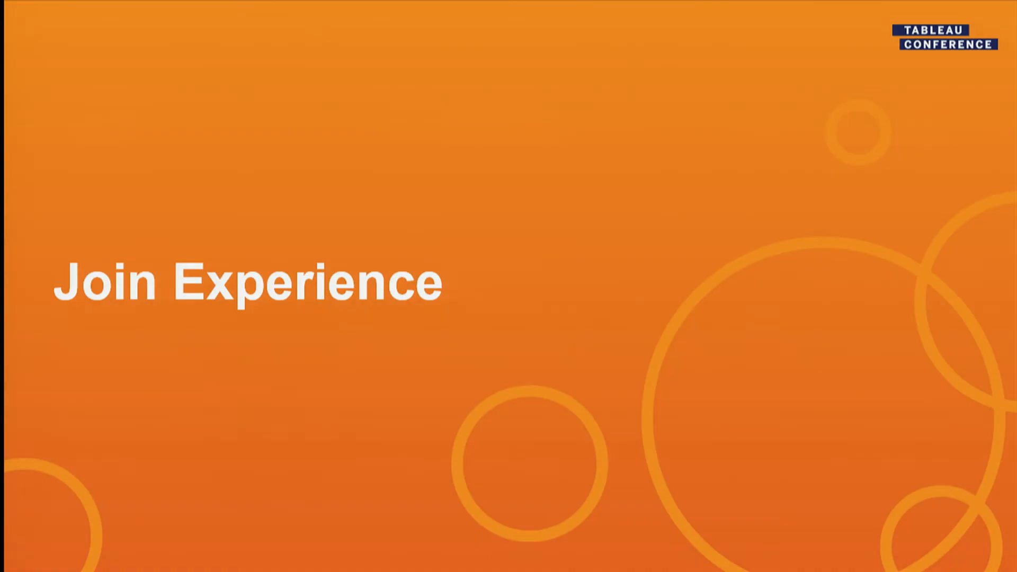
{"action": "key", "text": "Right"}
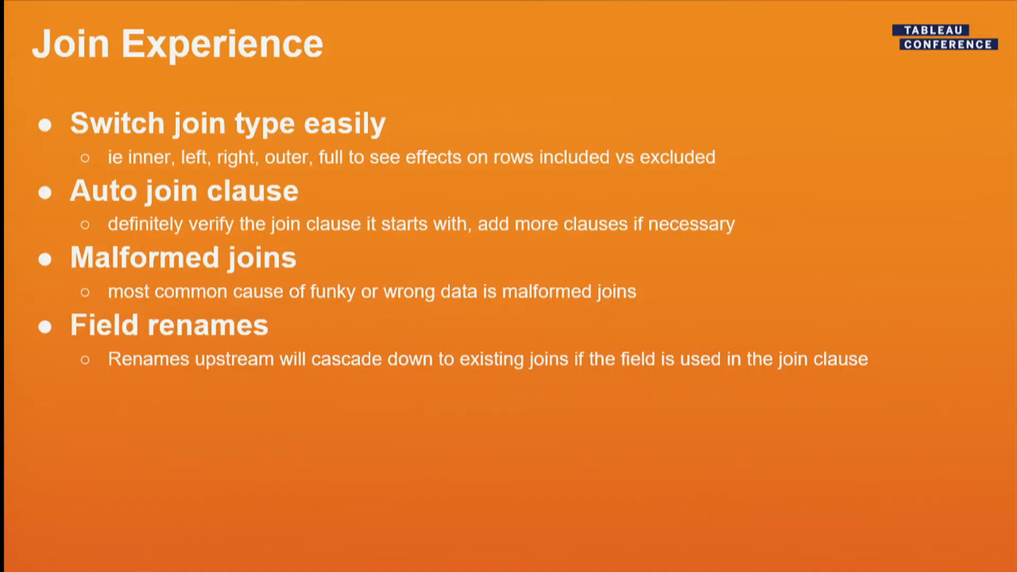
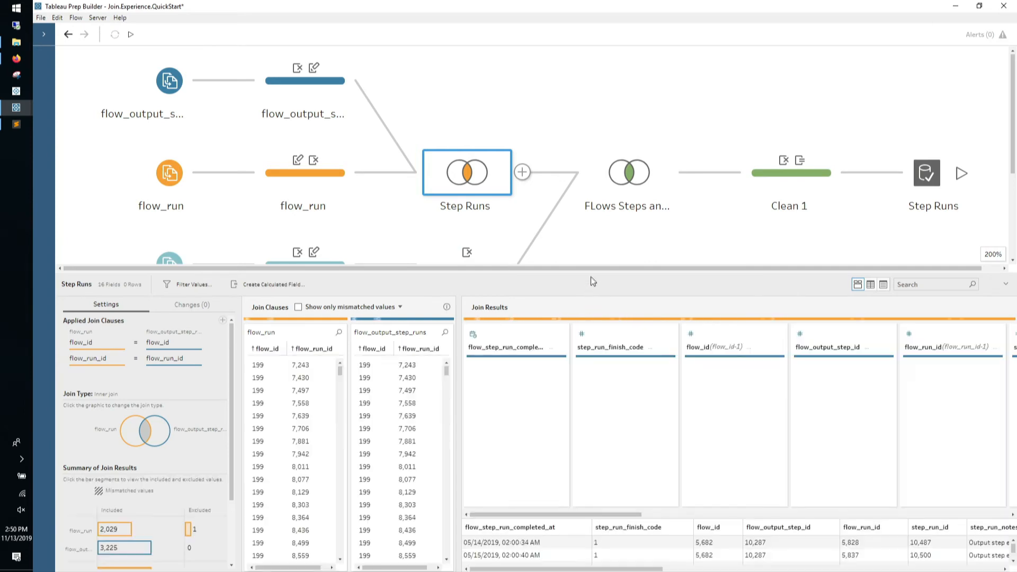
Expand the Step Runs join details to show its flow_id and flow_run_id clauses and 3,225 rows
{"action": "left_click_drag", "start_coordinate": [592, 268], "coordinate": [539, 42]}
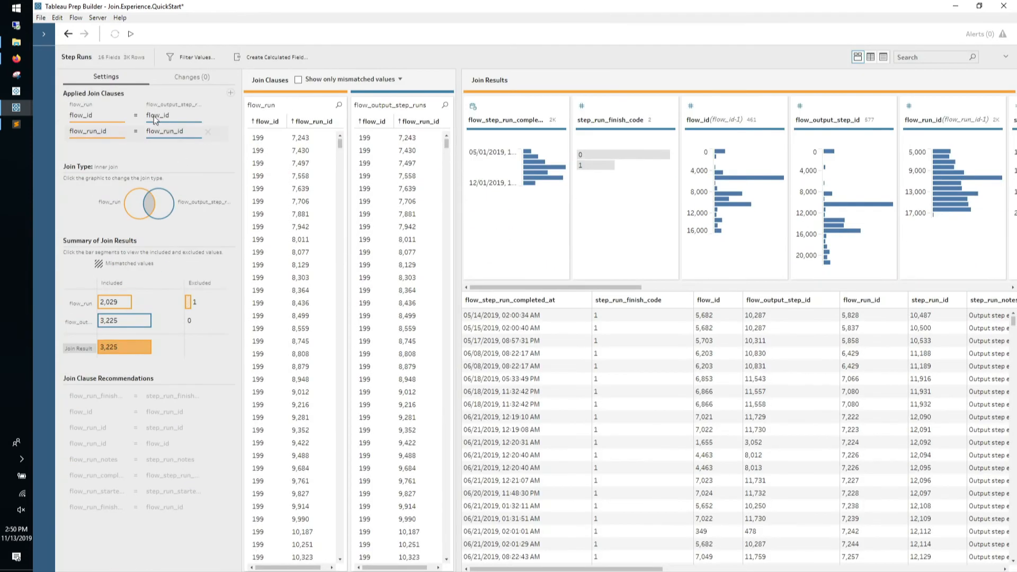
Review the comparison operators available for the flow_id = flow_id join clause
{"action": "left_click", "coordinate": [136, 116]}
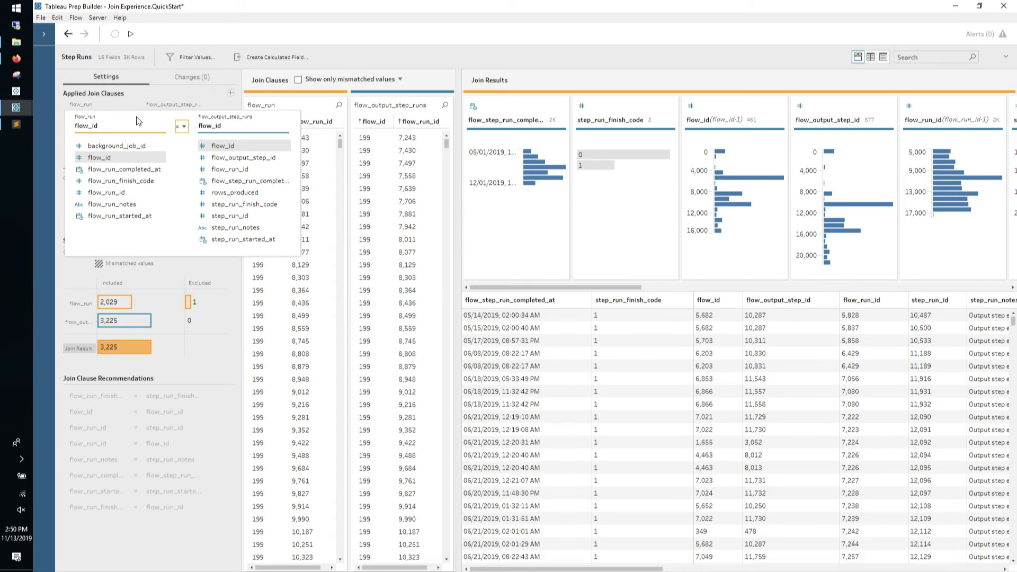
{"action": "left_click", "coordinate": [184, 127]}
{"action": "left_click", "coordinate": [191, 95]}
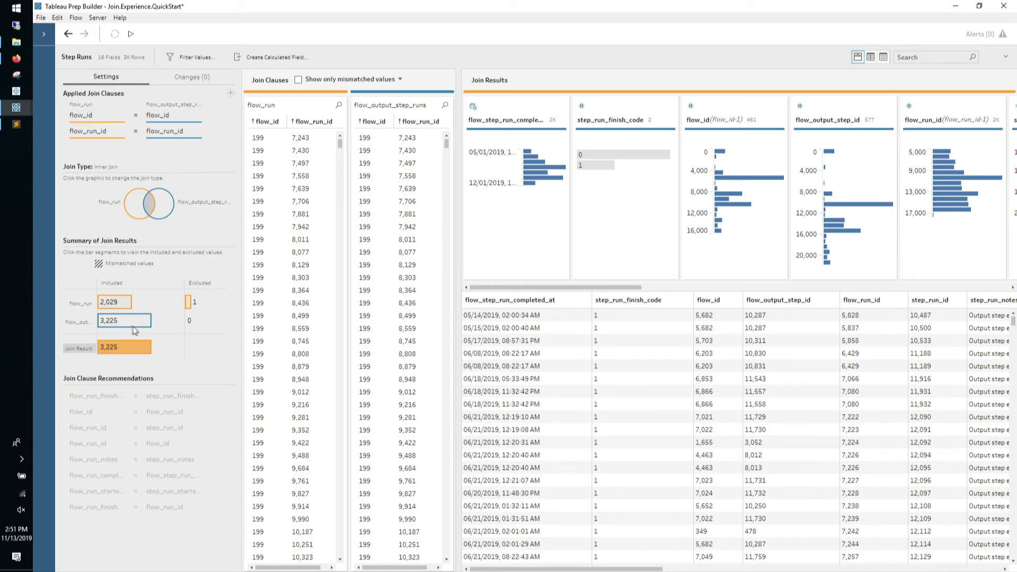
Switch the Step Runs join to Unmatched only, leaving a single all-null row
{"action": "mouse_move", "coordinate": [186, 308]}
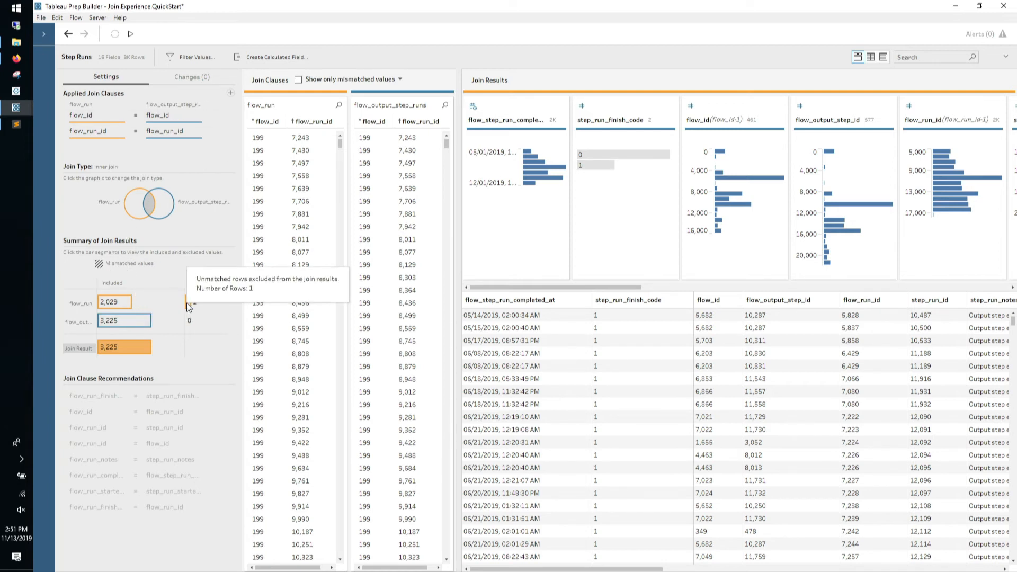
{"action": "left_click", "coordinate": [136, 213]}
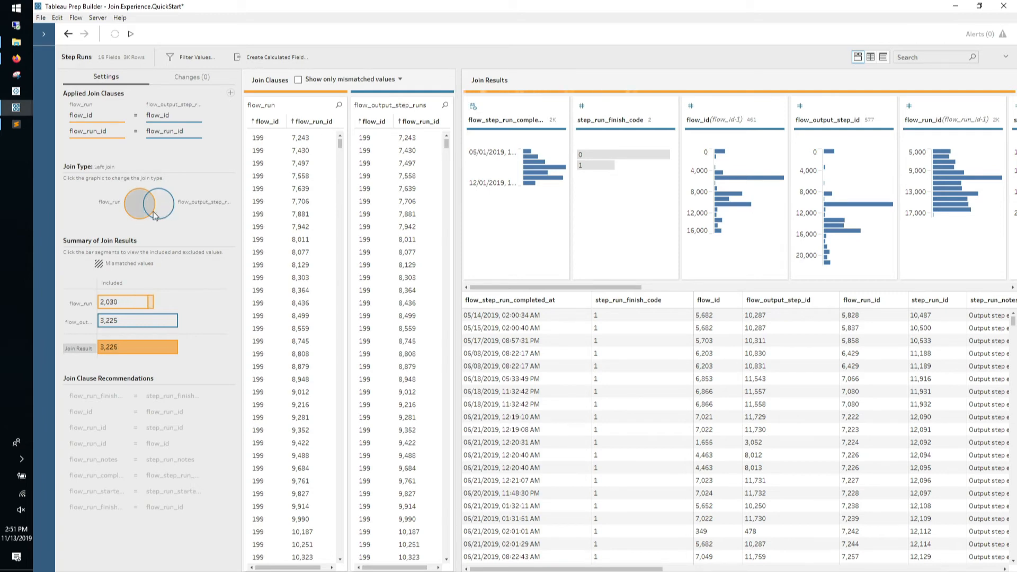
{"action": "left_click", "coordinate": [157, 214]}
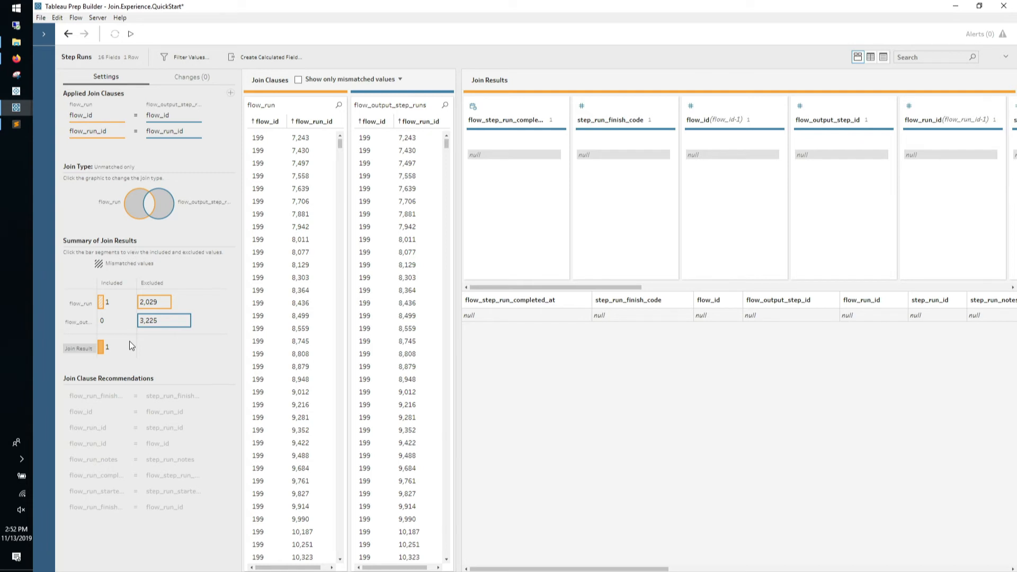
{"action": "left_click", "coordinate": [1006, 56]}
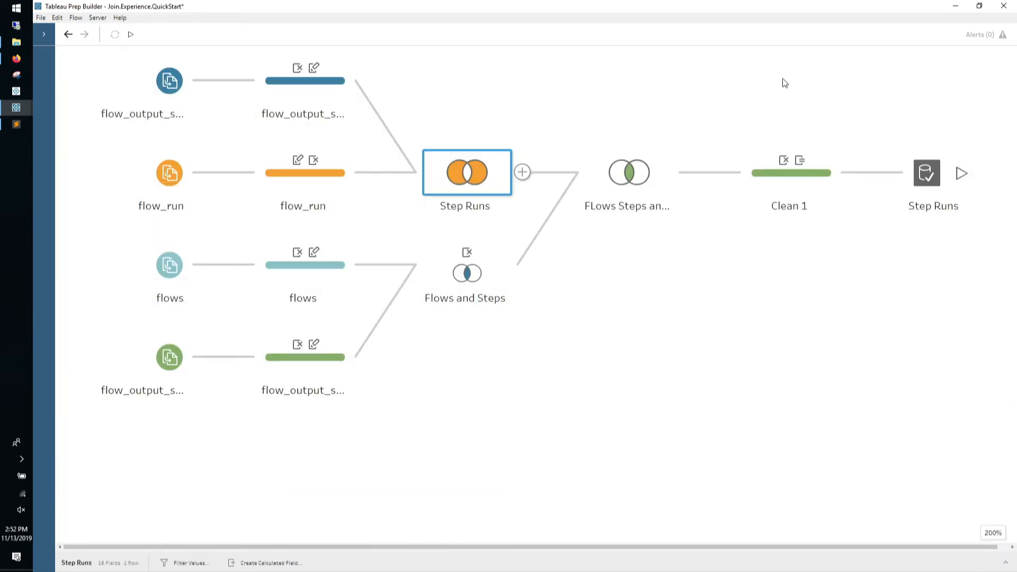
Minimize the Join.Experience.QuickStart window and bring up the Surveys folder in File Explorer
{"action": "left_click", "coordinate": [955, 7]}
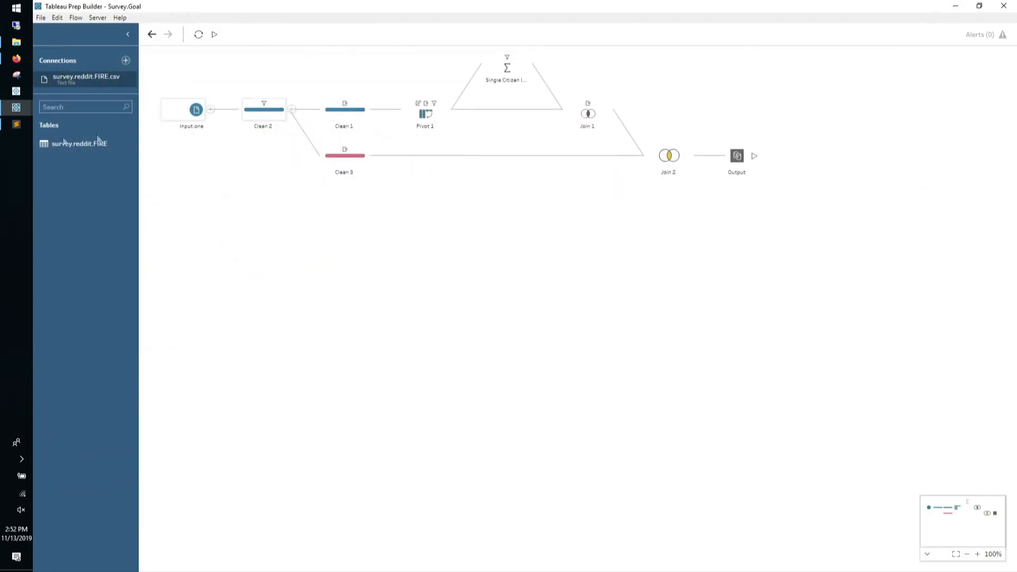
{"action": "mouse_move", "coordinate": [21, 67]}
{"action": "left_click", "coordinate": [17, 42]}
Open survey.reddit.FIRE.csv in Excel at 148% zoom and scroll across its country columns
{"action": "double_click", "coordinate": [196, 149]}
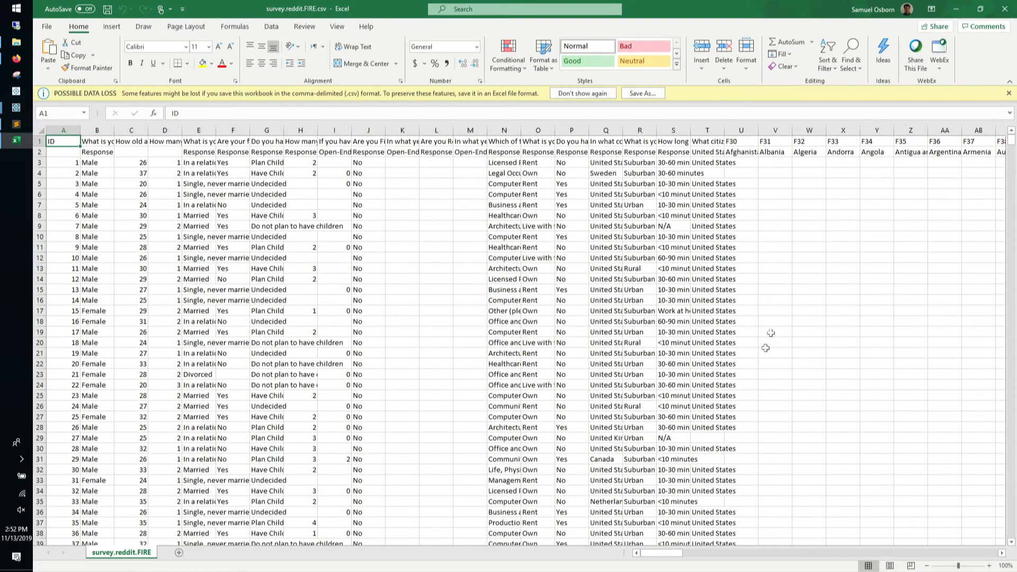
{"action": "left_click", "coordinate": [974, 566]}
{"action": "left_click", "coordinate": [962, 567]}
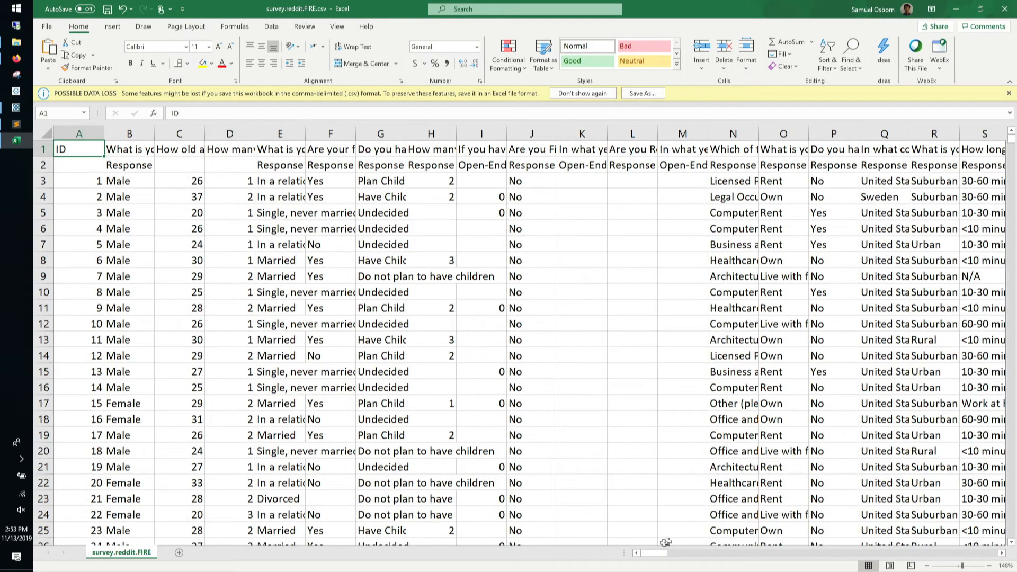
{"action": "left_click_drag", "start_coordinate": [660, 561], "coordinate": [789, 556]}
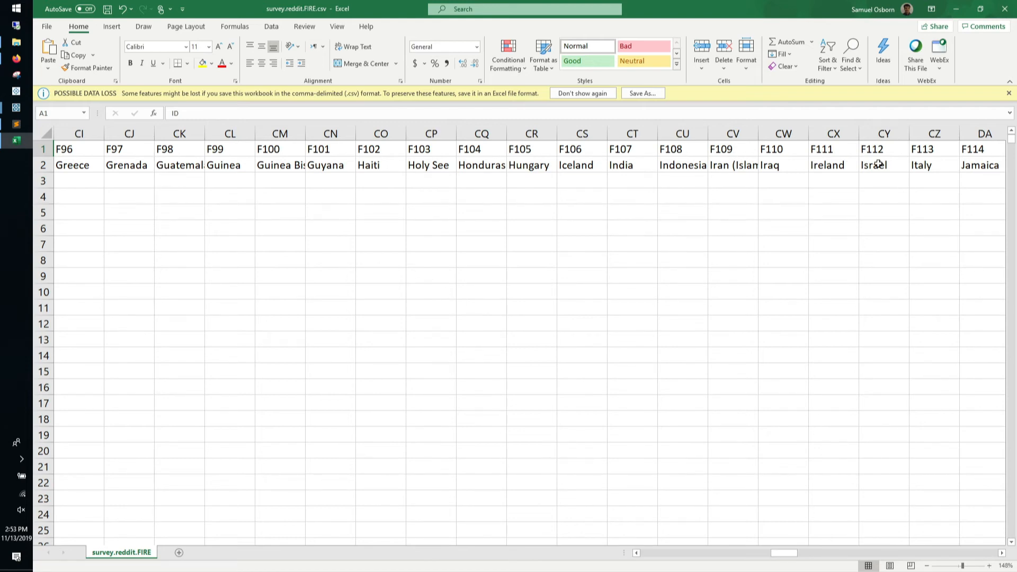
{"action": "left_click", "coordinate": [759, 554]}
{"action": "left_click_drag", "start_coordinate": [745, 556], "coordinate": [683, 559]}
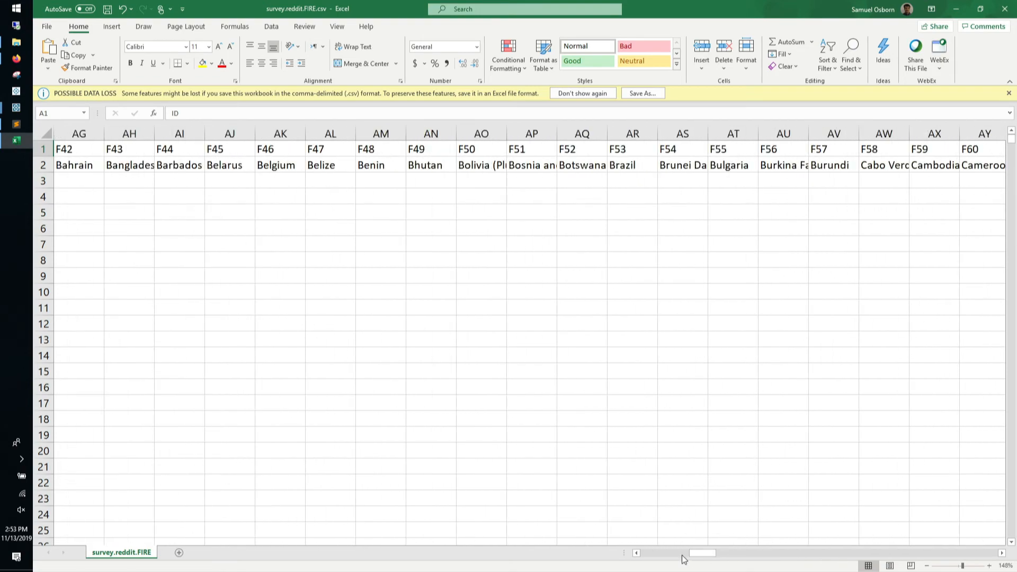
{"action": "left_click", "coordinate": [682, 555]}
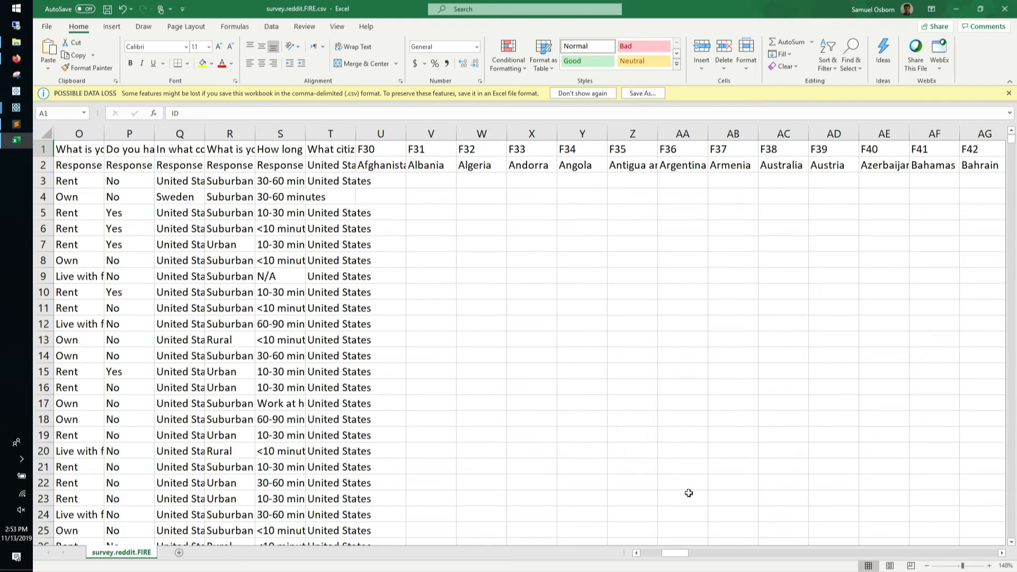
{"action": "left_click_drag", "start_coordinate": [677, 554], "coordinate": [652, 555]}
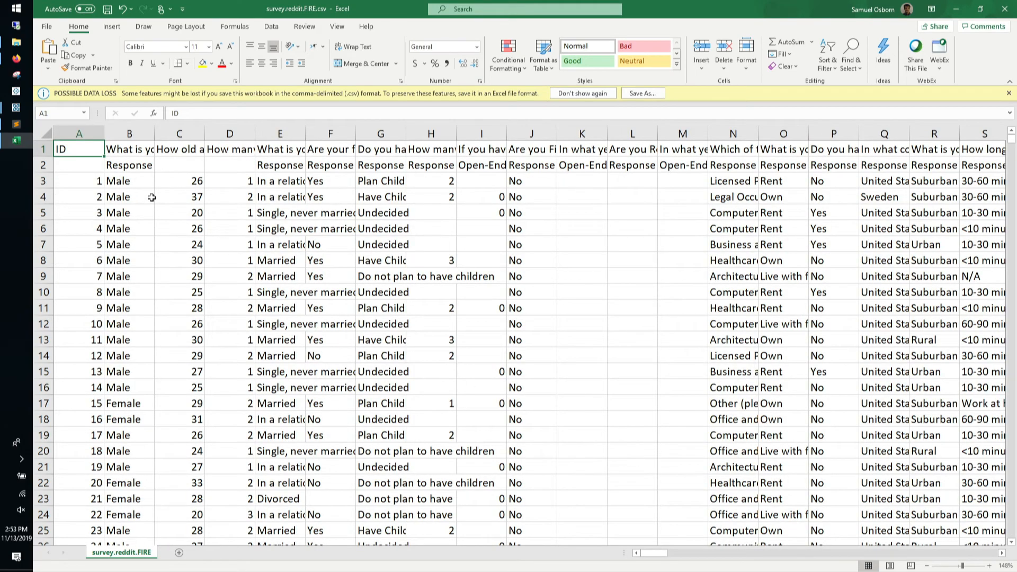
Select the ID column A and cell A2, then close the workbook
{"action": "left_click", "coordinate": [85, 133]}
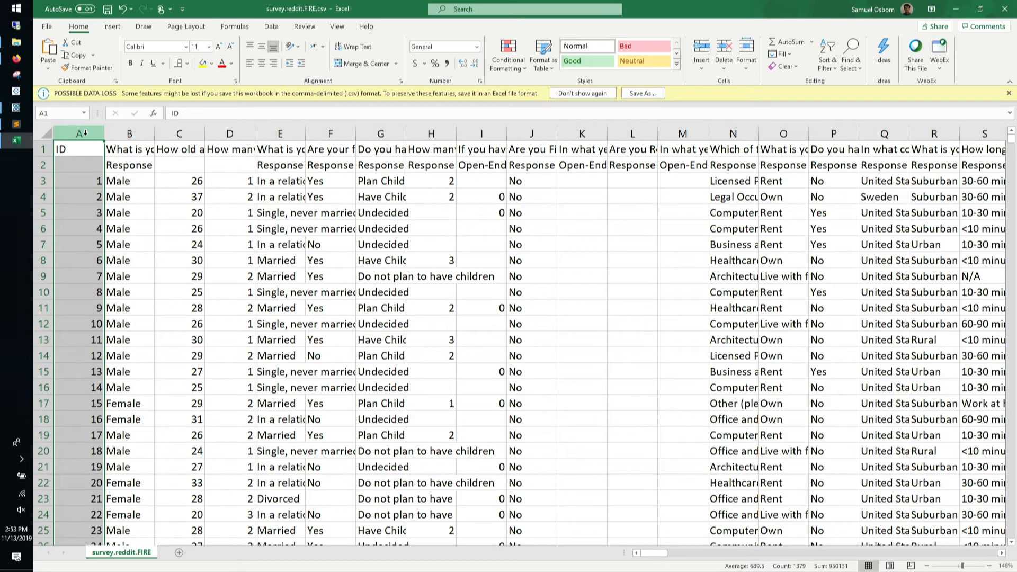
{"action": "left_click", "coordinate": [70, 169]}
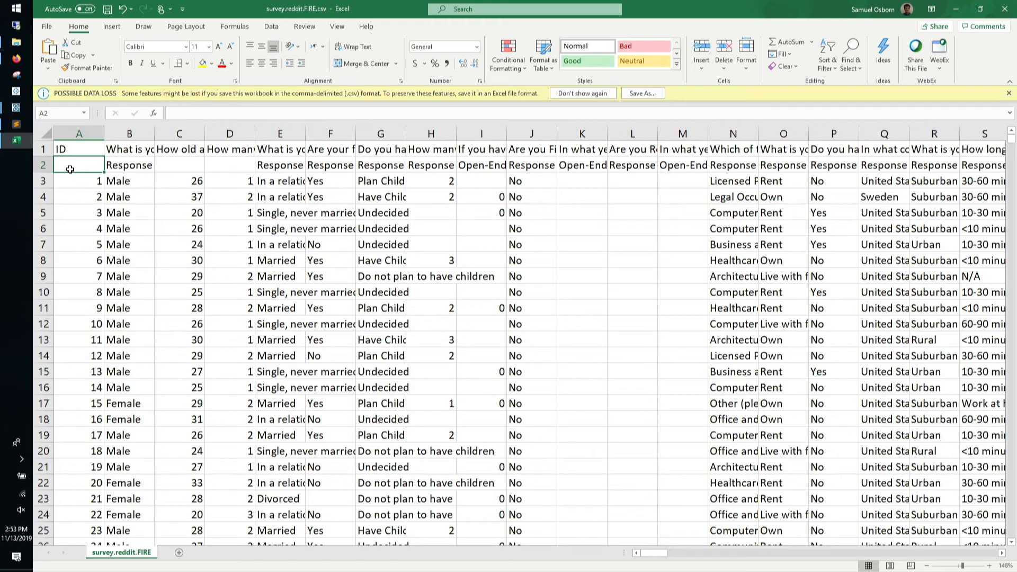
{"action": "left_click", "coordinate": [1003, 5]}
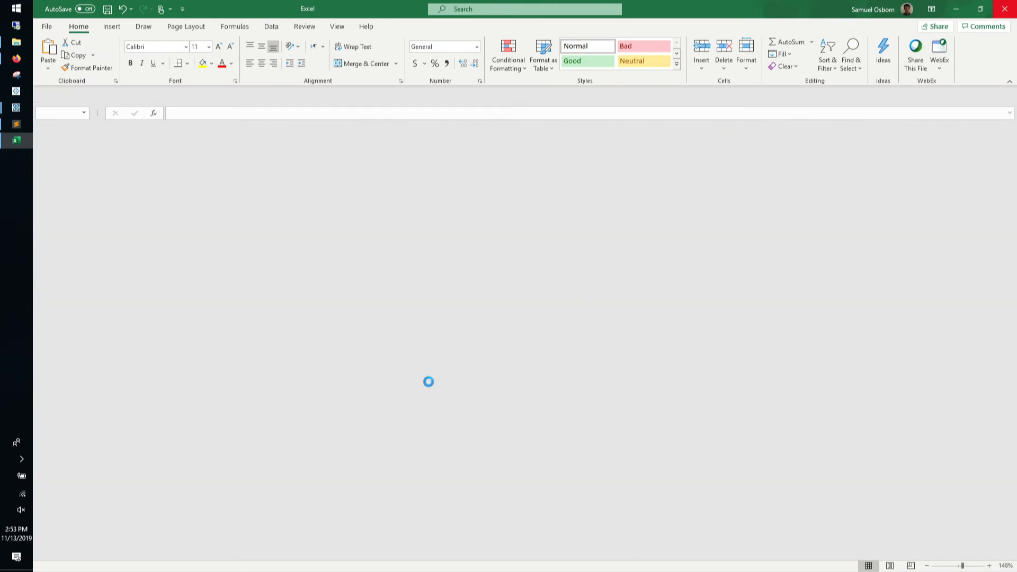
Show the Survey.Goal flow full-width with the Connections pane hidden and zoomed to 150%
{"action": "mouse_move", "coordinate": [16, 110]}
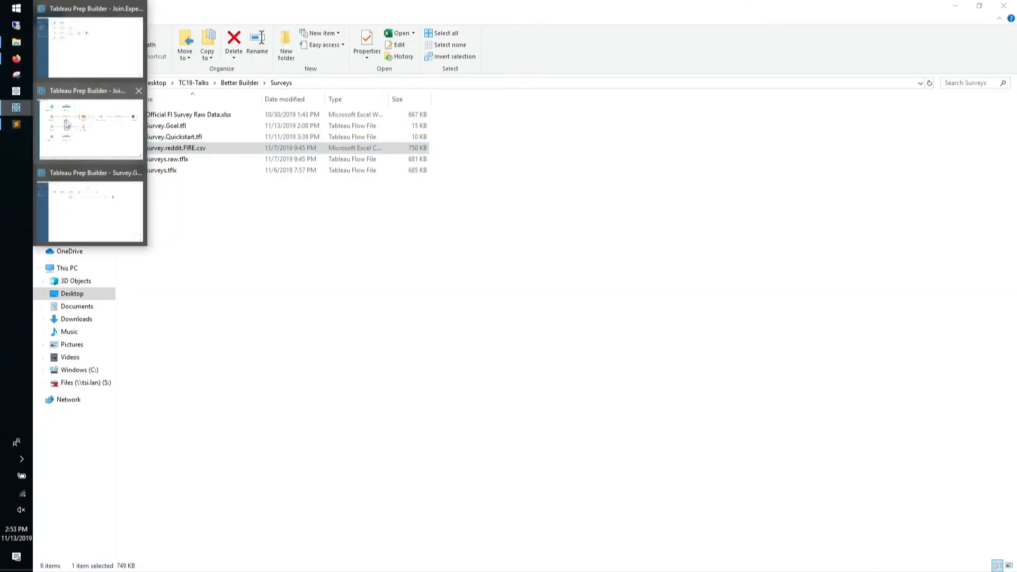
{"action": "left_click", "coordinate": [99, 204]}
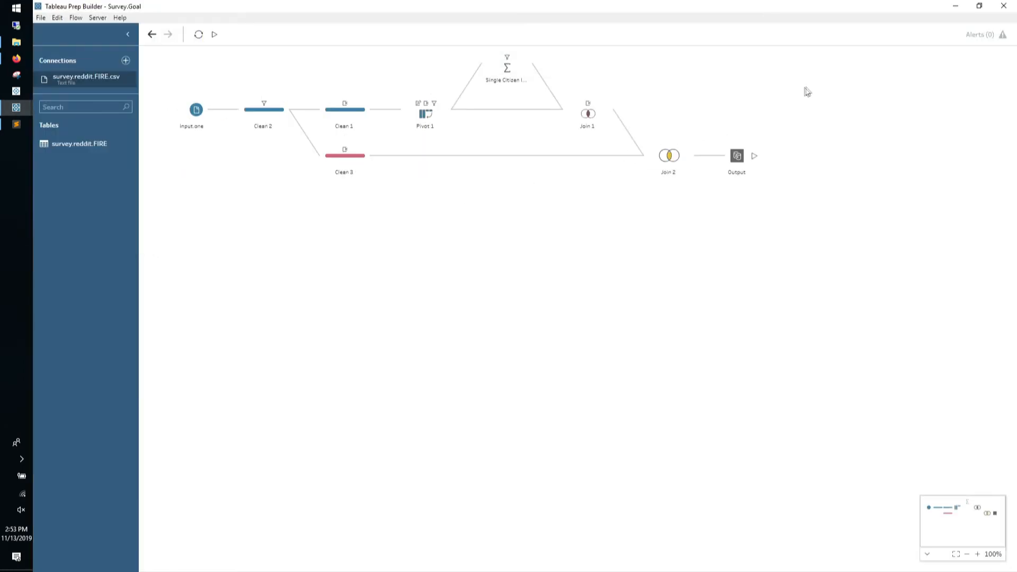
{"action": "left_click", "coordinate": [129, 35]}
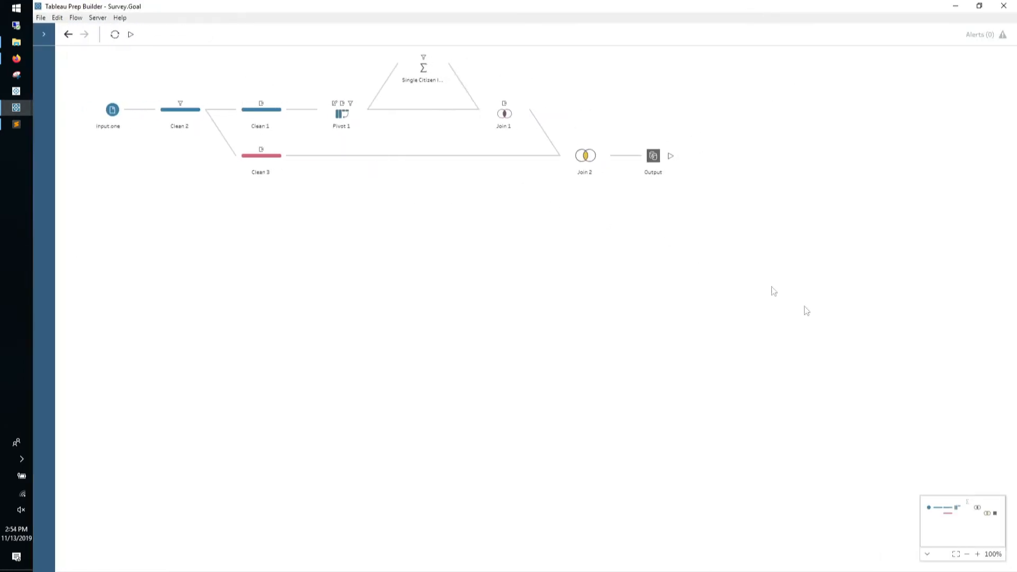
{"action": "left_click", "coordinate": [976, 554]}
{"action": "left_click", "coordinate": [976, 553]}
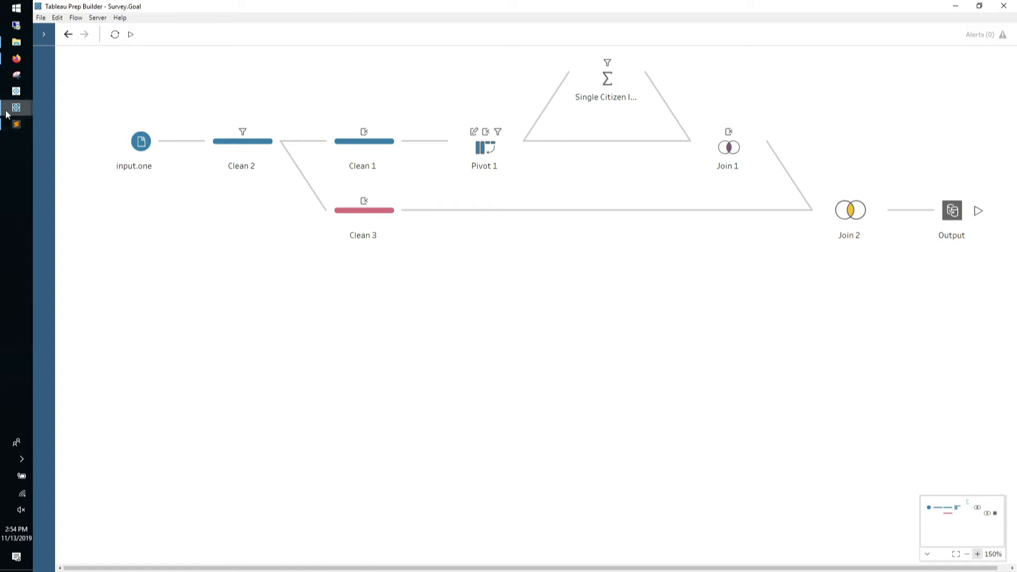
Open Survey.Quickstart.tfl from the Surveys folder and maximize its Tableau Prep window
{"action": "mouse_move", "coordinate": [9, 113]}
{"action": "left_click", "coordinate": [16, 42]}
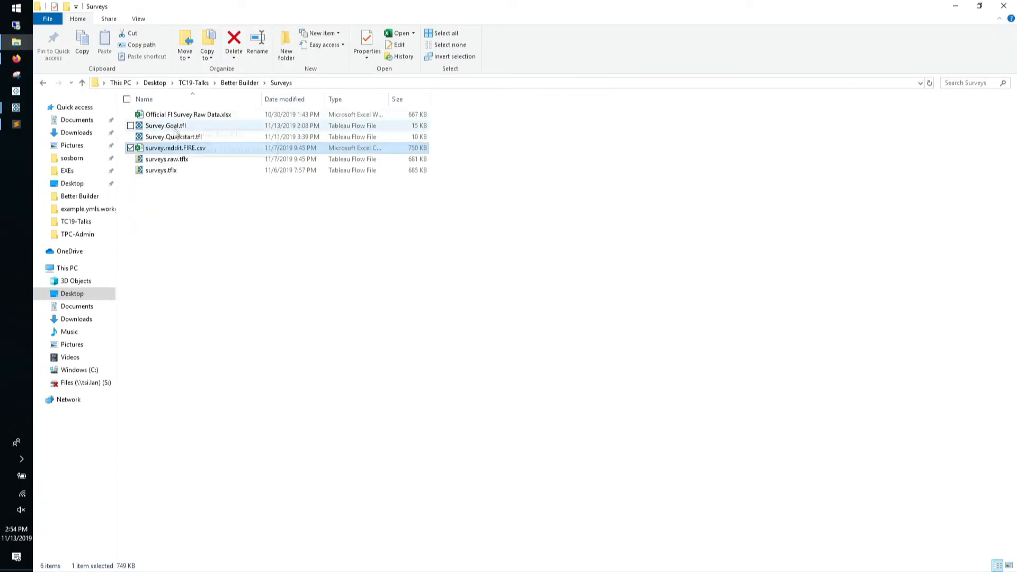
{"action": "double_click", "coordinate": [166, 126]}
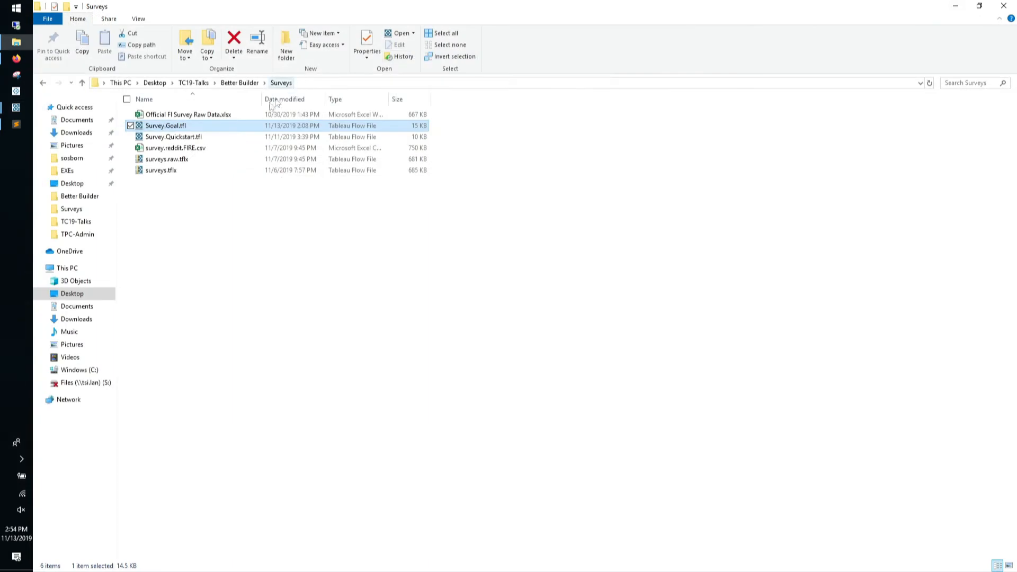
{"action": "left_click", "coordinate": [226, 139]}
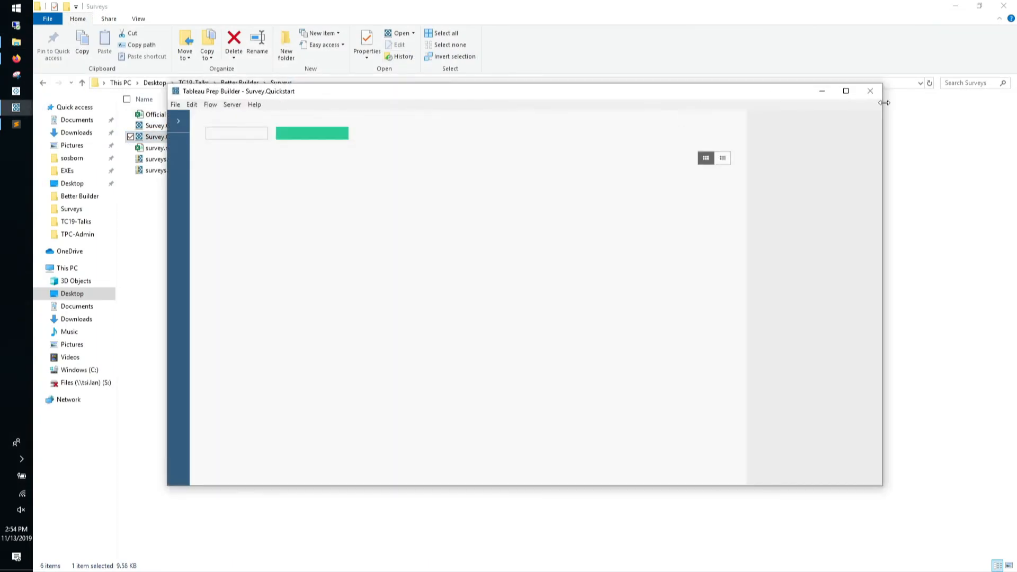
{"action": "left_click", "coordinate": [846, 93]}
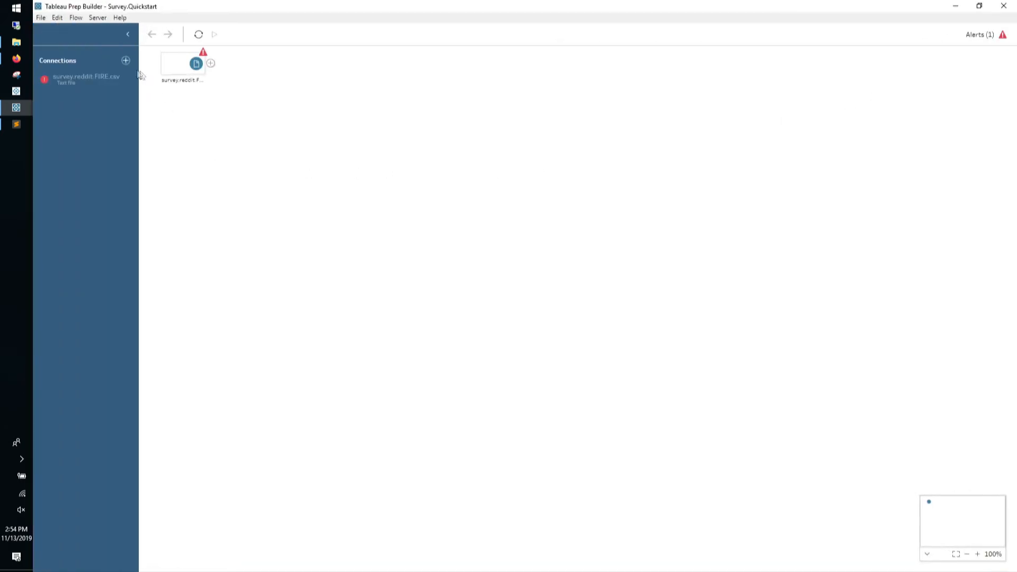
Reconnect the broken CSV input to the survey.reddit.FIRE.csv file
{"action": "left_click", "coordinate": [131, 78]}
{"action": "left_click", "coordinate": [133, 92]}
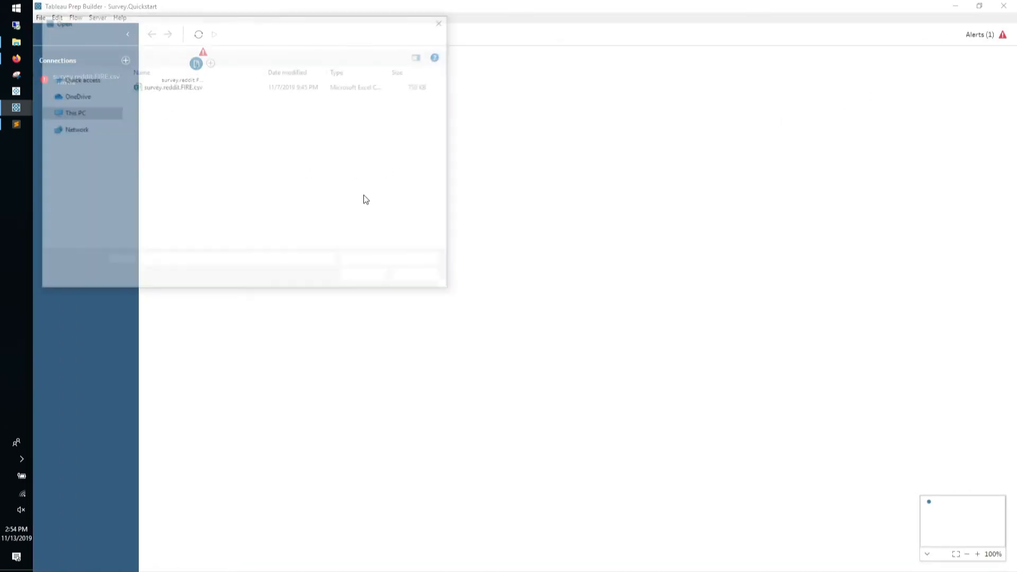
{"action": "left_click", "coordinate": [200, 88]}
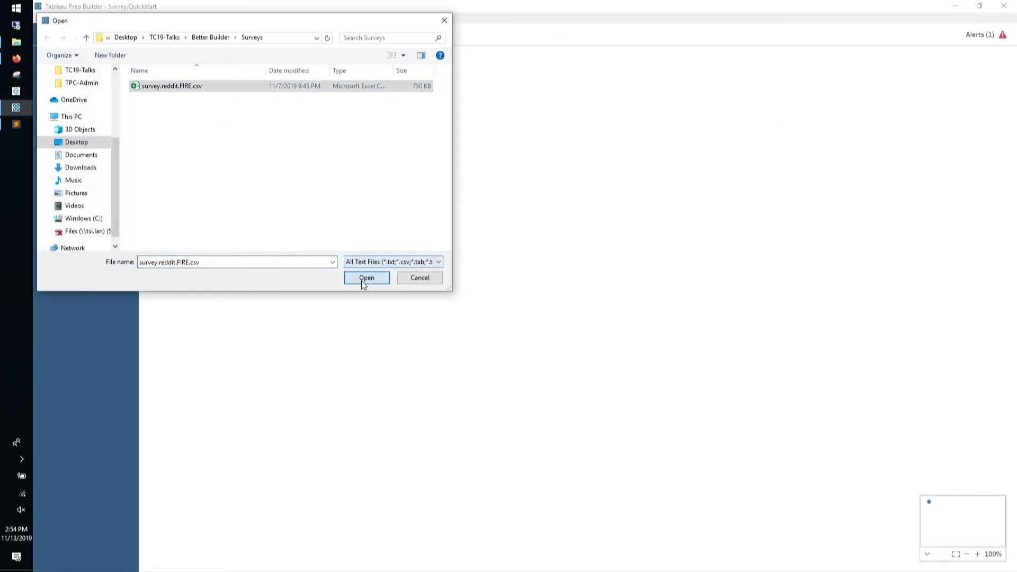
{"action": "left_click", "coordinate": [364, 280]}
Zoom the canvas to 250%, add a Clean 1 step after the input, and enlarge its pane
{"action": "left_click", "coordinate": [978, 554]}
{"action": "left_click", "coordinate": [977, 554]}
{"action": "left_click", "coordinate": [978, 554]}
{"action": "left_click", "coordinate": [977, 554]}
{"action": "left_click", "coordinate": [977, 554]}
{"action": "left_click", "coordinate": [978, 554]}
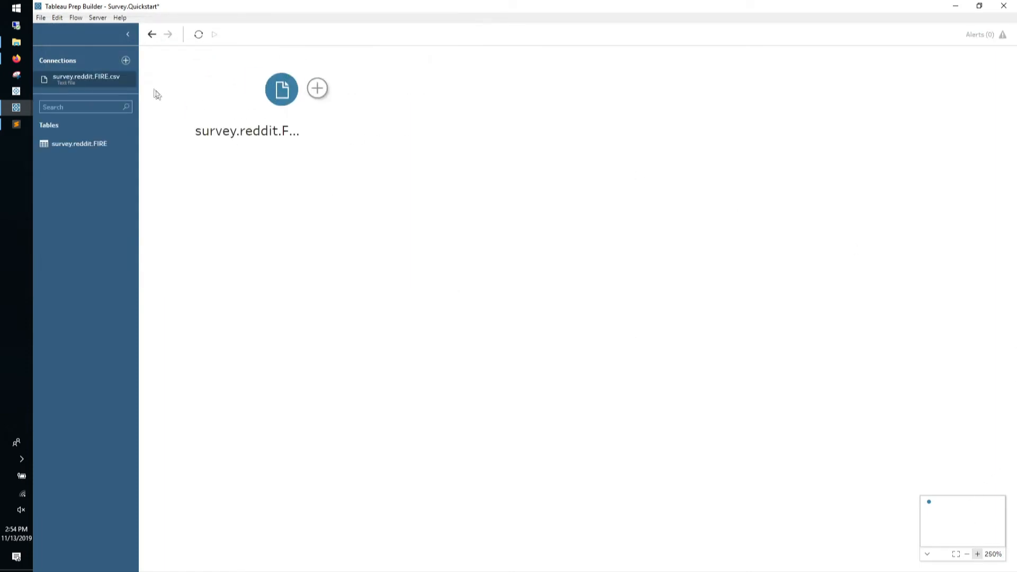
{"action": "left_click", "coordinate": [128, 35]}
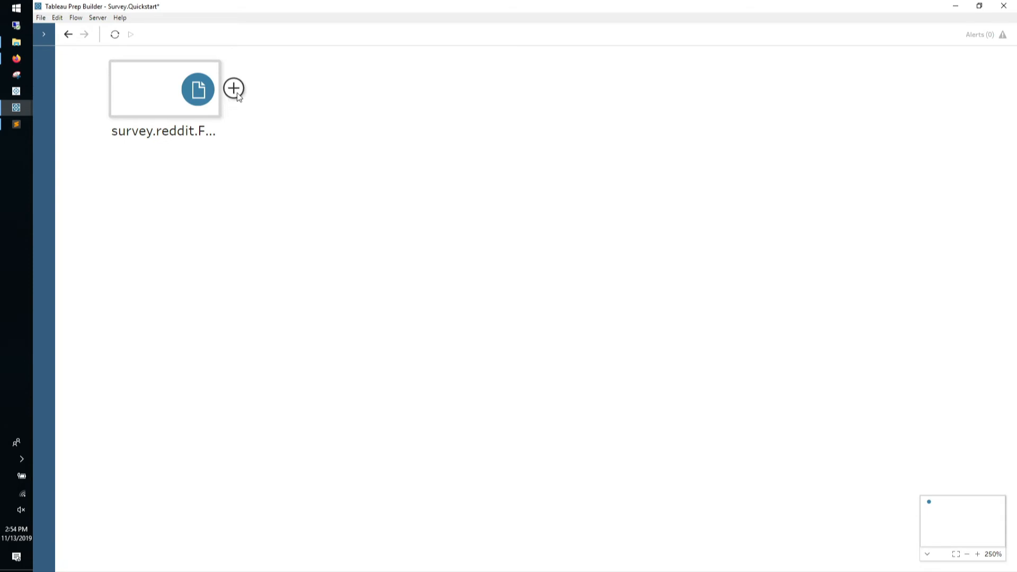
{"action": "left_click", "coordinate": [234, 88]}
{"action": "left_click", "coordinate": [253, 112]}
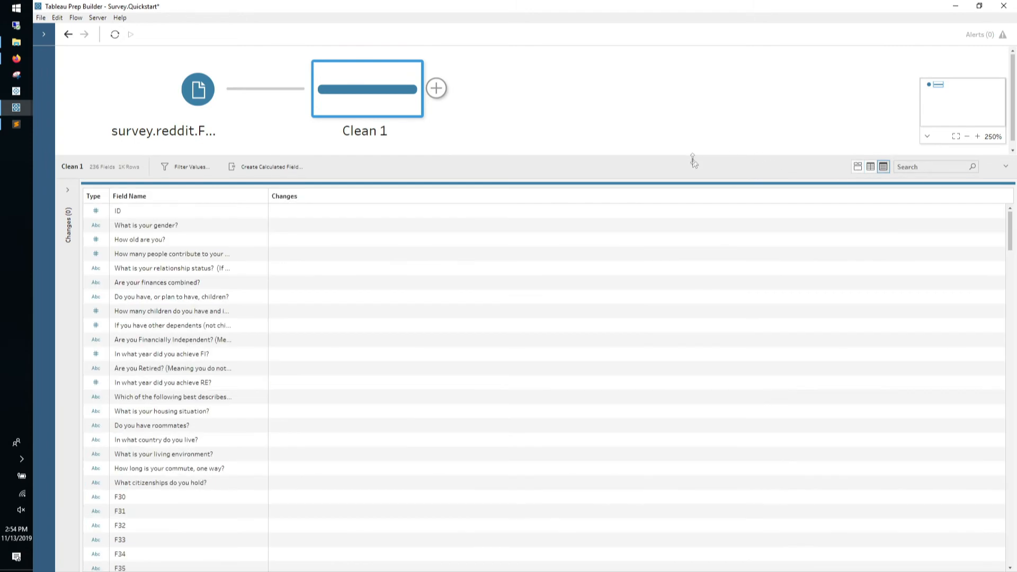
{"action": "left_click_drag", "start_coordinate": [693, 155], "coordinate": [695, 43]}
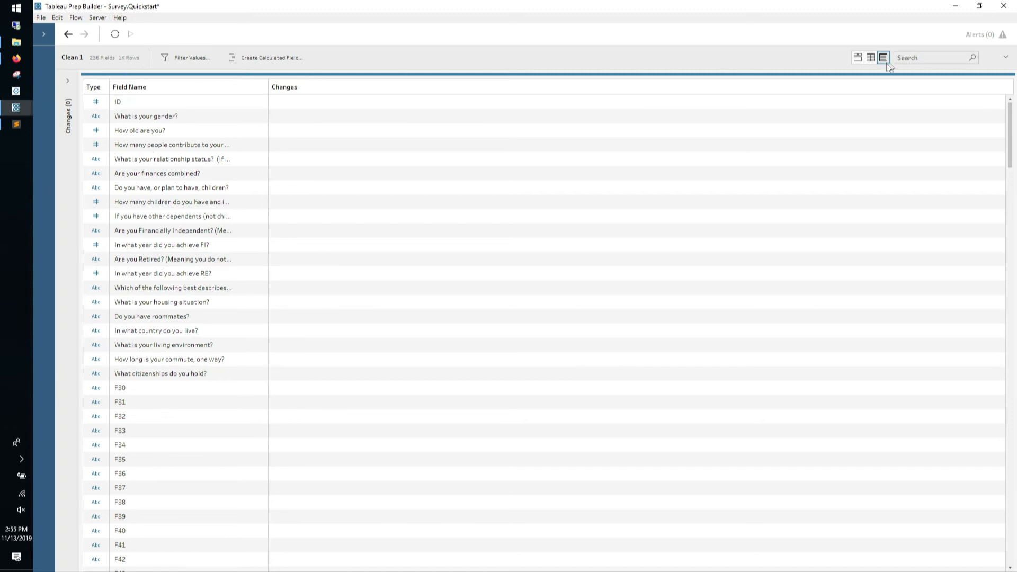
Show Clean 1 as profile cards and exclude the rows with a null ID
{"action": "left_click", "coordinate": [858, 57]}
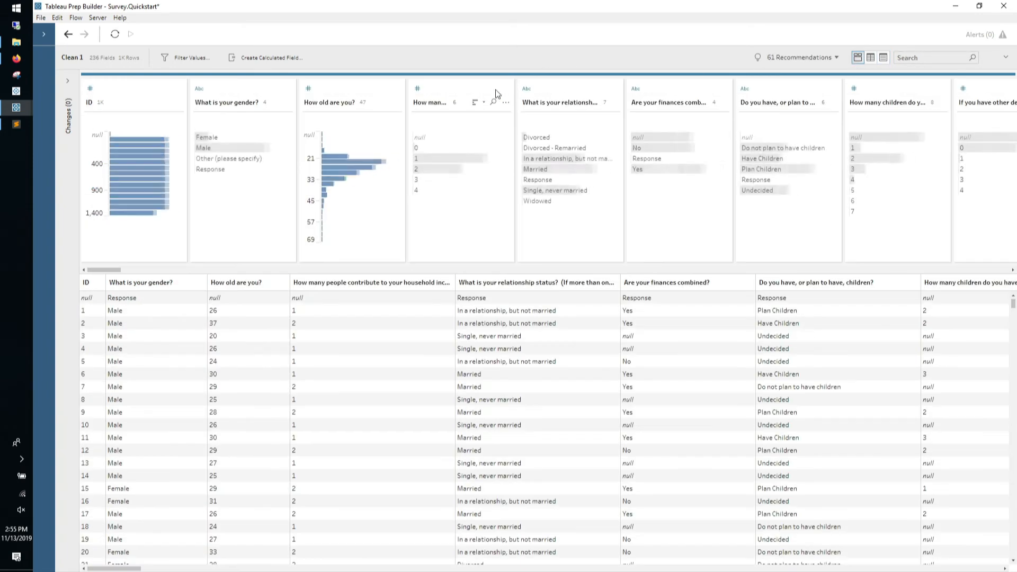
{"action": "left_click", "coordinate": [110, 135]}
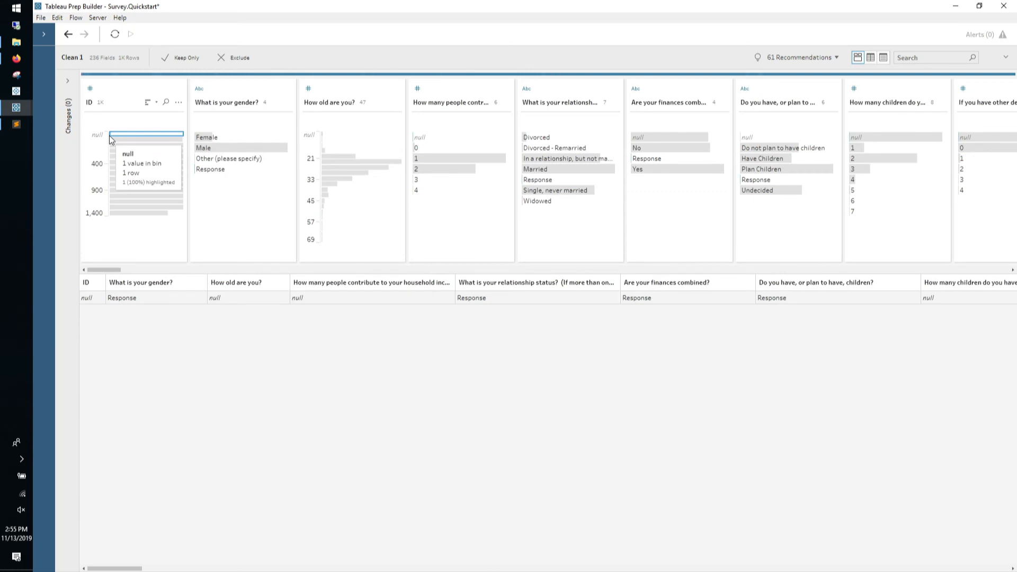
{"action": "left_click", "coordinate": [221, 60]}
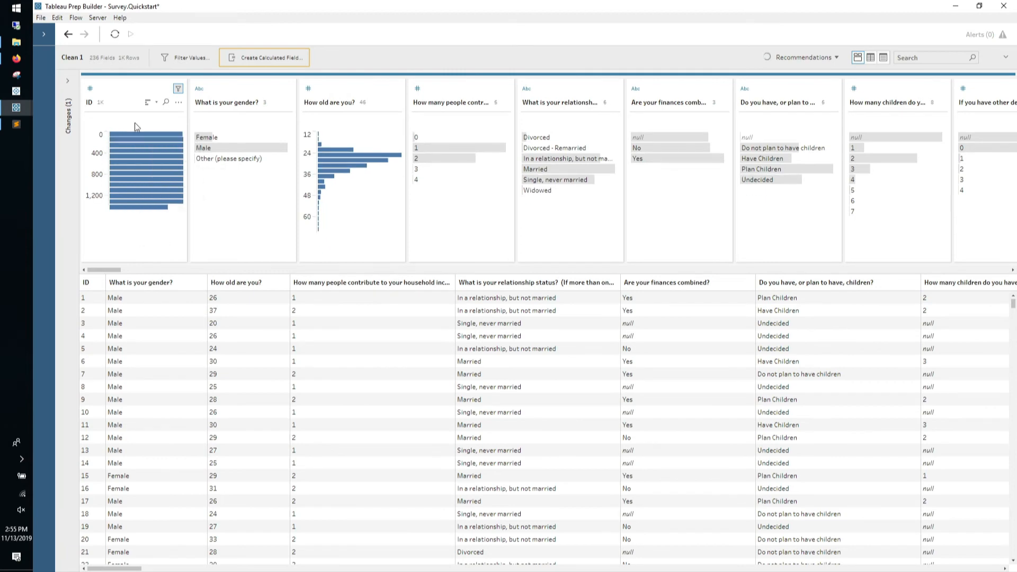
{"action": "left_click_drag", "start_coordinate": [97, 268], "coordinate": [100, 269]}
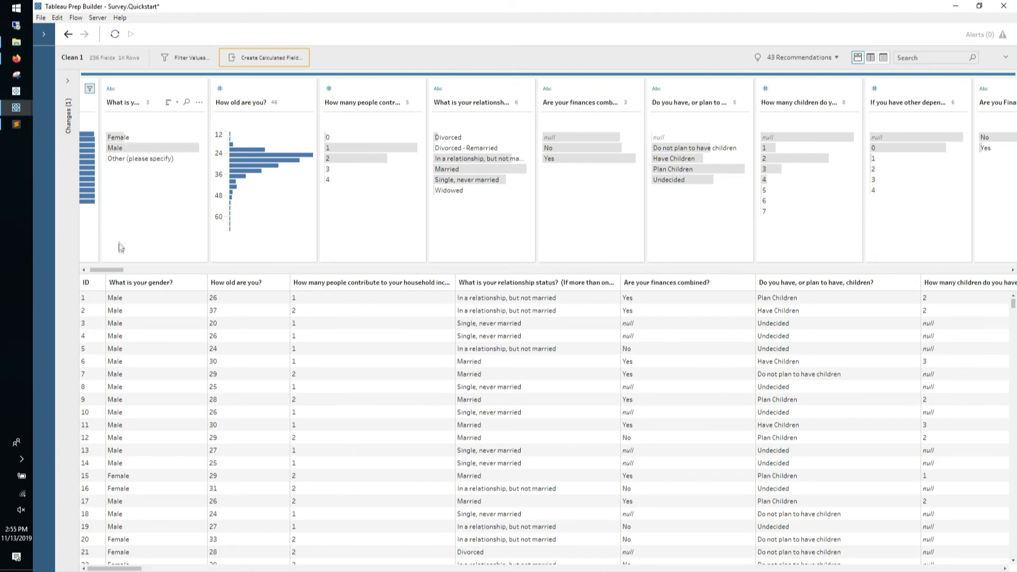
{"action": "left_click_drag", "start_coordinate": [111, 270], "coordinate": [104, 270]}
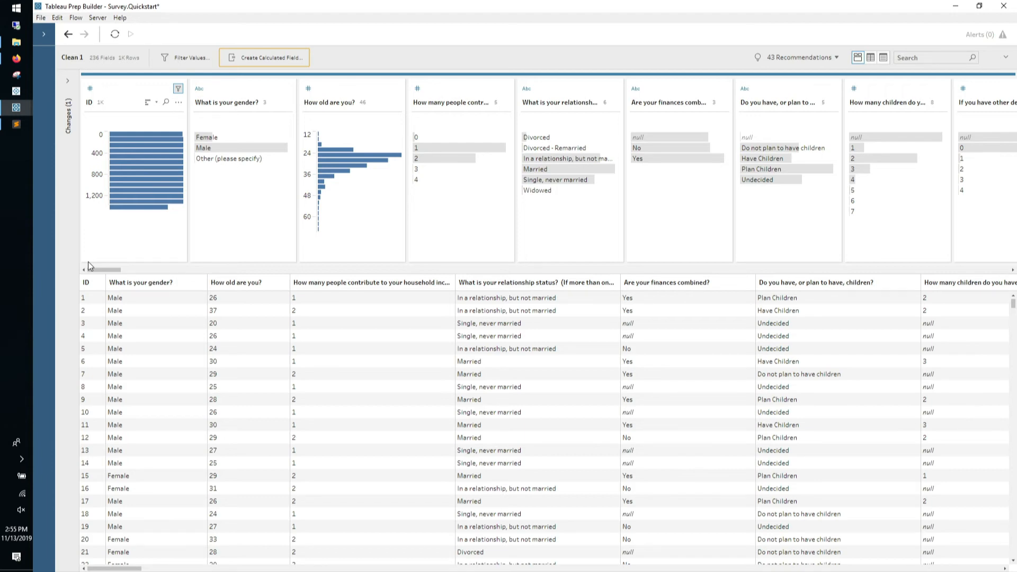
Bring the flow canvas back, showing survey.reddit.FIRE feeding Clean 1 with one change
{"action": "mouse_move", "coordinate": [331, 168]}
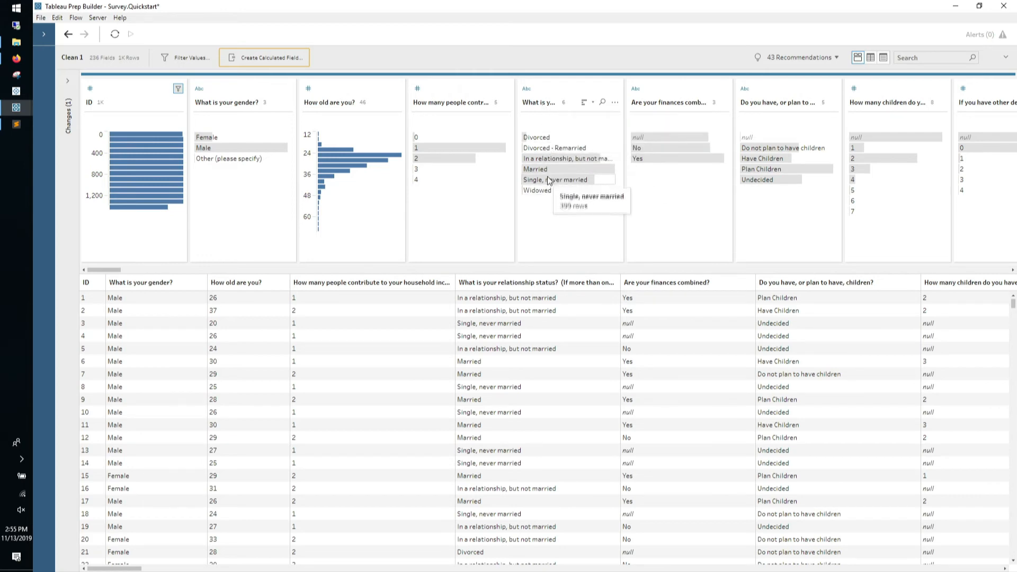
{"action": "mouse_move", "coordinate": [781, 151]}
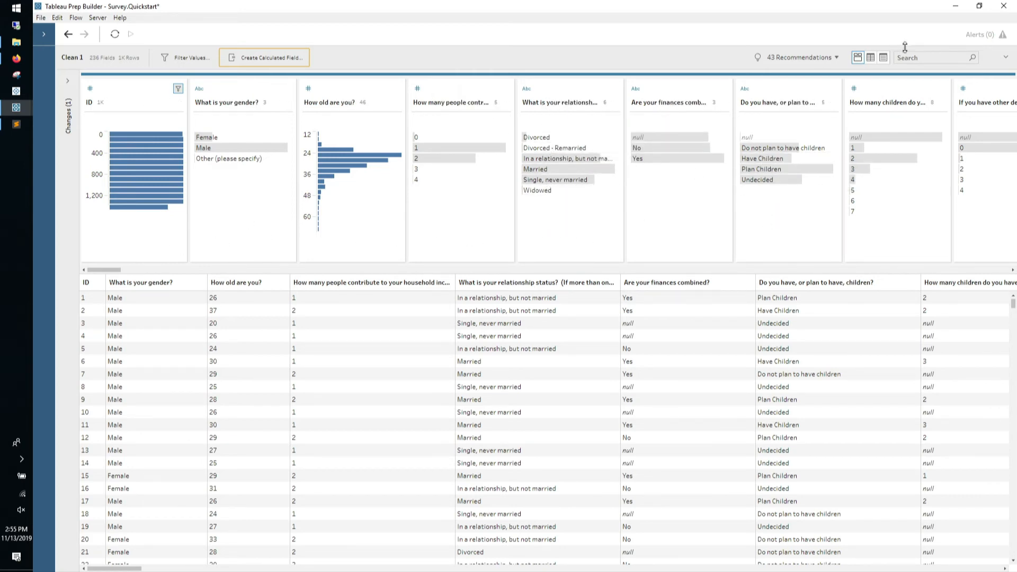
{"action": "left_click_drag", "start_coordinate": [888, 48], "coordinate": [885, 171]}
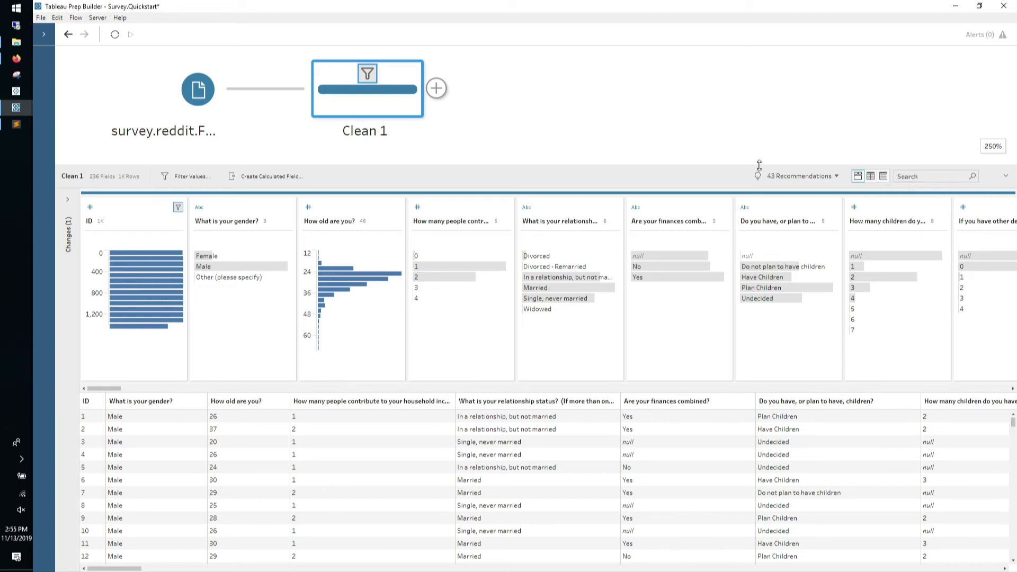
{"action": "left_click", "coordinate": [437, 89]}
Add Clean 2 and remove the fields from the gender question through the commute question
{"action": "left_click", "coordinate": [451, 109]}
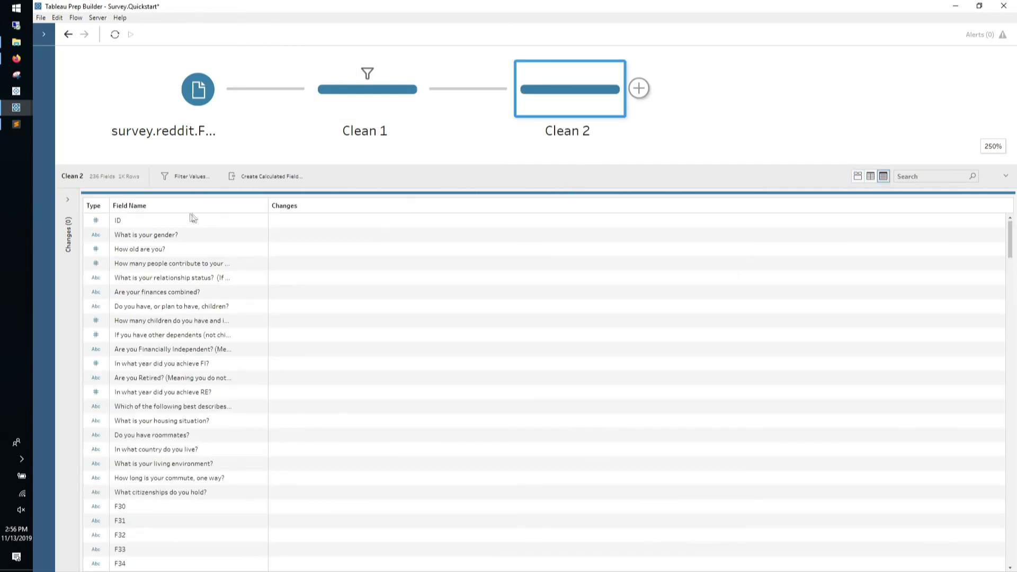
{"action": "left_click", "coordinate": [156, 238]}
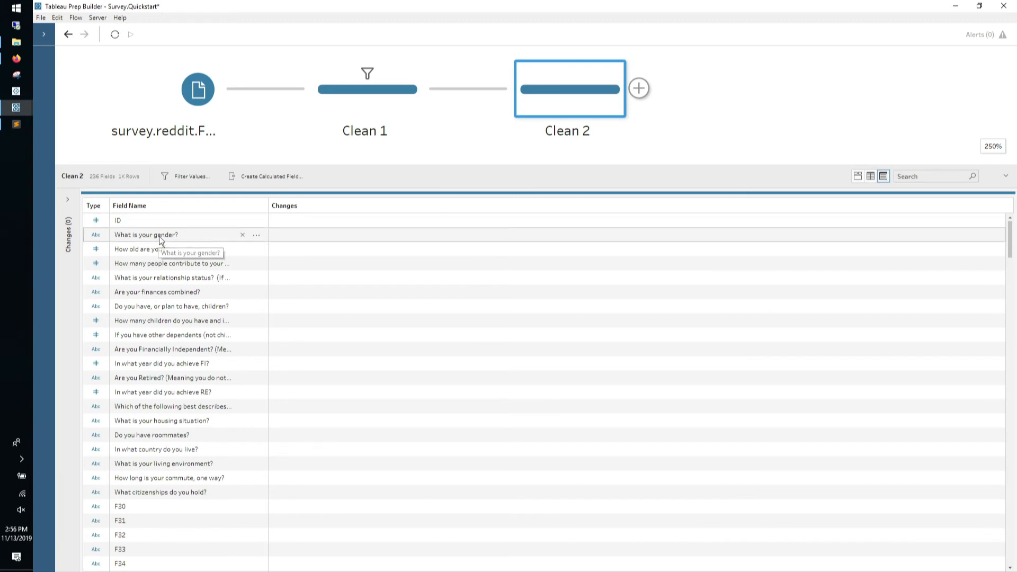
{"action": "left_click", "coordinate": [177, 478], "text": "shift"}
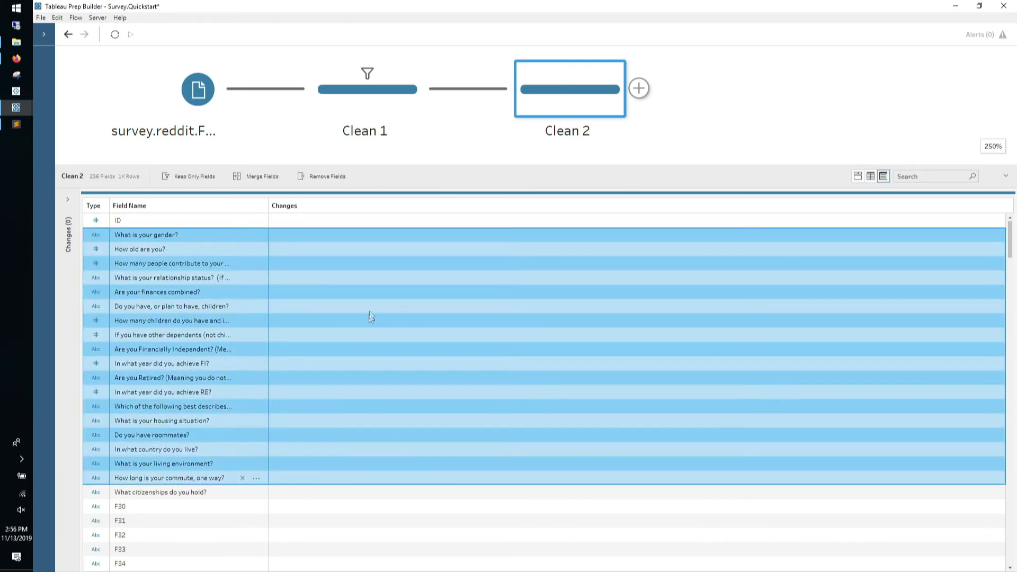
{"action": "left_click", "coordinate": [324, 178]}
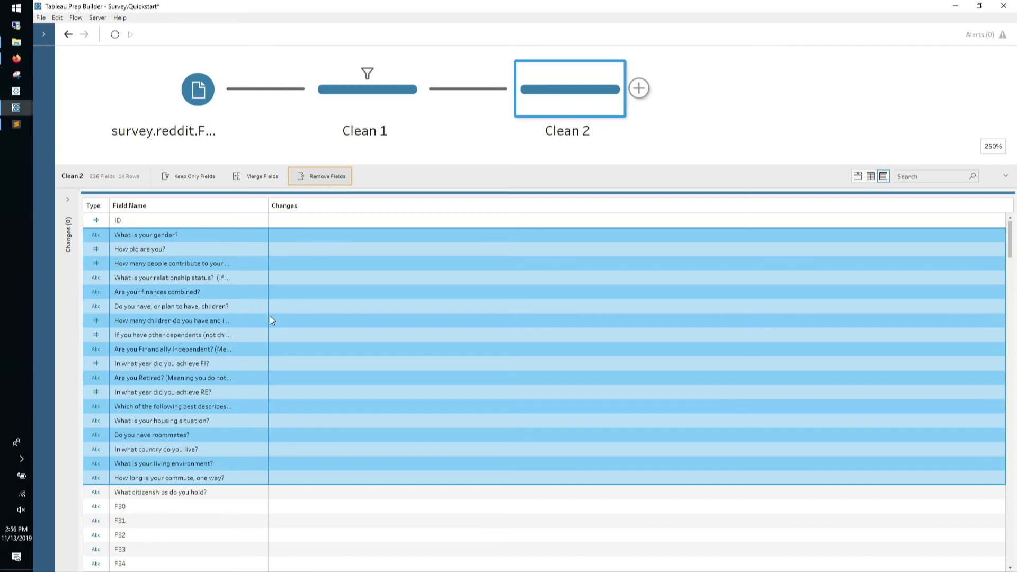
Remove the fields from the highest education level question through the last survey question
{"action": "scroll", "coordinate": [192, 326], "scroll_direction": "down", "scroll_amount": 20}
{"action": "scroll", "coordinate": [192, 327], "scroll_direction": "down", "scroll_amount": 14}
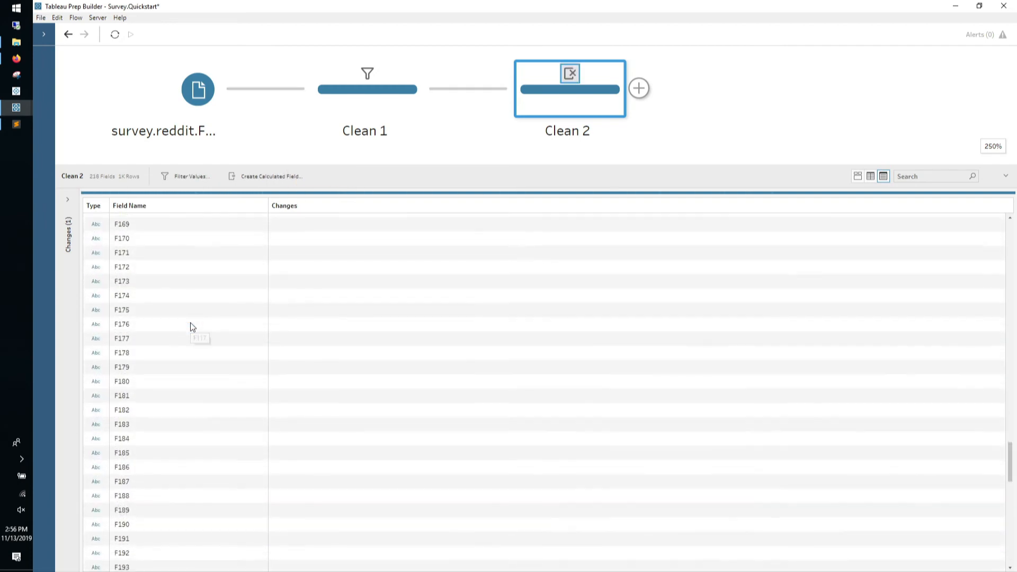
{"action": "scroll", "coordinate": [207, 406], "scroll_direction": "down", "scroll_amount": 7}
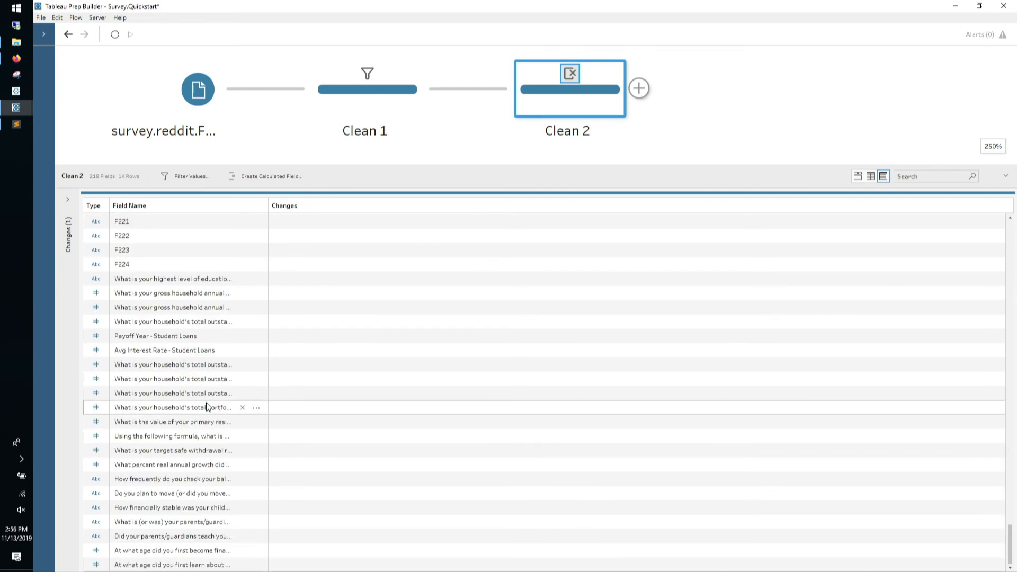
{"action": "left_click", "coordinate": [178, 279]}
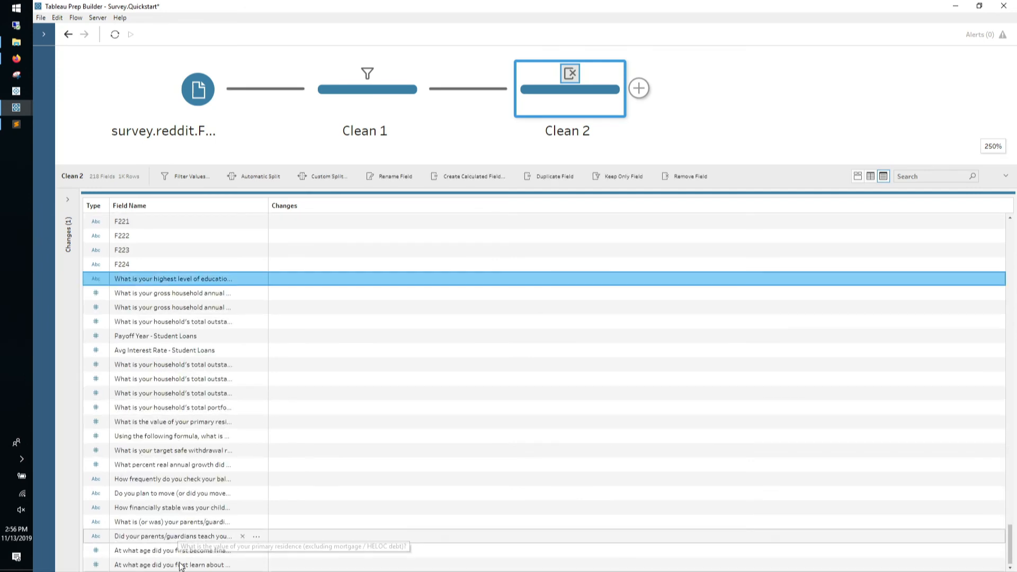
{"action": "left_click", "coordinate": [196, 565], "text": "shift"}
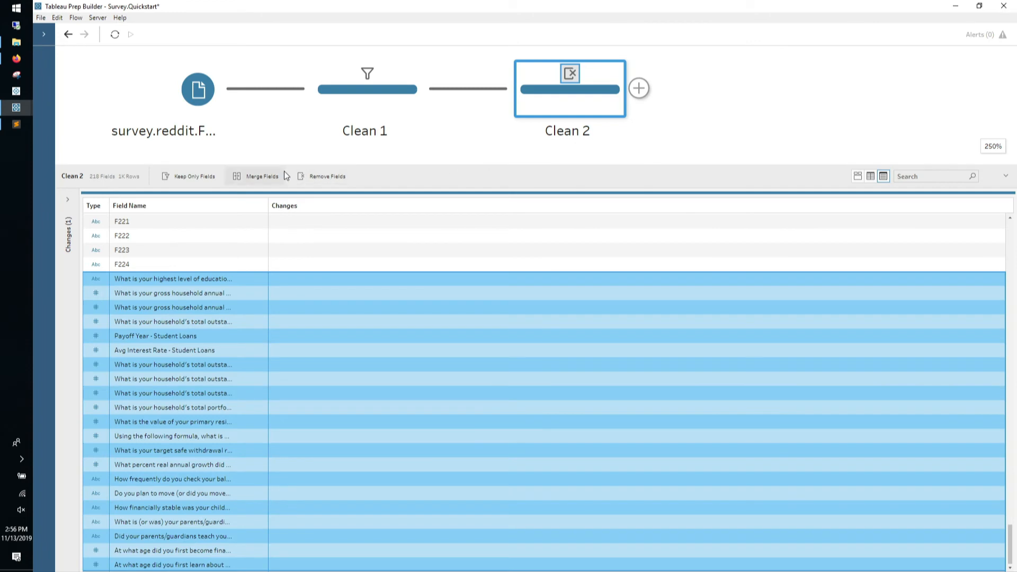
{"action": "key", "text": "Delete"}
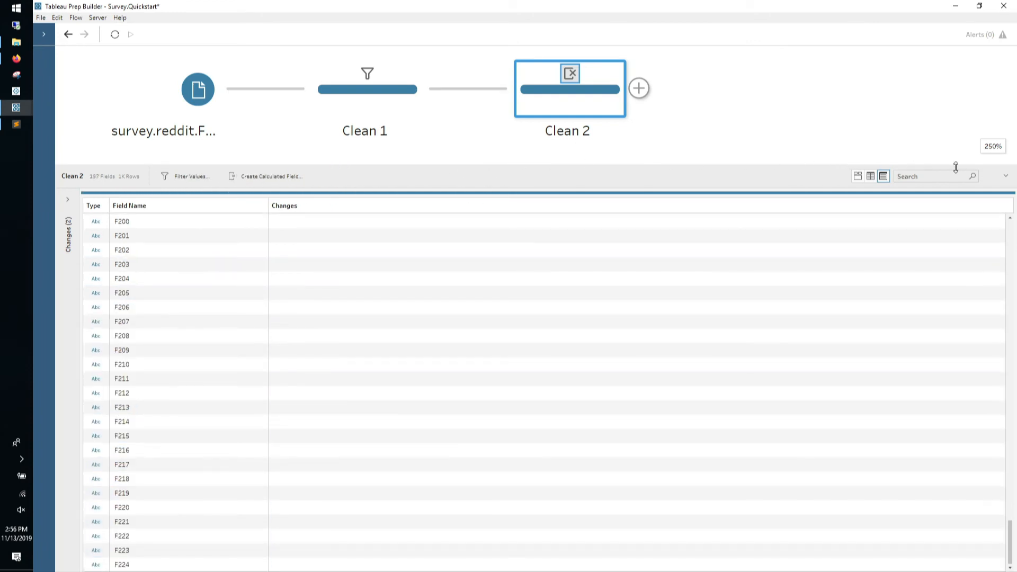
Add Pivot 1 after Clean 2, pivoting every field except ID from columns to rows
{"action": "left_click", "coordinate": [639, 88]}
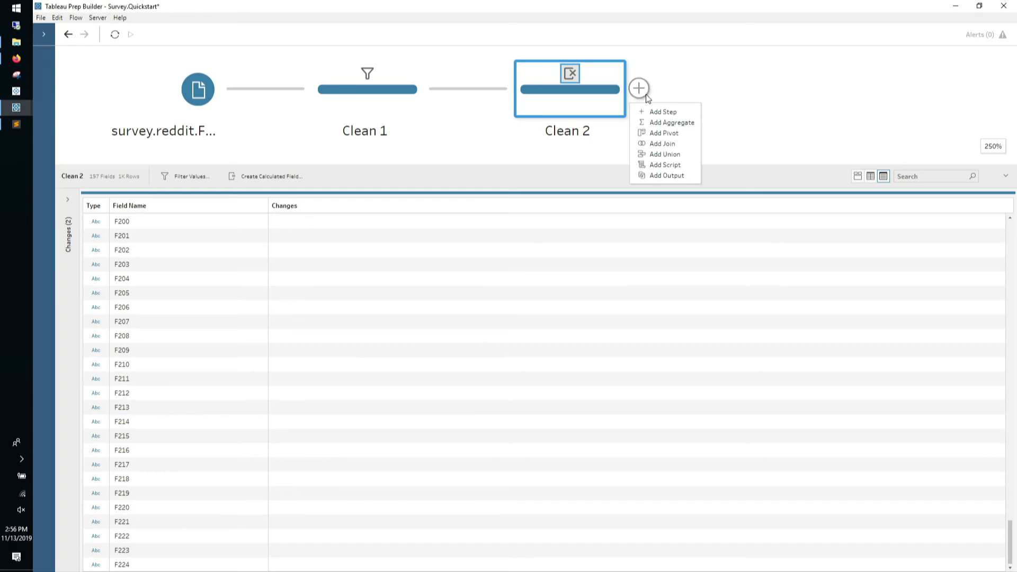
{"action": "left_click", "coordinate": [653, 133]}
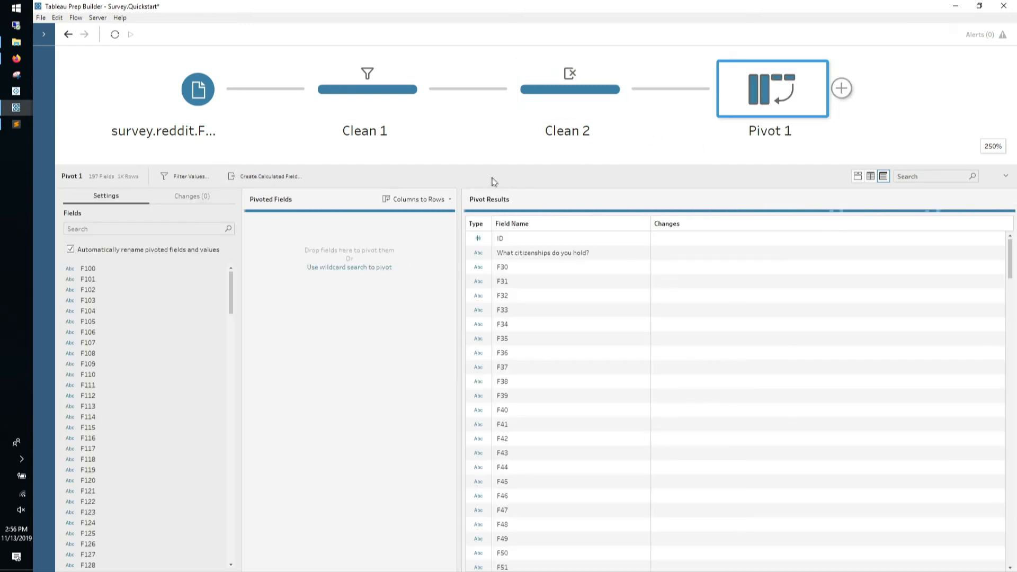
{"action": "scroll", "coordinate": [193, 308], "scroll_direction": "down", "scroll_amount": 20}
{"action": "scroll", "coordinate": [140, 400], "scroll_direction": "down", "scroll_amount": 12}
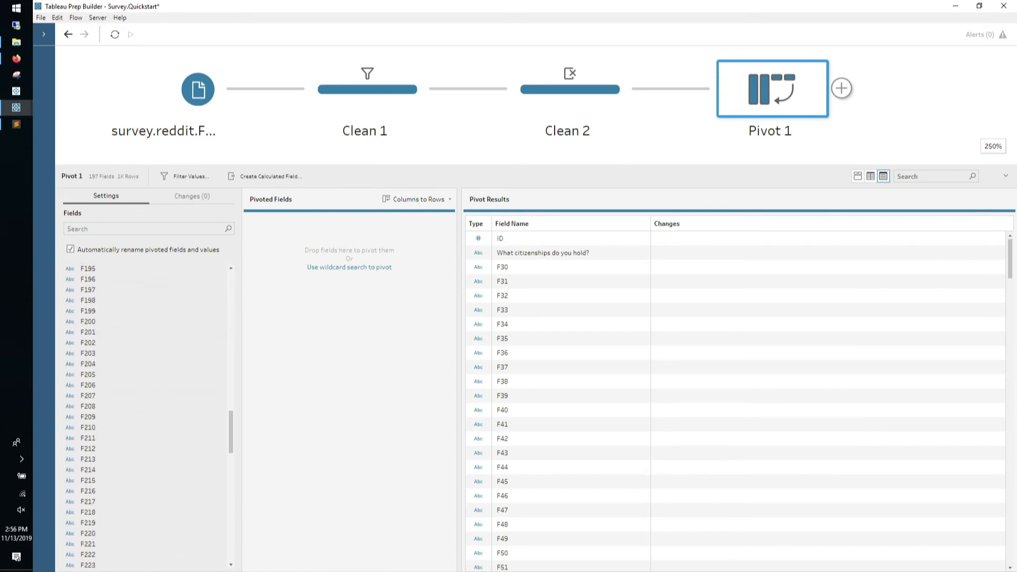
{"action": "scroll", "coordinate": [140, 551], "scroll_direction": "down", "scroll_amount": 15}
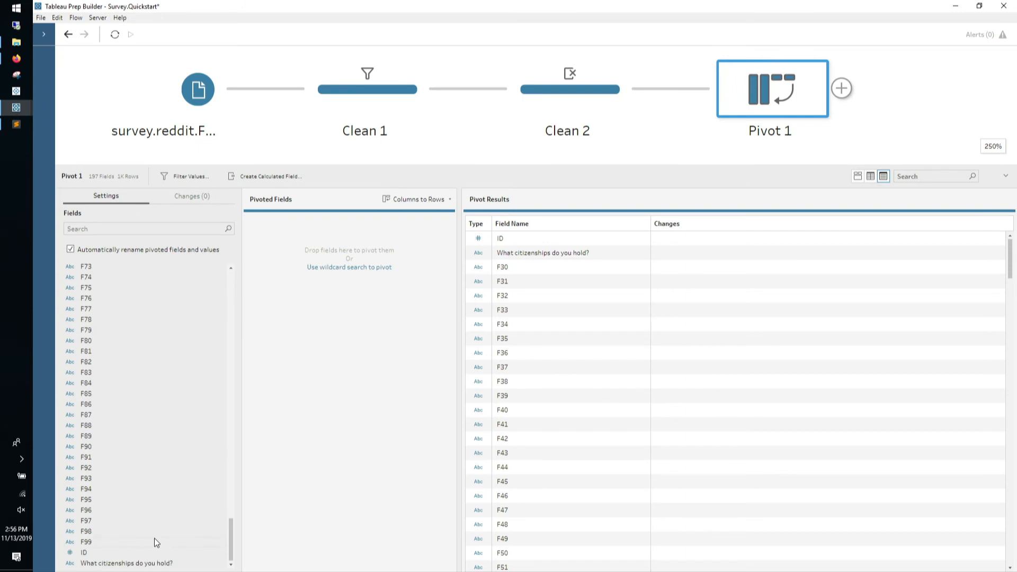
{"action": "left_click", "coordinate": [139, 563], "text": "shift"}
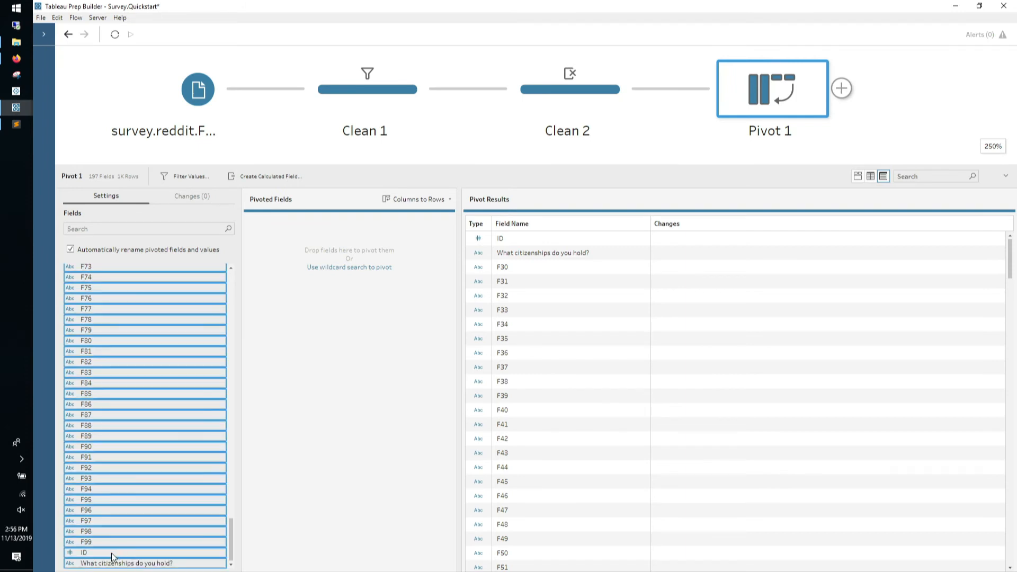
{"action": "left_click", "coordinate": [111, 554], "text": "ctrl"}
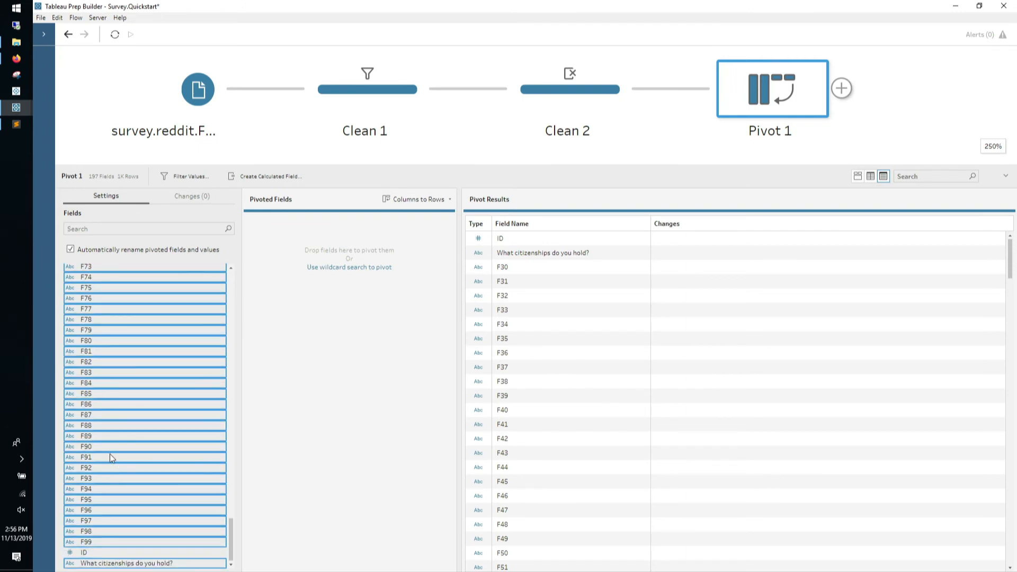
{"action": "left_click_drag", "start_coordinate": [110, 450], "coordinate": [308, 362]}
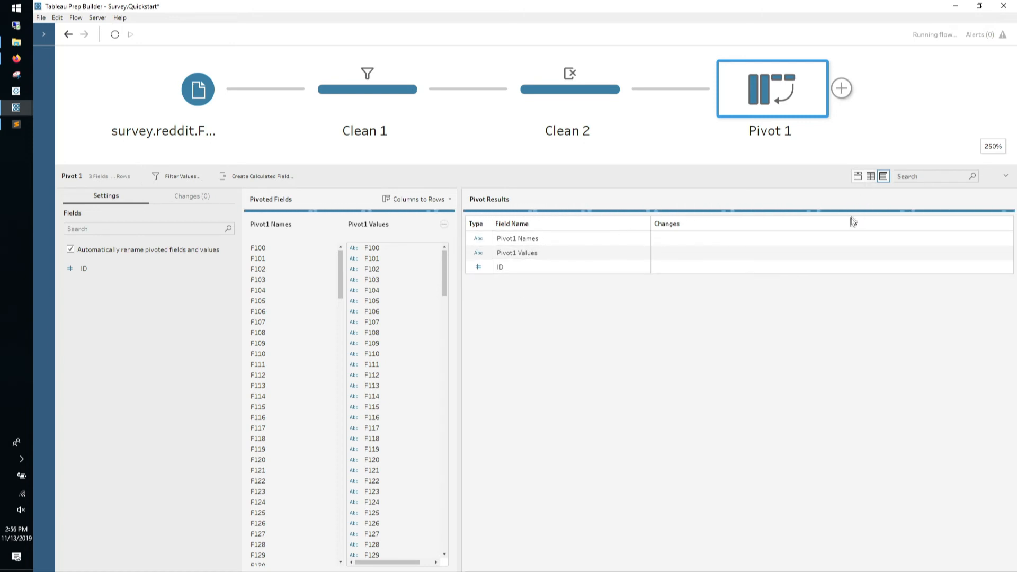
{"action": "left_click", "coordinate": [858, 176]}
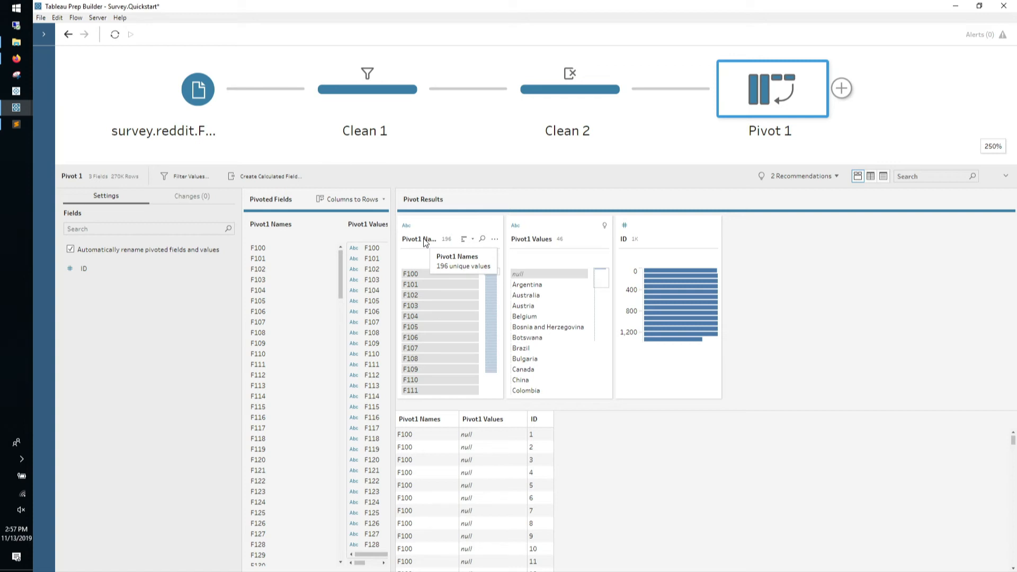
Remove the Pivot1 Names field and exclude the null rows from Pivot1 Values in Pivot 1
{"action": "left_click", "coordinate": [494, 240]}
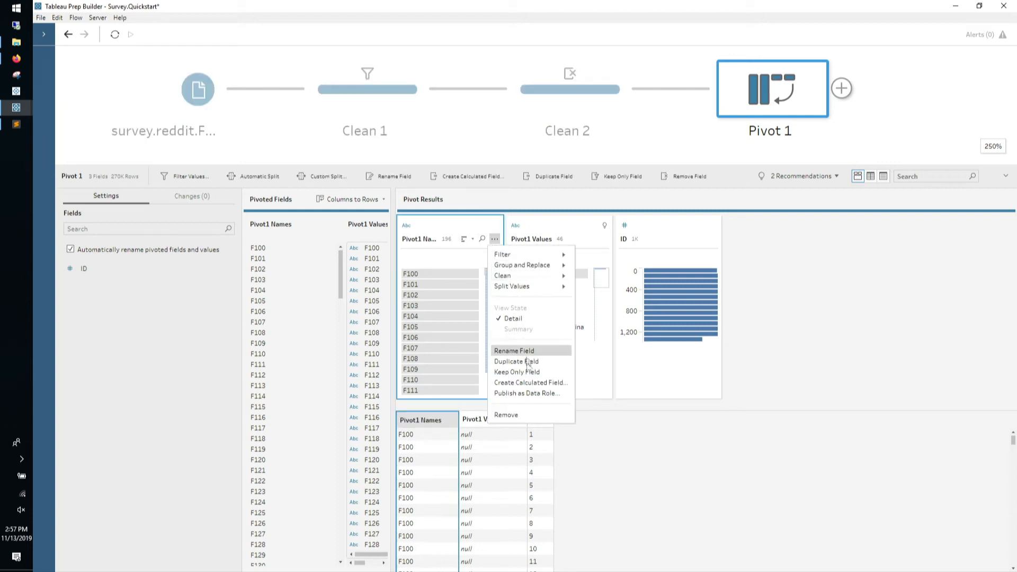
{"action": "left_click", "coordinate": [516, 414]}
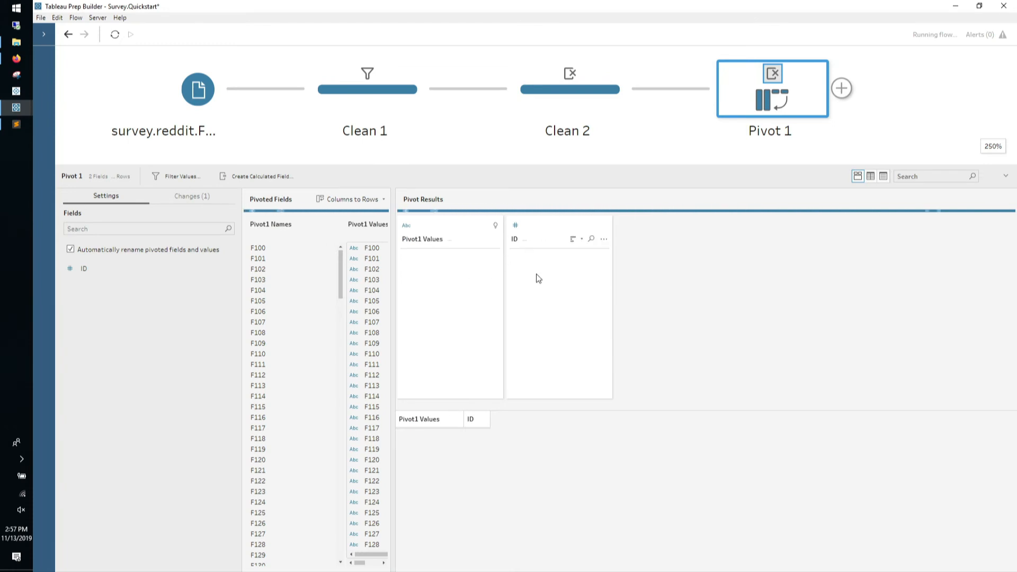
{"action": "left_click_drag", "start_coordinate": [568, 166], "coordinate": [574, 85]}
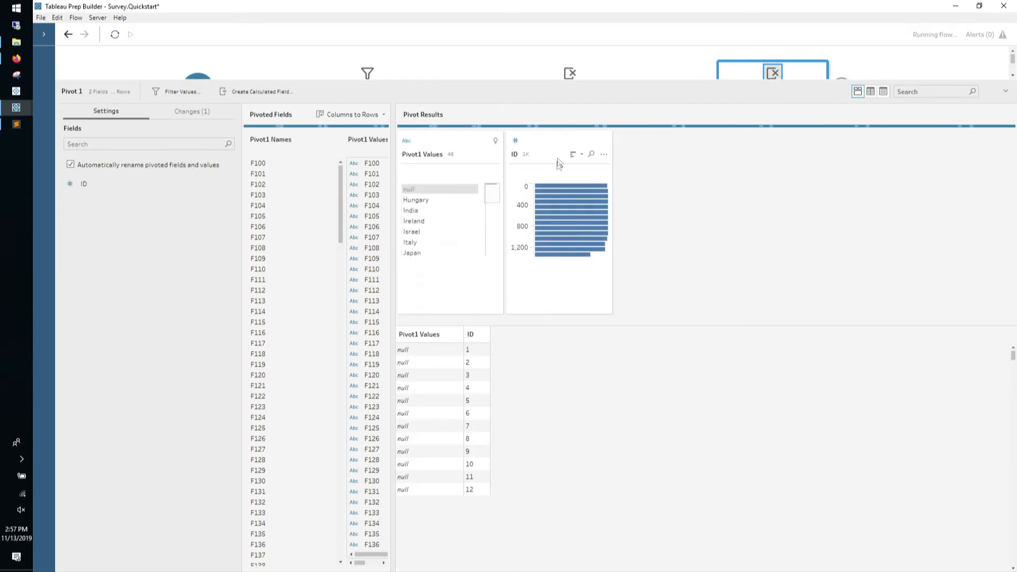
{"action": "left_click", "coordinate": [449, 192]}
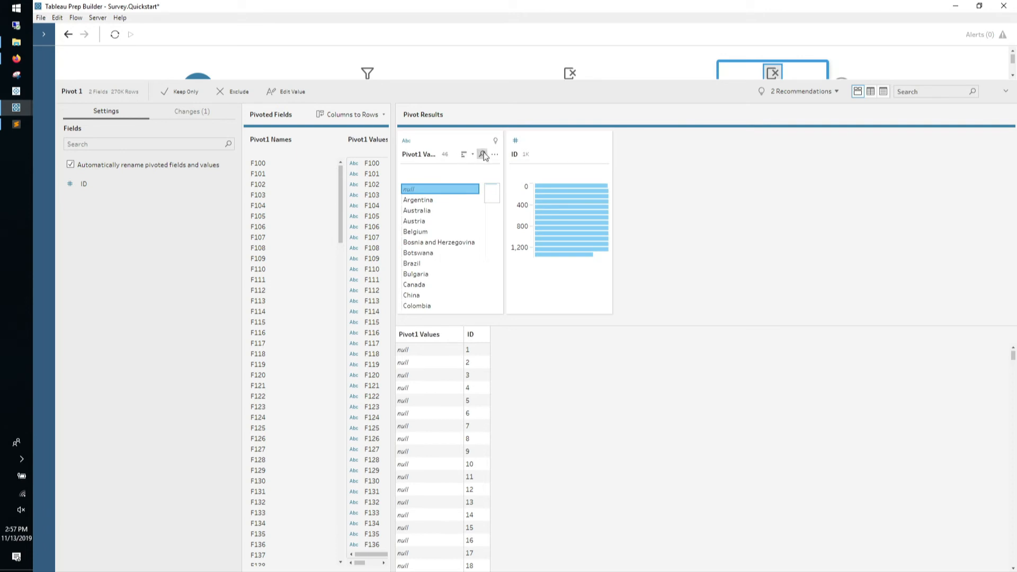
{"action": "left_click", "coordinate": [235, 92]}
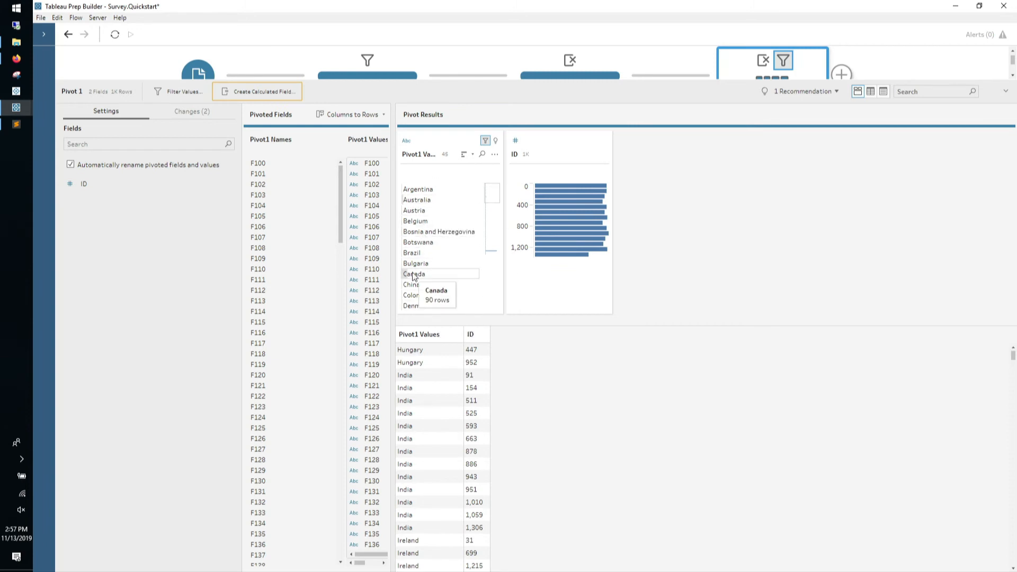
{"action": "left_click", "coordinate": [488, 251]}
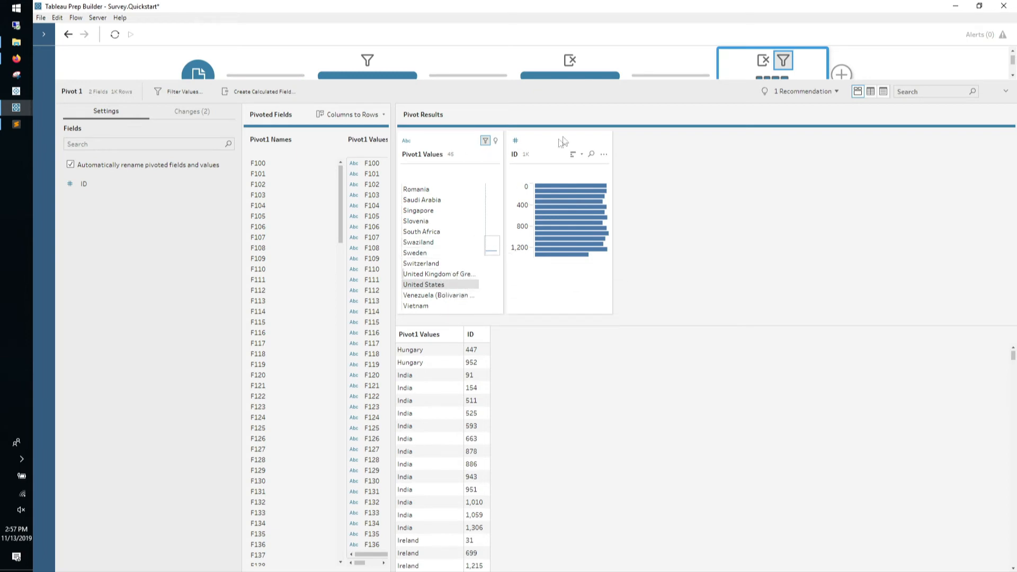
Enlarge the flow area and show the flow overview map
{"action": "left_click_drag", "start_coordinate": [772, 82], "coordinate": [757, 217]}
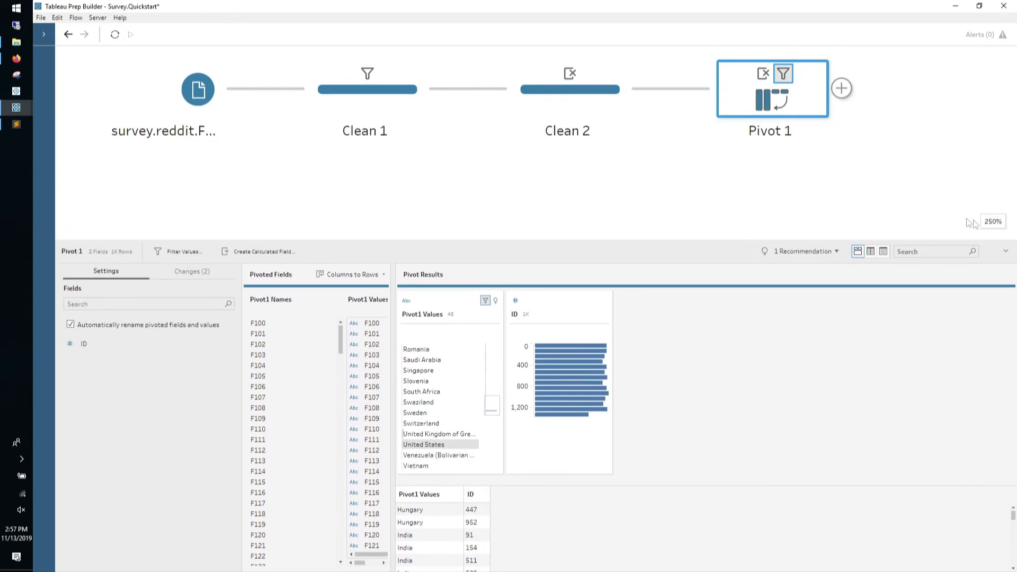
{"action": "mouse_move", "coordinate": [978, 225]}
{"action": "left_click", "coordinate": [928, 220]}
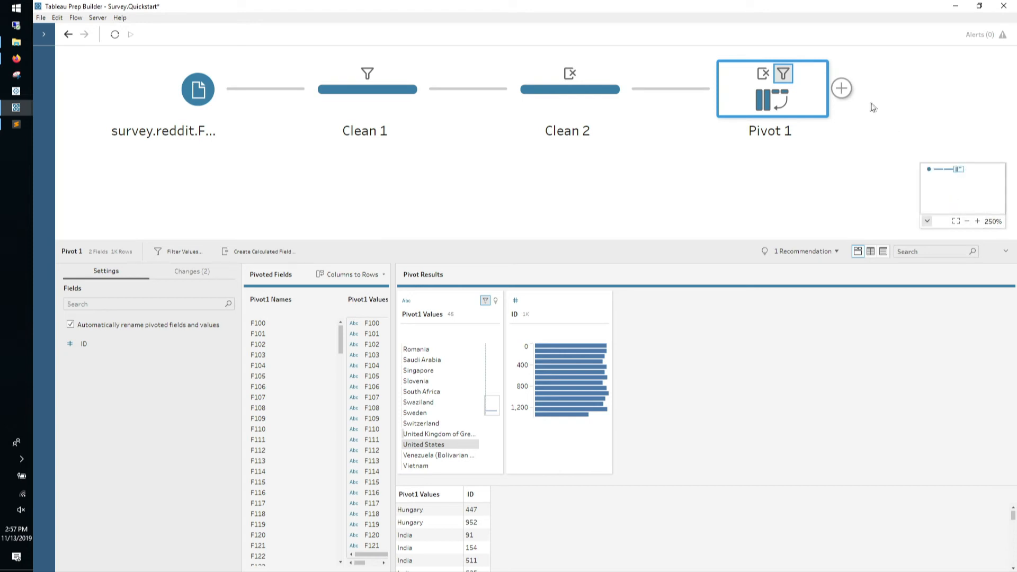
From Pivot 1, add a clean step (Clean 3) and a separate aggregate step (Aggregate 1)
{"action": "left_click", "coordinate": [841, 88]}
{"action": "left_click", "coordinate": [841, 88]}
{"action": "left_click", "coordinate": [848, 110]}
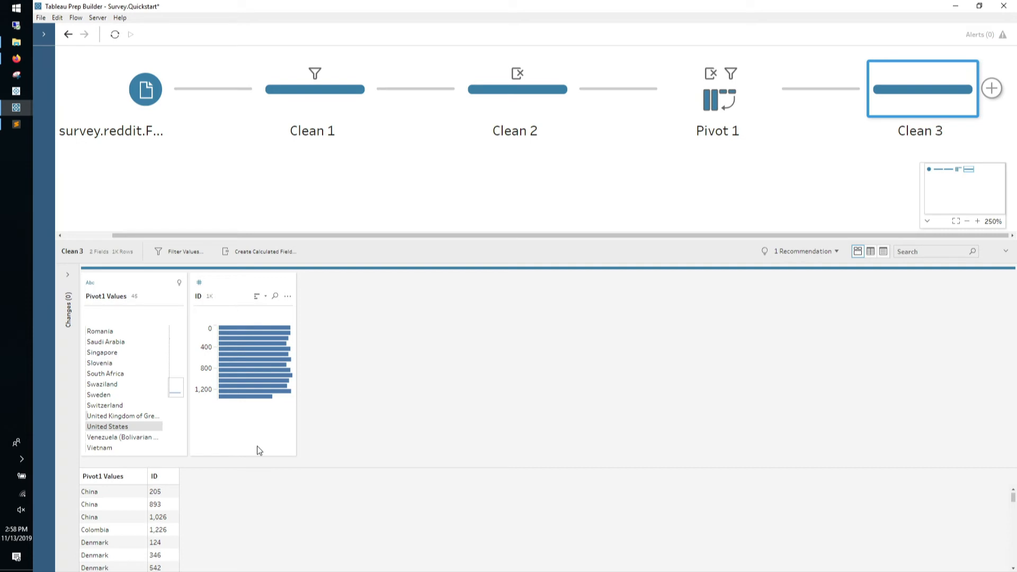
{"action": "left_click", "coordinate": [789, 88]}
{"action": "left_click", "coordinate": [797, 123]}
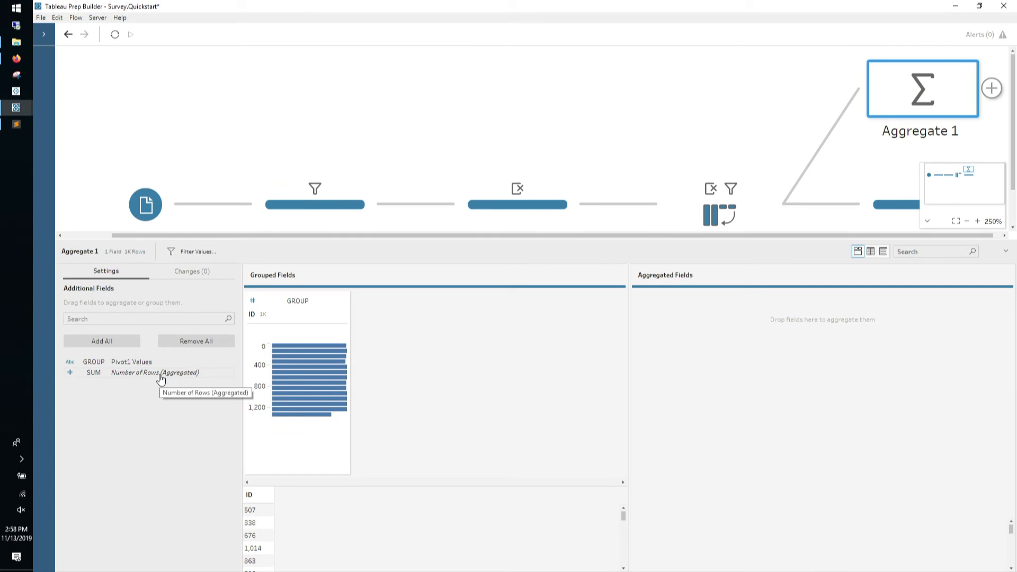
Aggregate Number of Rows per ID in Aggregate 1 and exclude IDs with row counts 2 and 3
{"action": "left_click_drag", "start_coordinate": [160, 376], "coordinate": [754, 353]}
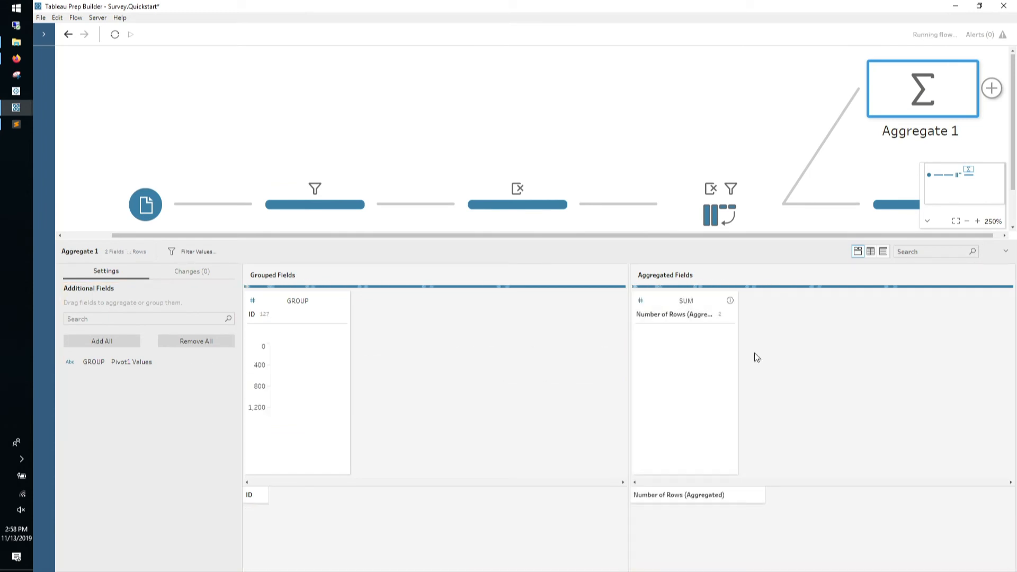
{"action": "mouse_move", "coordinate": [667, 351]}
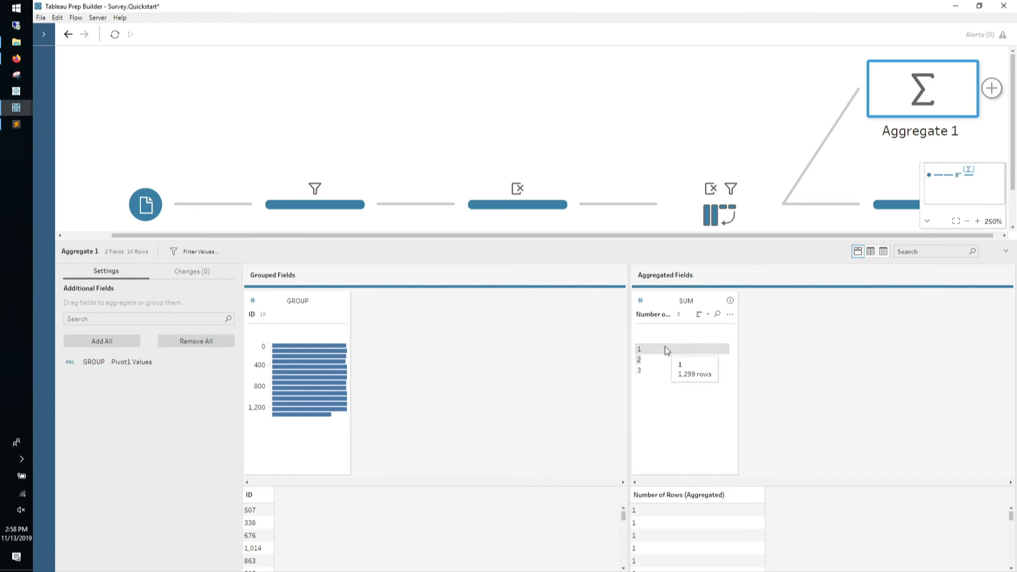
{"action": "left_click", "coordinate": [653, 362]}
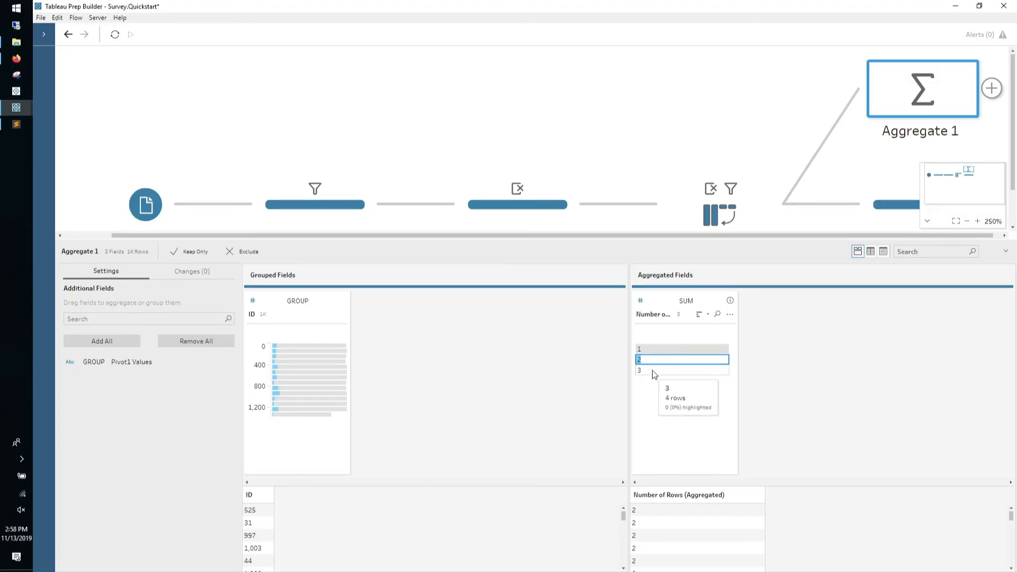
{"action": "left_click", "coordinate": [655, 370], "text": "ctrl"}
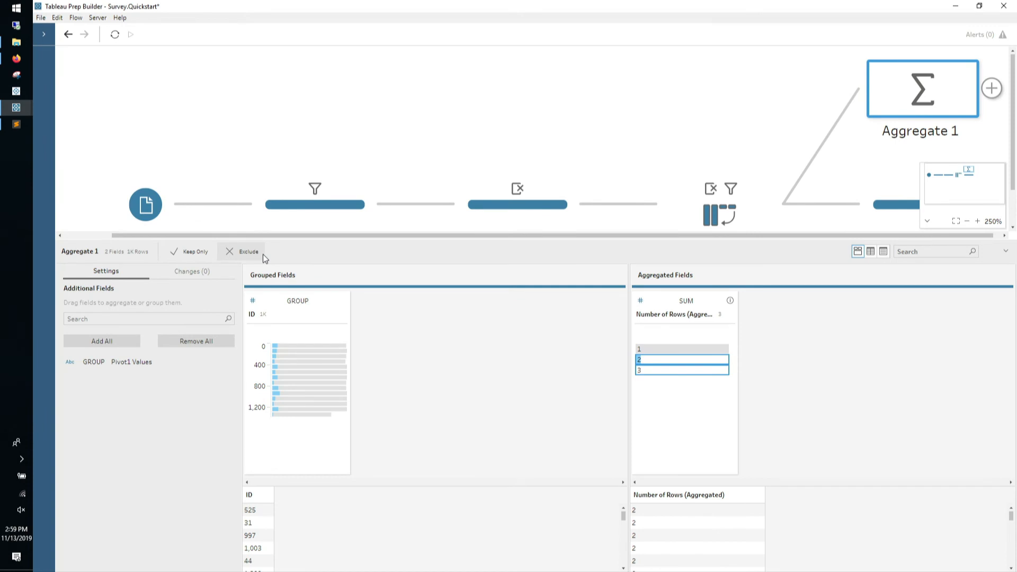
{"action": "left_click", "coordinate": [234, 257]}
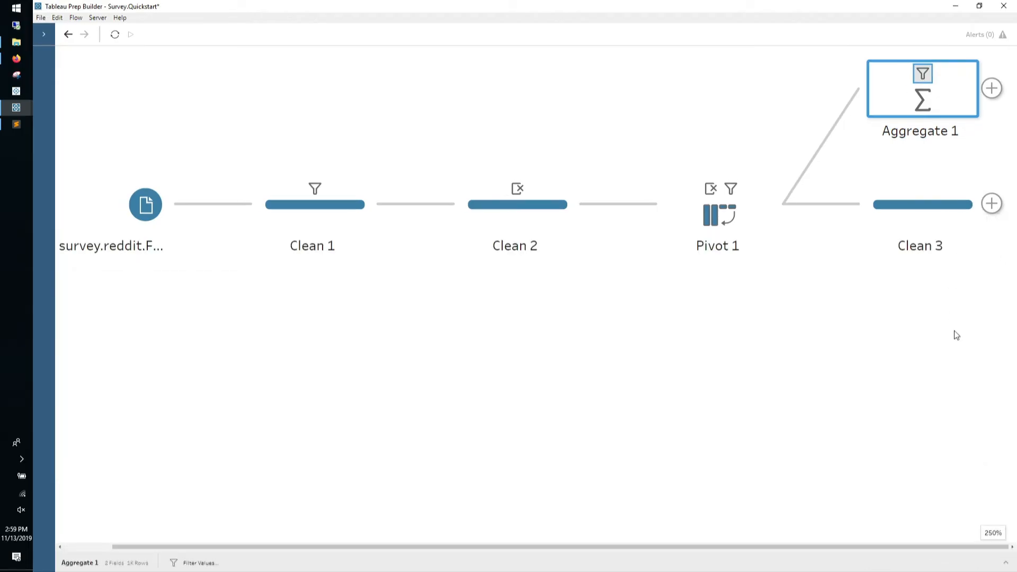
Drop Aggregate 1 onto Clean 3 to create Join 1, an inner join on ID
{"action": "left_click_drag", "start_coordinate": [918, 110], "coordinate": [835, 75]}
{"action": "left_click", "coordinate": [968, 535]}
{"action": "left_click", "coordinate": [968, 535]}
{"action": "left_click_drag", "start_coordinate": [613, 72], "coordinate": [658, 142]}
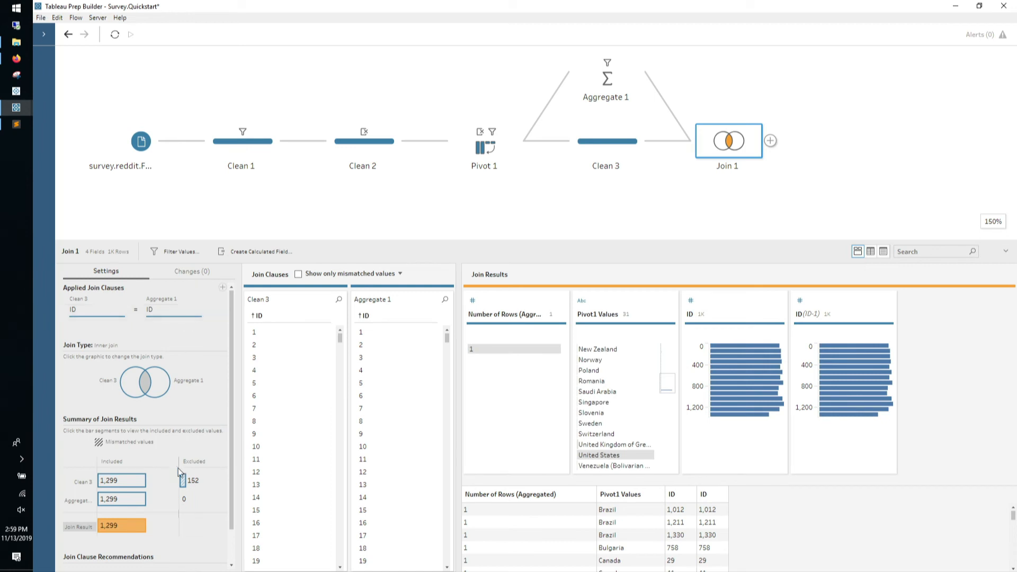
Remove the Number of Rows and duplicate ID(ID-1) fields from Join 1
{"action": "mouse_move", "coordinate": [183, 485]}
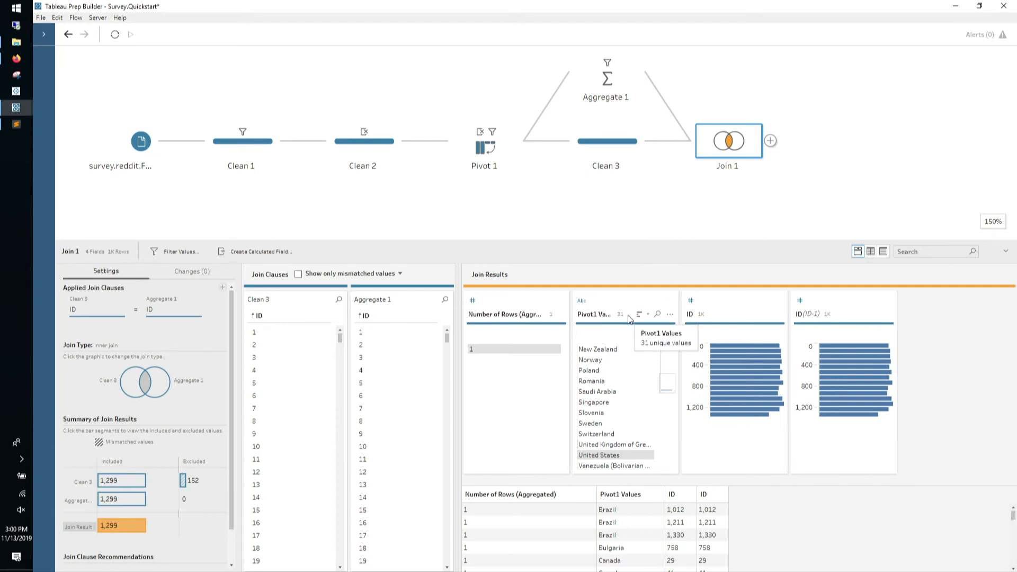
{"action": "left_click", "coordinate": [561, 315]}
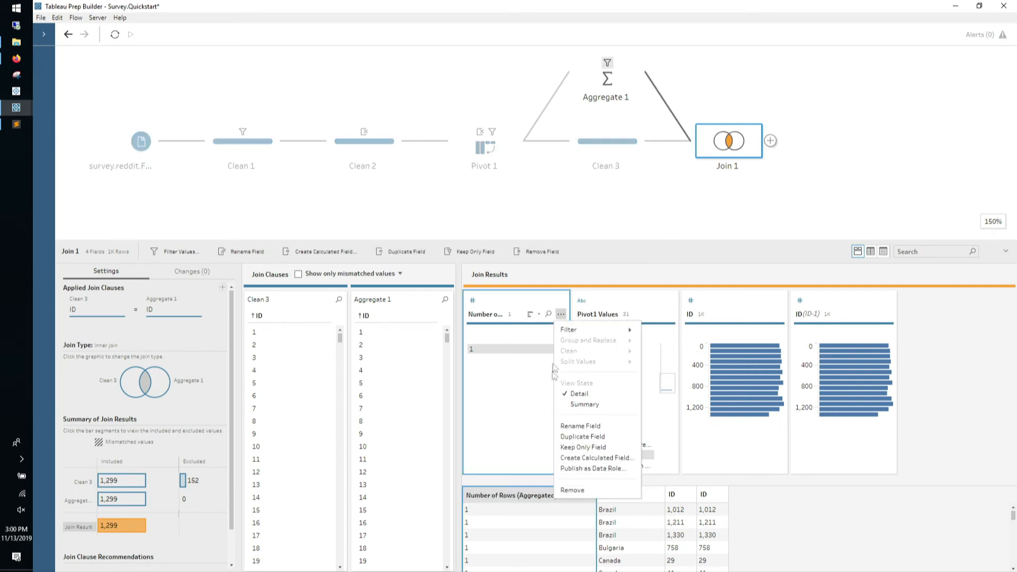
{"action": "left_click", "coordinate": [573, 490]}
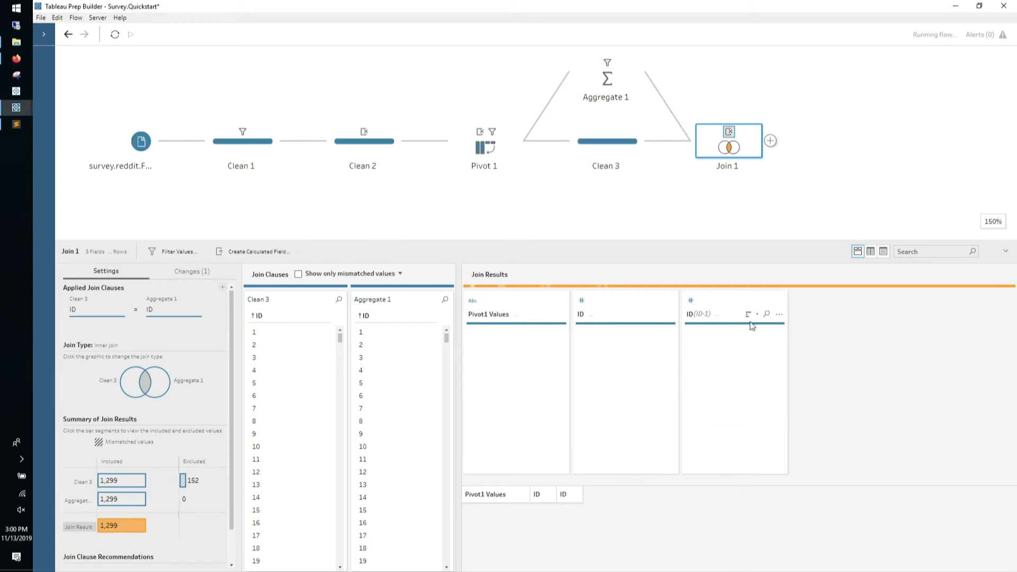
{"action": "left_click", "coordinate": [779, 315]}
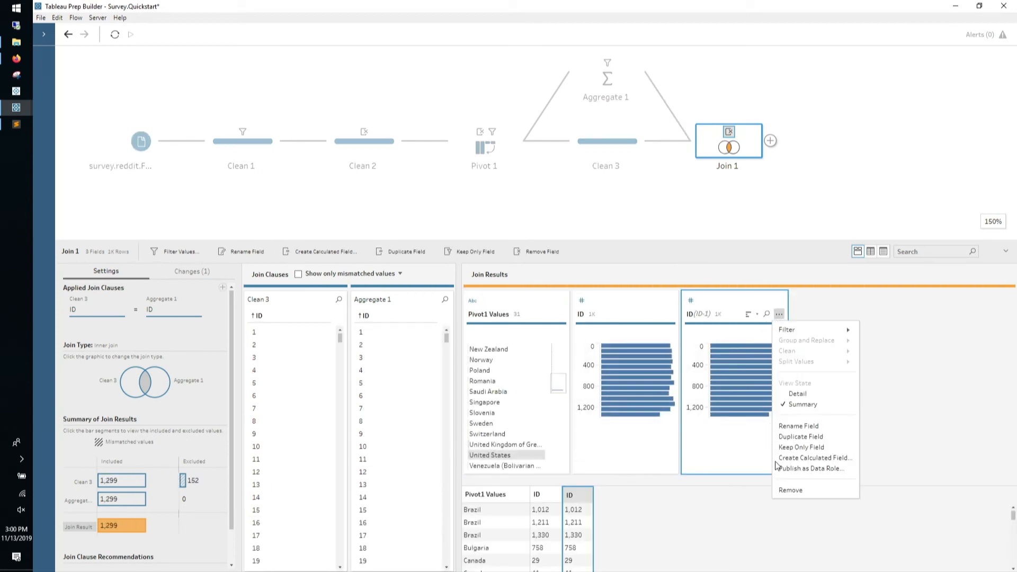
{"action": "left_click", "coordinate": [789, 491]}
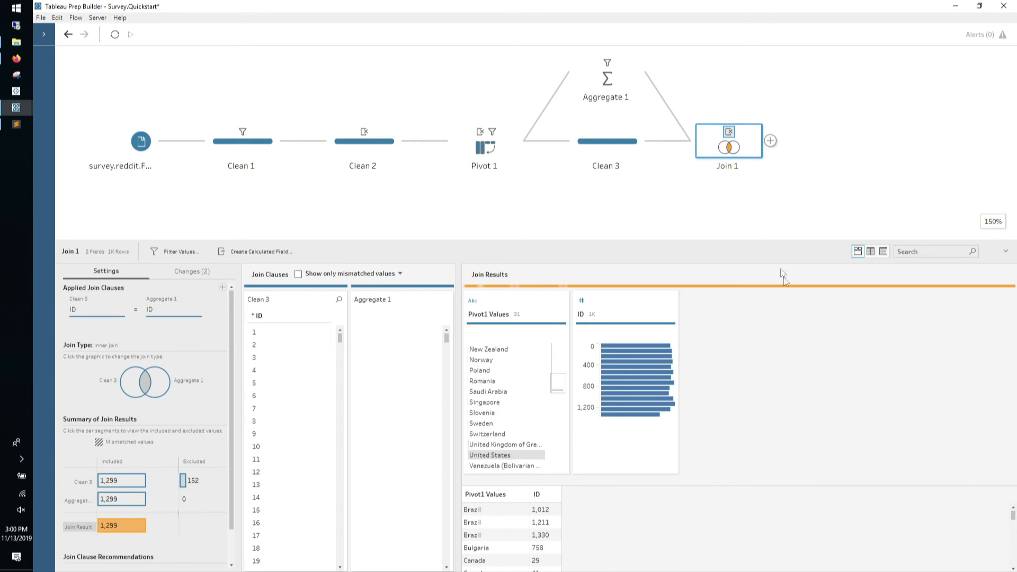
Add a new clean step, Clean 4, after Join 1
{"action": "left_click", "coordinate": [771, 142]}
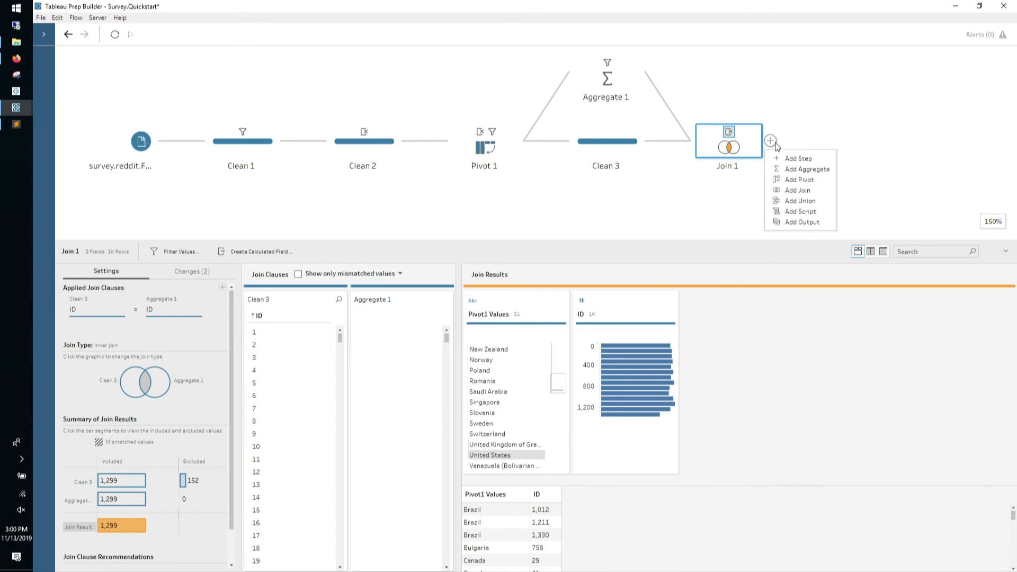
{"action": "left_click", "coordinate": [778, 155]}
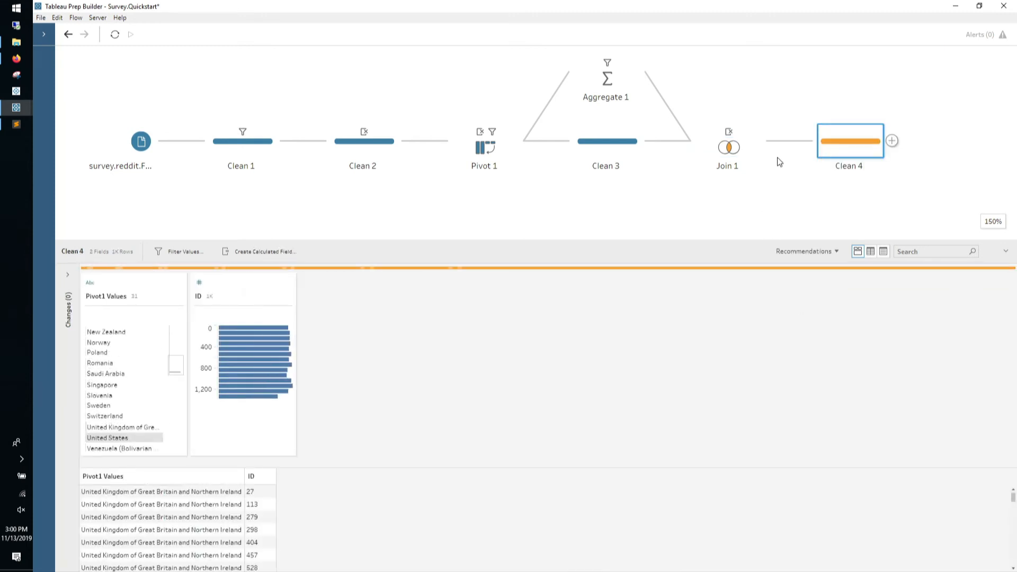
{"action": "right_click", "coordinate": [835, 143]}
{"action": "left_click", "coordinate": [835, 143]}
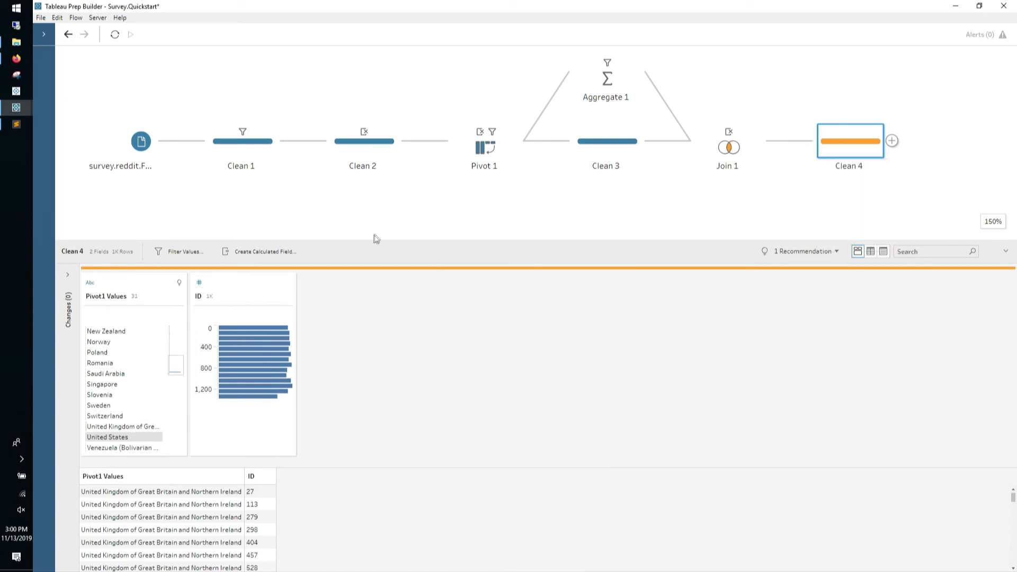
Inspect the ID and Pivot1 Values field options in Clean 4, then view Clean 2's fields
{"action": "left_click", "coordinate": [252, 292]}
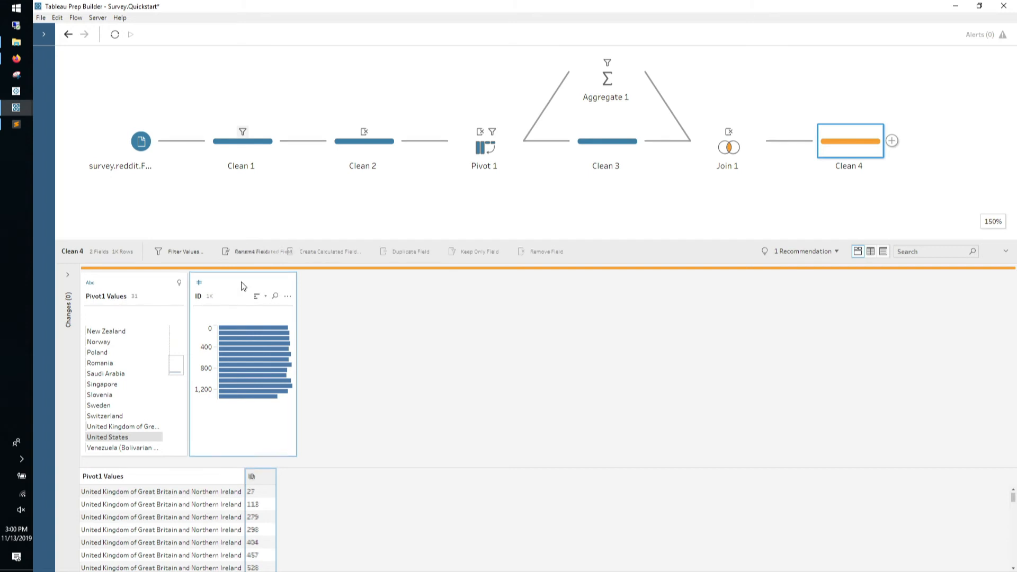
{"action": "left_click", "coordinate": [288, 295]}
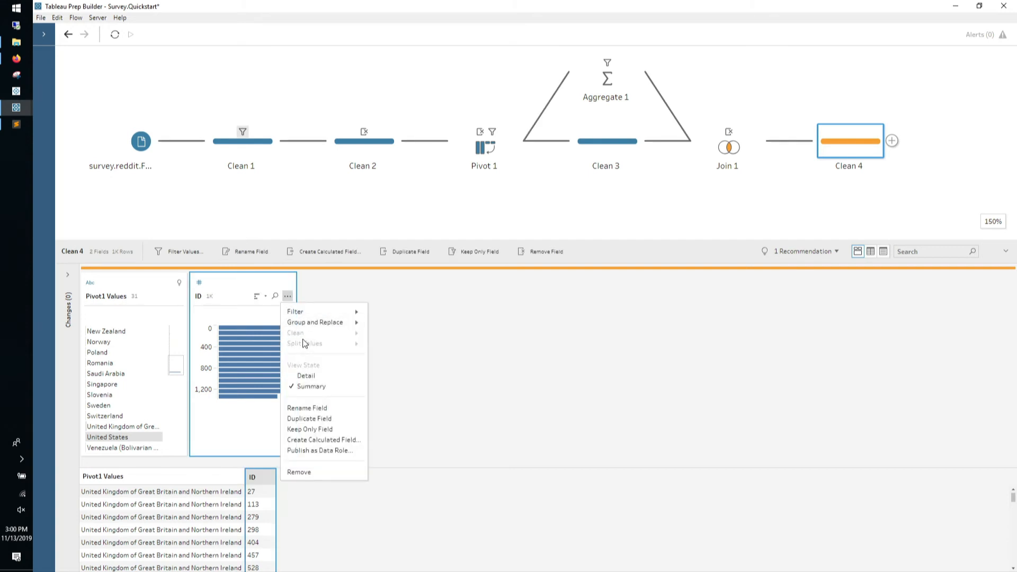
{"action": "left_click", "coordinate": [348, 289]}
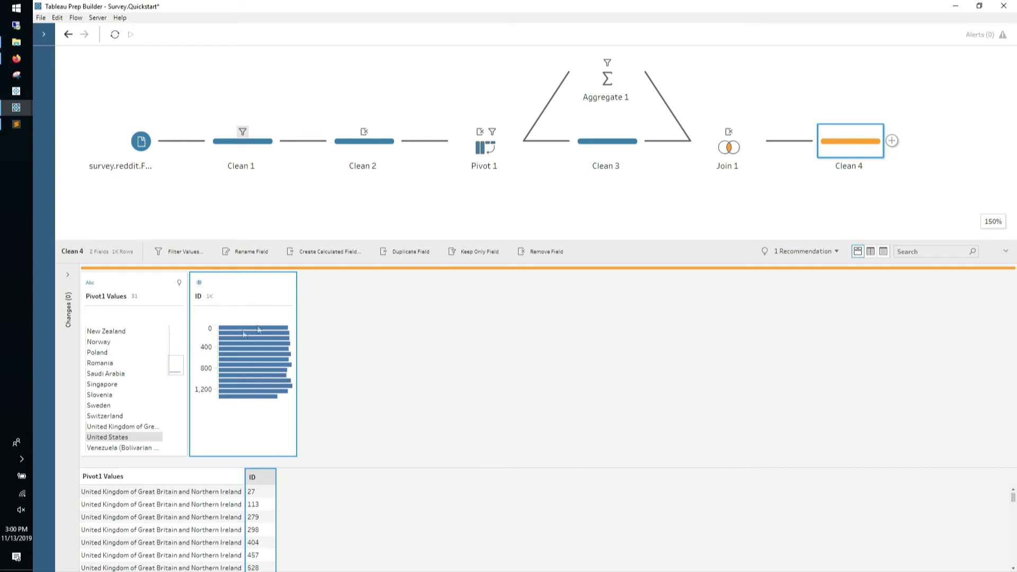
{"action": "left_click", "coordinate": [148, 282]}
{"action": "left_click", "coordinate": [179, 296]}
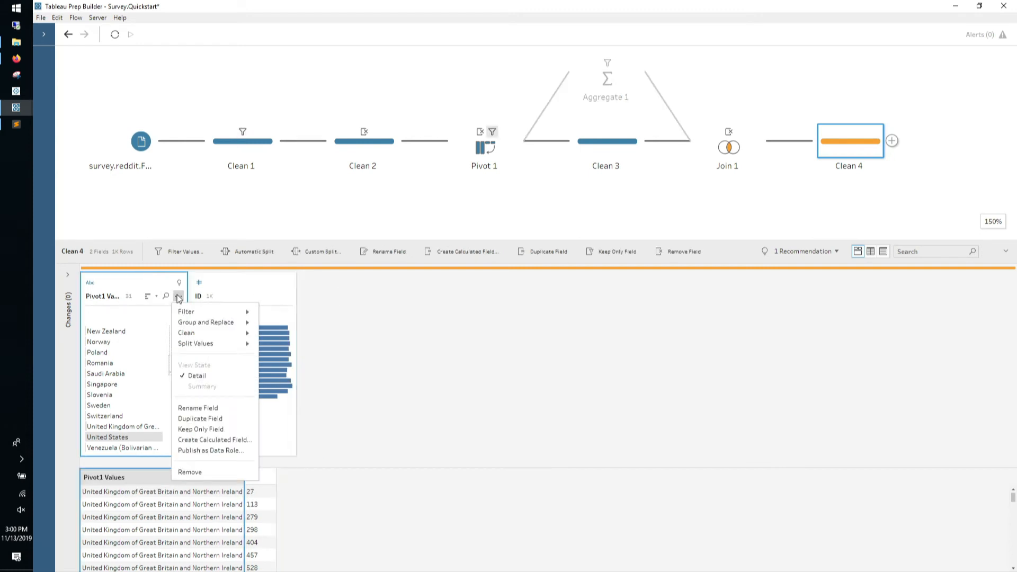
{"action": "left_click", "coordinate": [558, 291]}
{"action": "left_click", "coordinate": [369, 138]}
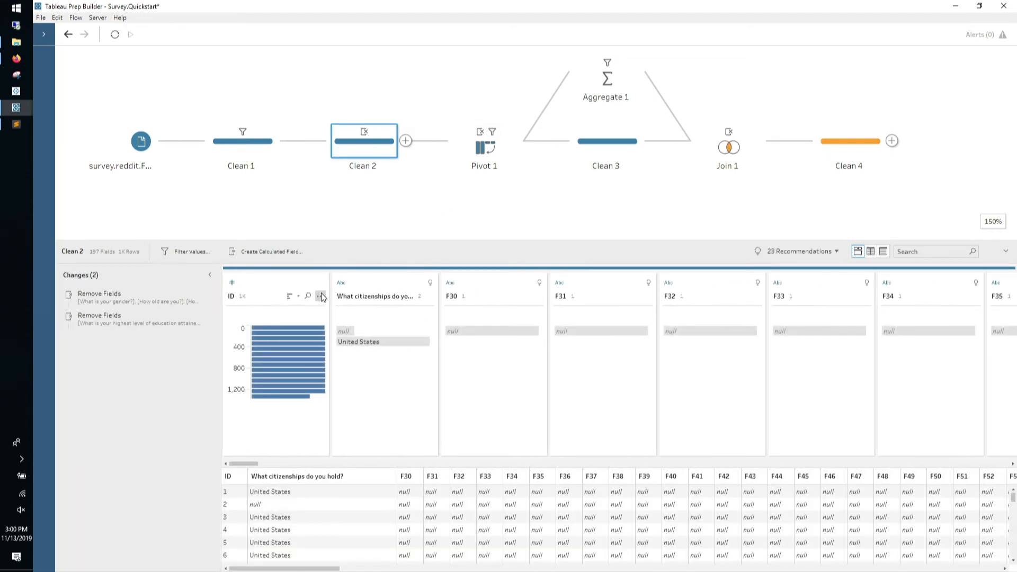
Review Clean 2's ID field options and Clean 4's add-step and context menus, closing each
{"action": "left_click", "coordinate": [320, 296]}
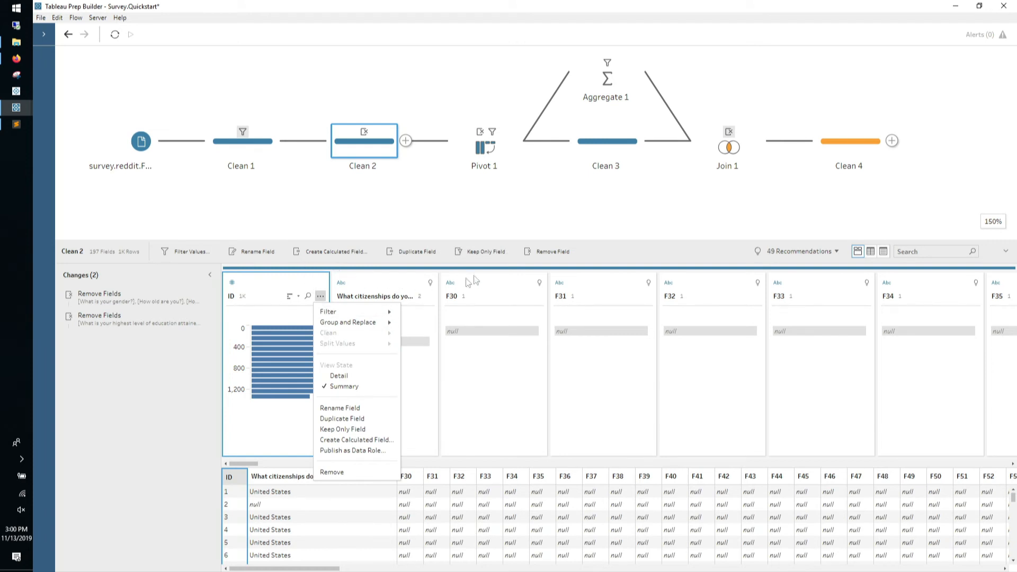
{"action": "left_click", "coordinate": [645, 266]}
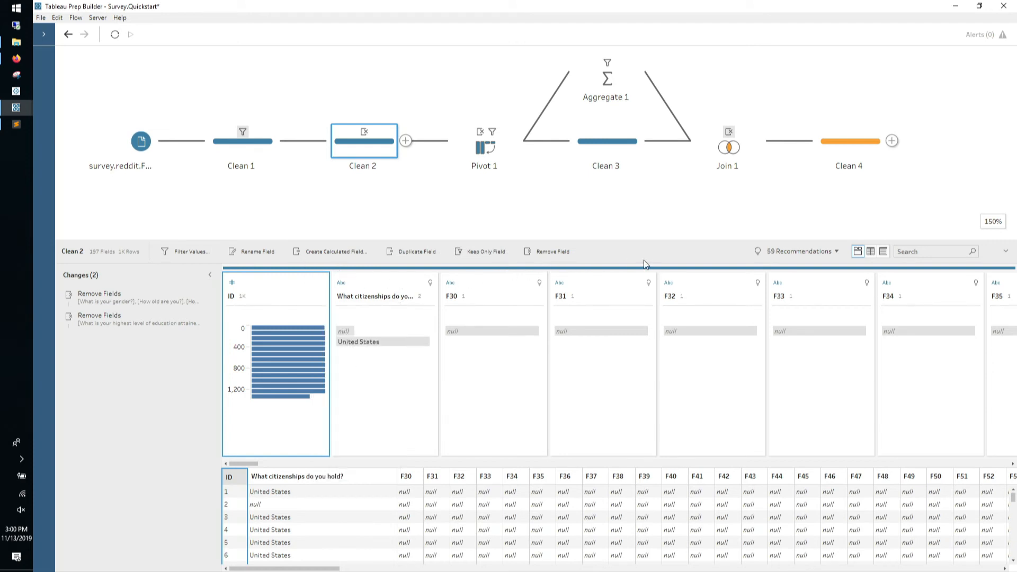
{"action": "left_click", "coordinate": [892, 141]}
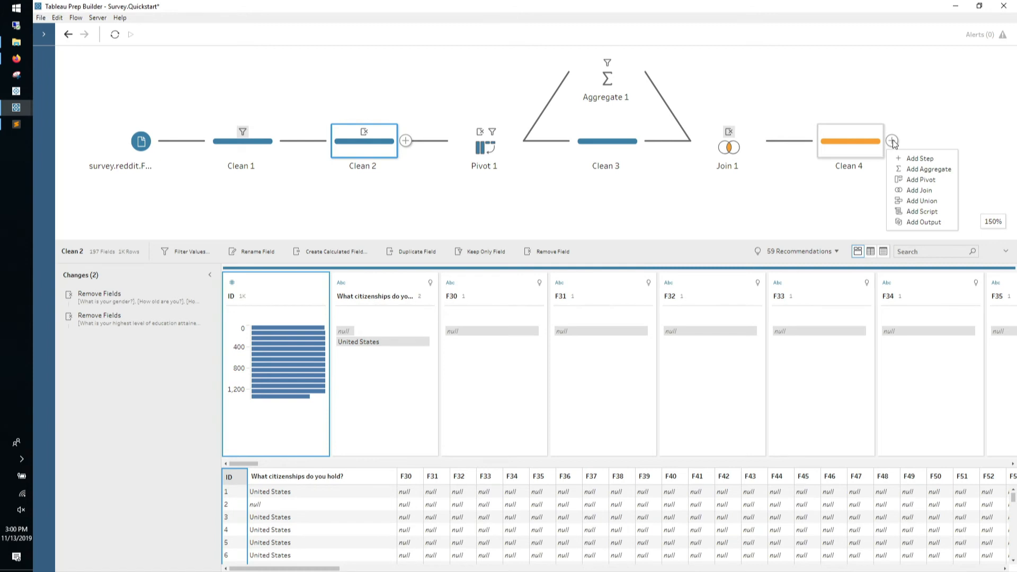
{"action": "left_click", "coordinate": [894, 97]}
{"action": "right_click", "coordinate": [851, 145]}
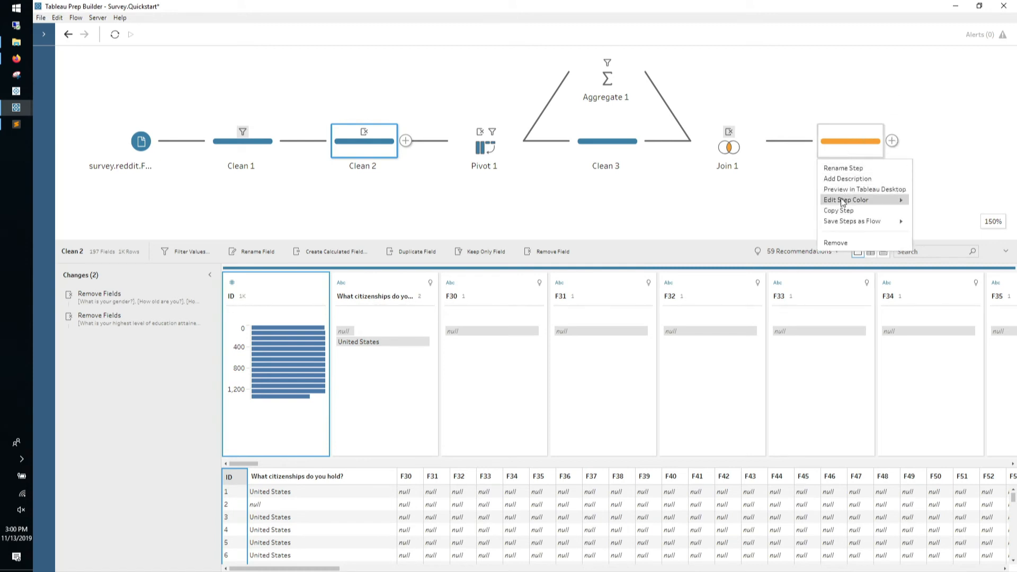
{"action": "left_click", "coordinate": [891, 104]}
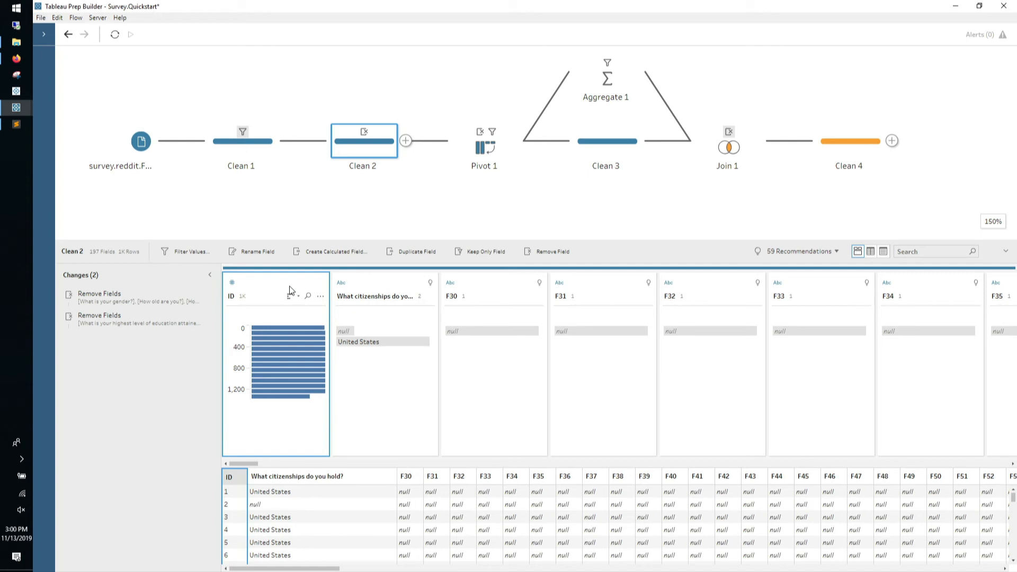
{"action": "left_click", "coordinate": [321, 297]}
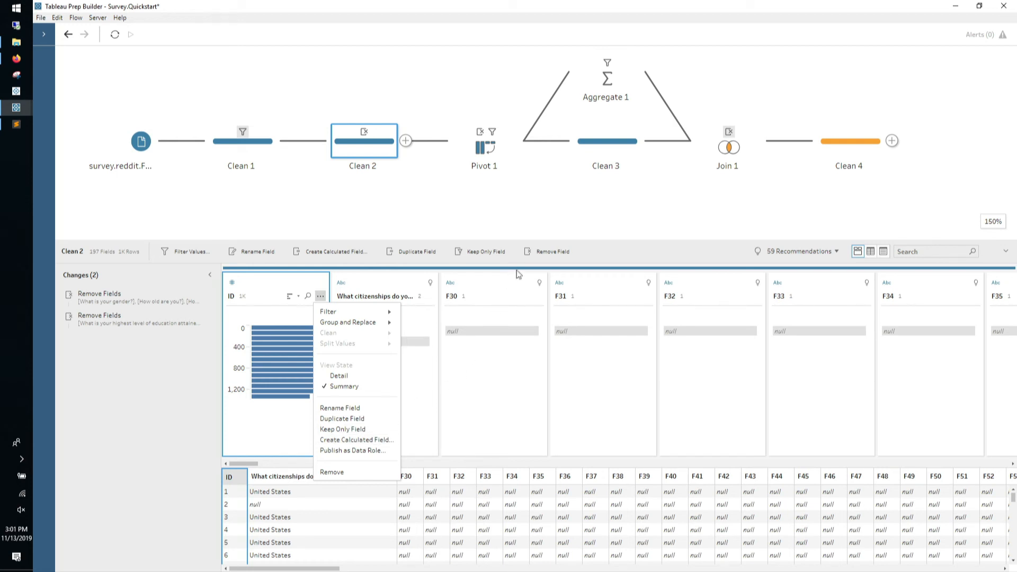
{"action": "left_click", "coordinate": [607, 264]}
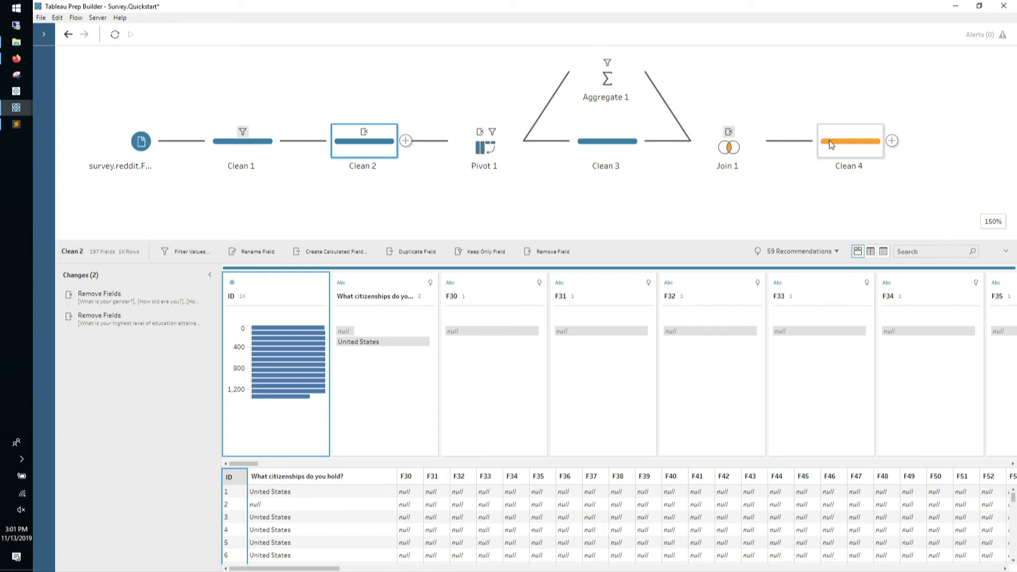
Branch a new Clean 5 step off Clean 1 and place it below Clean 1
{"action": "left_click", "coordinate": [284, 140]}
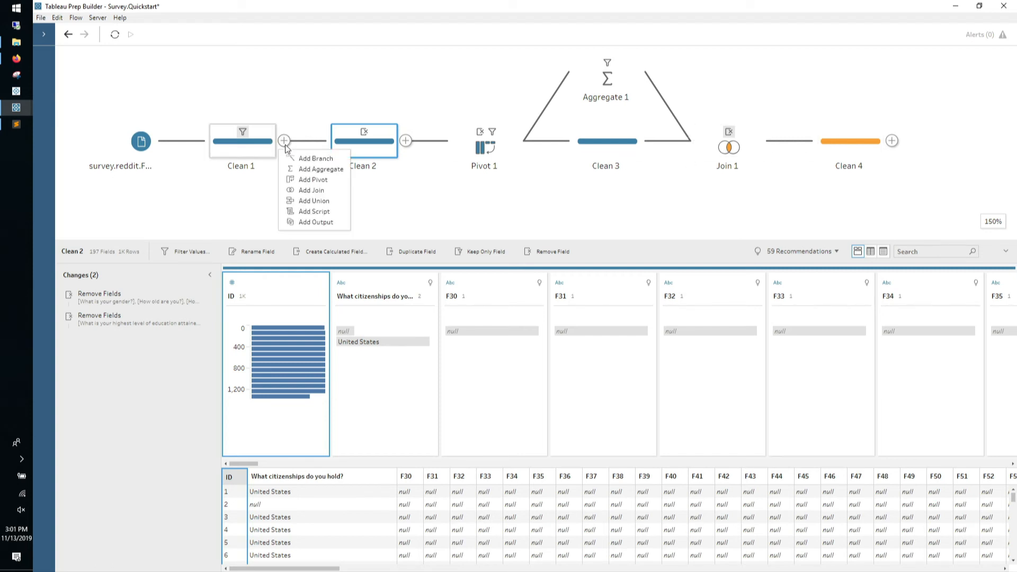
{"action": "left_click", "coordinate": [295, 159]}
{"action": "left_click_drag", "start_coordinate": [371, 79], "coordinate": [376, 217]}
Drop Clean 4 onto Clean 5 to create Join 2, an inner join on ID
{"action": "left_click_drag", "start_coordinate": [850, 141], "coordinate": [421, 224]}
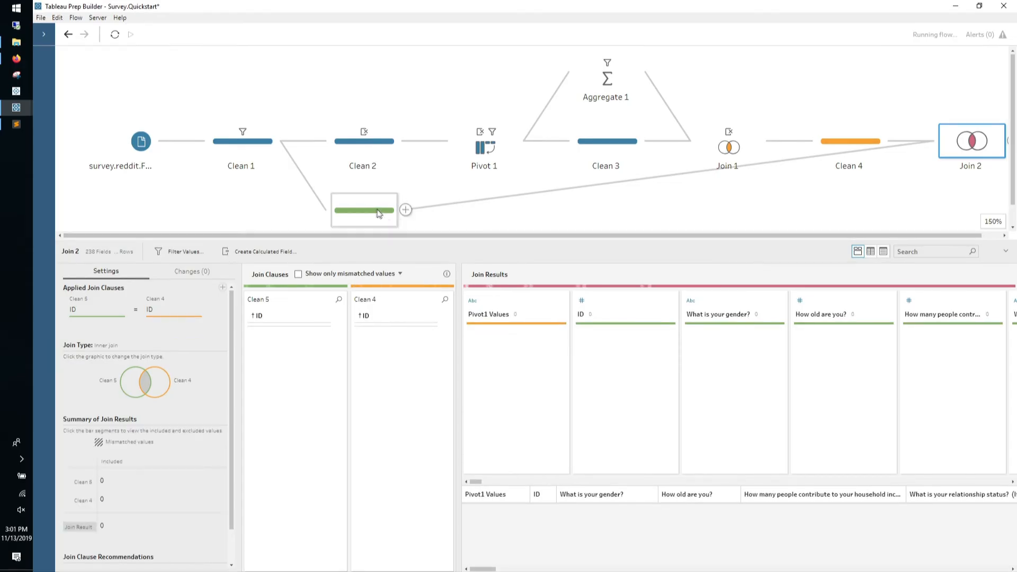
{"action": "left_click", "coordinate": [378, 213]}
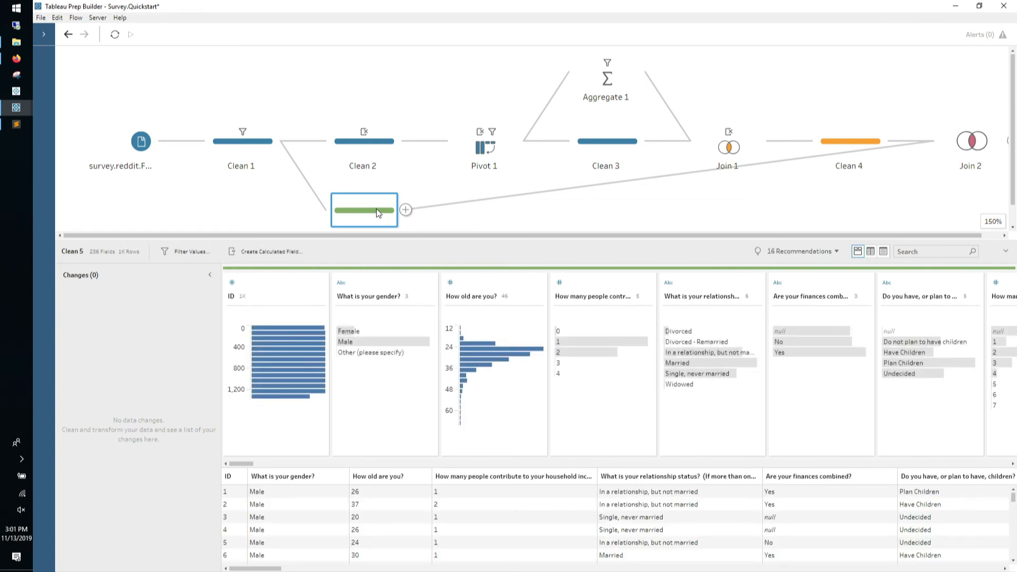
{"action": "left_click", "coordinate": [636, 82]}
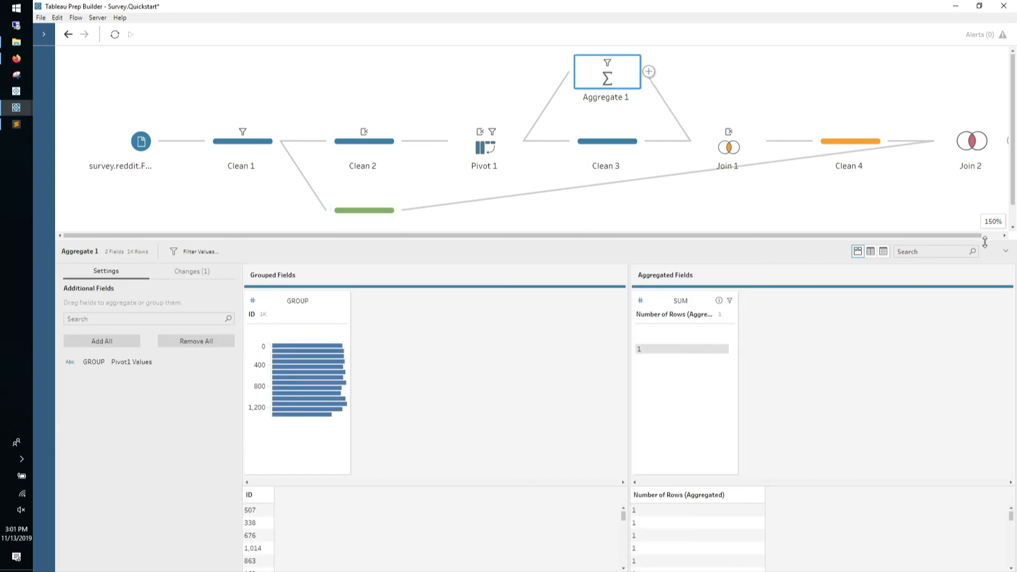
Enlarge Aggregate 1's details and list its changes: the aggregate and the multiple-rows exclusion filter
{"action": "left_click_drag", "start_coordinate": [984, 242], "coordinate": [984, 47]}
{"action": "left_click", "coordinate": [191, 77]}
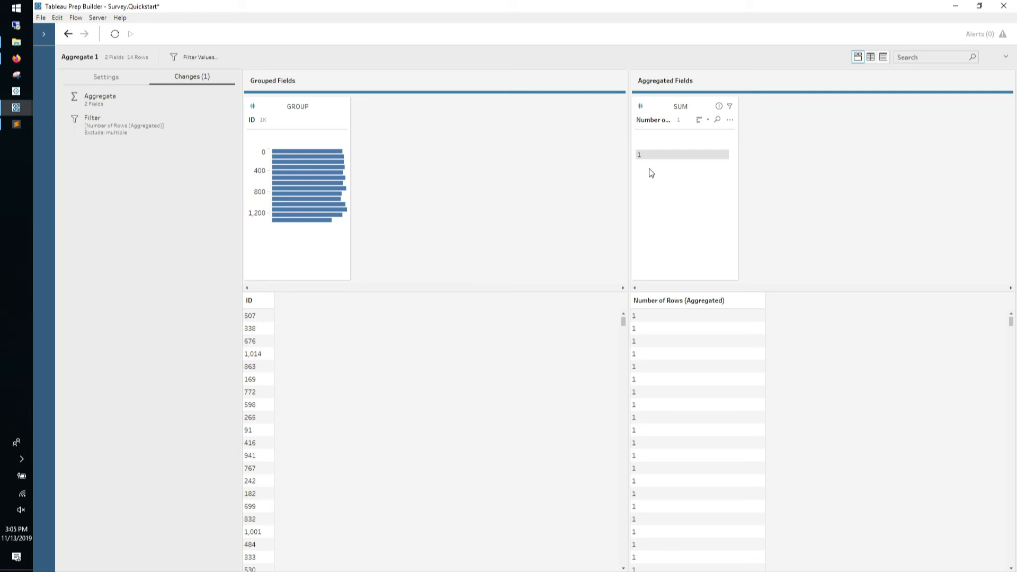
Collapse the details pane and delete both Clean 3 and Clean 4 from the flow canvas
{"action": "left_click", "coordinate": [1005, 60]}
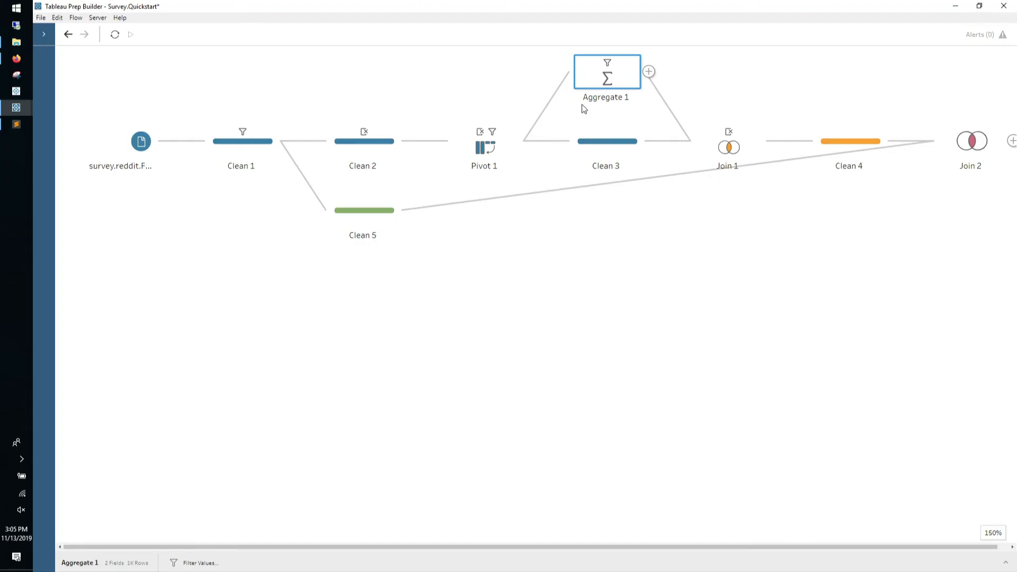
{"action": "right_click", "coordinate": [609, 145]}
{"action": "left_click", "coordinate": [611, 243]}
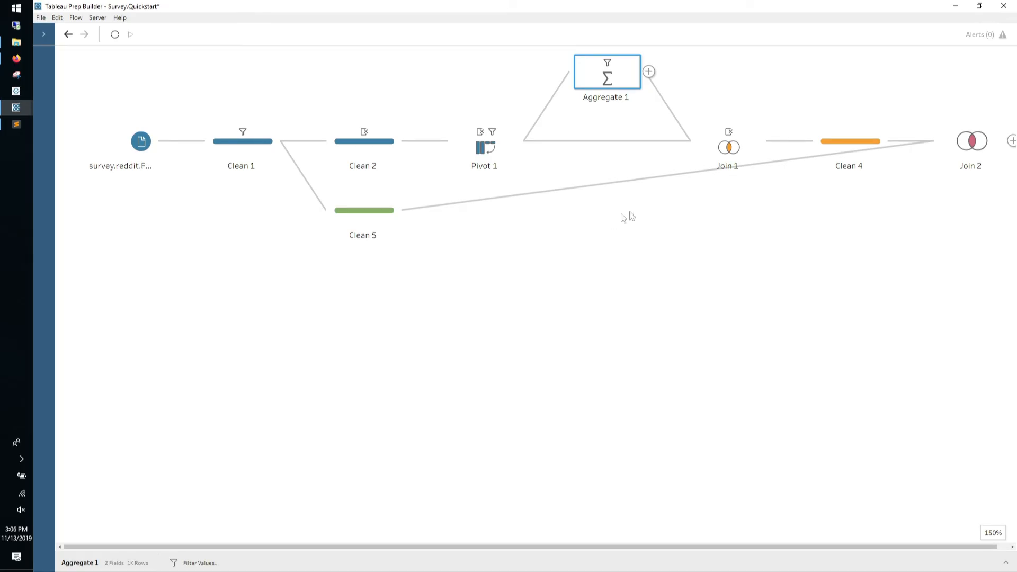
{"action": "right_click", "coordinate": [862, 166]}
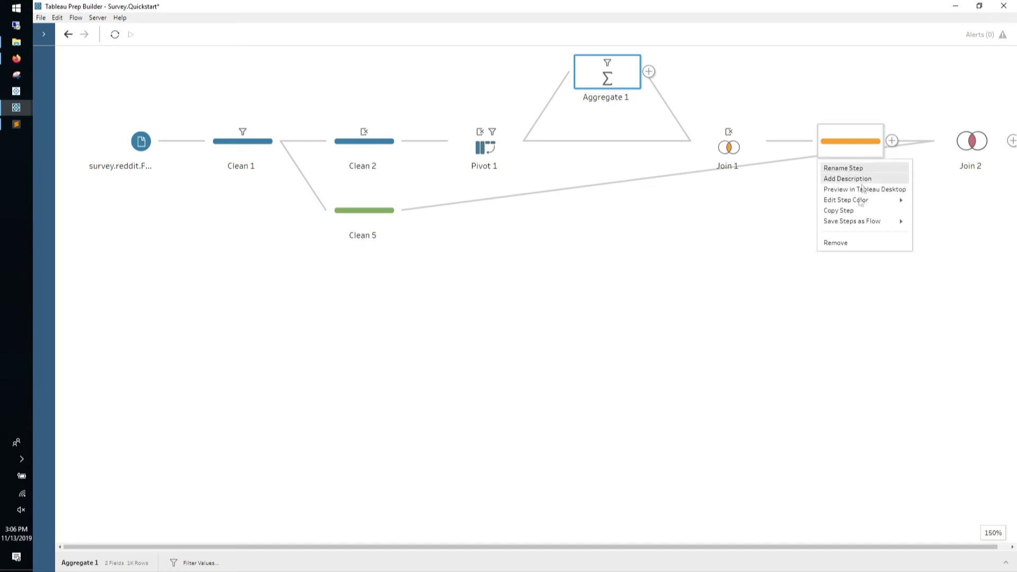
{"action": "left_click", "coordinate": [852, 244]}
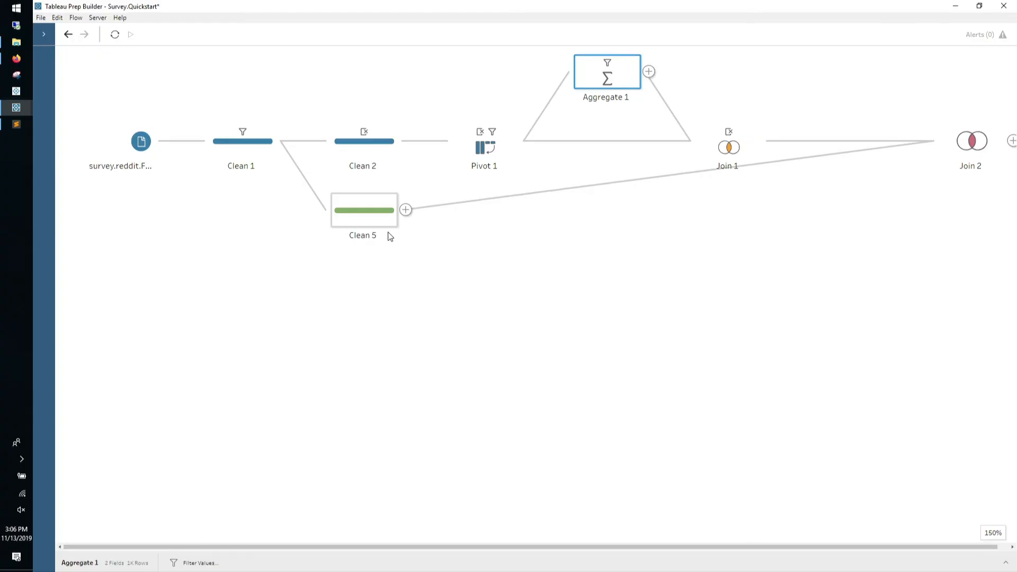
Open Clean 5's data profile and show its fields as a list
{"action": "left_click", "coordinate": [386, 226]}
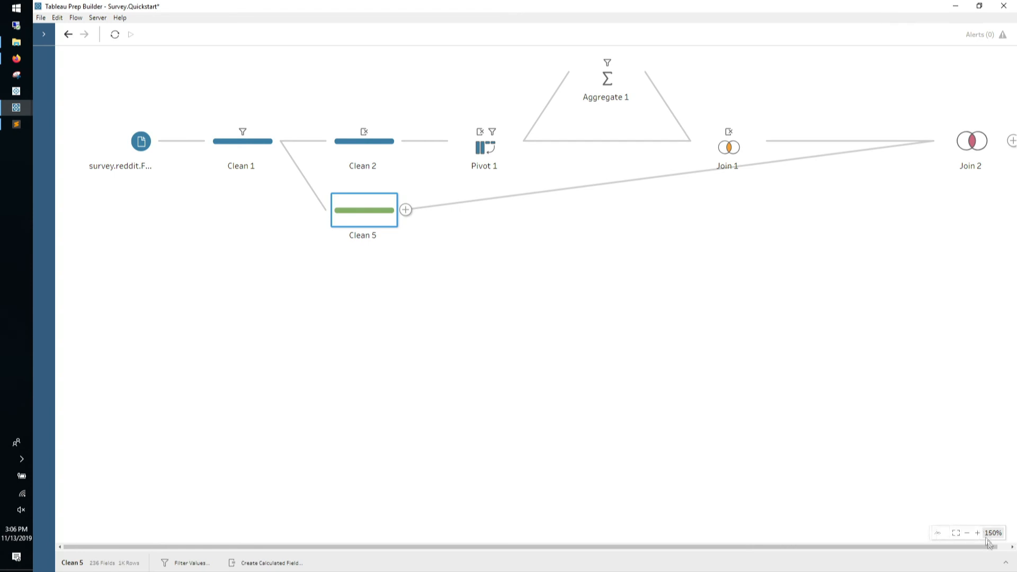
{"action": "left_click", "coordinate": [1006, 563]}
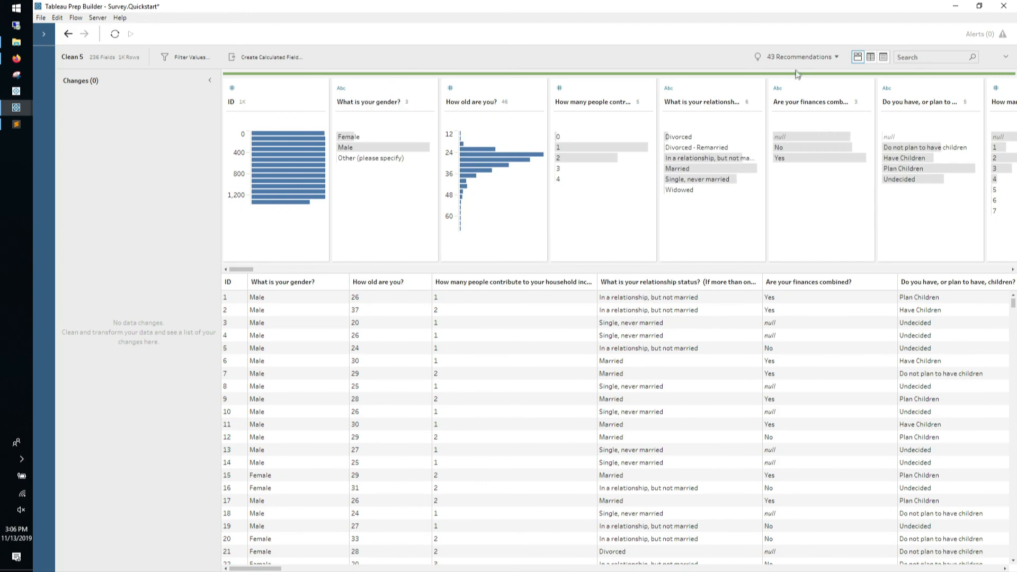
{"action": "left_click", "coordinate": [883, 57]}
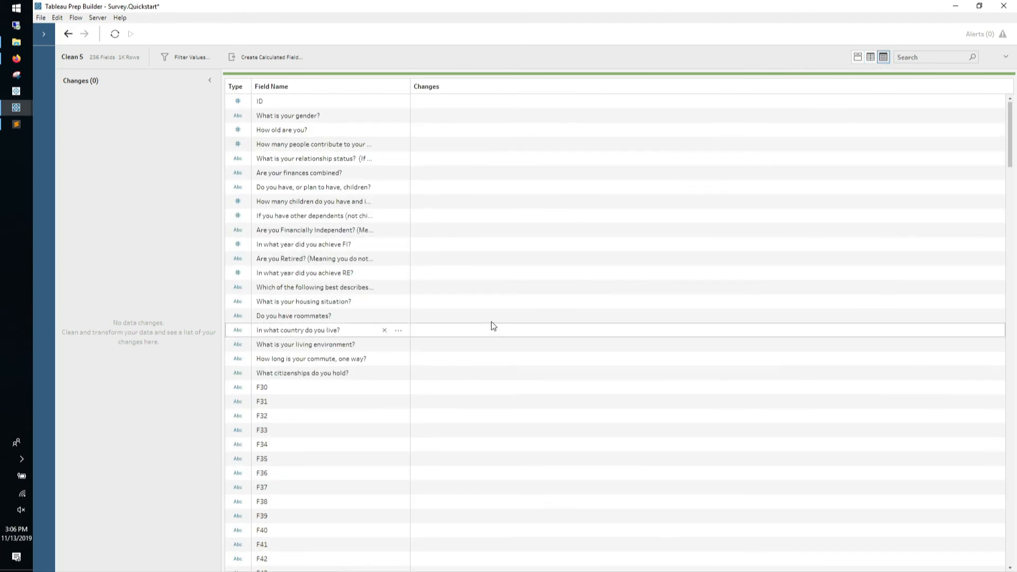
Remove the citizenship field and fields F210 through F224 from Clean 5, then collapse its details
{"action": "left_click", "coordinate": [298, 375]}
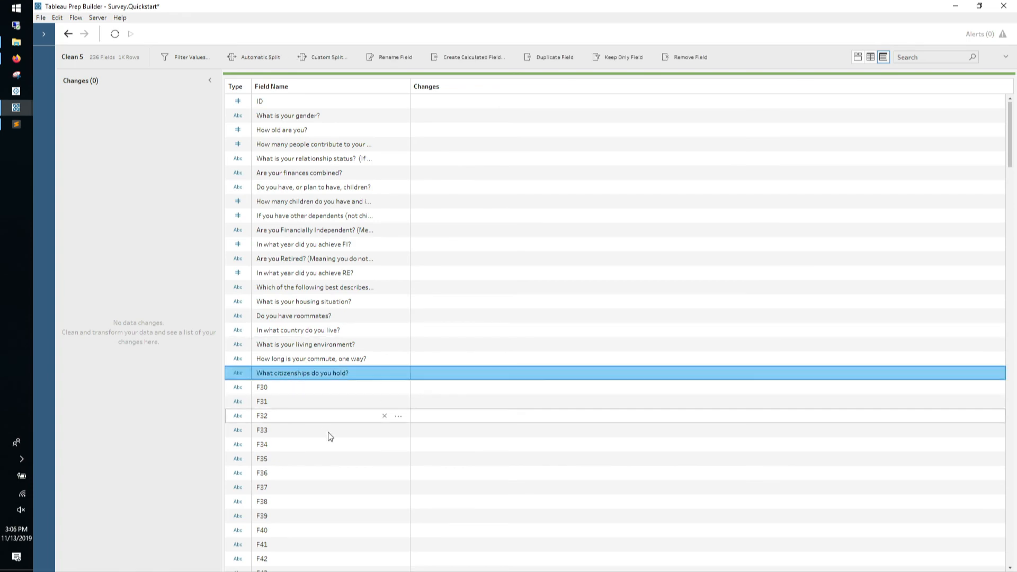
{"action": "scroll", "coordinate": [332, 445], "scroll_direction": "down", "scroll_amount": 10}
{"action": "scroll", "coordinate": [332, 445], "scroll_direction": "down", "scroll_amount": 20}
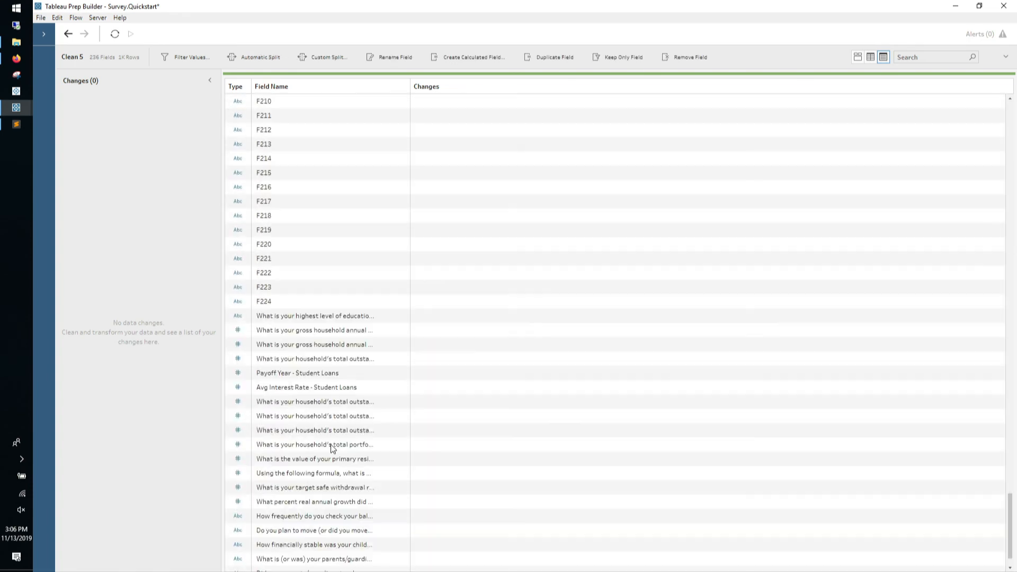
{"action": "left_click_drag", "start_coordinate": [314, 301], "coordinate": [608, 80]}
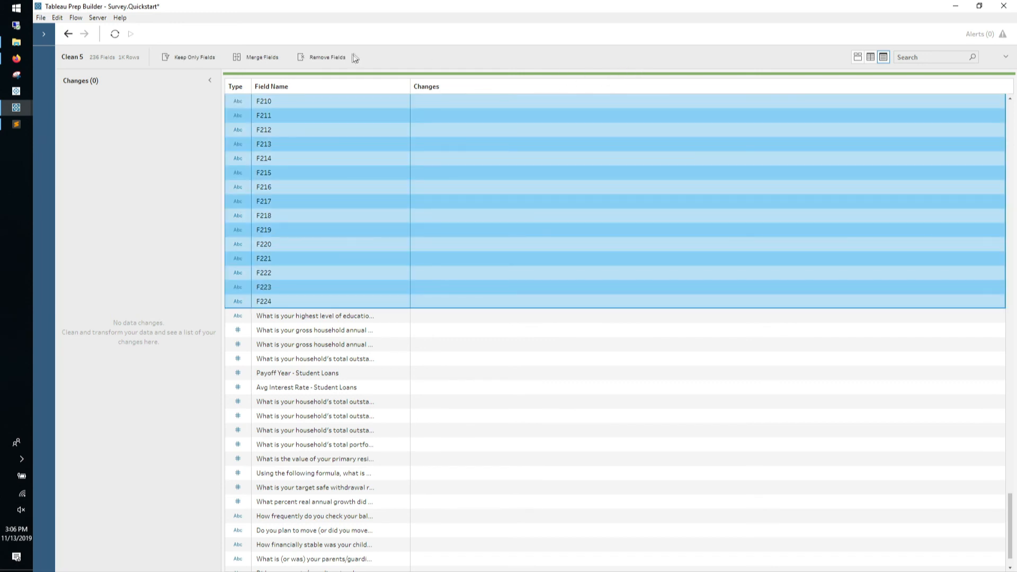
{"action": "left_click", "coordinate": [329, 59]}
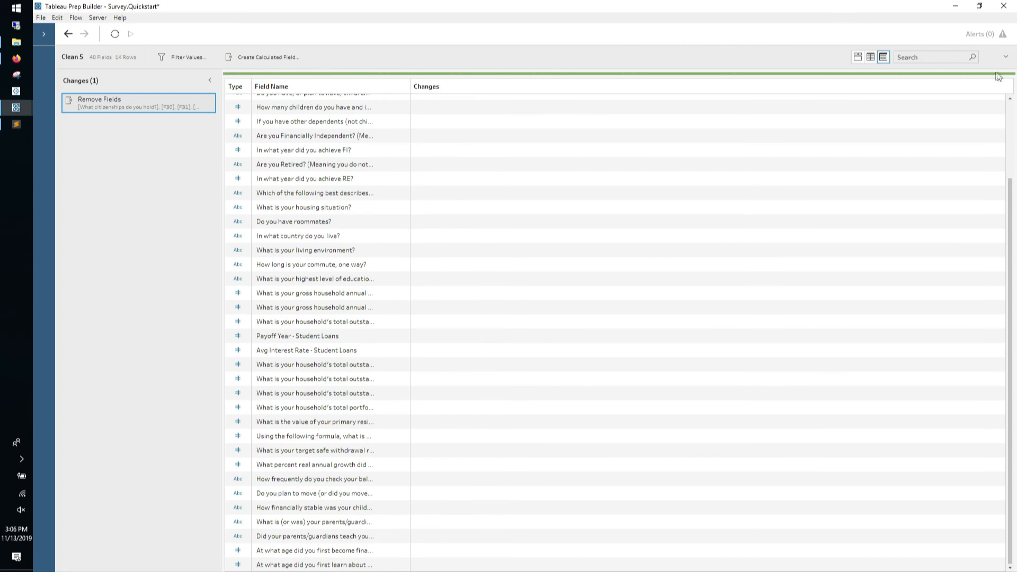
{"action": "left_click", "coordinate": [1006, 57]}
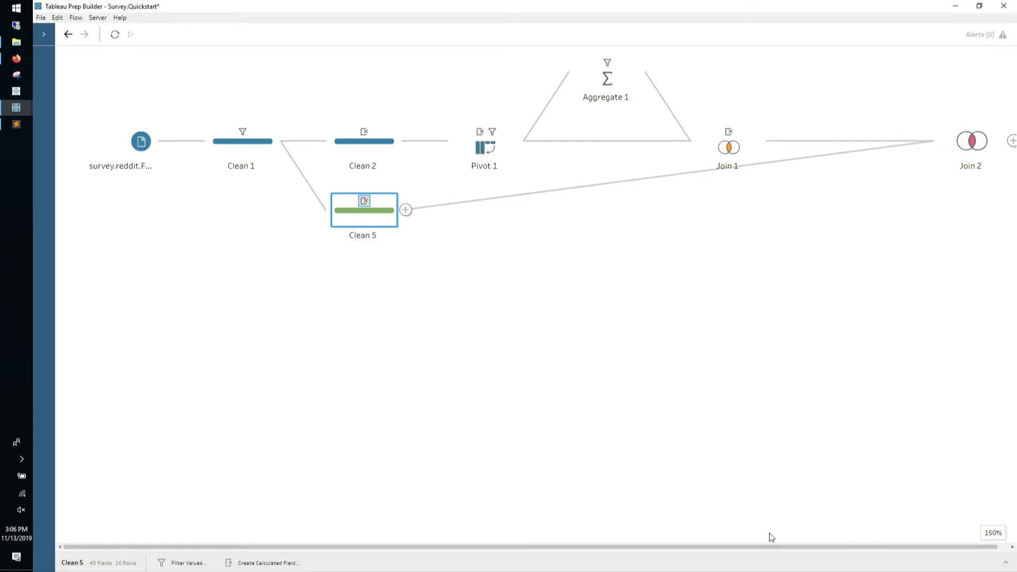
Move Join 2 next to the other steps and add a Clean 4 step after it
{"action": "left_click_drag", "start_coordinate": [763, 549], "coordinate": [826, 546]}
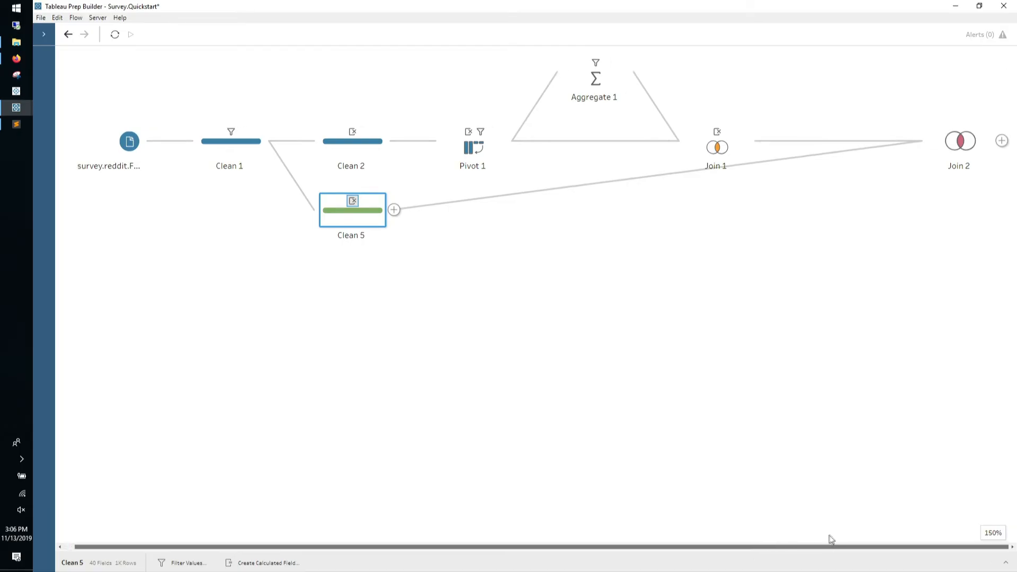
{"action": "left_click_drag", "start_coordinate": [954, 149], "coordinate": [871, 153]}
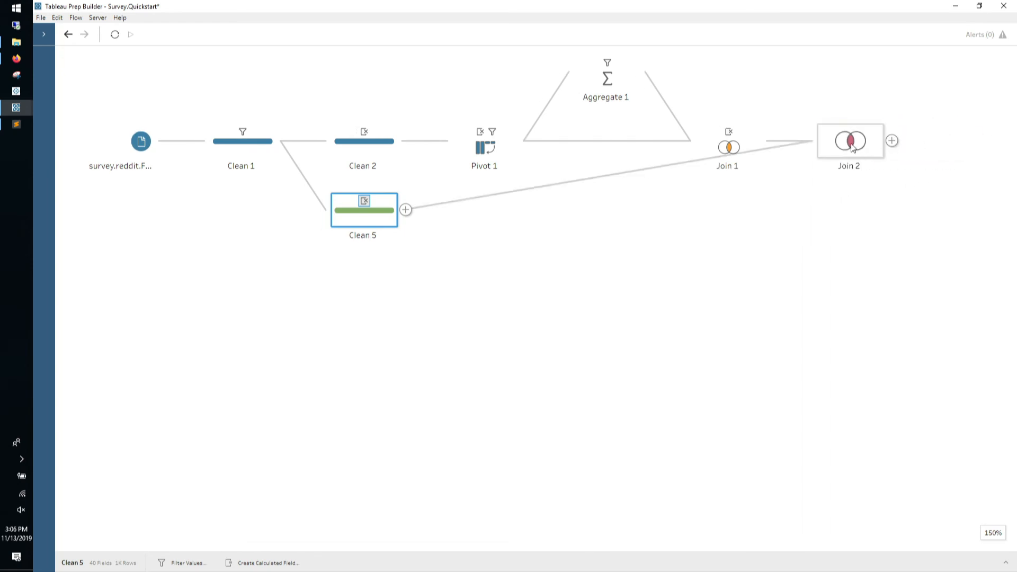
{"action": "left_click", "coordinate": [891, 141]}
{"action": "left_click", "coordinate": [920, 159]}
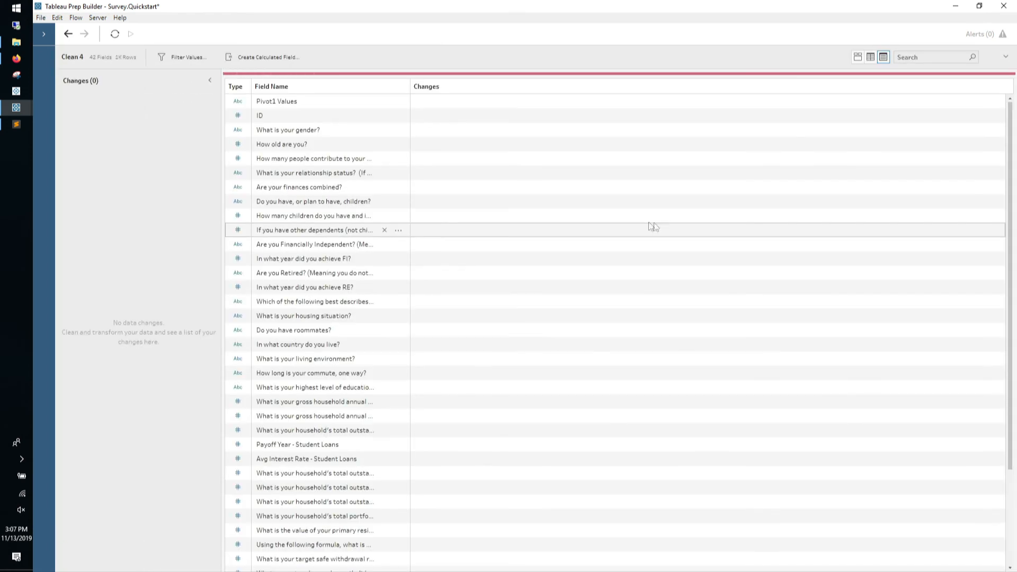
Show Clean 4 as profile cards and rename the Pivot1 Values field to Citizenship
{"action": "left_click", "coordinate": [857, 57]}
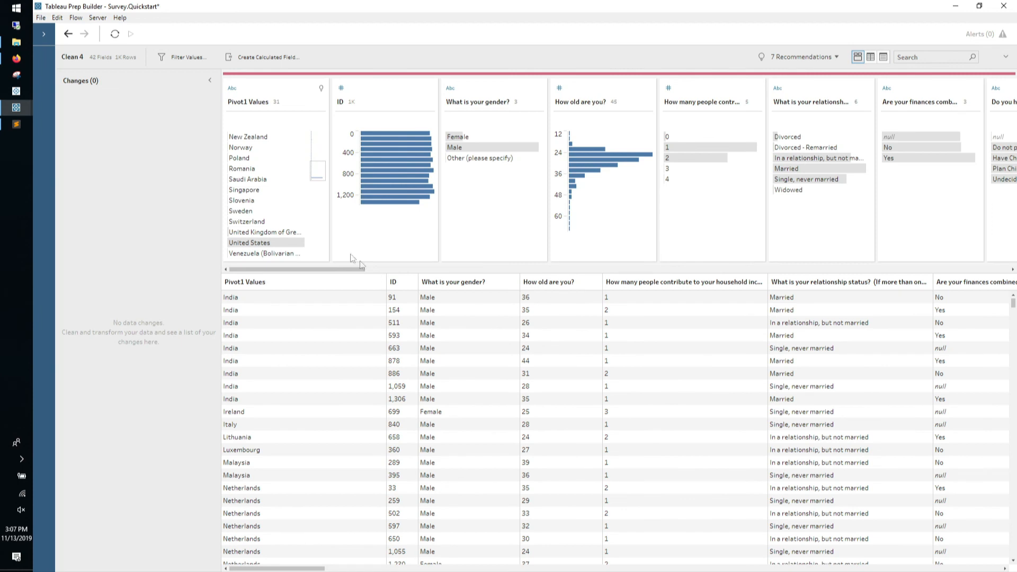
{"action": "double_click", "coordinate": [245, 102]}
{"action": "type", "text": "Citizenship"}
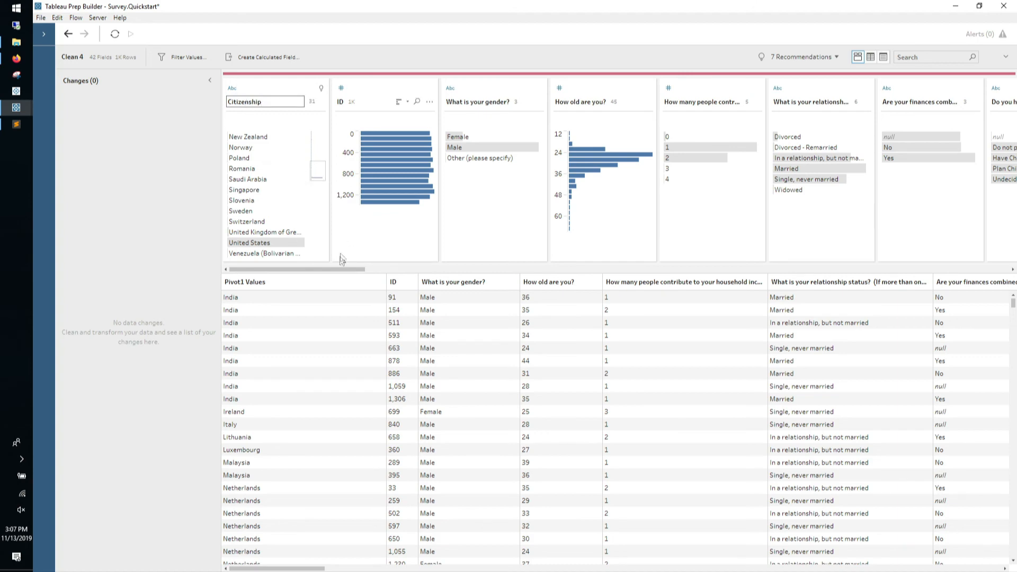
Collapse the Changes pane, scroll across the Clean 4 columns, then hide the data panes
{"action": "left_click_drag", "start_coordinate": [356, 272], "coordinate": [392, 271]}
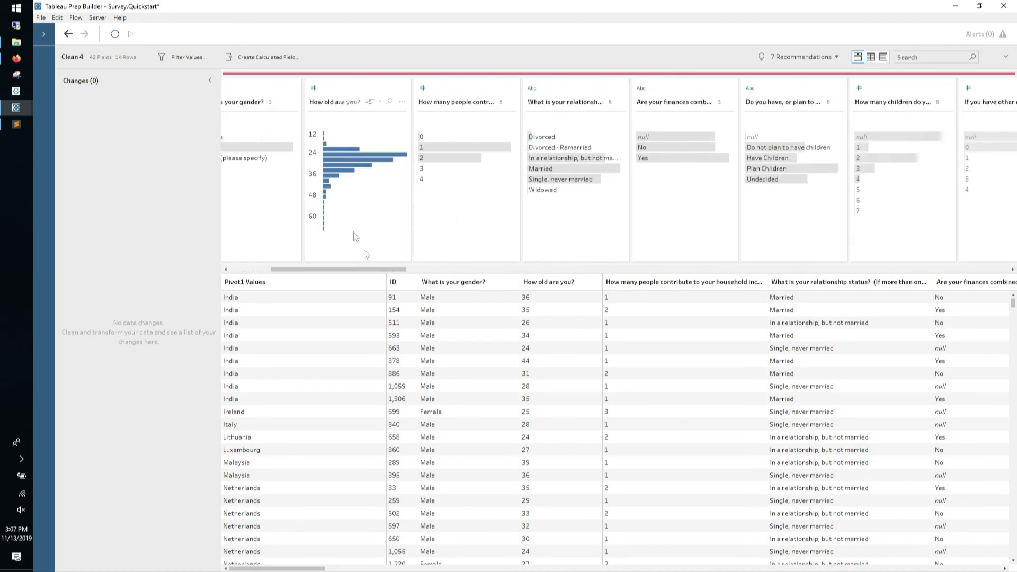
{"action": "left_click", "coordinate": [210, 80]}
{"action": "left_click_drag", "start_coordinate": [256, 268], "coordinate": [397, 252]}
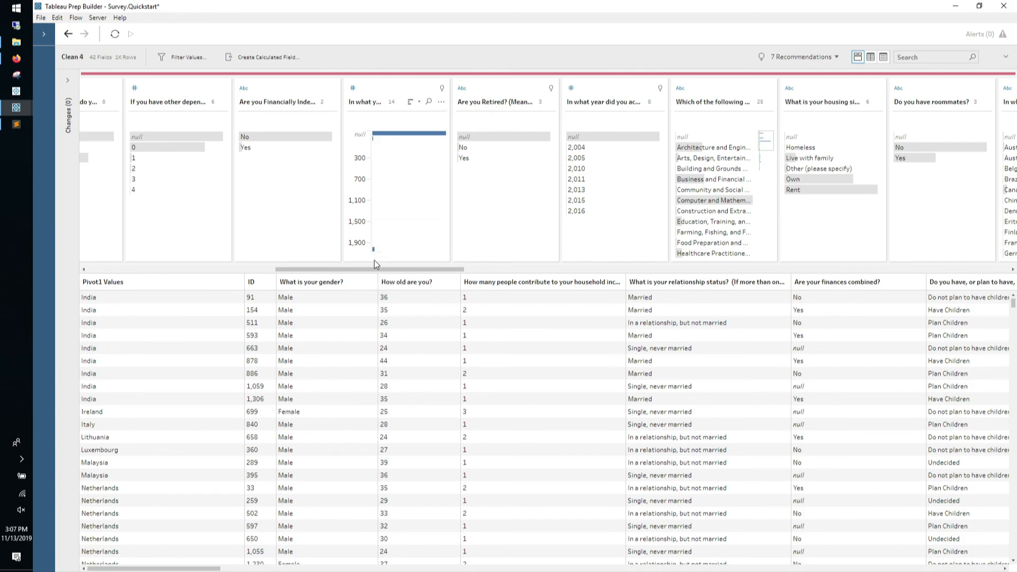
{"action": "left_click_drag", "start_coordinate": [375, 268], "coordinate": [551, 266]}
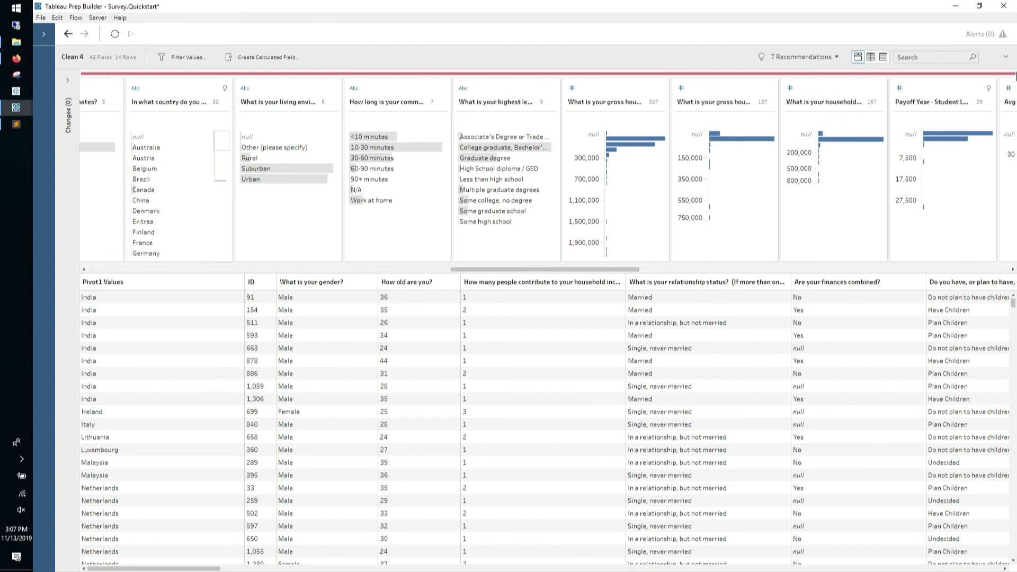
{"action": "left_click", "coordinate": [1006, 58]}
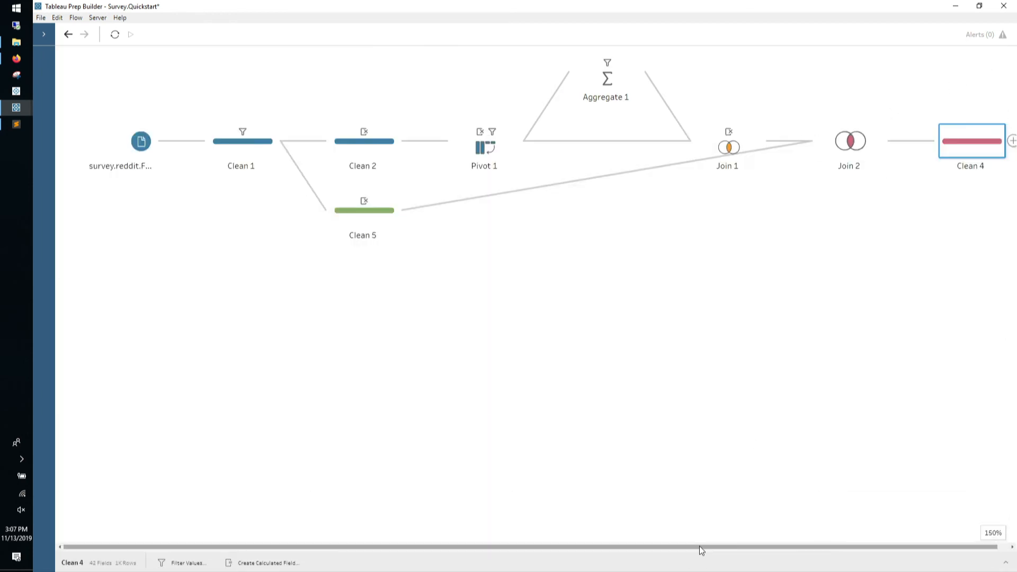
Append an Output step after Clean 4 and expand its settings panel
{"action": "left_click_drag", "start_coordinate": [702, 548], "coordinate": [713, 548]}
{"action": "left_click", "coordinate": [1002, 140]}
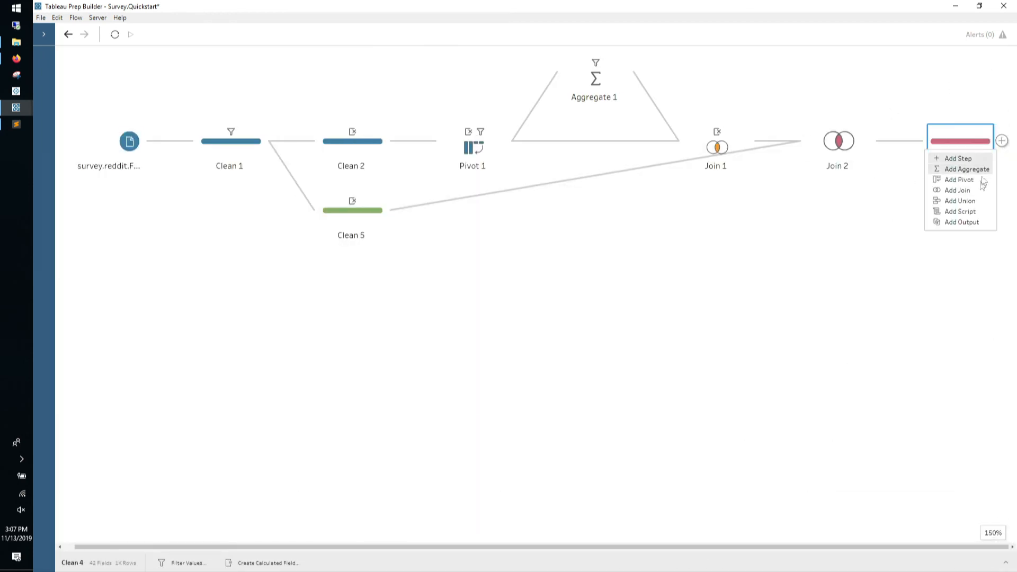
{"action": "left_click", "coordinate": [970, 223]}
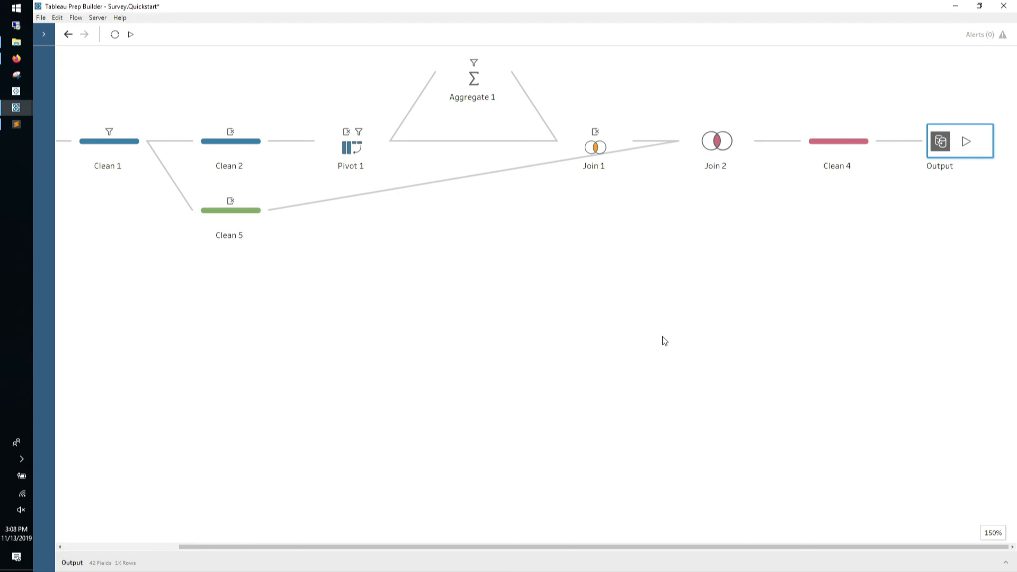
{"action": "left_click", "coordinate": [1006, 563]}
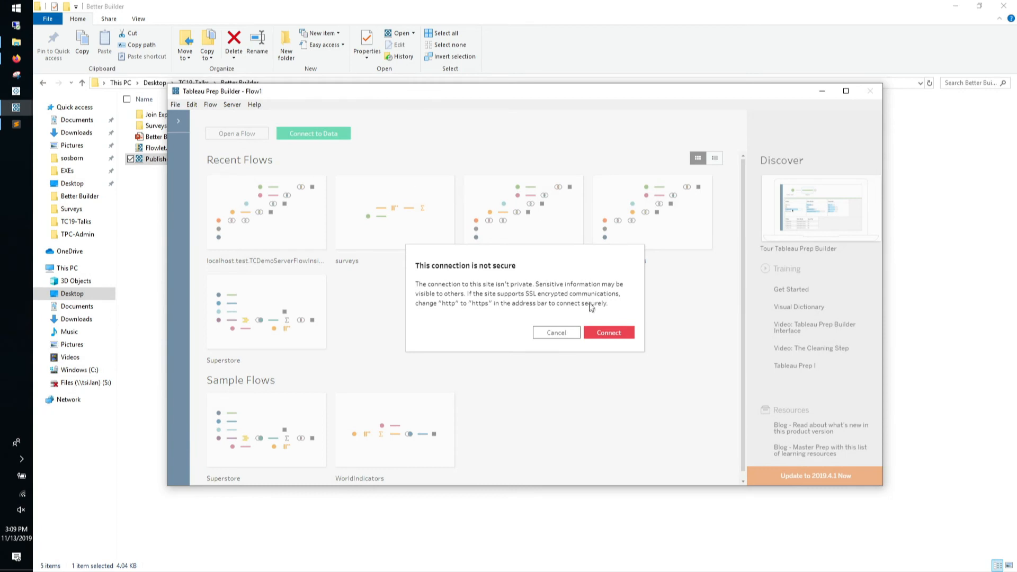
Accept the insecure-connection warning and sign in with the server username and password
{"action": "left_click", "coordinate": [601, 339]}
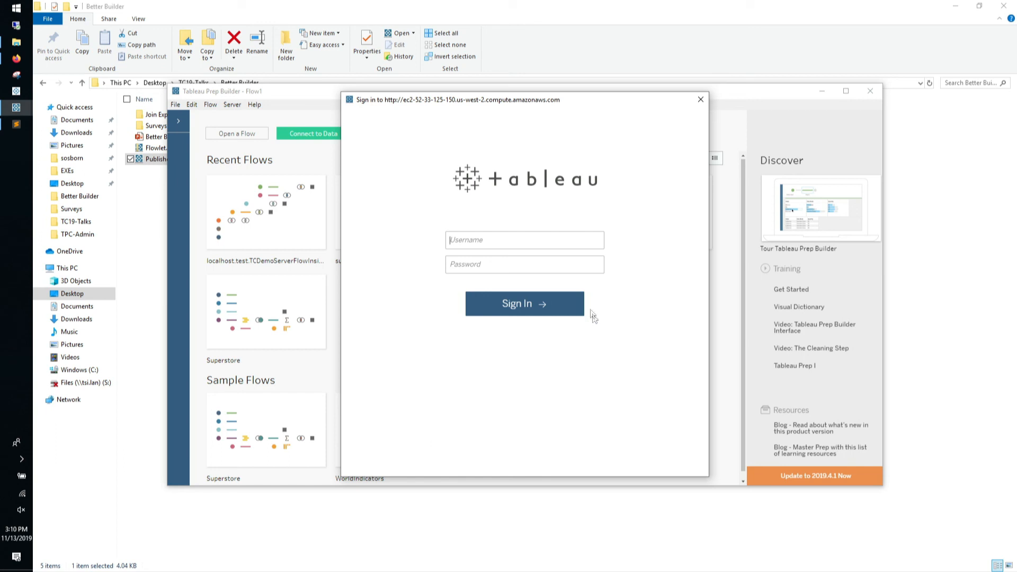
{"action": "type", "text": "tcdemo"}
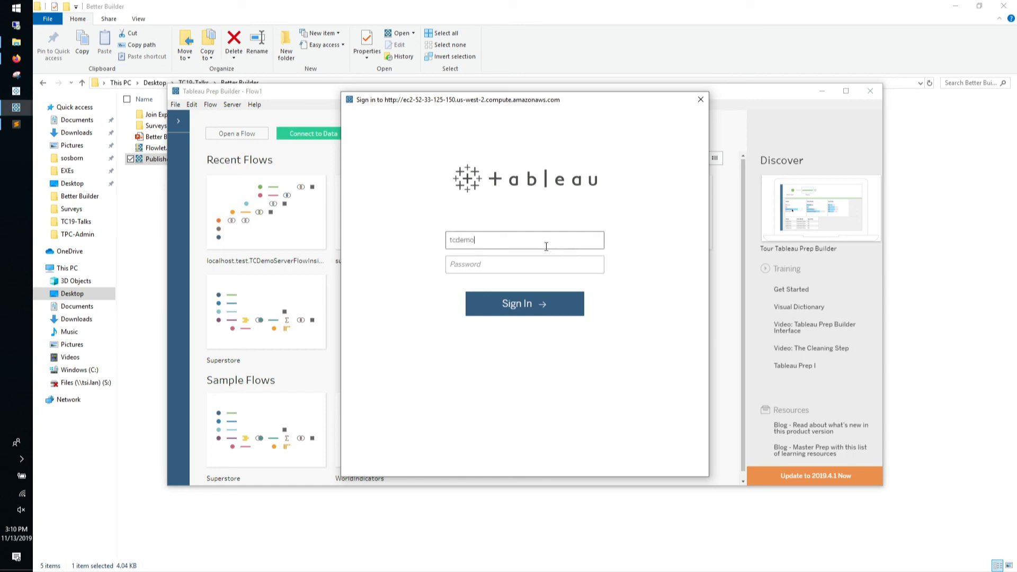
{"action": "type", "text": "********"}
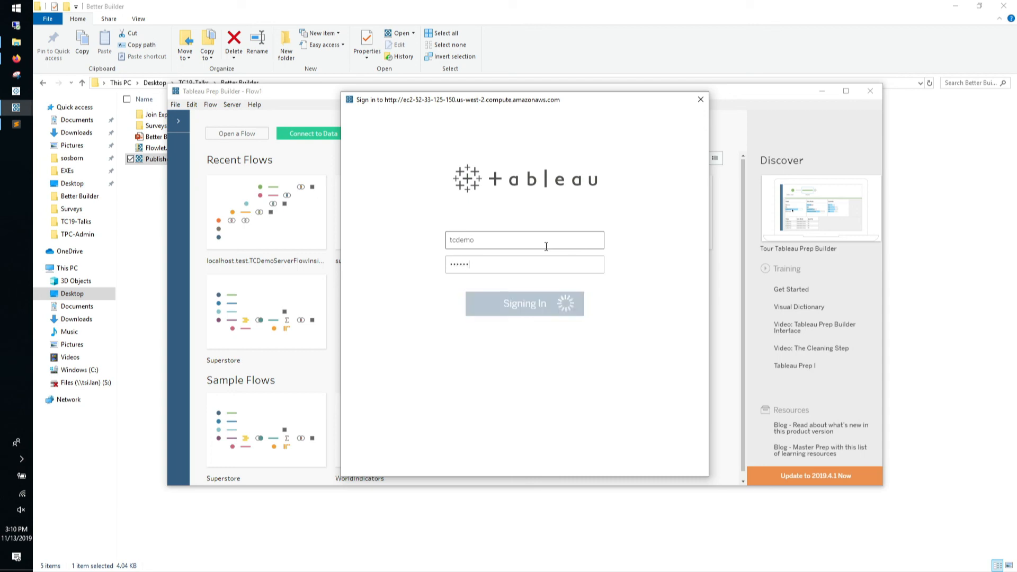
{"action": "key", "text": "Return"}
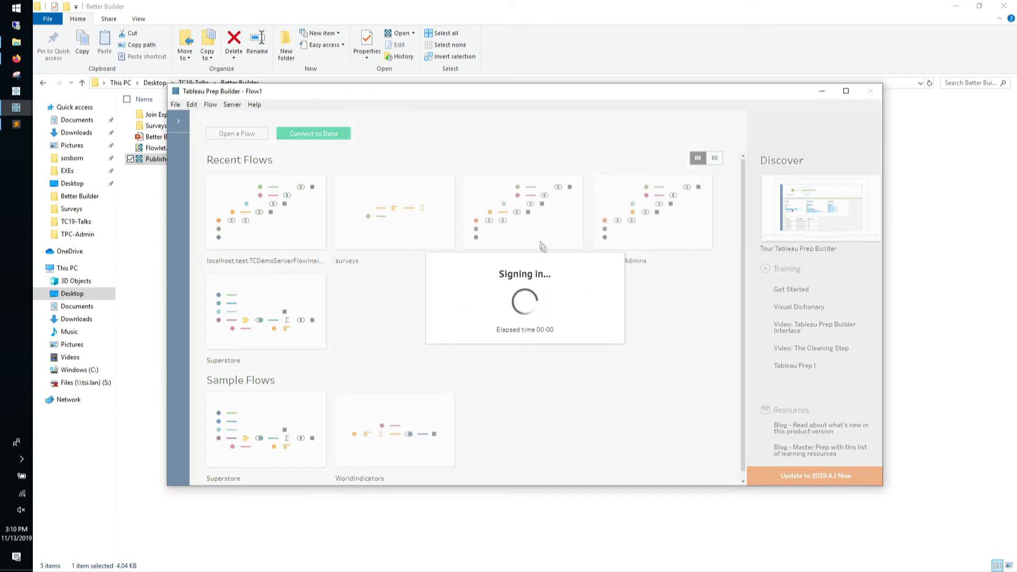
Compare the Better Builder project's V-Team Members data source against its Google Sheet in Firefox
{"action": "left_click", "coordinate": [16, 59]}
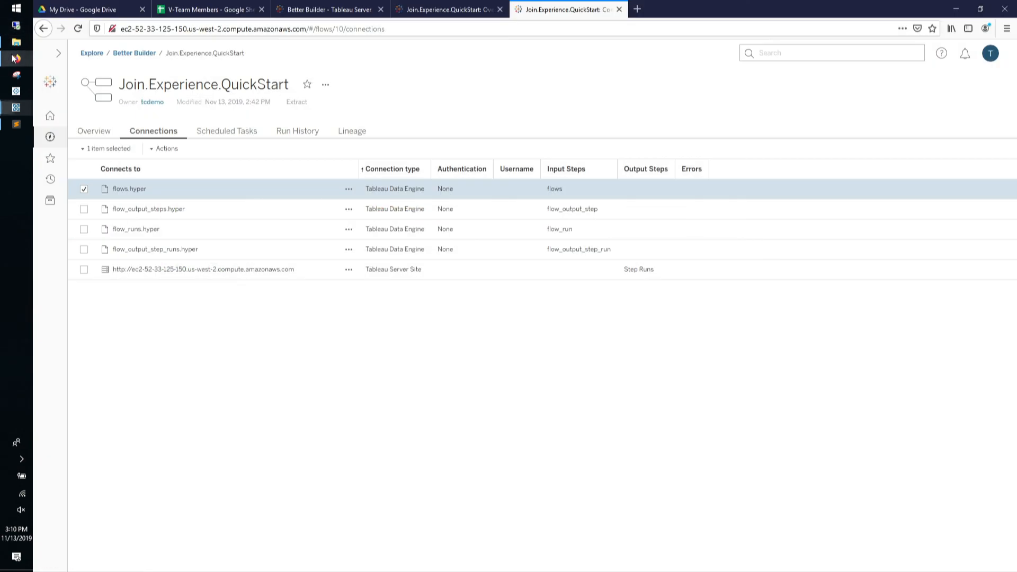
{"action": "left_click", "coordinate": [310, 10]}
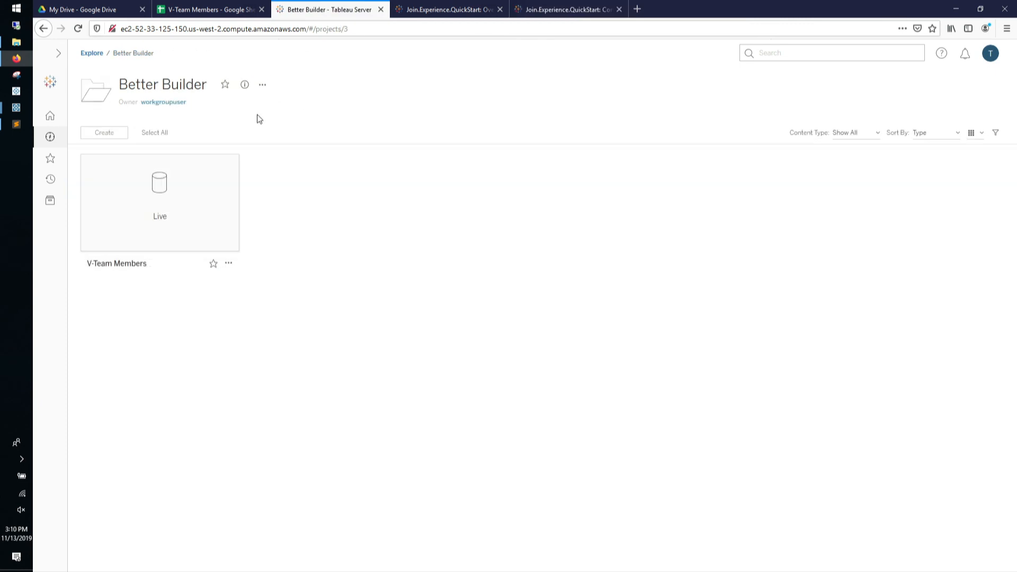
{"action": "left_click", "coordinate": [218, 6]}
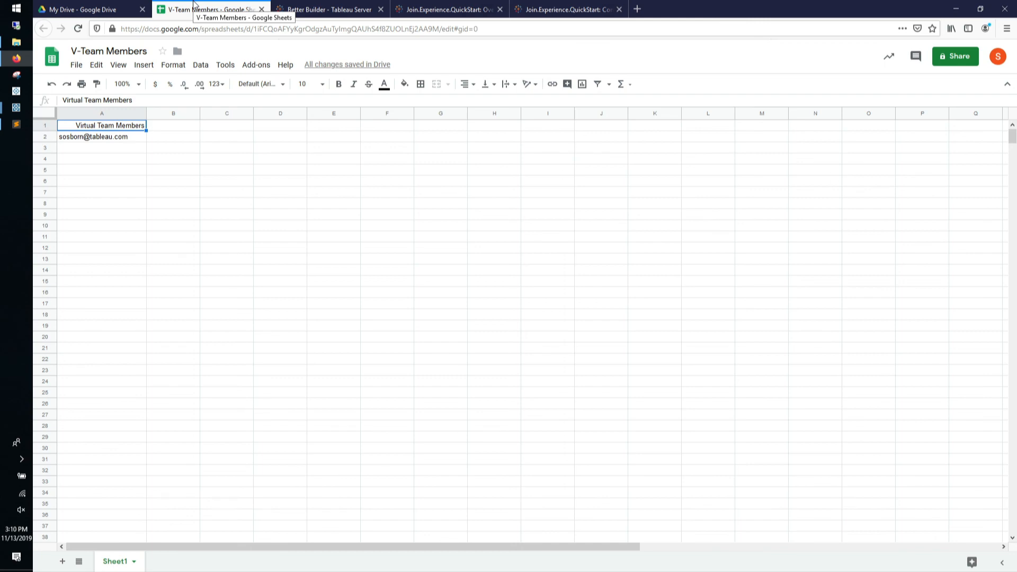
{"action": "left_click", "coordinate": [304, 8]}
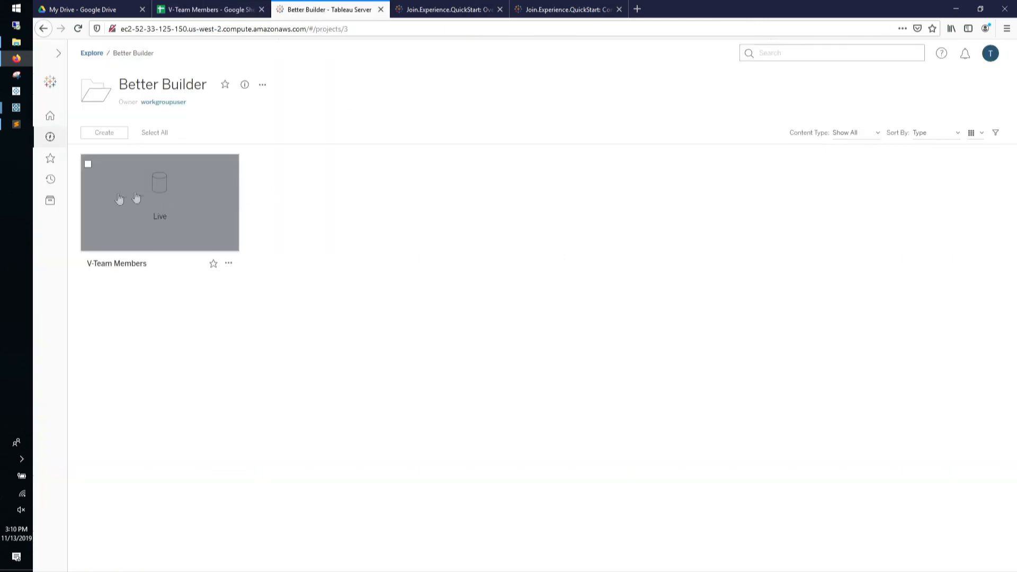
{"action": "mouse_move", "coordinate": [14, 118]}
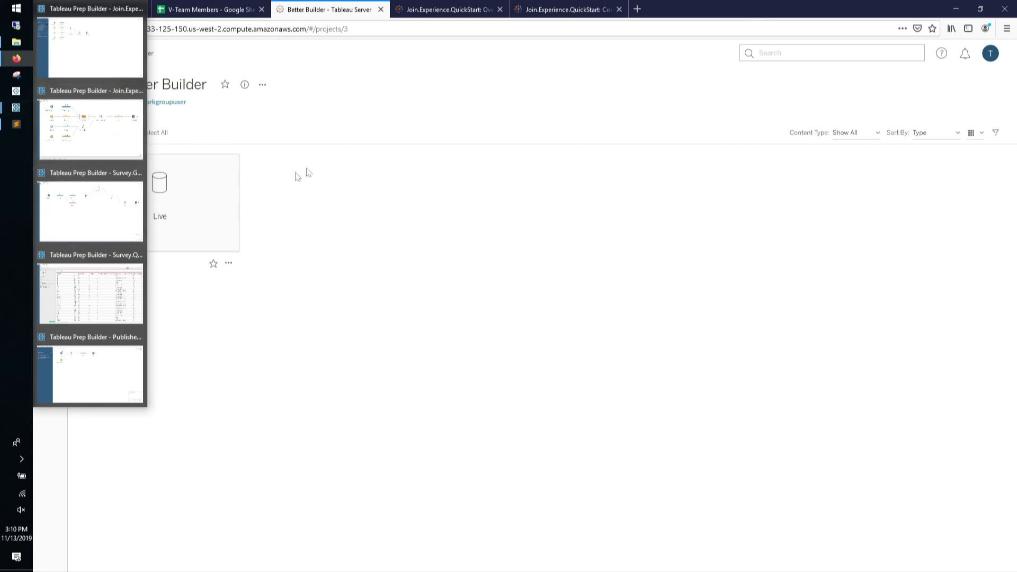
Maximize the PublishedDataSourceAsInput flow and set the users input to raw.tables/system_users.hyper
{"action": "left_click", "coordinate": [109, 353]}
{"action": "left_click", "coordinate": [846, 91]}
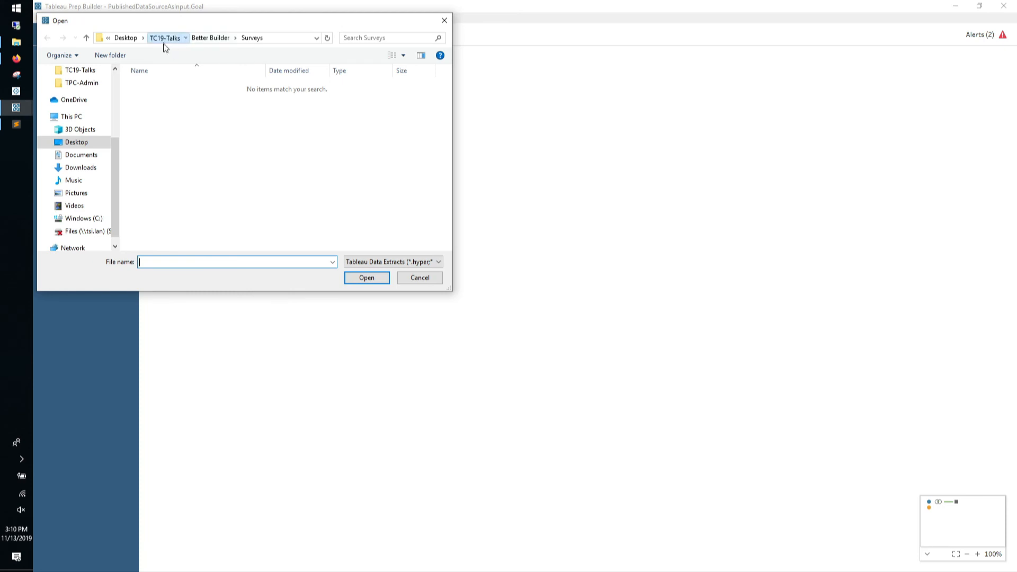
{"action": "left_click", "coordinate": [165, 38]}
{"action": "double_click", "coordinate": [170, 86]}
{"action": "left_click", "coordinate": [182, 87]}
{"action": "double_click", "coordinate": [182, 88]}
{"action": "double_click", "coordinate": [175, 166]}
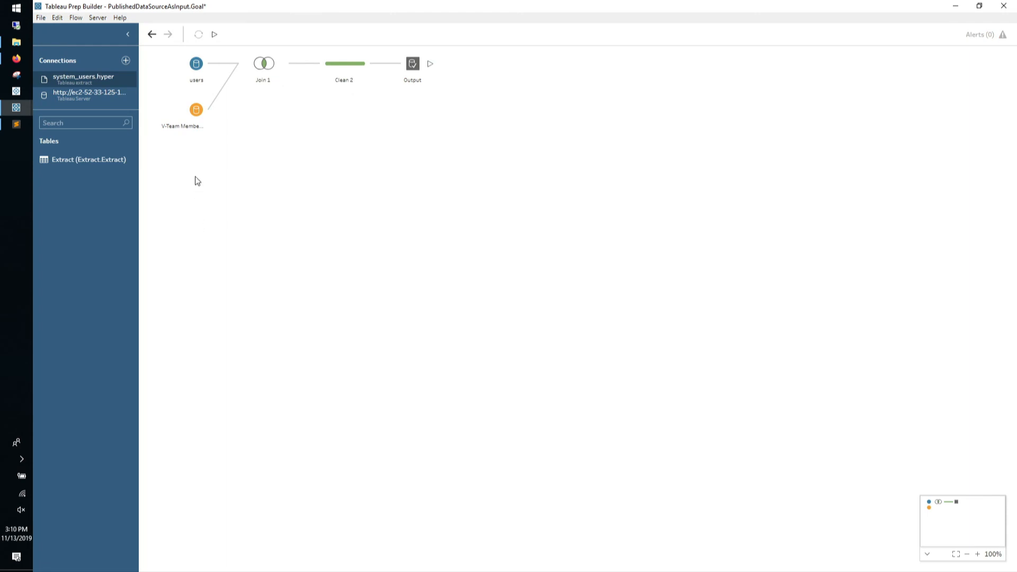
Inspect the V-Team Members input and the Join 1 email join results
{"action": "mouse_move", "coordinate": [196, 79]}
{"action": "left_click", "coordinate": [195, 116]}
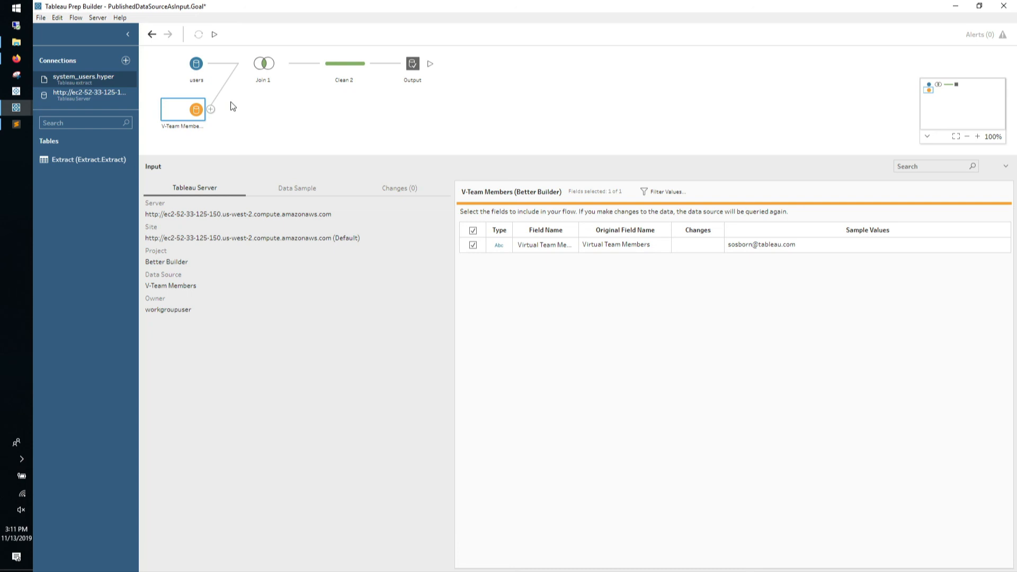
{"action": "left_click", "coordinate": [272, 73]}
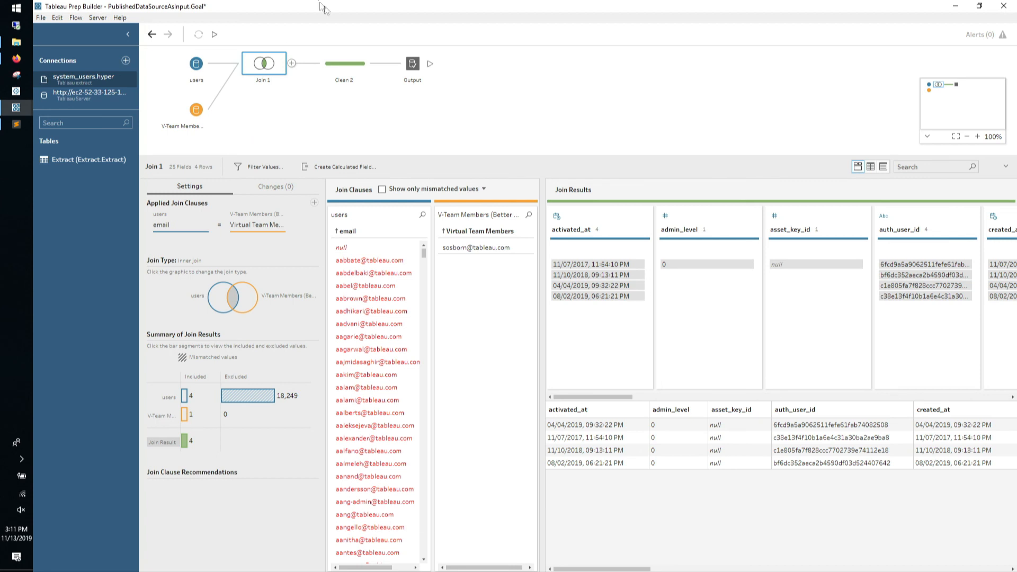
Review Clean 2 and the Output, then publish the PublishedDataSourceAsInput.Goal flow to Tableau Server
{"action": "left_click", "coordinate": [339, 67]}
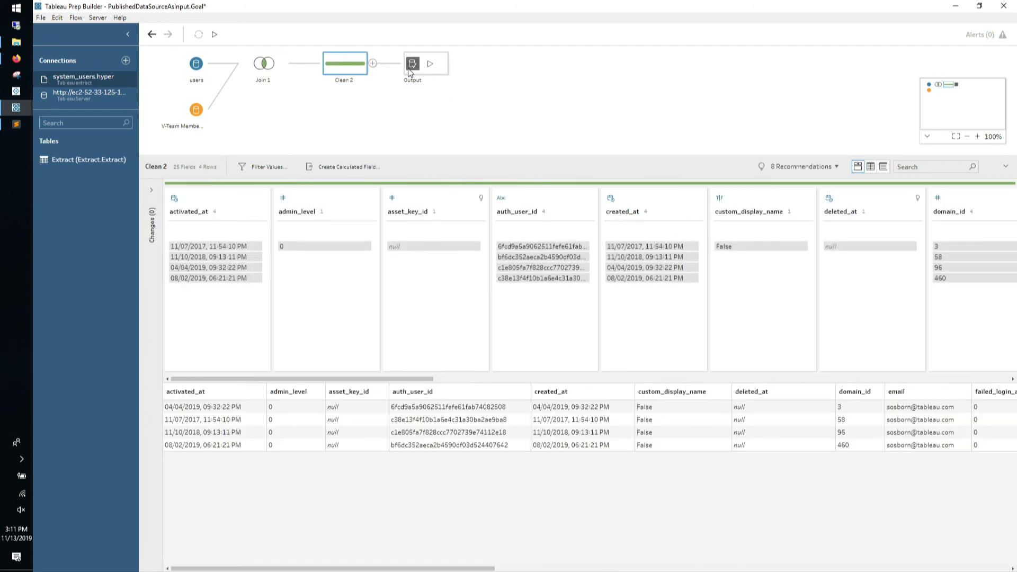
{"action": "left_click", "coordinate": [428, 68]}
{"action": "left_click", "coordinate": [97, 17]}
{"action": "left_click", "coordinate": [103, 46]}
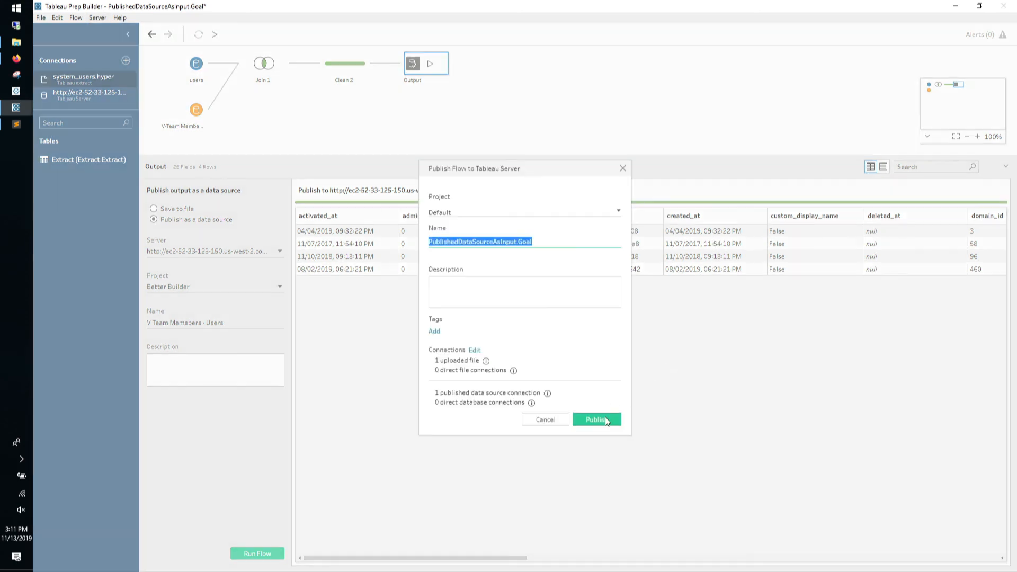
{"action": "mouse_move", "coordinate": [547, 397]}
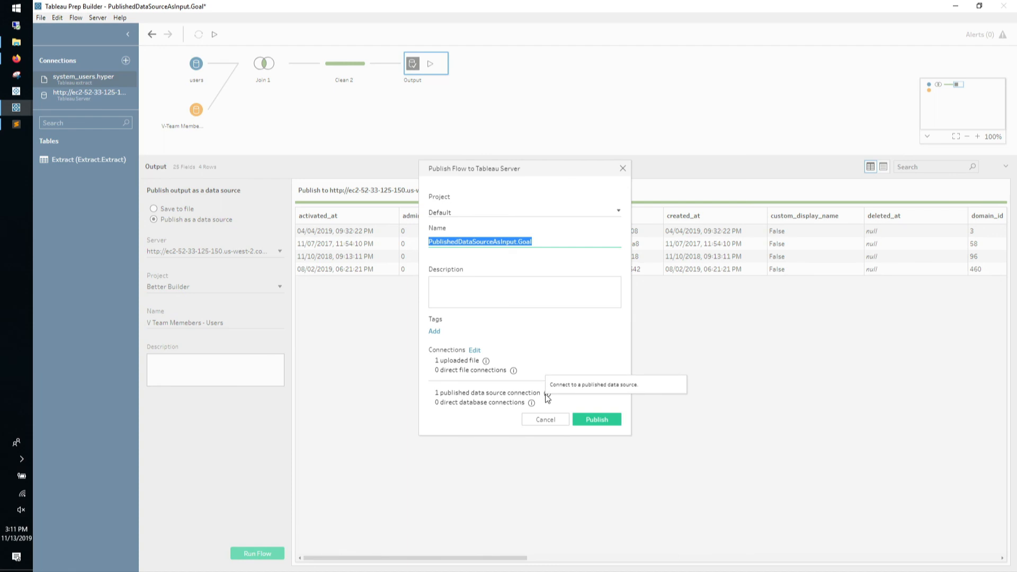
{"action": "left_click", "coordinate": [584, 416]}
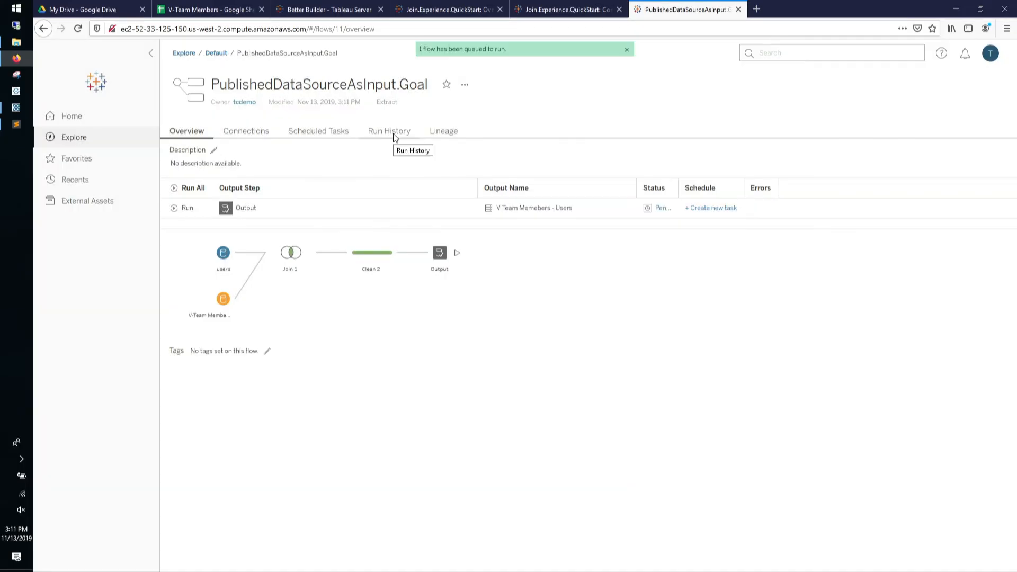
Refresh the flow's run history, then start a new workbook from the V Team Memebers - Users data source
{"action": "left_click", "coordinate": [399, 132]}
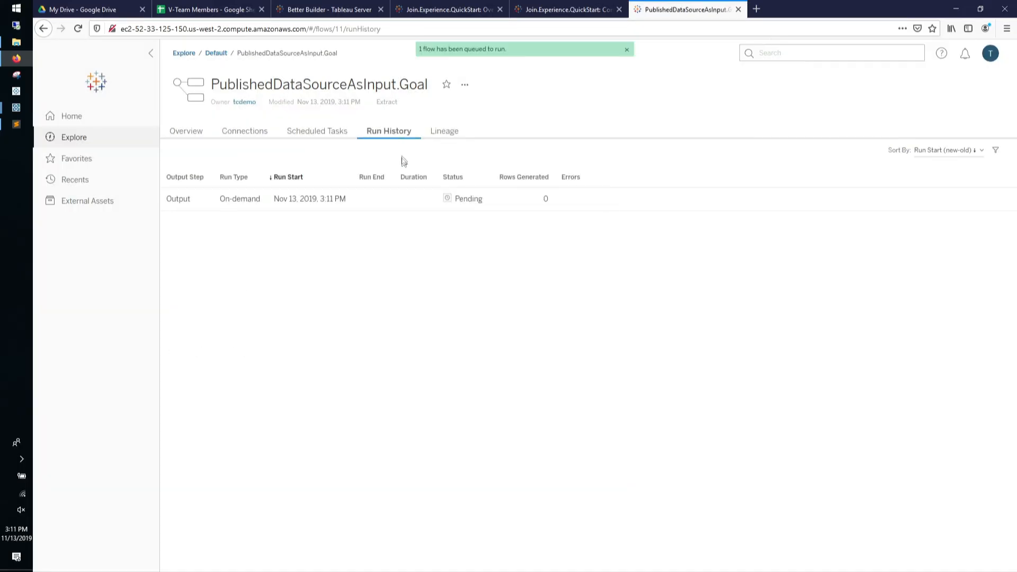
{"action": "key", "text": "F5"}
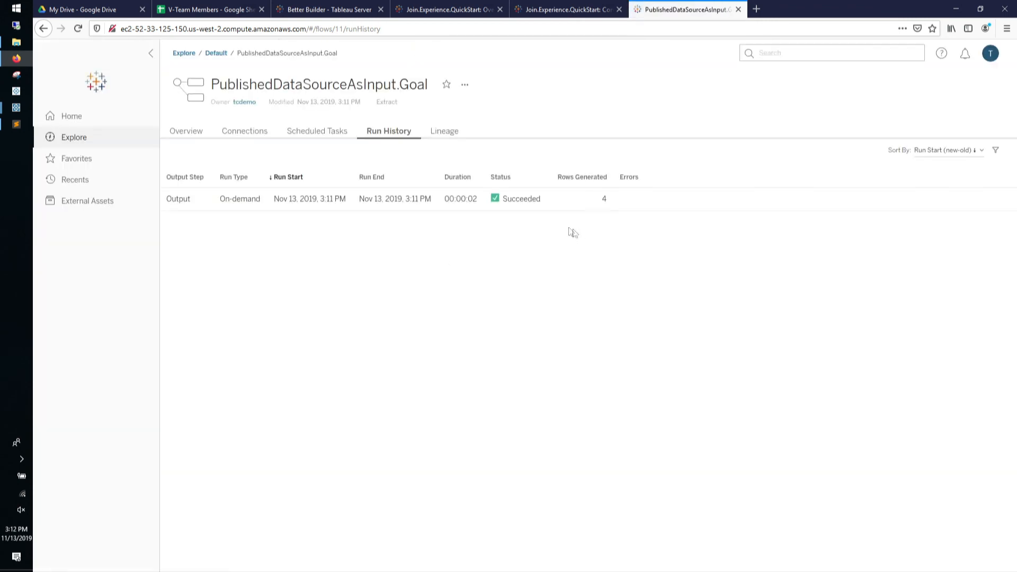
{"action": "left_click", "coordinate": [208, 135]}
{"action": "left_click", "coordinate": [518, 207]}
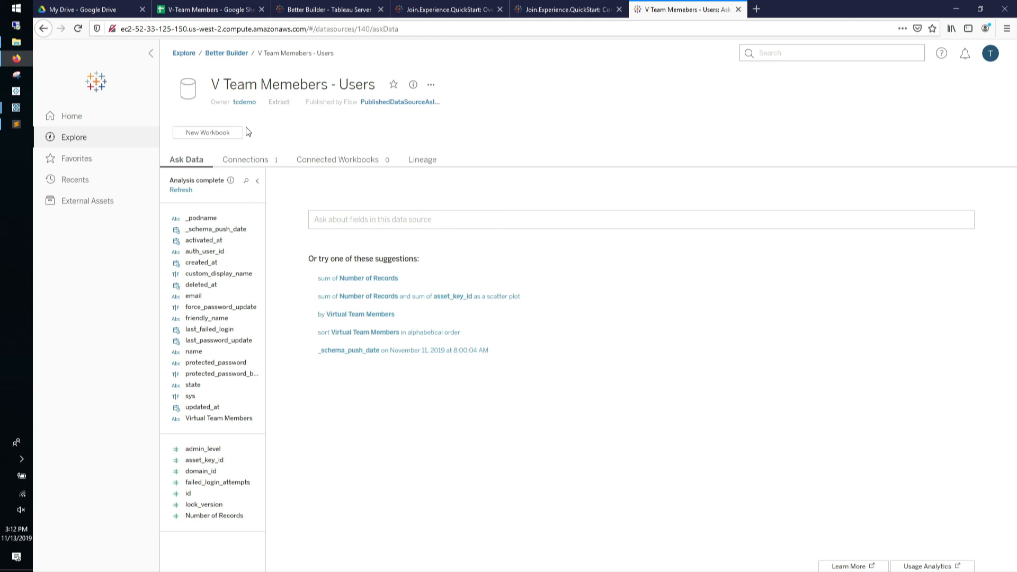
{"action": "left_click", "coordinate": [216, 133]}
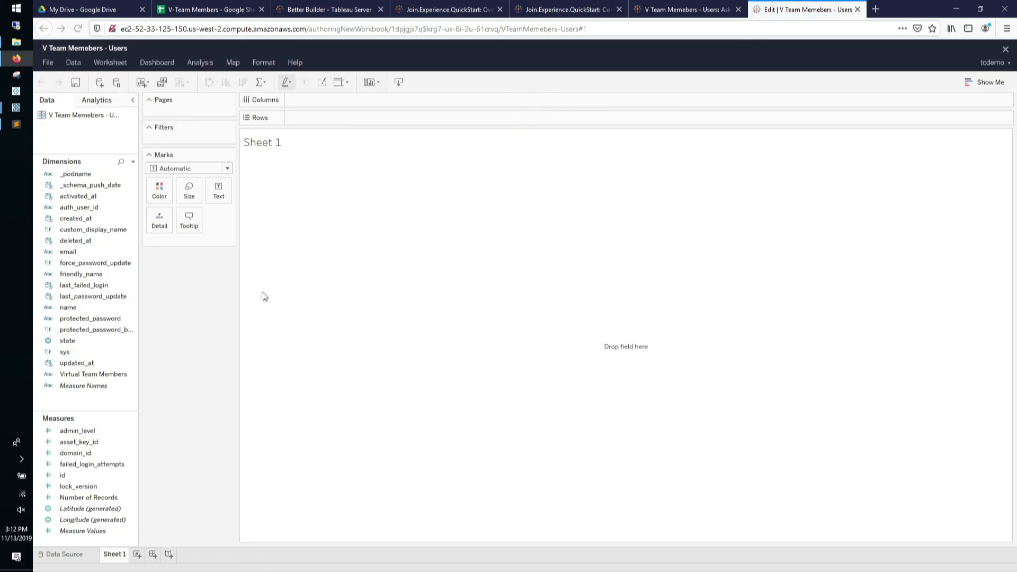
Build a table of email rows with Number of Records, then select A3 in the V-Team Members sheet
{"action": "left_click", "coordinate": [84, 253]}
{"action": "left_click_drag", "start_coordinate": [84, 253], "coordinate": [299, 135]}
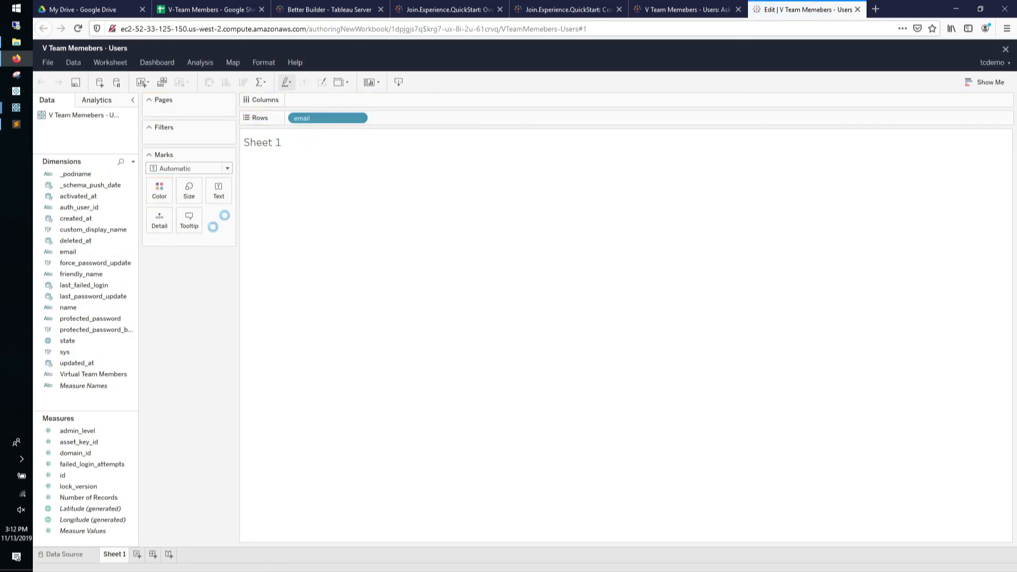
{"action": "left_click_drag", "start_coordinate": [90, 498], "coordinate": [223, 192]}
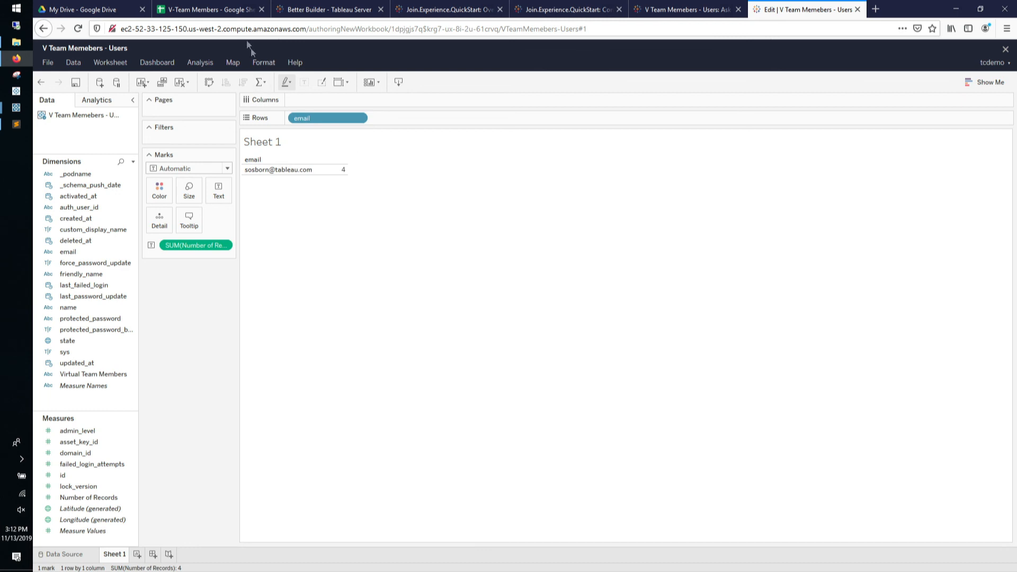
{"action": "left_click", "coordinate": [207, 9]}
{"action": "left_click", "coordinate": [136, 148]}
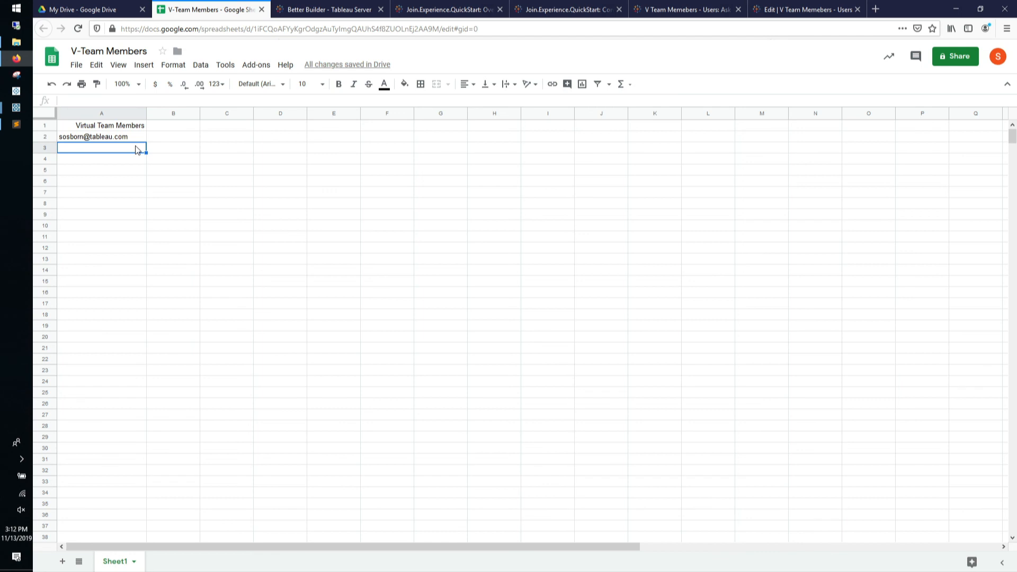
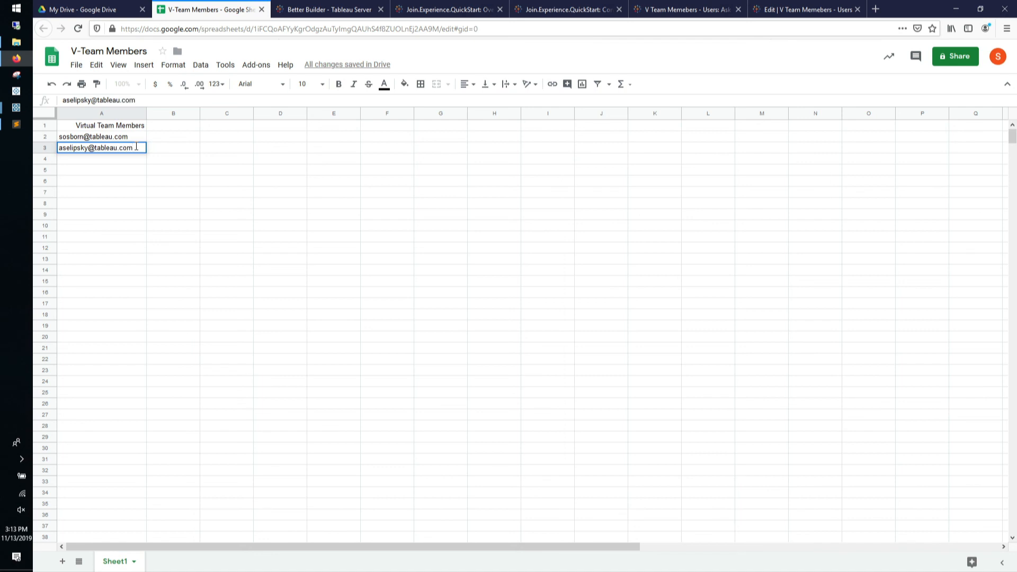
Enter the second team member's email in A3, then return to the Join.Experience.QuickStart server tab
{"action": "left_click", "coordinate": [139, 173]}
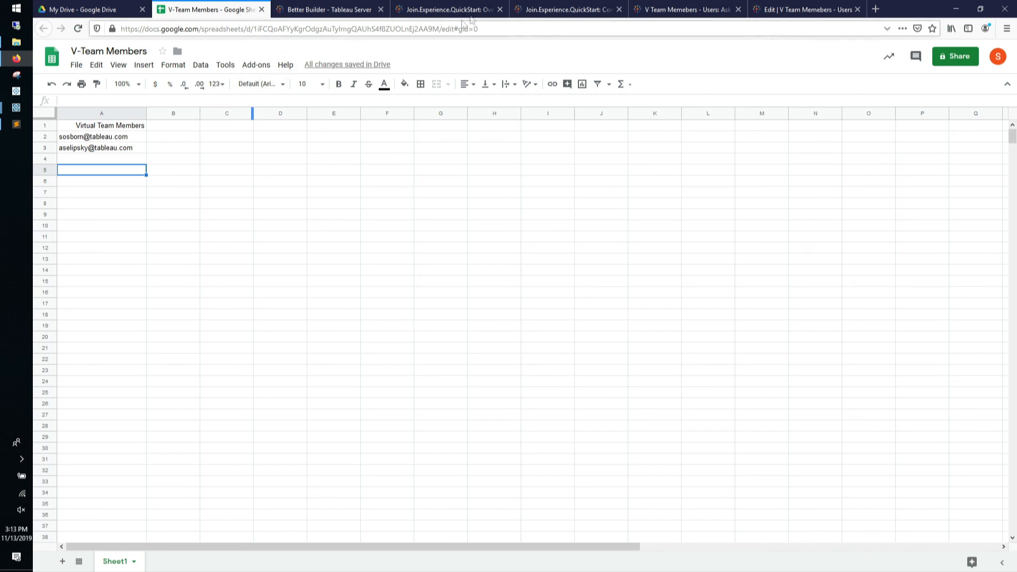
{"action": "left_click", "coordinate": [571, 18]}
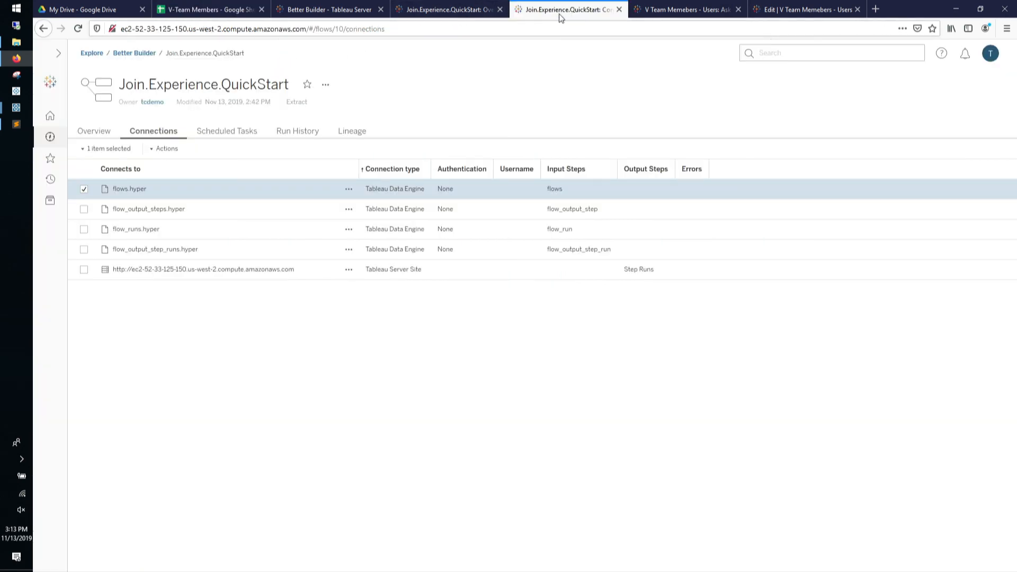
Open the PublishedDataSourceAsInput.Goal flow in a new tab and check its run history
{"action": "left_click", "coordinate": [683, 11]}
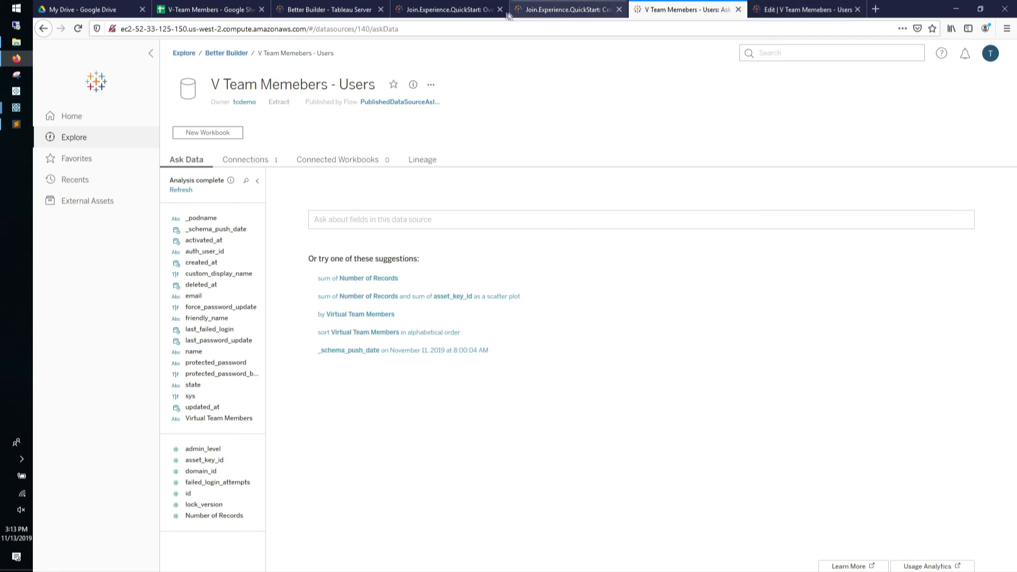
{"action": "middle_click", "coordinate": [371, 102]}
{"action": "left_click_drag", "start_coordinate": [758, 9], "coordinate": [657, 9]}
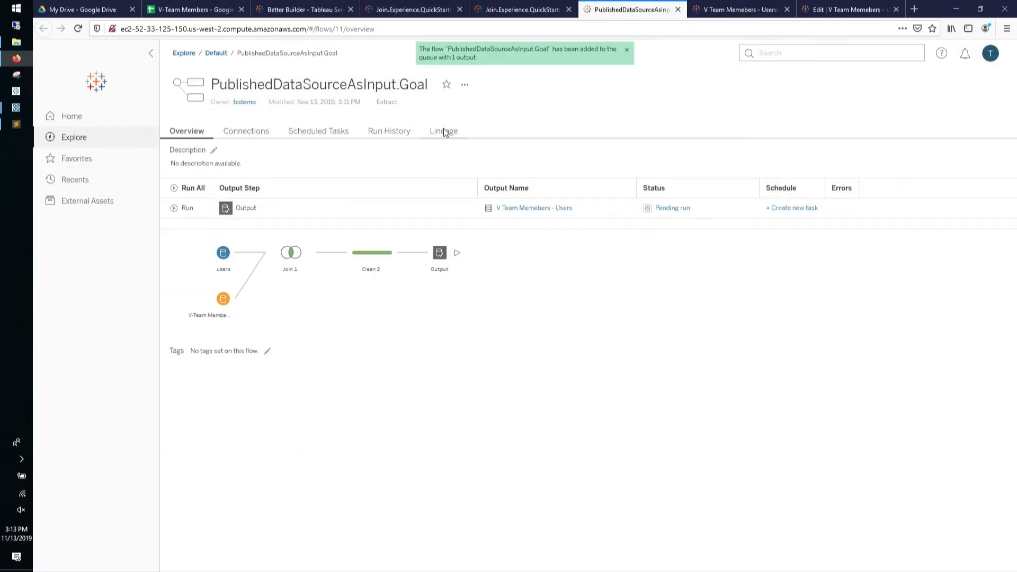
{"action": "left_click", "coordinate": [401, 136]}
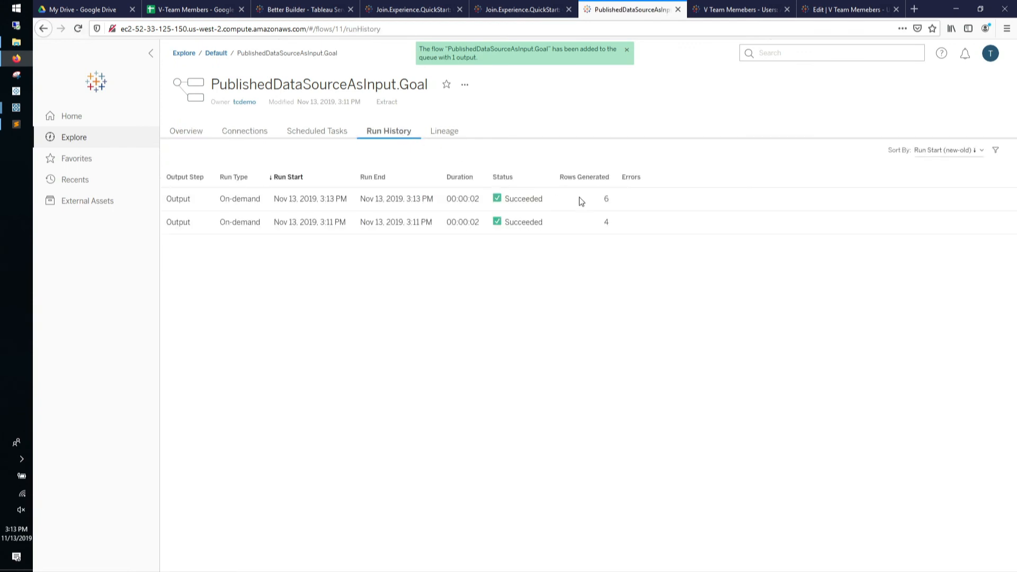
Refresh the data source in the web-authoring workbook, then recheck the sheet's member list
{"action": "left_click", "coordinate": [824, 11]}
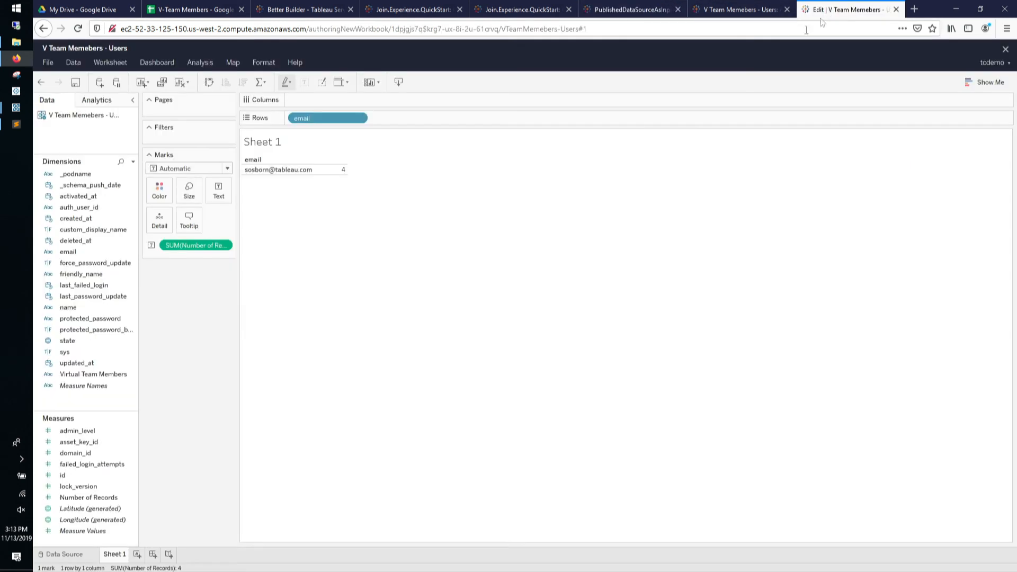
{"action": "right_click", "coordinate": [102, 119]}
{"action": "left_click", "coordinate": [101, 141]}
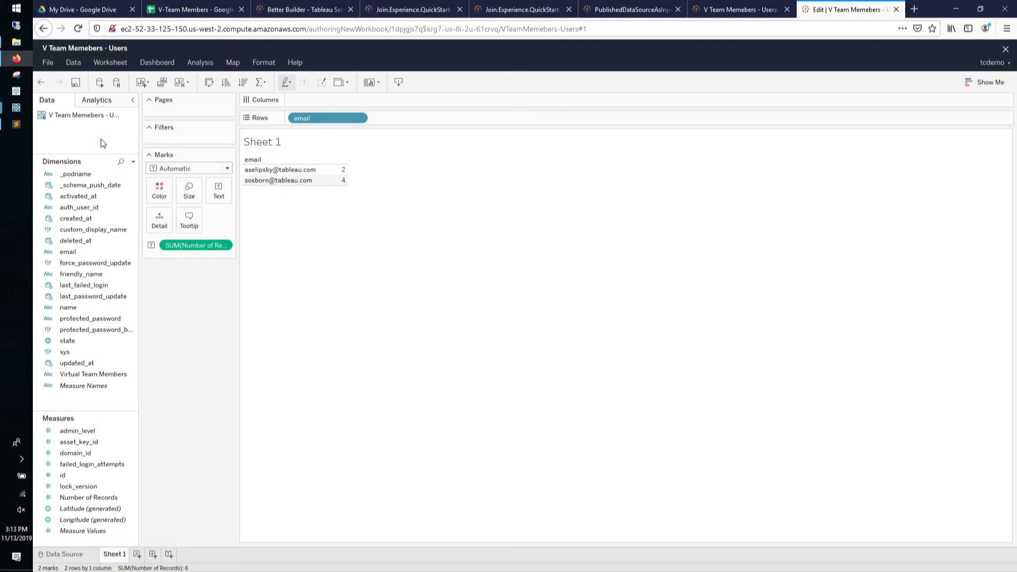
{"action": "left_click", "coordinate": [207, 5]}
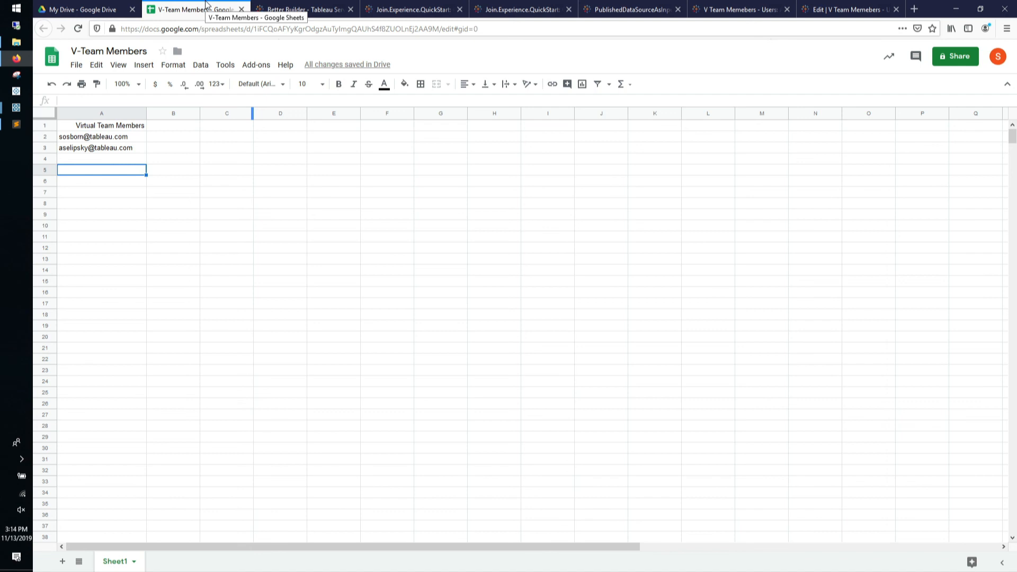
Review the published users data source, the flow's run history and the sheet's member list
{"action": "left_click", "coordinate": [710, 6]}
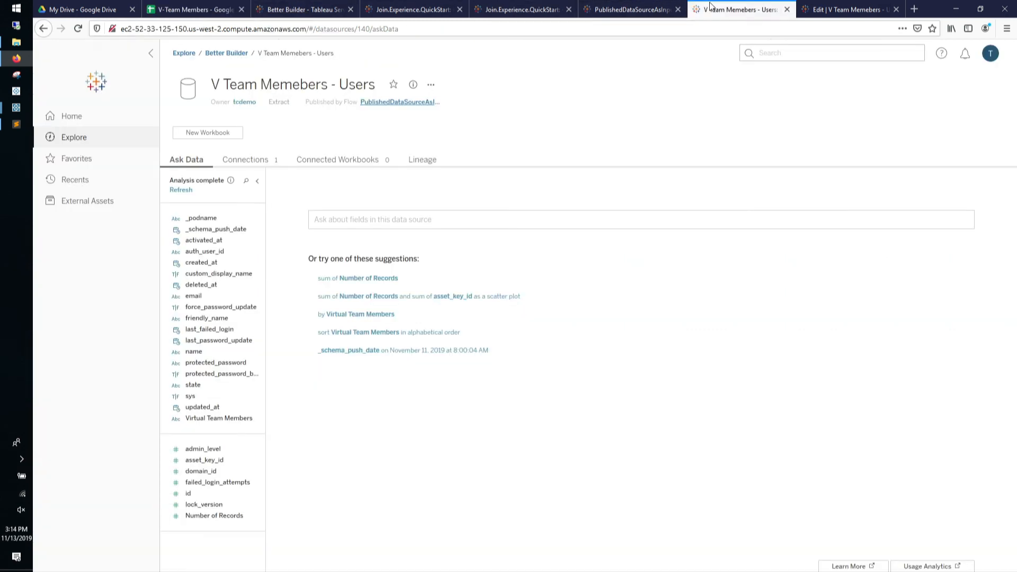
{"action": "left_click", "coordinate": [636, 9]}
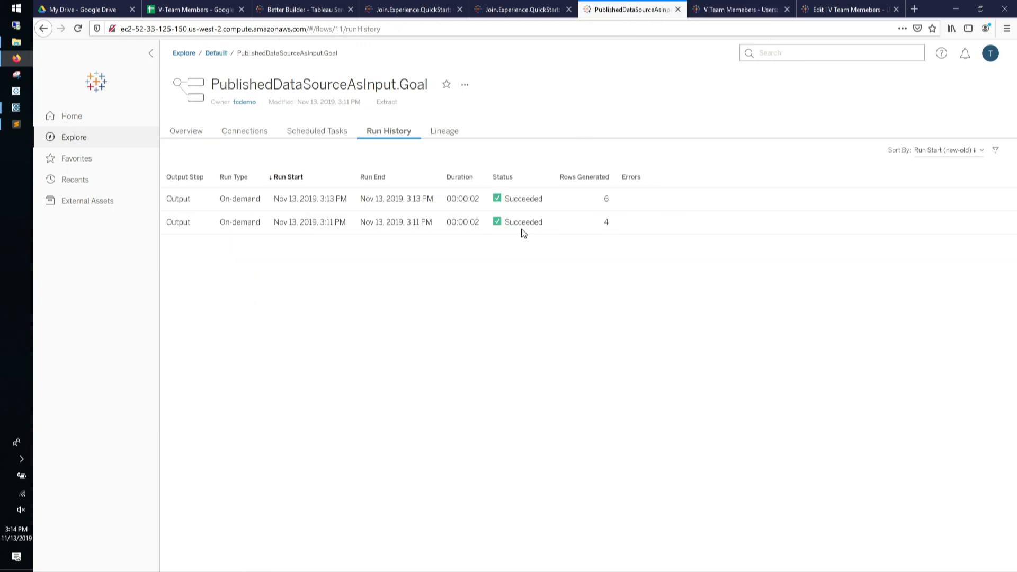
{"action": "left_click", "coordinate": [214, 8]}
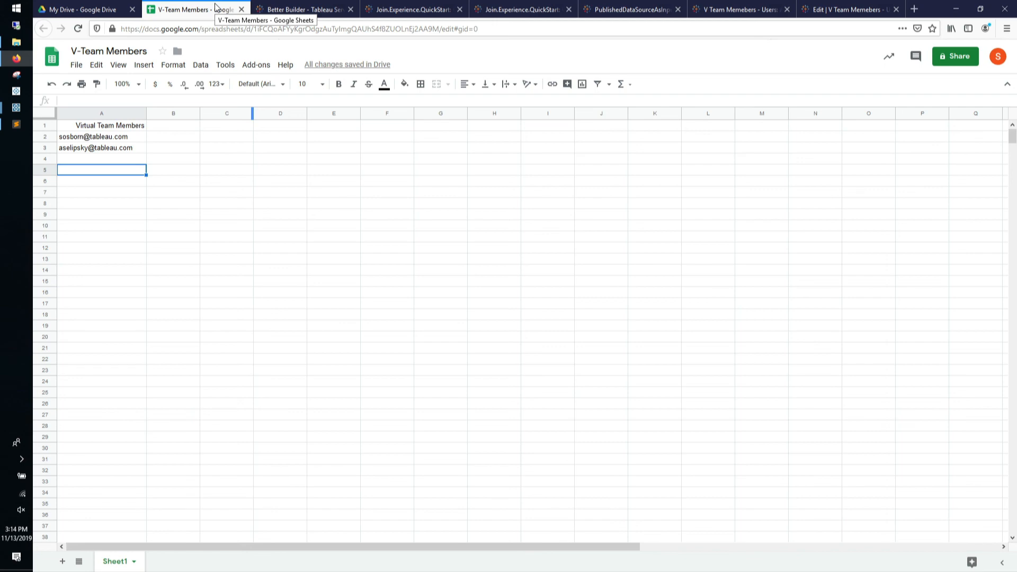
{"action": "left_click", "coordinate": [697, 15]}
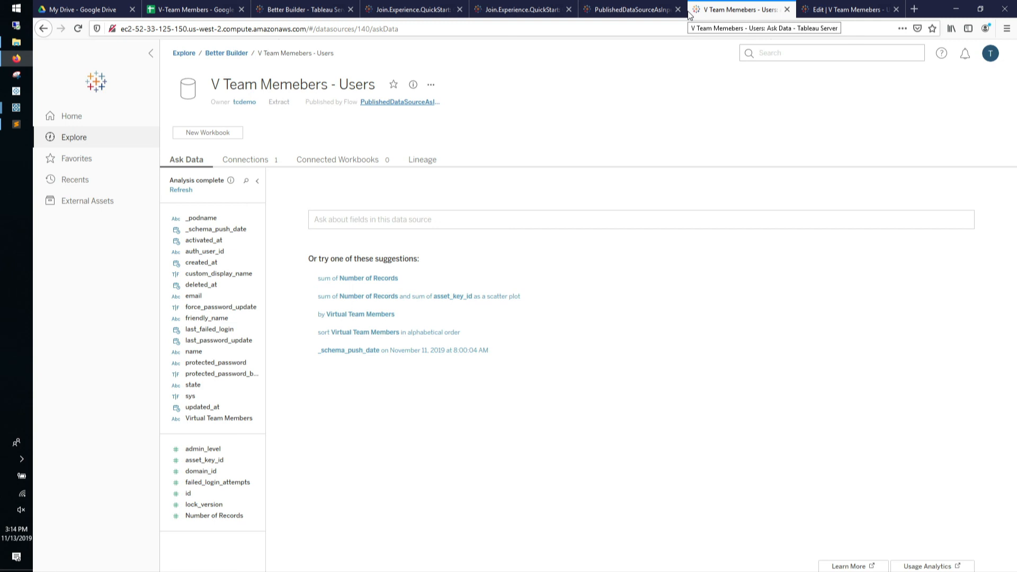
{"action": "left_click", "coordinate": [627, 9]}
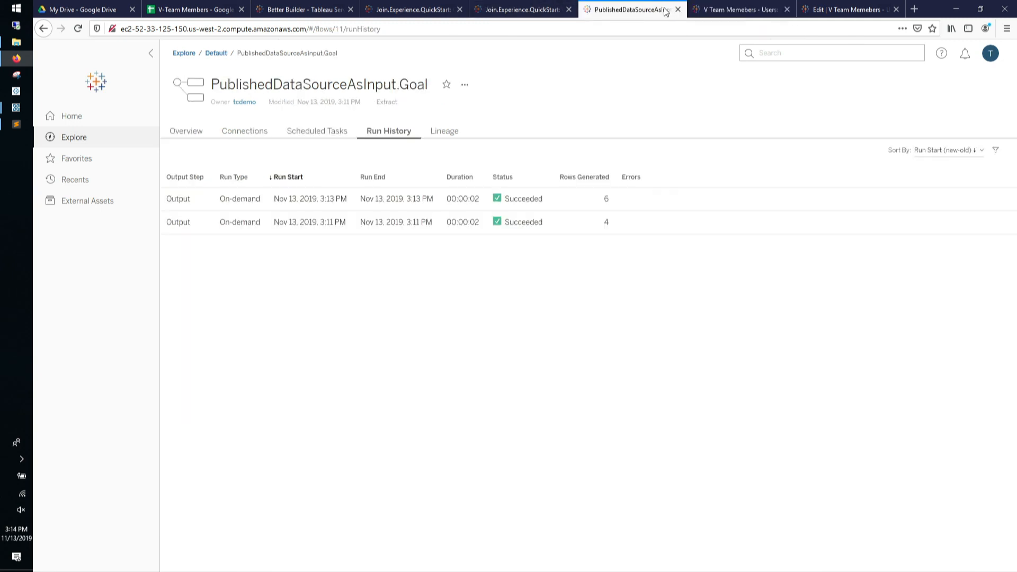
Show the flow's connected data sources and the Google Sheets connection behind V-Team Members
{"action": "left_click", "coordinate": [245, 131]}
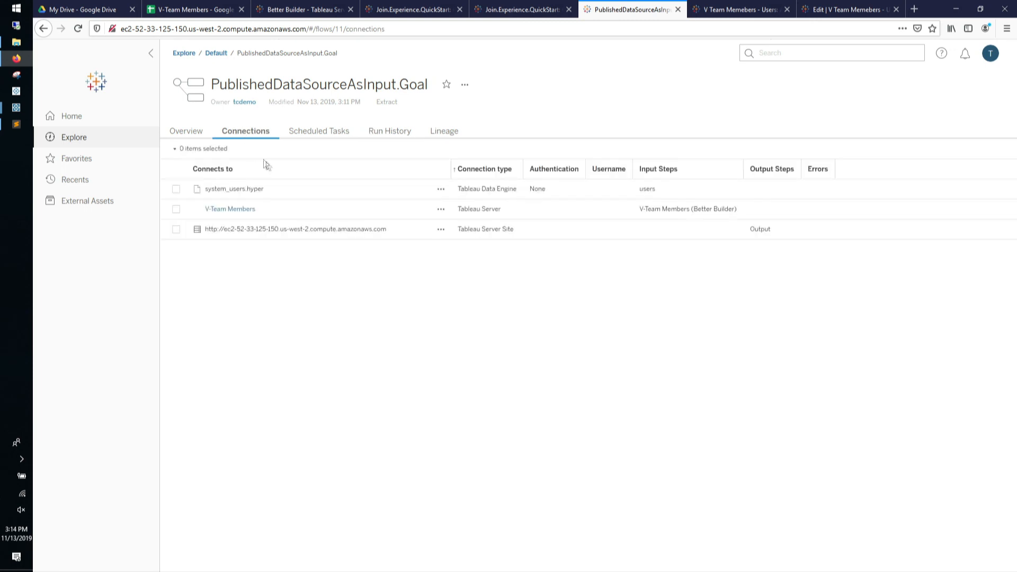
{"action": "left_click", "coordinate": [237, 212]}
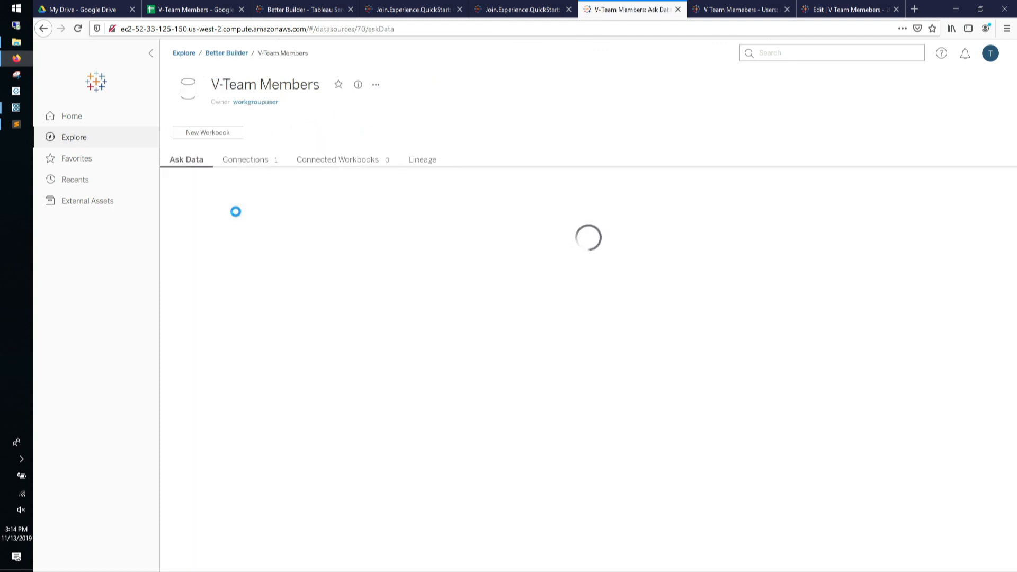
{"action": "left_click", "coordinate": [242, 158]}
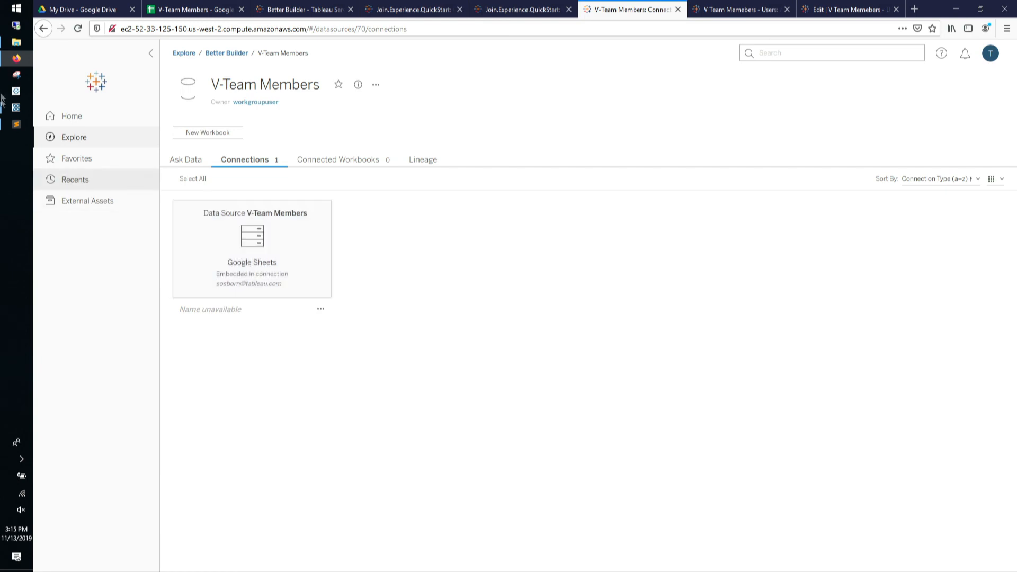
Switch to the Survey.Goal flow window in Tableau Prep Builder
{"action": "mouse_move", "coordinate": [16, 107]}
{"action": "mouse_move", "coordinate": [79, 268]}
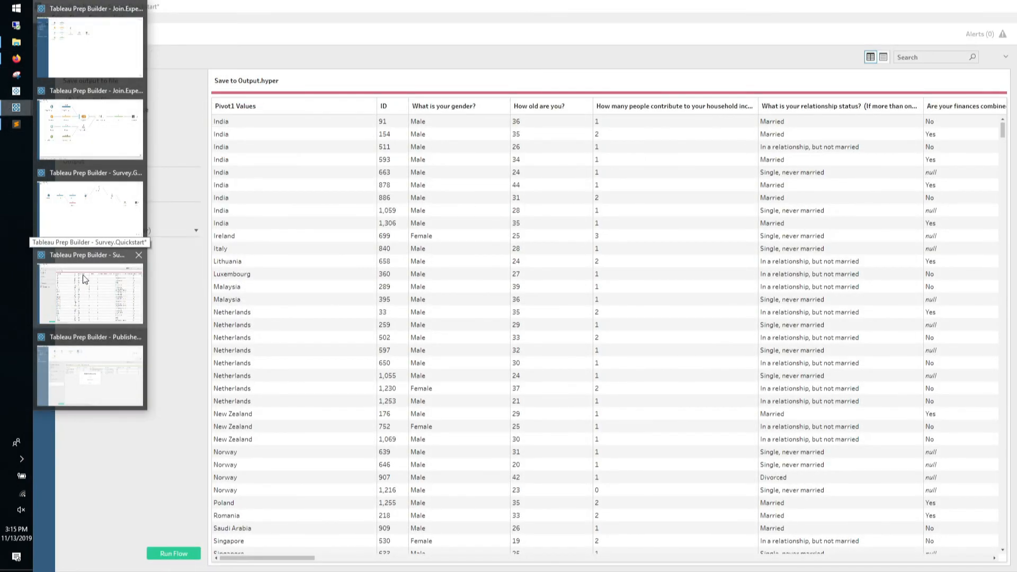
{"action": "mouse_move", "coordinate": [93, 230]}
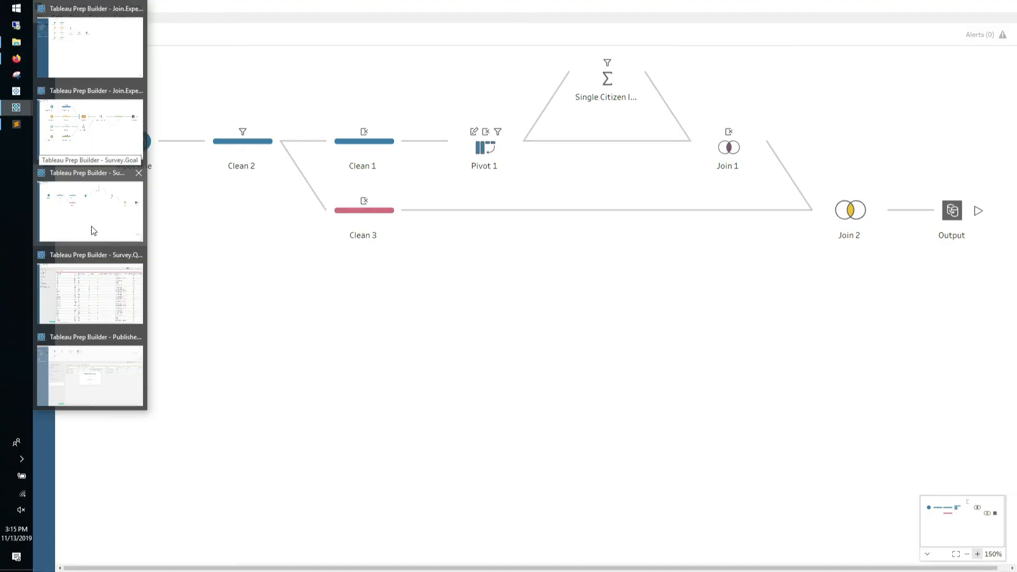
{"action": "left_click", "coordinate": [93, 231]}
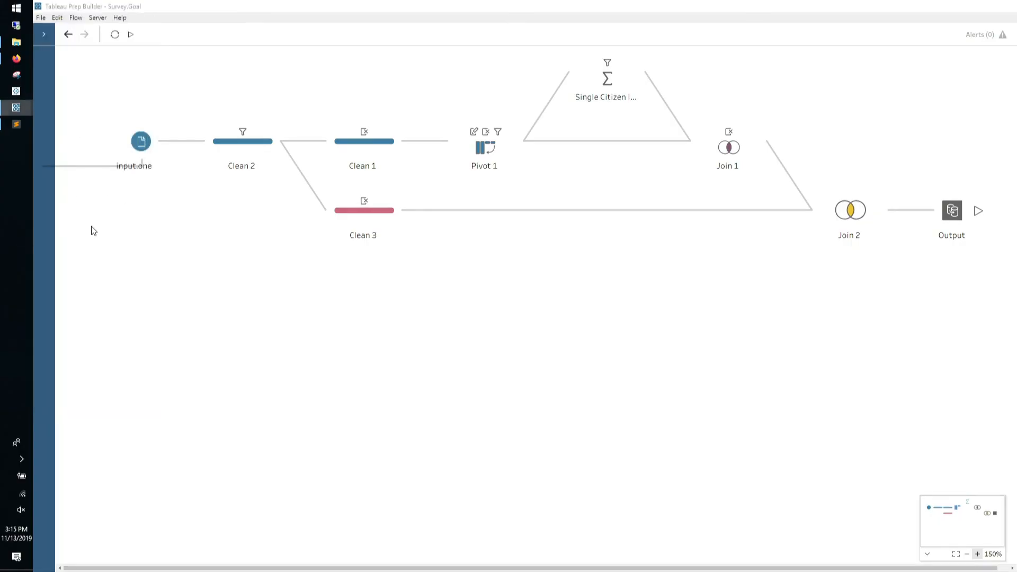